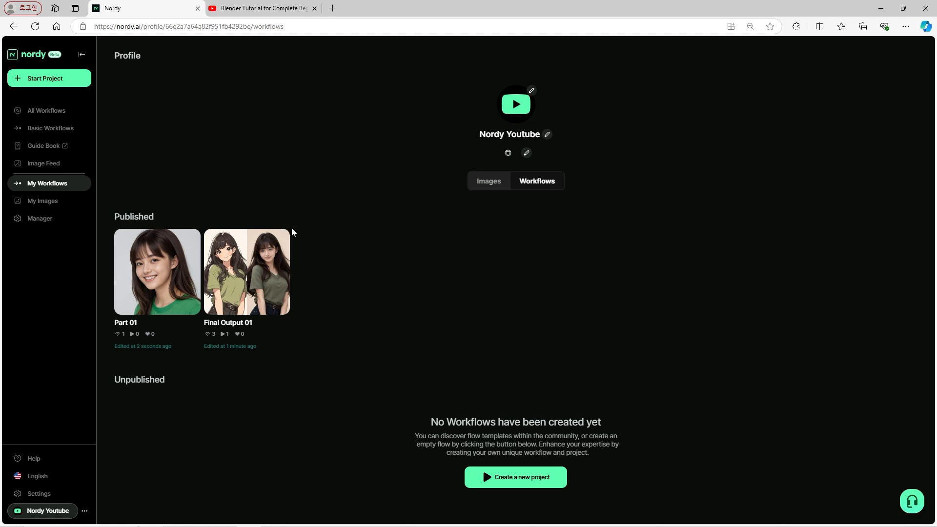
Open the list of all workflows on Nordy and browse the user-created ones
mouse_move(236, 259)
click(38, 59)
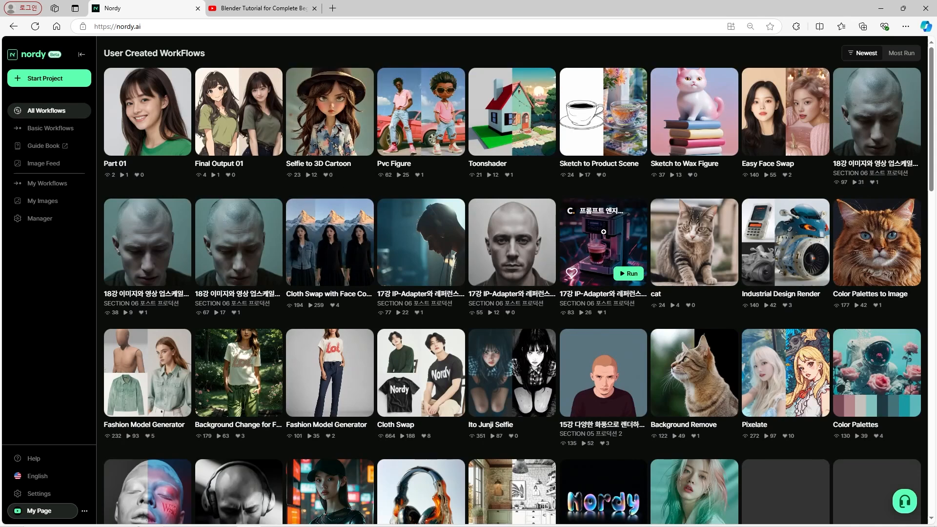
scroll(488, 205, down, 7)
scroll(585, 234, up, 2)
scroll(564, 254, up, 5)
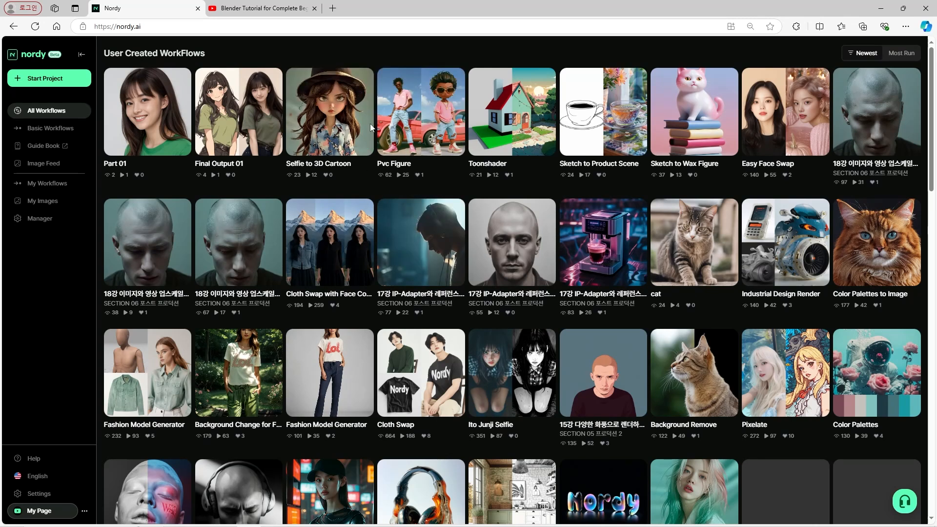
scroll(315, 237, down, 3)
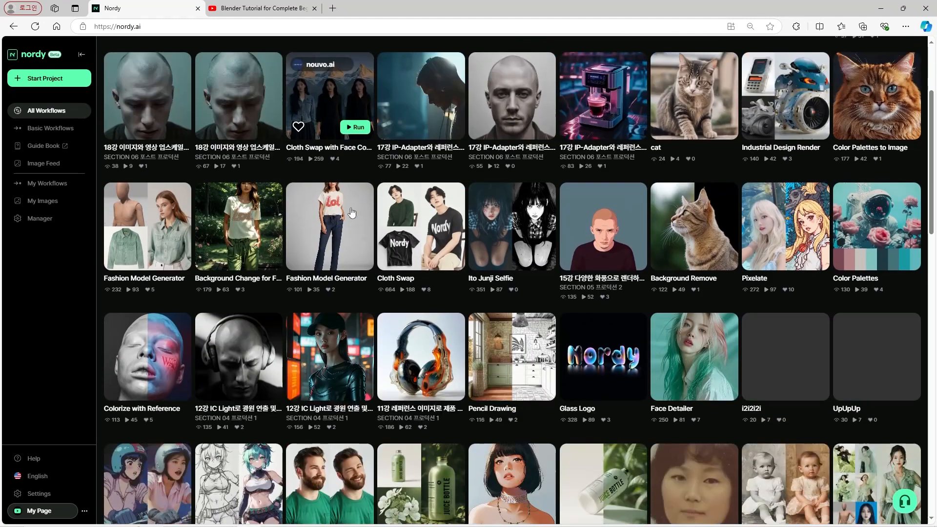
scroll(315, 238, up, 3)
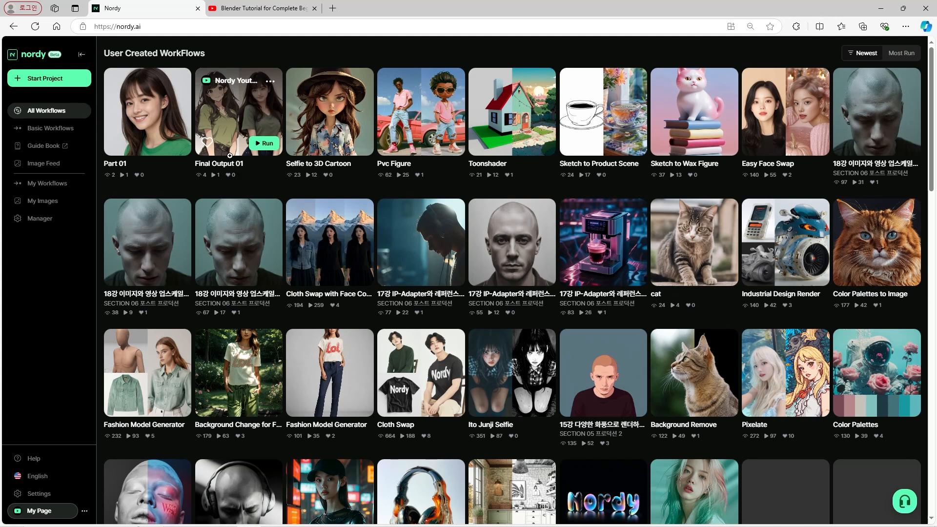
Run the published Final Output 01 workflow from My Workflows, collapse the running queue list and queue its prompt
click(68, 187)
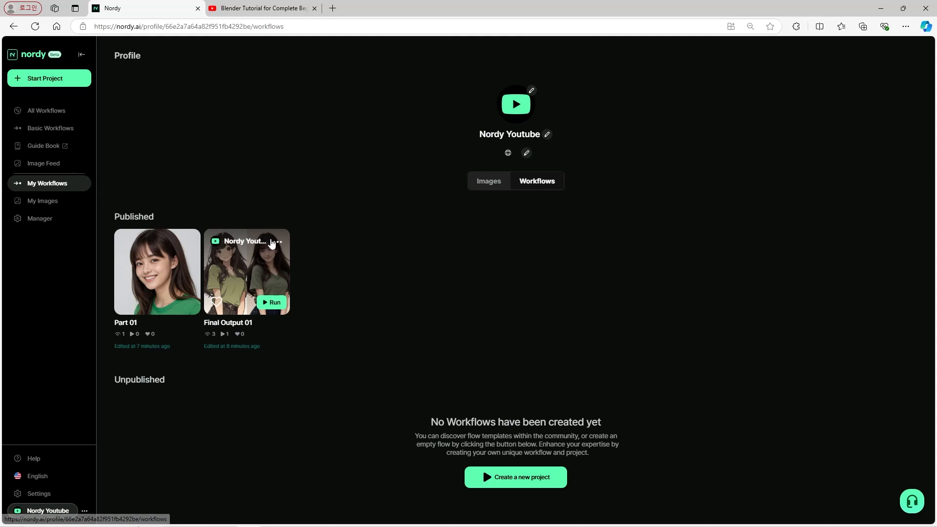
click(280, 308)
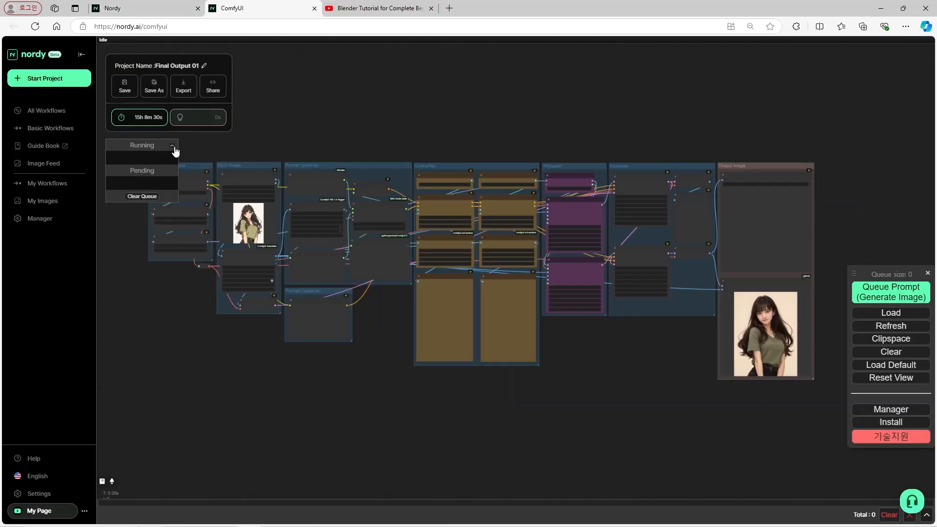
click(173, 147)
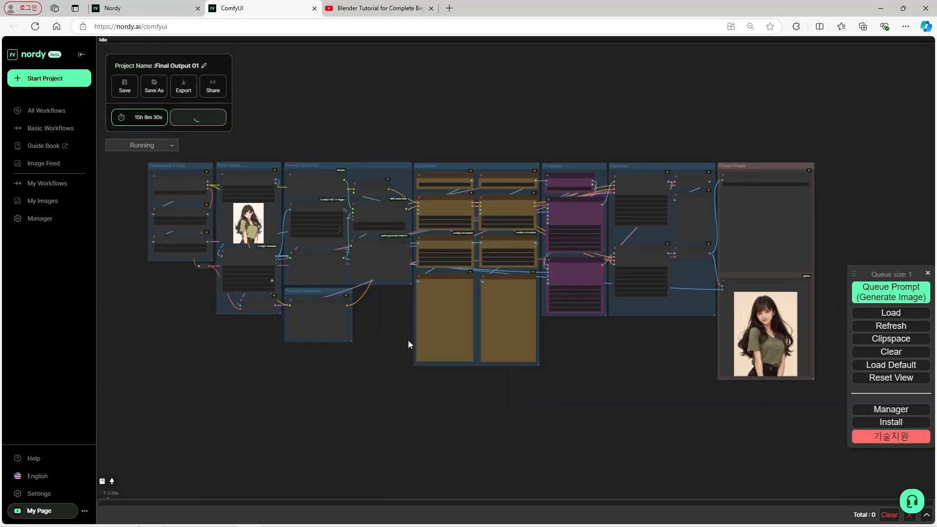
Examine the workflow's node groups from the checkpoint and input image through prompts, ControlNet and IPAdapter to the samplers and output
scroll(391, 324, up, 4)
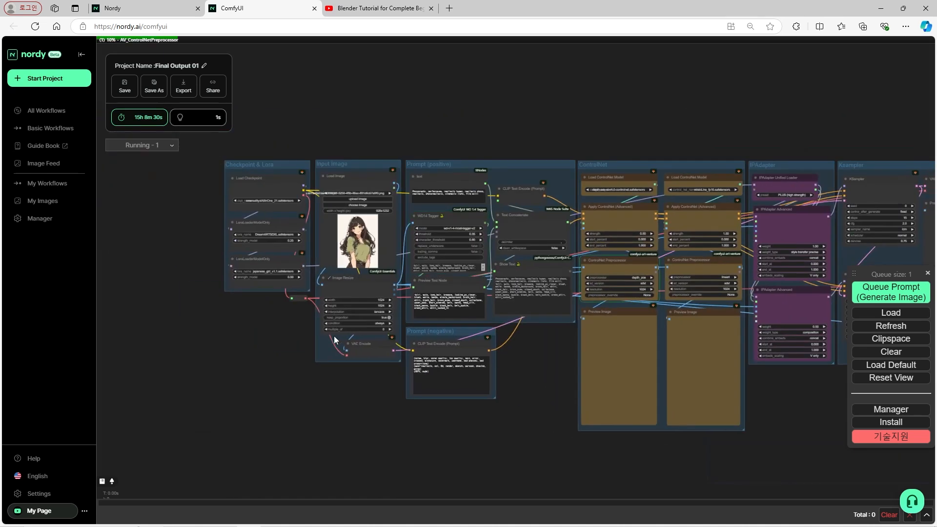
scroll(277, 344, up, 1)
drag(360, 381, 271, 368)
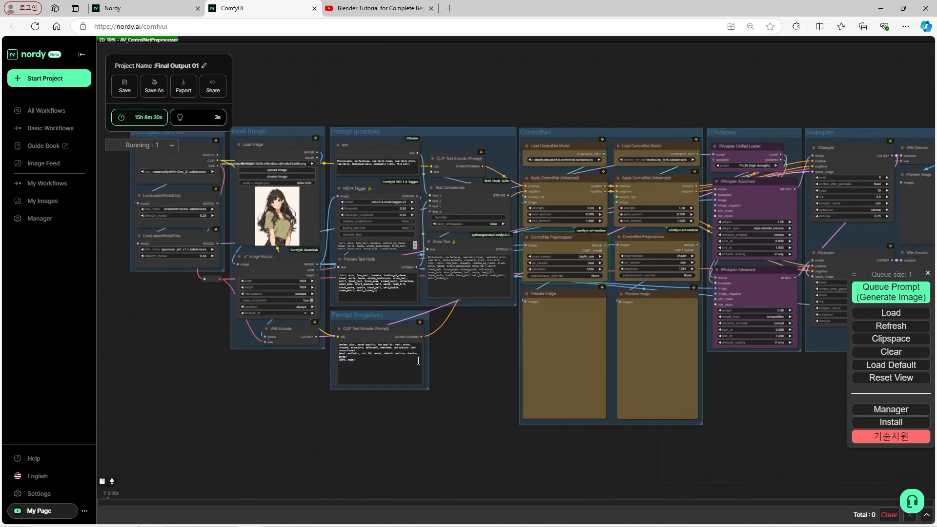
scroll(453, 352, down, 2)
drag(453, 353, 336, 308)
drag(588, 352, 479, 352)
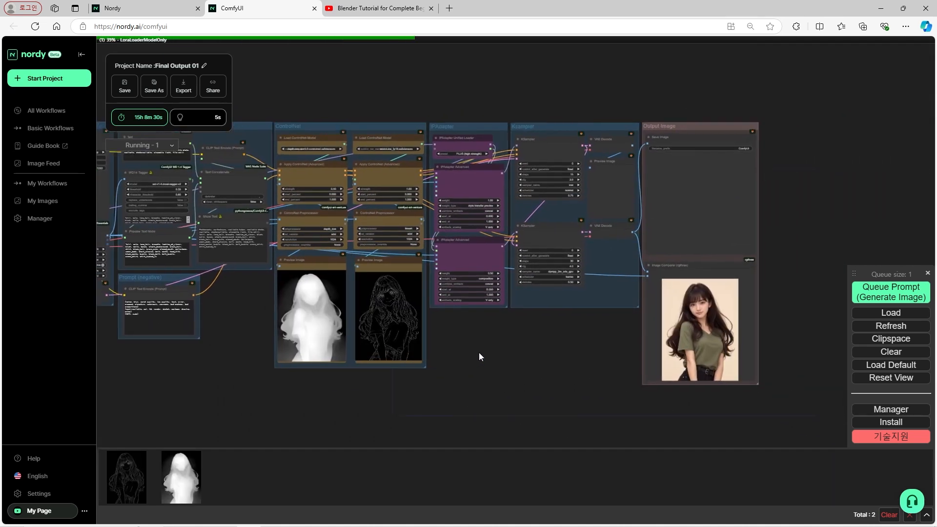
drag(546, 348, 611, 367)
scroll(582, 355, up, 2)
scroll(456, 356, down, 3)
scroll(242, 350, up, 2)
drag(187, 356, 385, 418)
scroll(386, 418, up, 3)
scroll(581, 361, down, 7)
drag(530, 351, 351, 350)
scroll(491, 263, up, 2)
scroll(491, 264, up, 2)
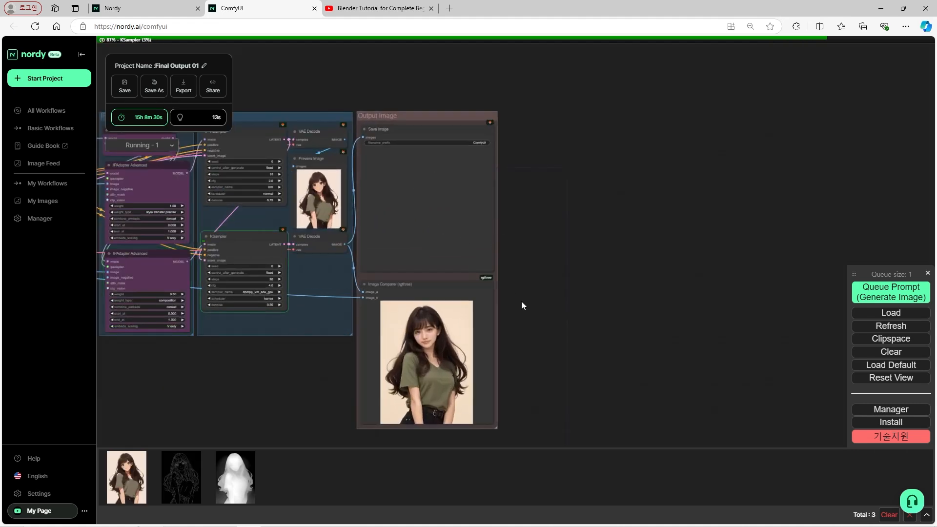
Compare the input illustration with the generated image in the Image Comparer node
scroll(520, 317, up, 1)
drag(519, 328, 578, 215)
scroll(488, 229, up, 3)
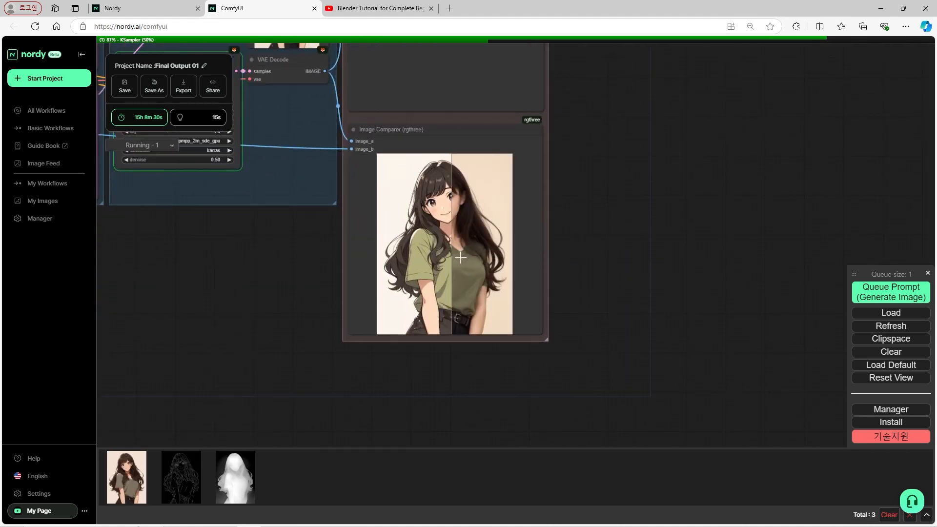
scroll(451, 214, up, 5)
scroll(447, 207, up, 3)
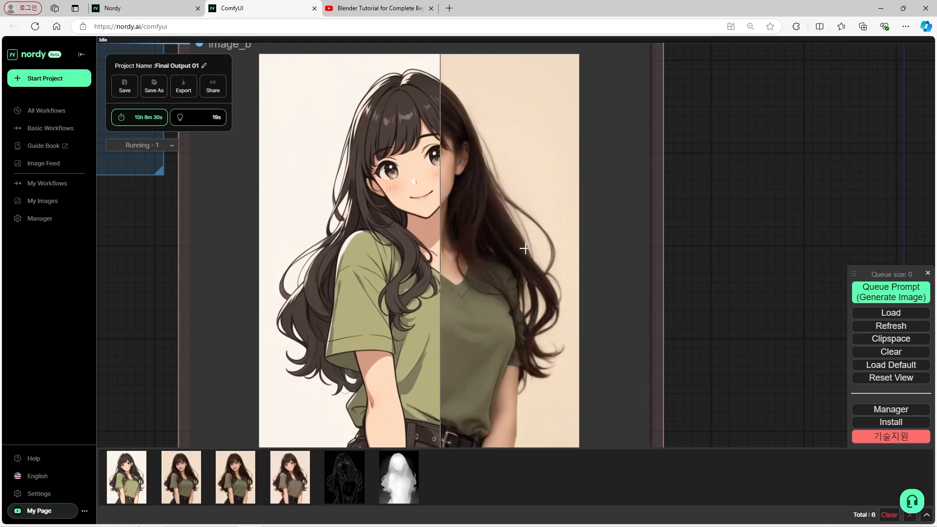
scroll(559, 255, down, 10)
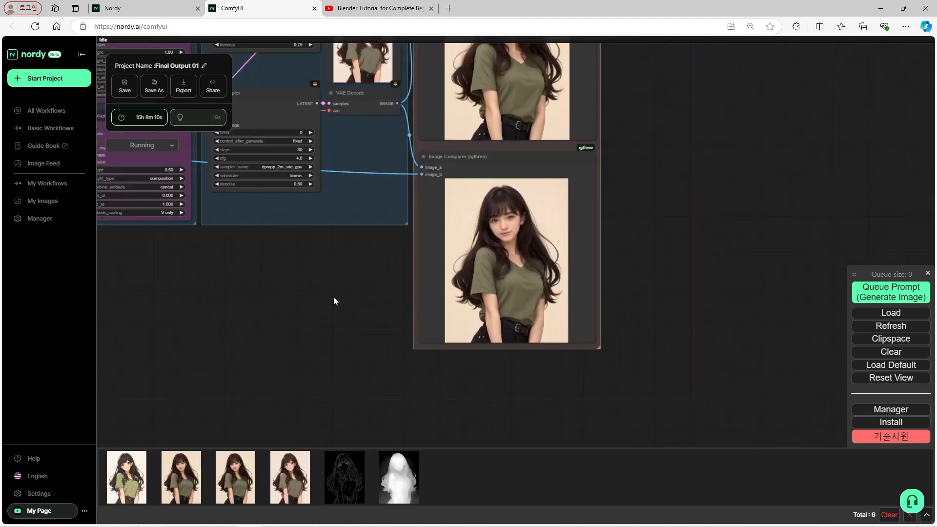
Review the node graph after the run, from the input groups across to the Output Image group
scroll(332, 299, down, 3)
drag(259, 272, 675, 379)
drag(368, 366, 237, 299)
scroll(448, 353, up, 2)
drag(516, 359, 340, 398)
scroll(554, 371, down, 2)
drag(588, 379, 437, 337)
scroll(464, 368, up, 2)
Inspect the face, hair and shirt of both versions up close in the Image Comparer node
scroll(617, 342, up, 10)
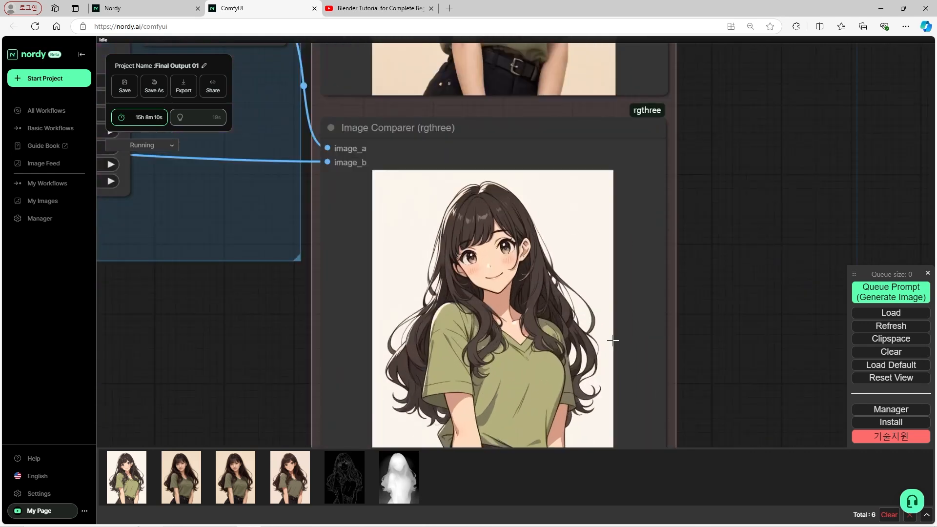
scroll(445, 216, down, 6)
scroll(439, 254, up, 2)
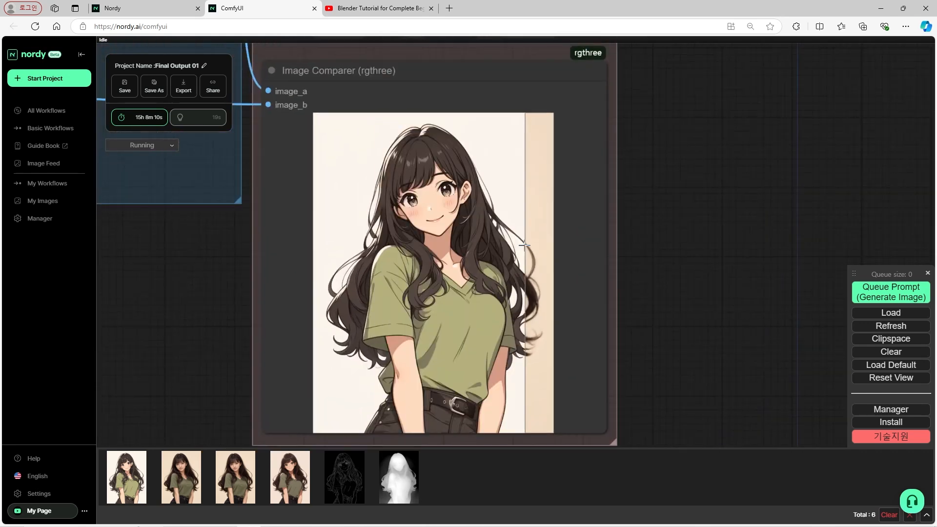
scroll(522, 248, up, 4)
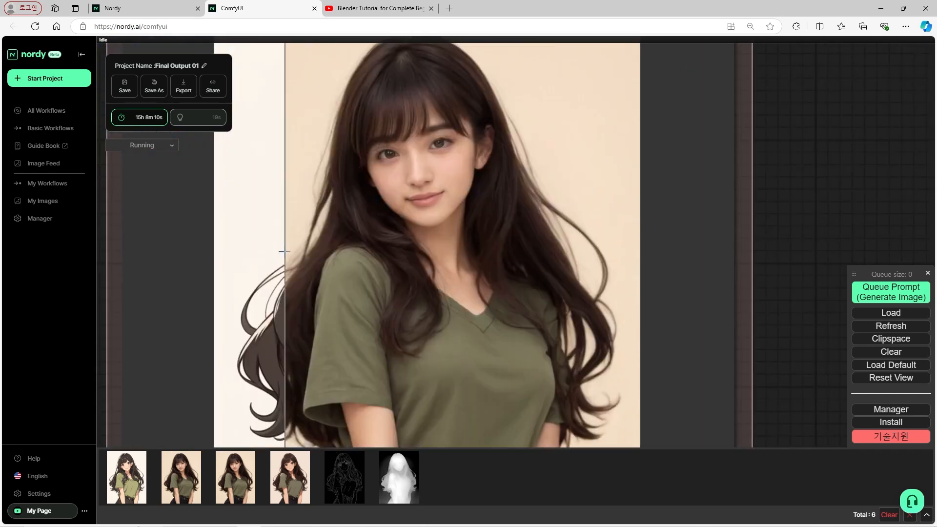
scroll(529, 253, down, 4)
scroll(505, 264, down, 8)
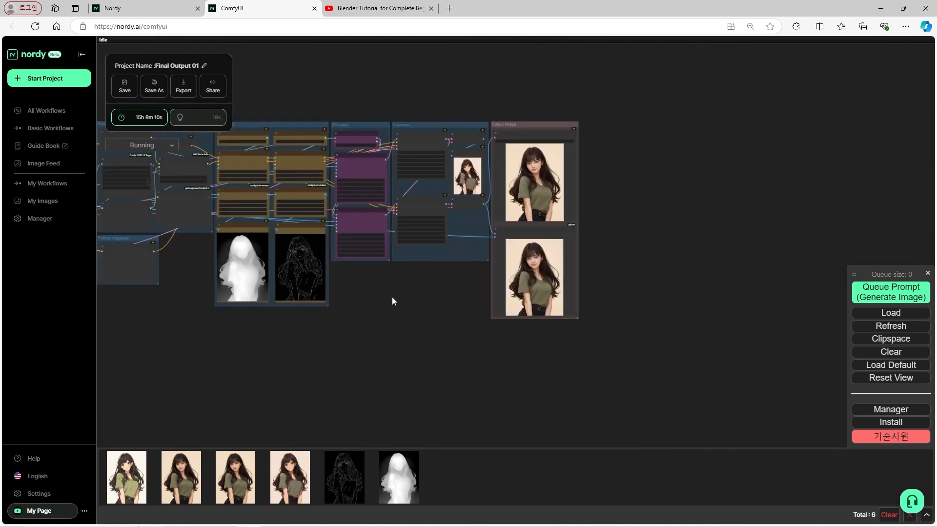
Check the input image and prompt nodes against the before-and-after comparison, ending on an overview of the whole graph
scroll(473, 322, up, 2)
scroll(377, 293, up, 8)
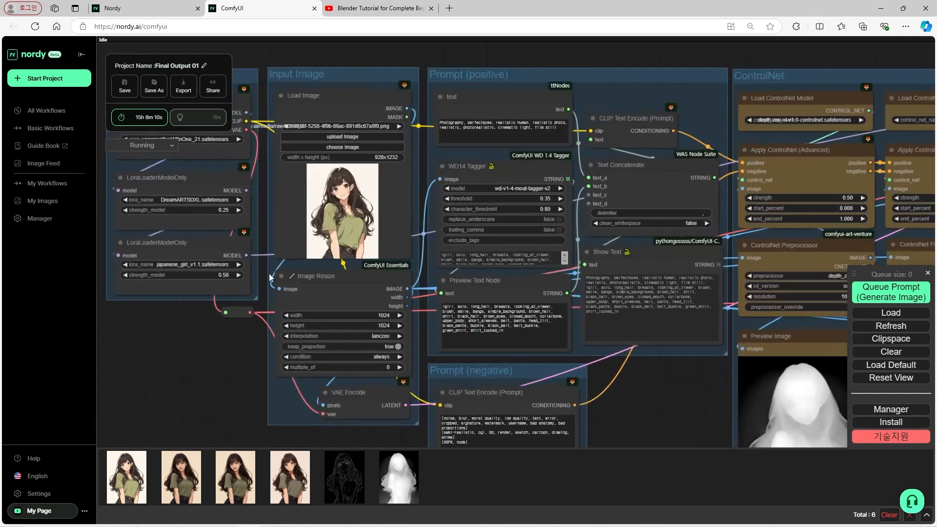
scroll(271, 272, down, 8)
scroll(697, 342, up, 6)
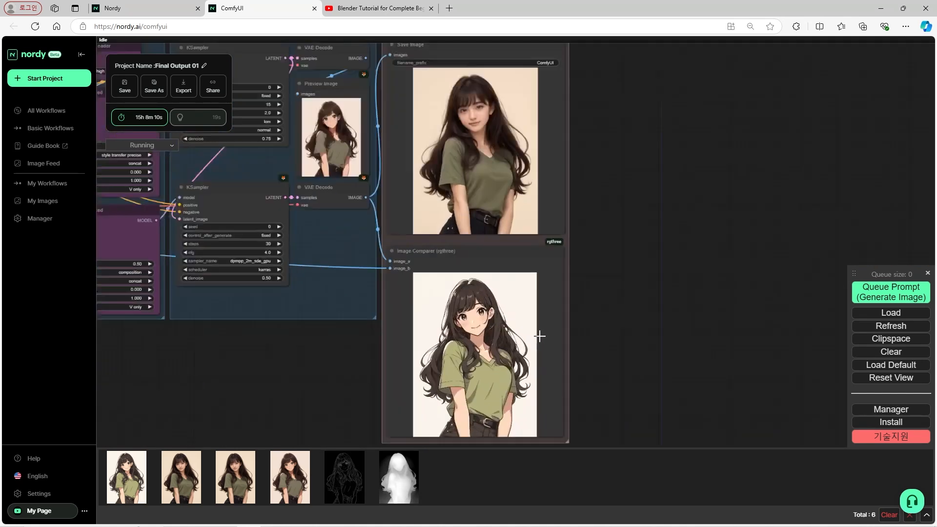
scroll(463, 264, up, 6)
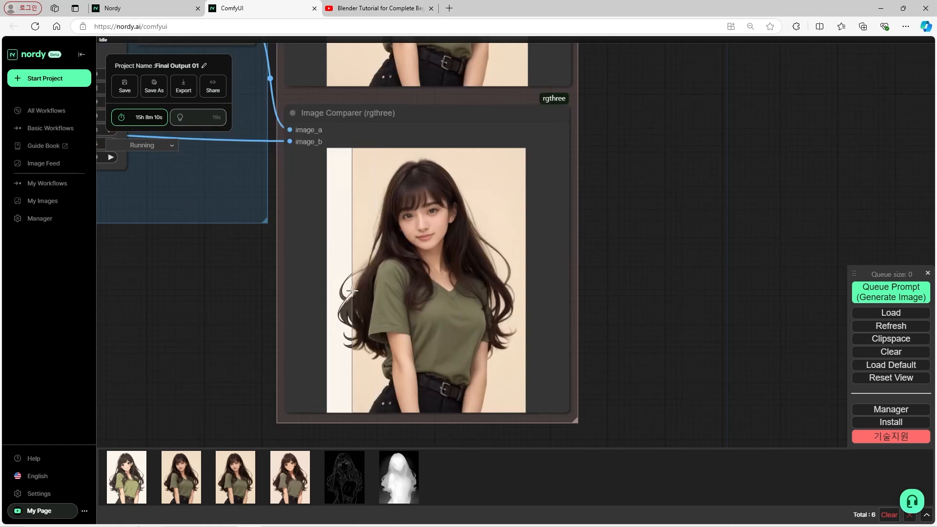
scroll(522, 266, down, 10)
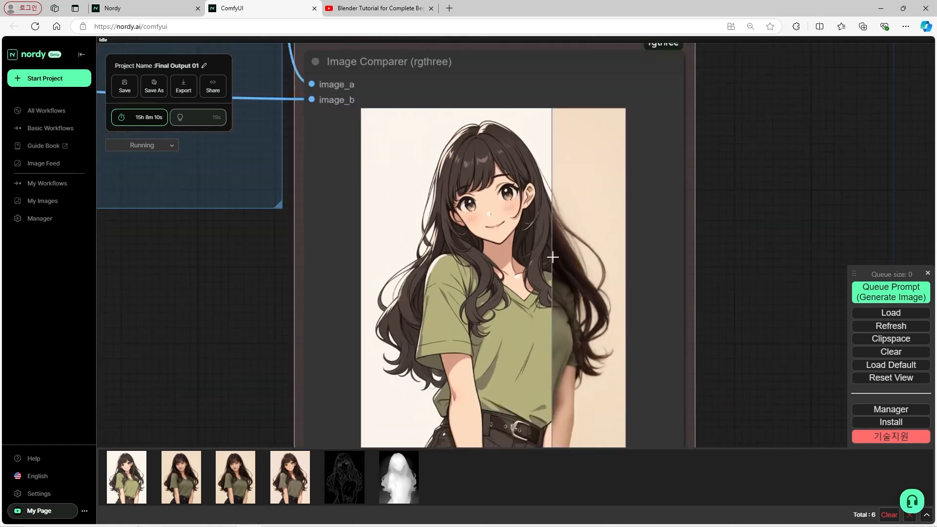
drag(452, 306, 610, 340)
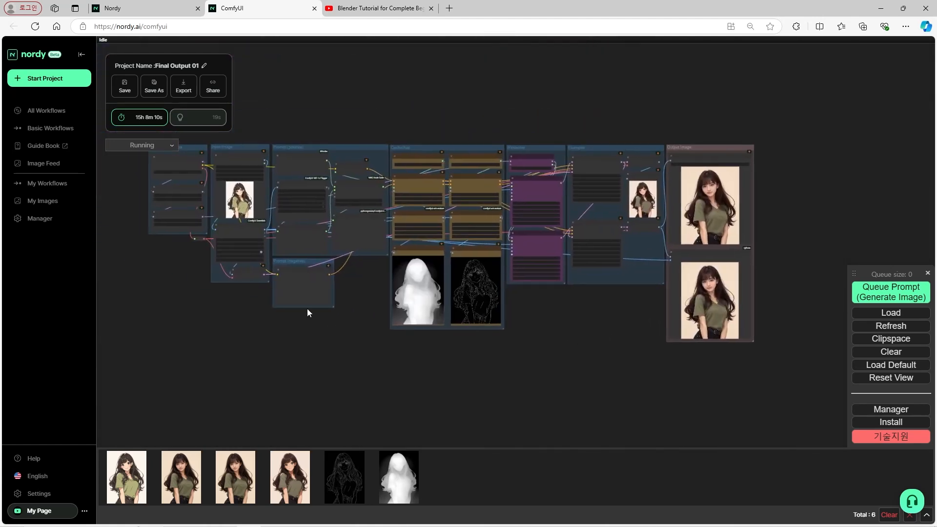
scroll(307, 308, up, 2)
scroll(376, 287, up, 2)
scroll(373, 285, down, 3)
drag(374, 288, 408, 317)
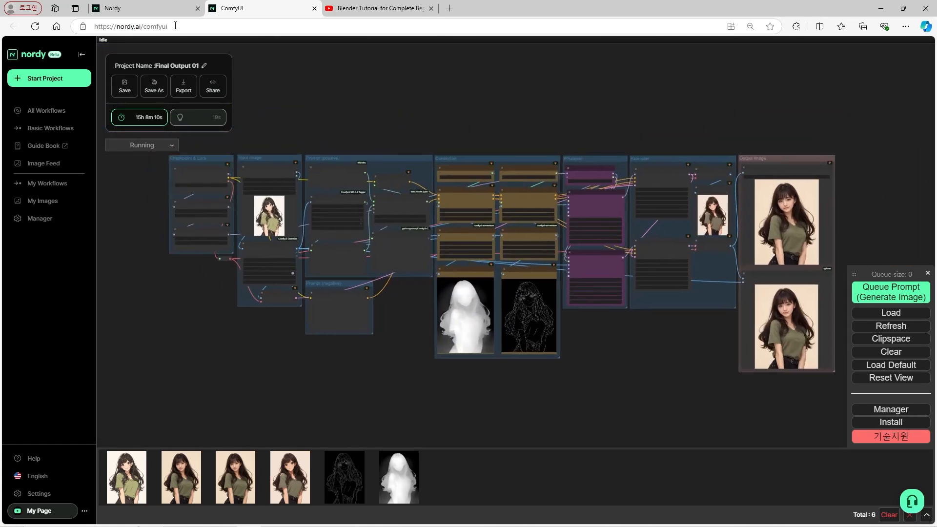
click(146, 9)
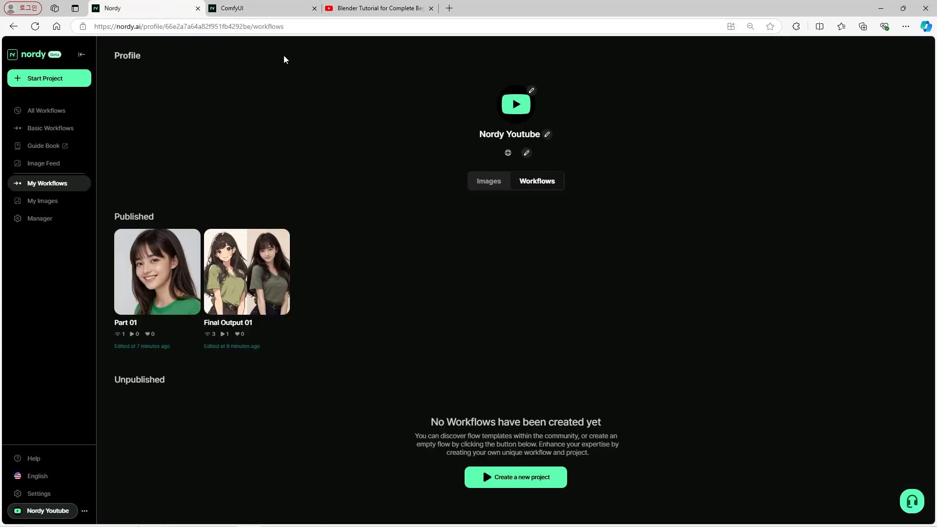
click(283, 9)
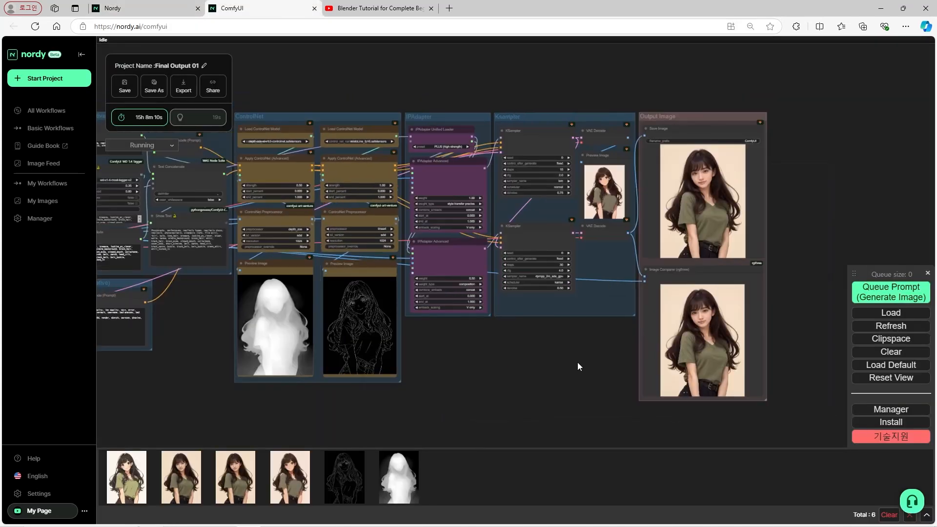
scroll(520, 344, down, 5)
drag(496, 337, 566, 335)
scroll(565, 336, up, 2)
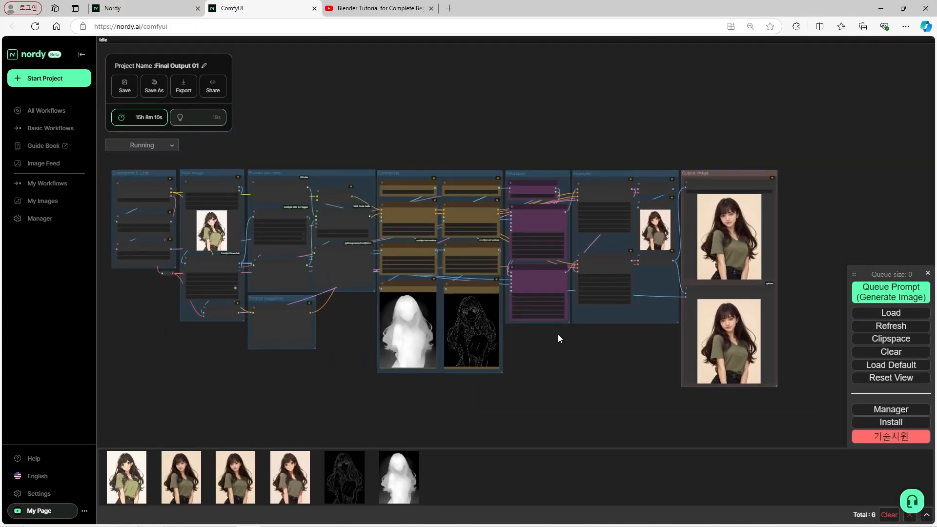
Create a new project from the Nordy page and queue an image generation with its default workflow
click(179, 9)
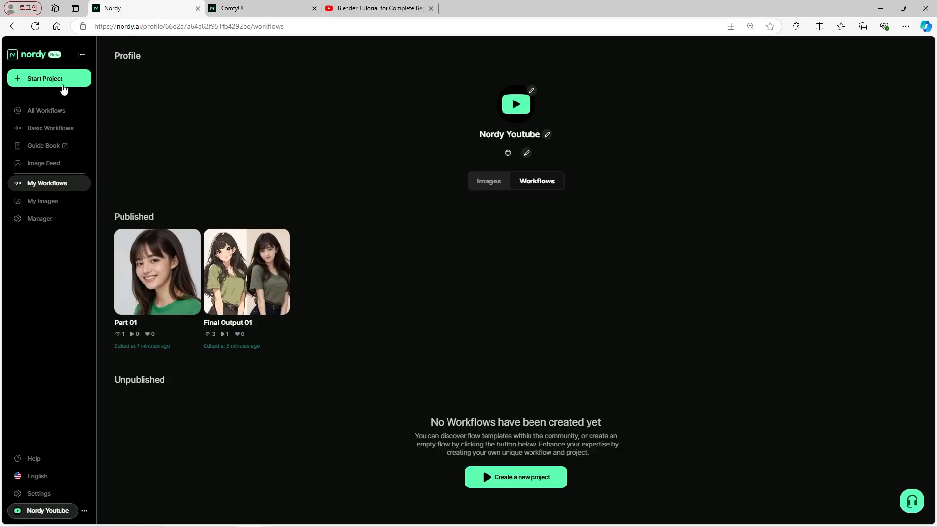
click(63, 79)
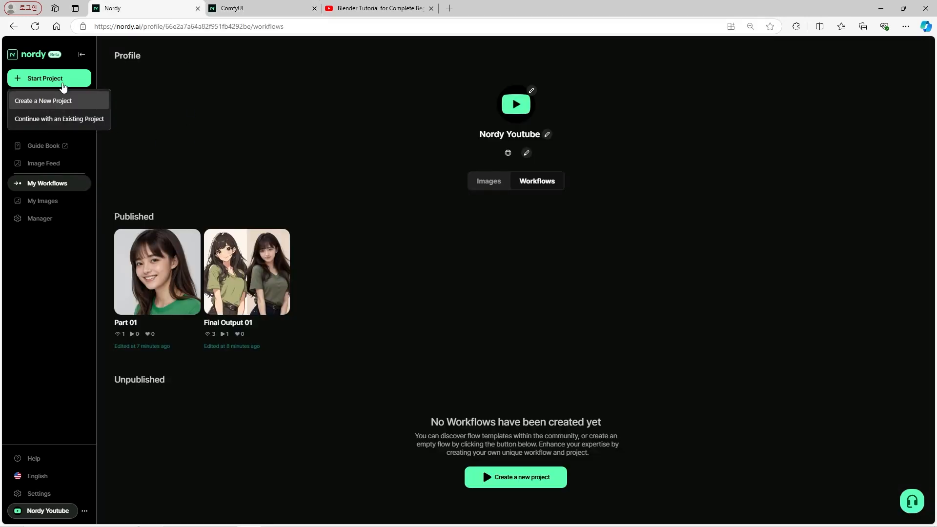
click(71, 103)
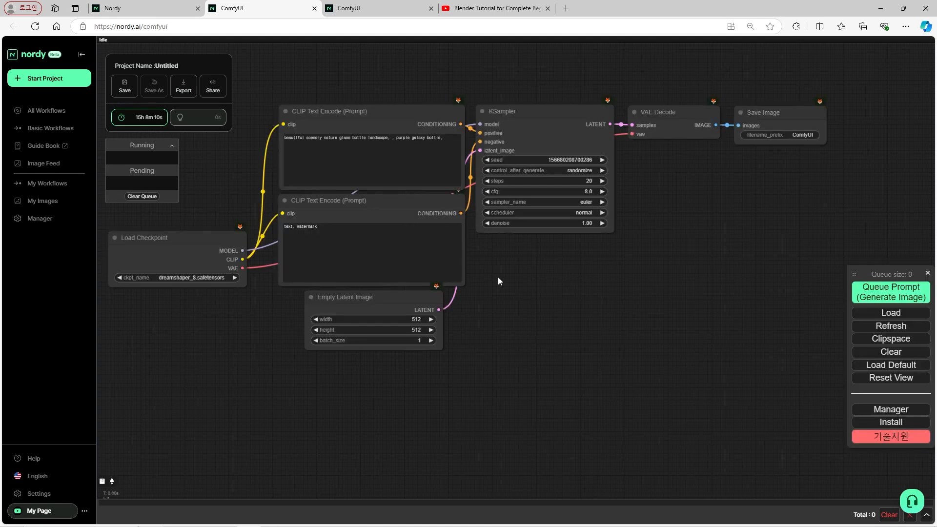
drag(498, 281, 547, 324)
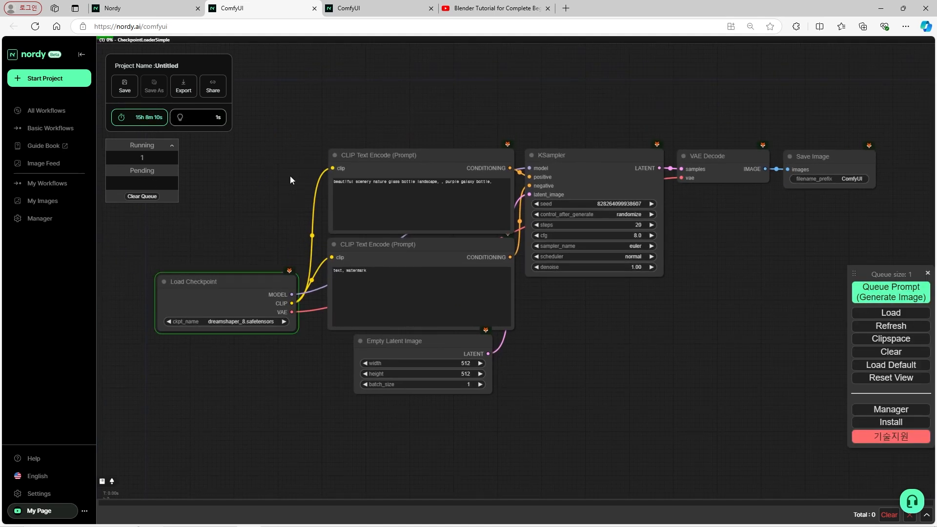
Examine the default workflow's nodes, finishing with the positive prompt text in the upper CLIP Text Encode node
scroll(319, 350, up, 1)
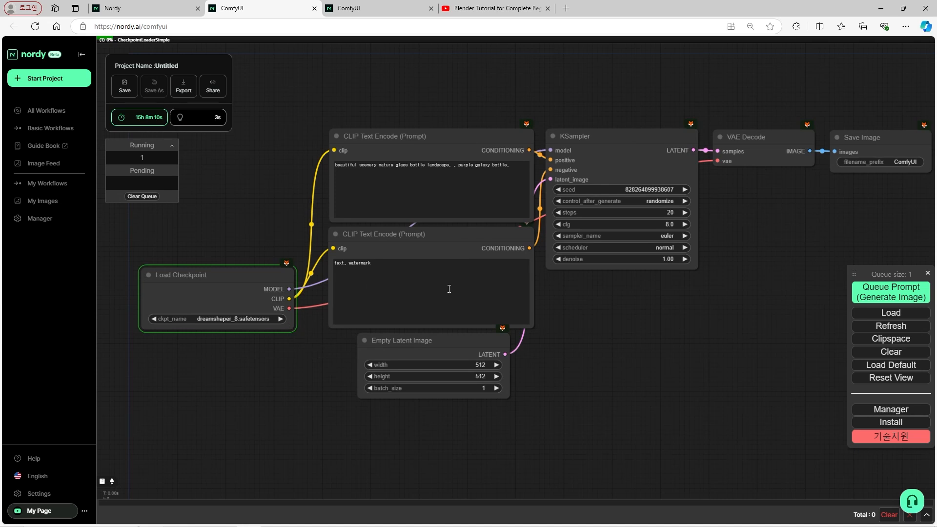
scroll(661, 313, down, 4)
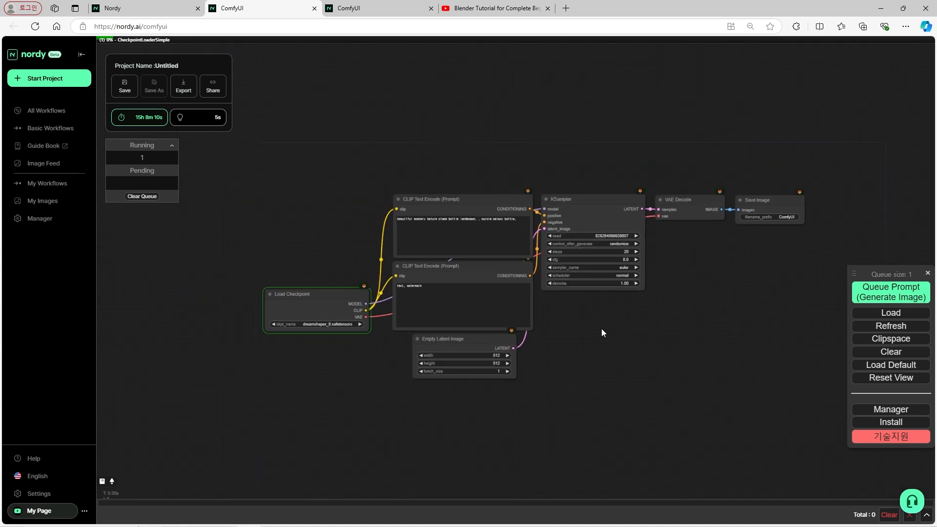
scroll(563, 336, up, 3)
scroll(404, 133, up, 9)
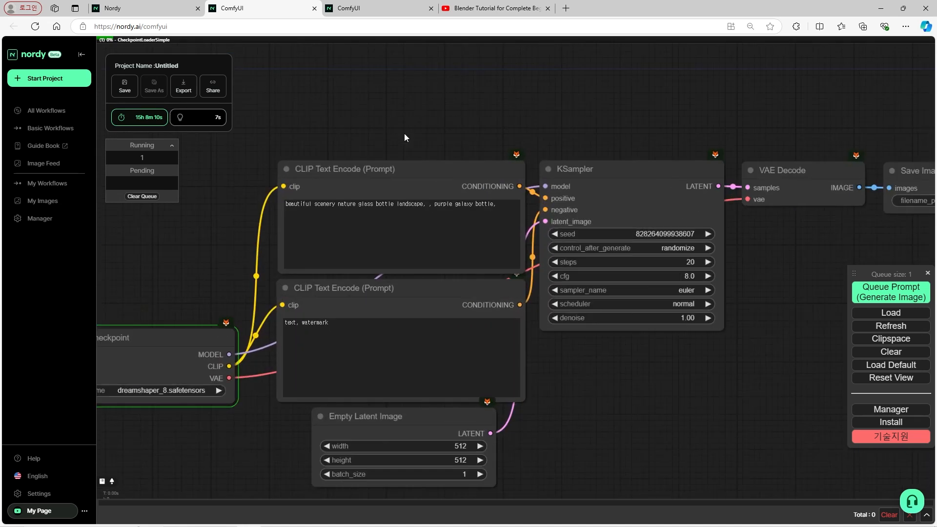
mouse_move(345, 211)
mouse_down()
mouse_move(350, 196)
mouse_move(355, 212)
mouse_move(360, 194)
mouse_move(362, 217)
mouse_up()
scroll(373, 130, down, 3)
scroll(375, 139, up, 4)
scroll(415, 194, up, 2)
drag(353, 205, 347, 152)
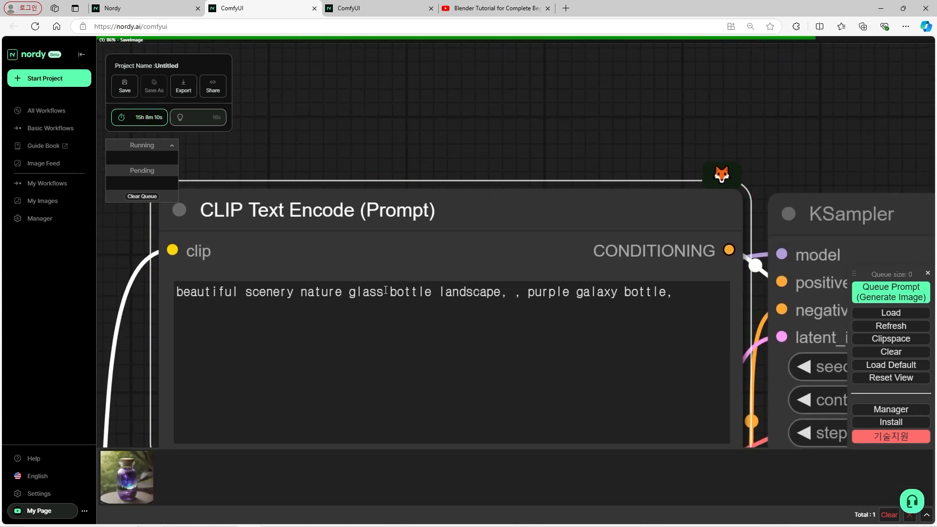
Compare the positive prompt text in the upper CLIP Text Encode node with the generated bottle in the Save Image node
scroll(405, 166, down, 5)
scroll(405, 165, up, 5)
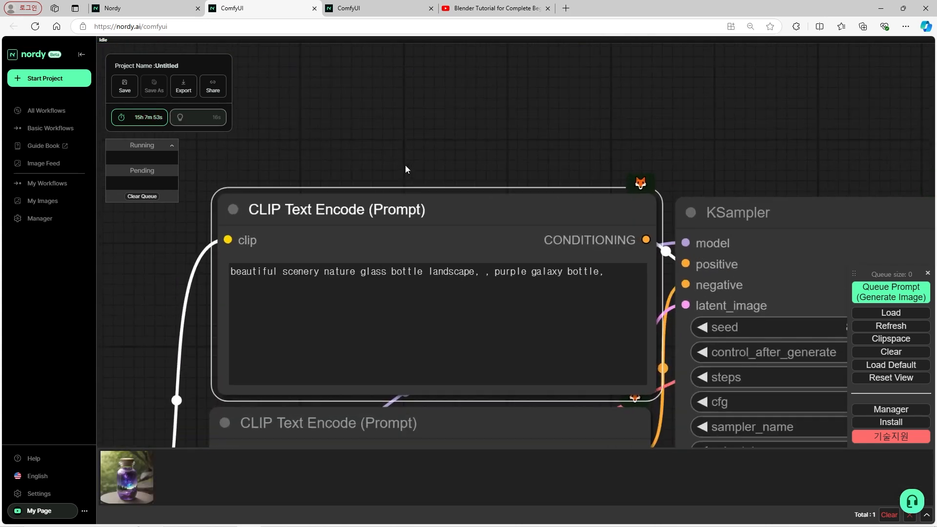
scroll(395, 165, down, 4)
scroll(393, 161, down, 6)
scroll(402, 162, up, 5)
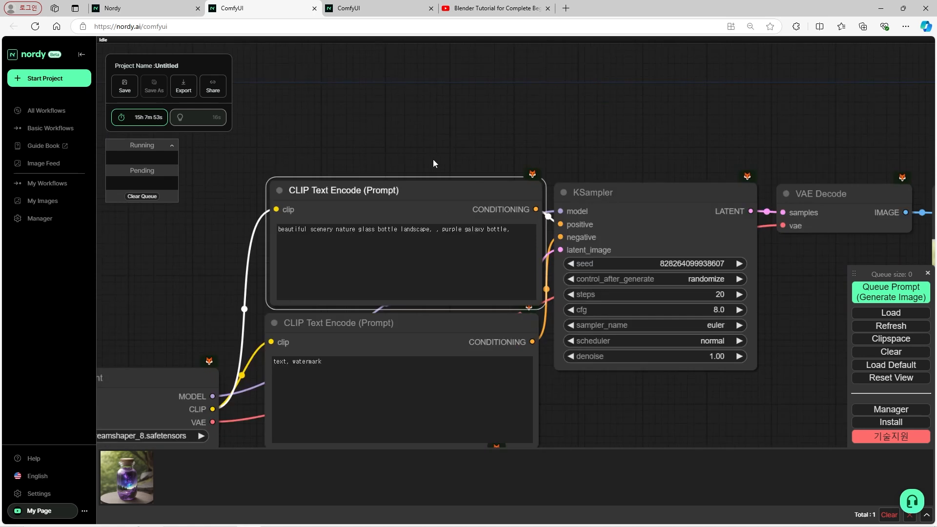
click(462, 151)
scroll(391, 146, down, 7)
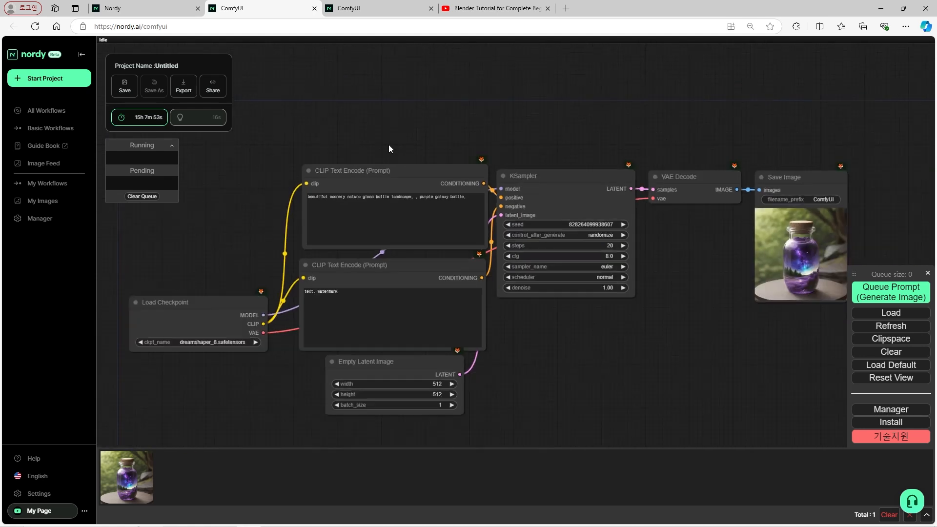
drag(711, 284, 505, 254)
scroll(583, 257, up, 1)
scroll(583, 262, up, 5)
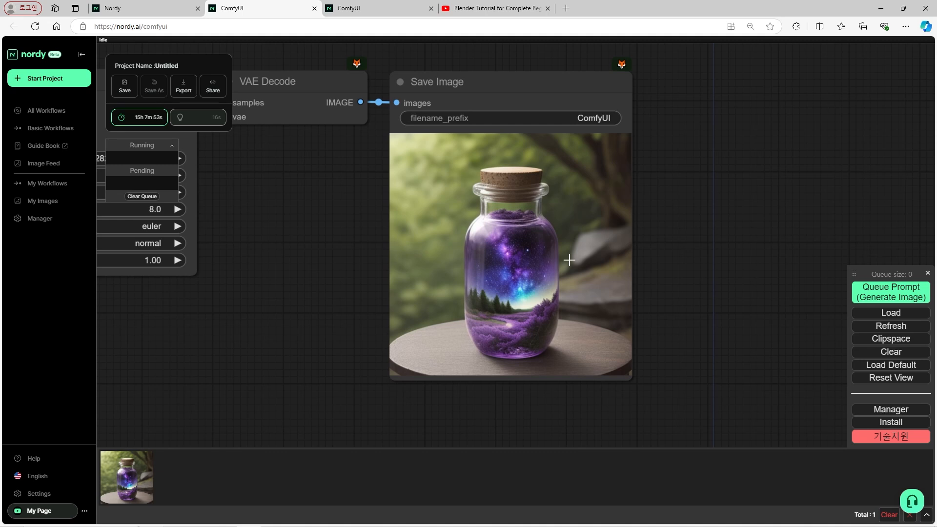
scroll(567, 260, up, 5)
scroll(371, 206, down, 15)
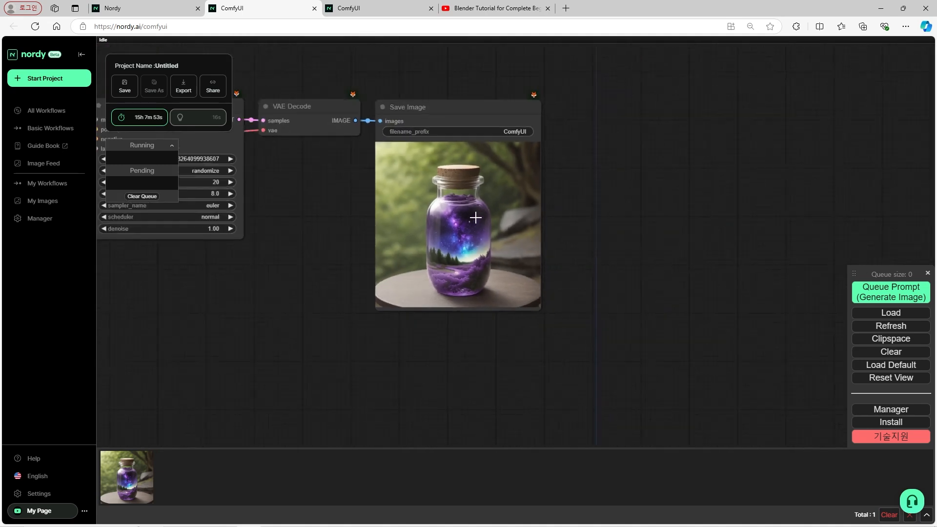
Move the Load Checkpoint node up so it sits beside the upper CLIP Text Encode node
drag(296, 274, 551, 328)
scroll(543, 273, up, 2)
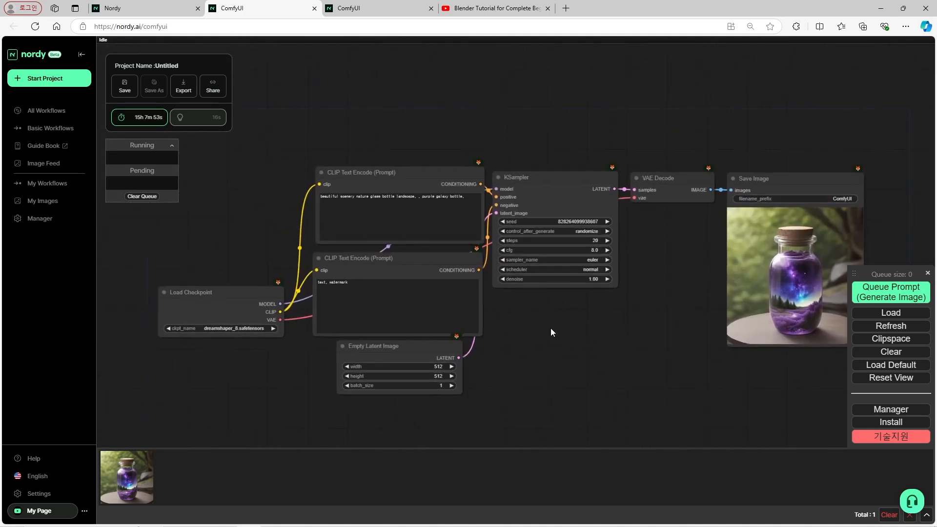
drag(268, 324, 330, 279)
scroll(288, 189, up, 6)
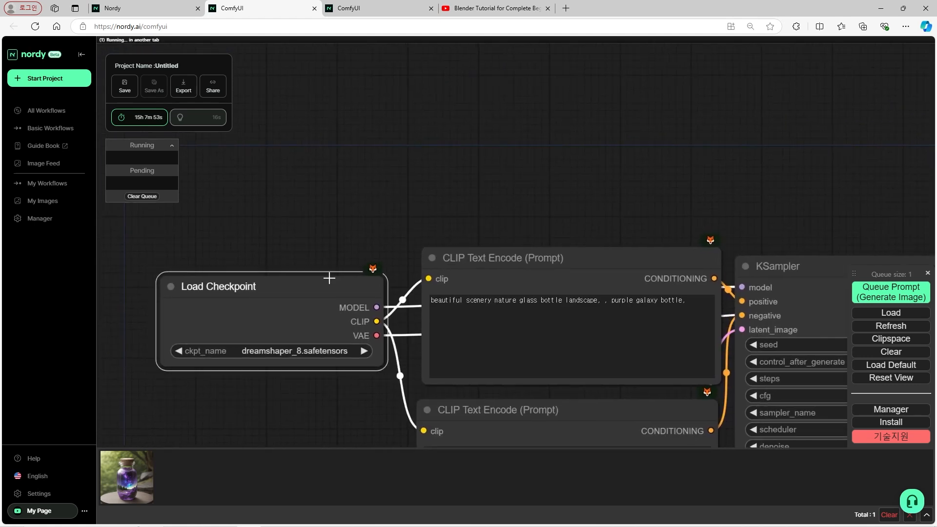
scroll(371, 237, down, 7)
drag(667, 389, 572, 362)
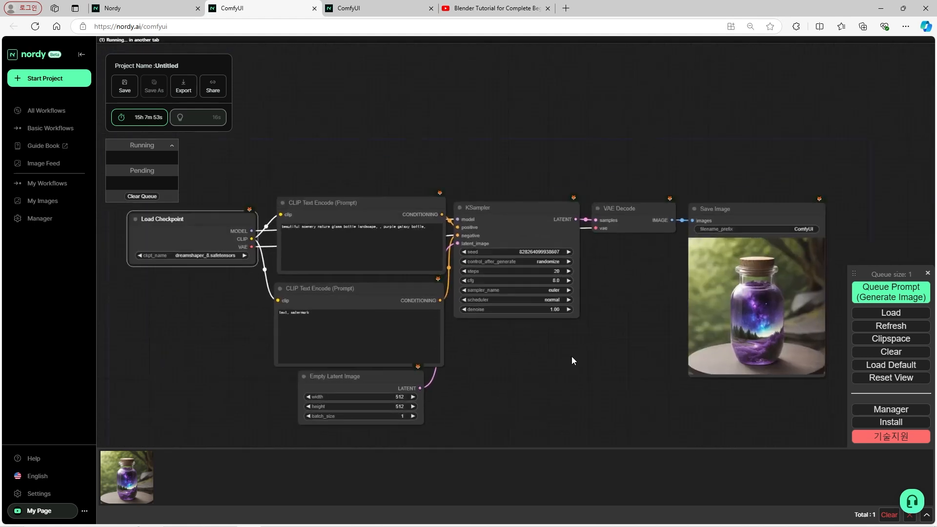
Examine the KSampler node and how it connects to the prompt, Empty Latent Image and VAE Decode nodes
scroll(569, 359, up, 6)
drag(498, 135, 496, 129)
drag(670, 254, 530, 340)
scroll(530, 340, down, 1)
drag(525, 233, 526, 228)
drag(655, 233, 657, 228)
click(544, 295)
scroll(545, 295, down, 3)
drag(536, 336, 681, 310)
scroll(557, 355, up, 3)
scroll(550, 350, down, 3)
drag(549, 350, 496, 320)
scroll(502, 327, down, 2)
scroll(502, 330, up, 2)
click(521, 233)
mouse_move(523, 235)
mouse_down()
mouse_move(525, 216)
mouse_move(522, 229)
mouse_up()
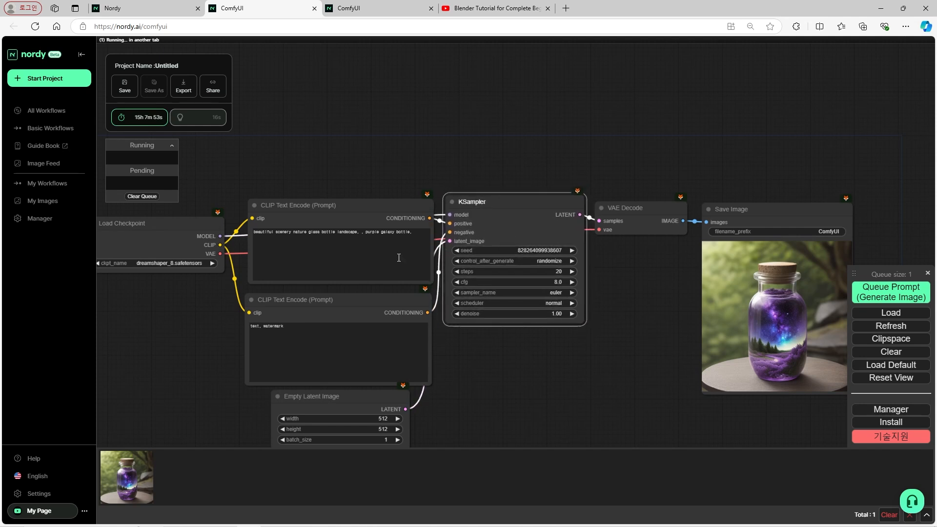
Examine how the upper and lower CLIP Text Encode nodes feed the KSampler's positive and negative inputs
scroll(216, 306, up, 8)
drag(456, 179, 454, 174)
scroll(429, 142, down, 5)
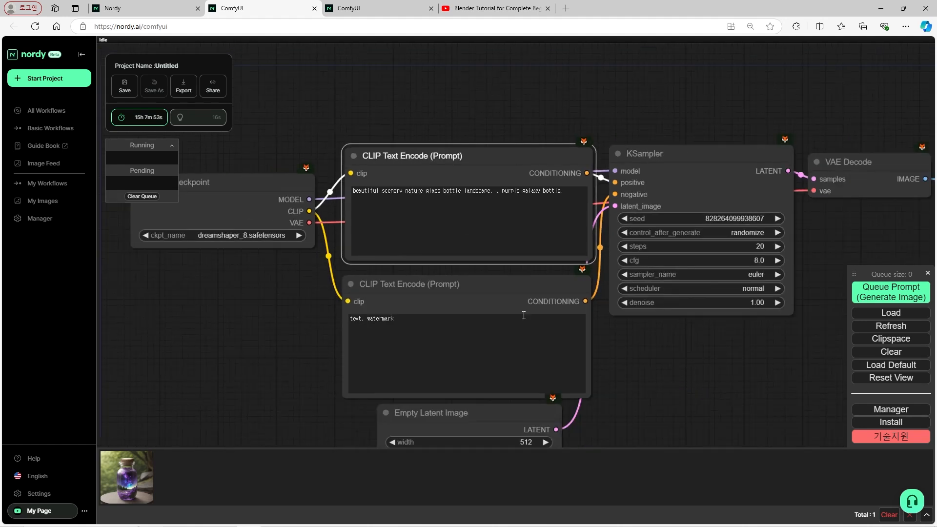
scroll(604, 359, up, 6)
drag(495, 254, 490, 254)
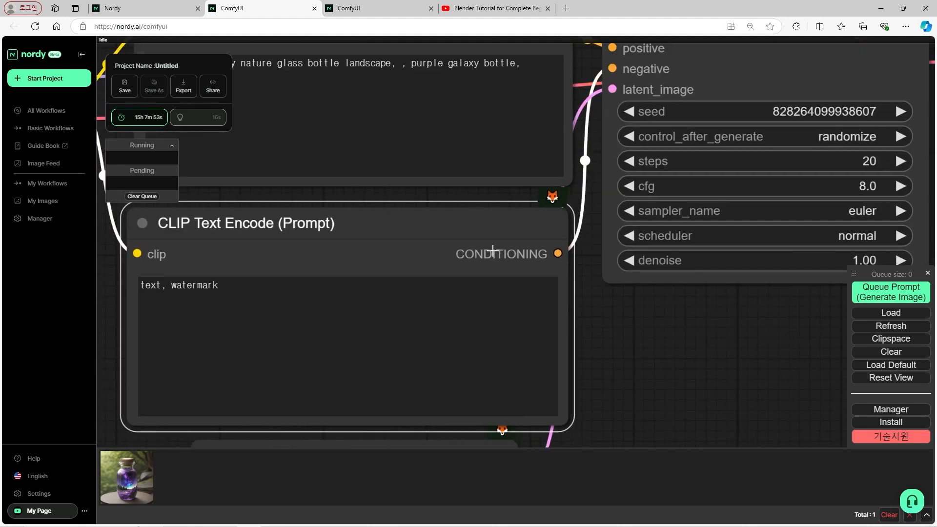
click(623, 348)
scroll(623, 348, down, 3)
scroll(621, 338, down, 1)
drag(613, 353, 601, 384)
mouse_move(516, 153)
mouse_down()
mouse_move(513, 138)
mouse_move(512, 146)
mouse_up()
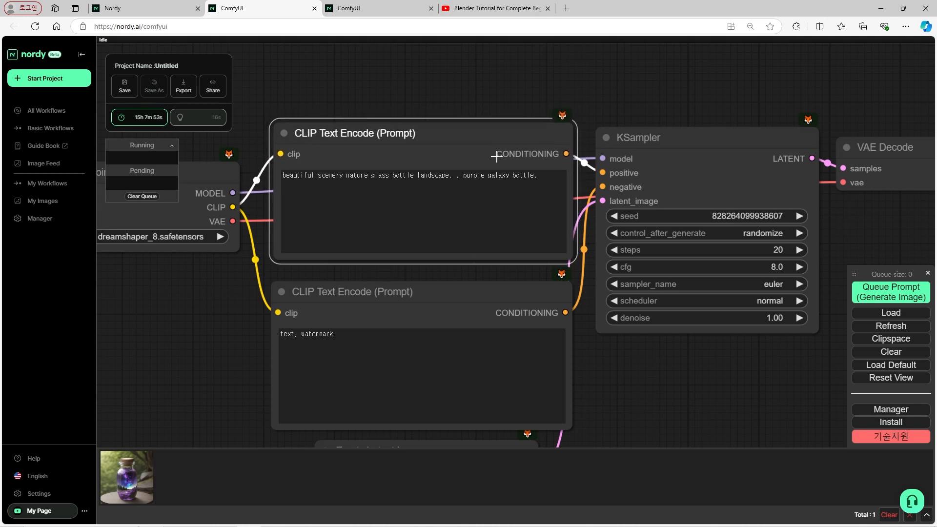
drag(634, 158, 638, 159)
drag(493, 151, 490, 158)
scroll(402, 116, up, 2)
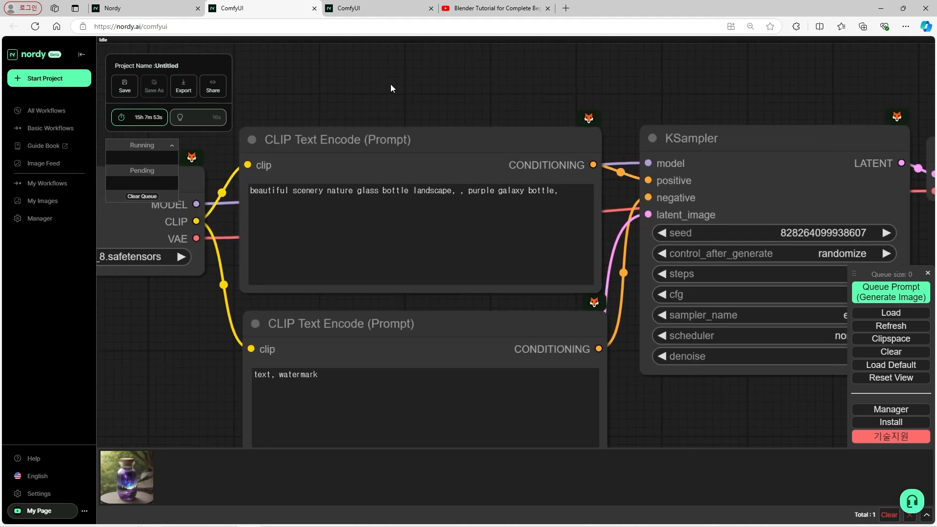
Highlight the positive prompt's words starting from "beautiful scenery nature" and check them against the image in the Save Image node
drag(390, 84, 393, 166)
scroll(393, 166, up, 2)
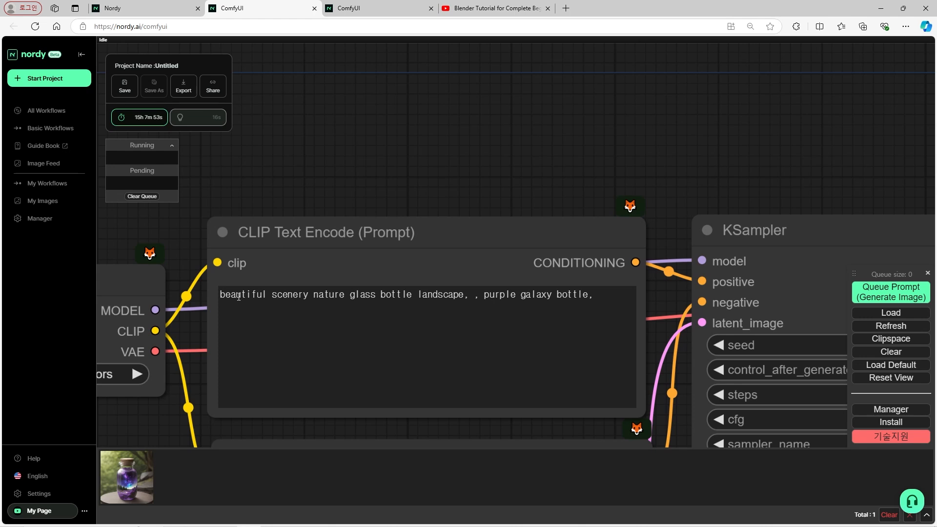
double_click(223, 299)
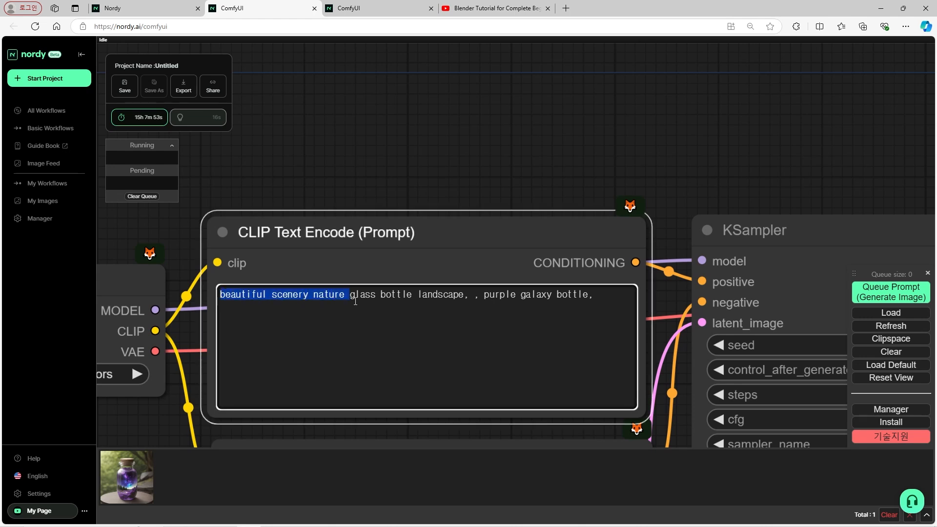
drag(401, 299, 402, 299)
click(385, 297)
click(368, 170)
scroll(357, 169, down, 5)
drag(520, 333, 365, 325)
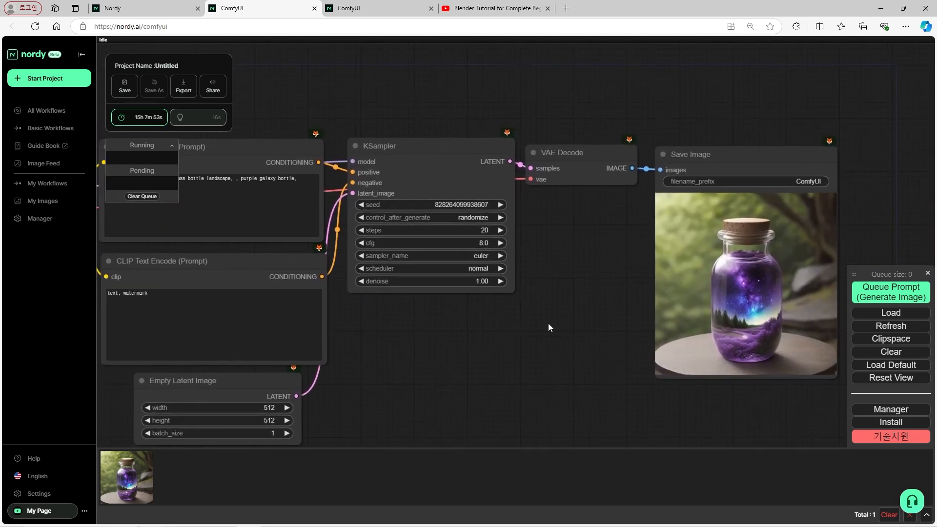
drag(600, 322, 430, 301)
scroll(430, 301, up, 3)
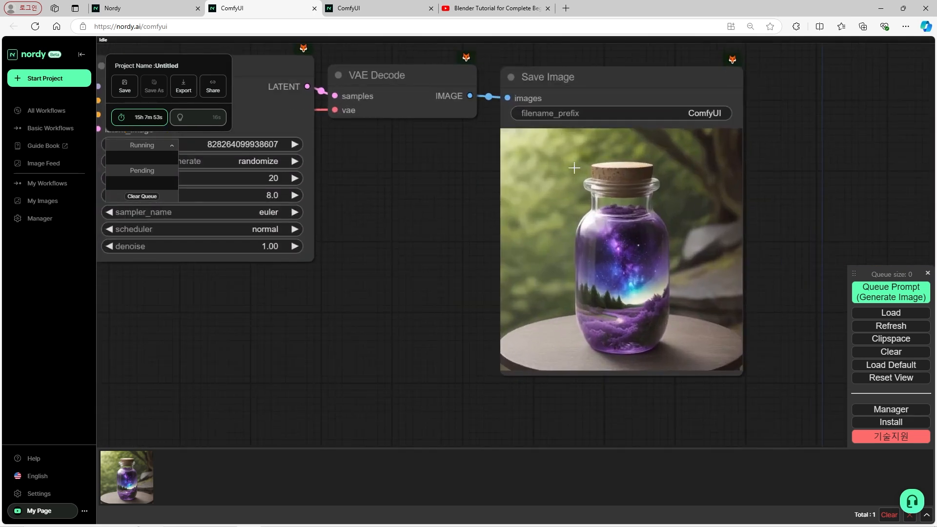
scroll(660, 283, down, 6)
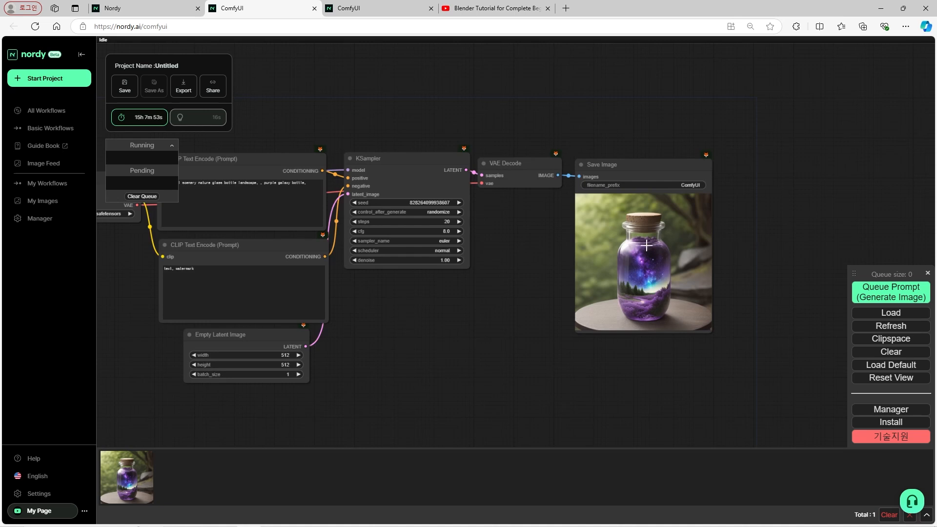
Add "green plants" to the negative prompt in the lower CLIP Text Encode node and queue a new image generation
drag(363, 344, 505, 320)
scroll(590, 338, up, 1)
drag(431, 247, 424, 245)
drag(414, 335, 417, 341)
scroll(248, 273, up, 3)
click(345, 262)
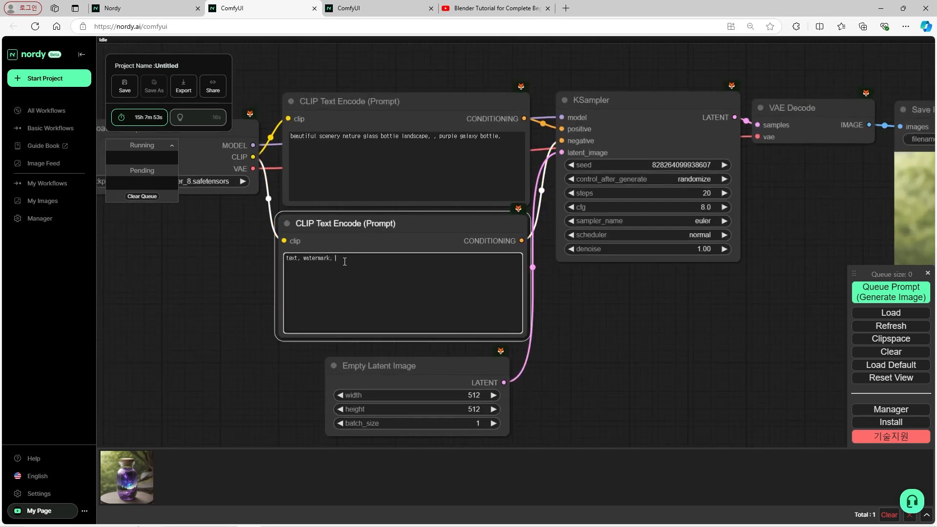
text(, green plants)
click(595, 361)
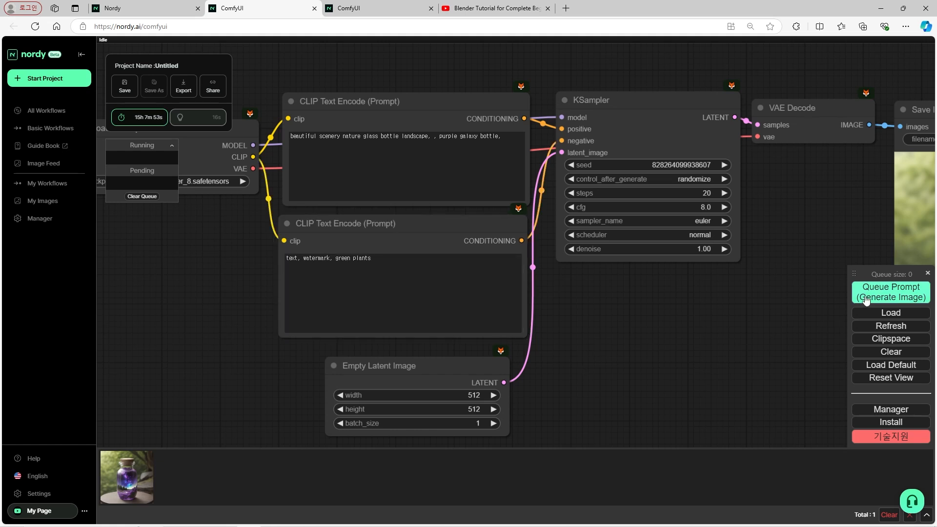
Review the newly generated bottle image in the Save Image node together with the KSampler and prompt nodes
scroll(662, 348, down, 3)
drag(682, 348, 494, 343)
scroll(625, 274, up, 2)
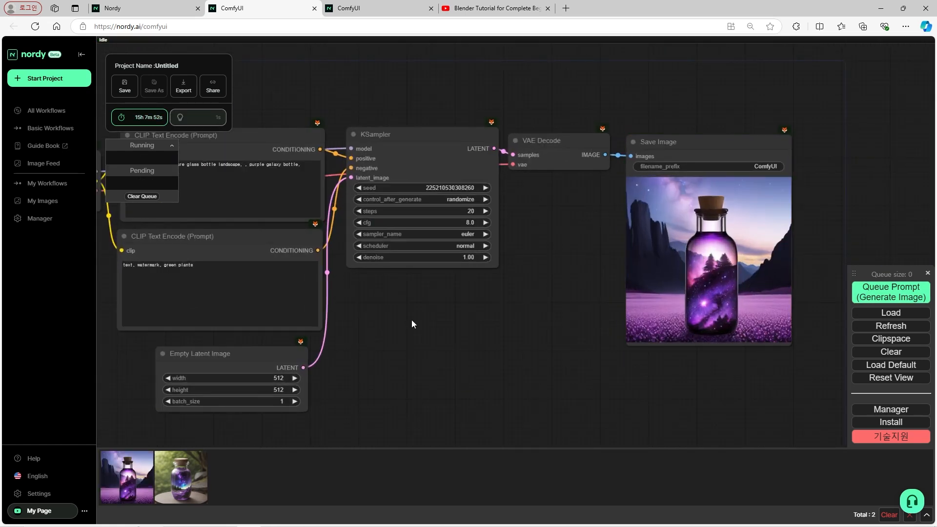
drag(444, 330, 522, 312)
scroll(741, 193, up, 1)
scroll(668, 272, down, 3)
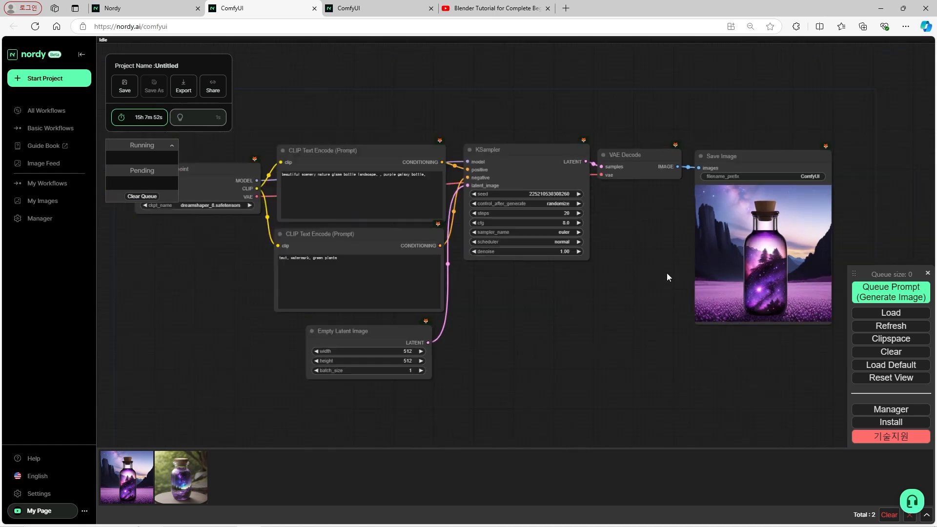
scroll(610, 333, up, 3)
click(553, 187)
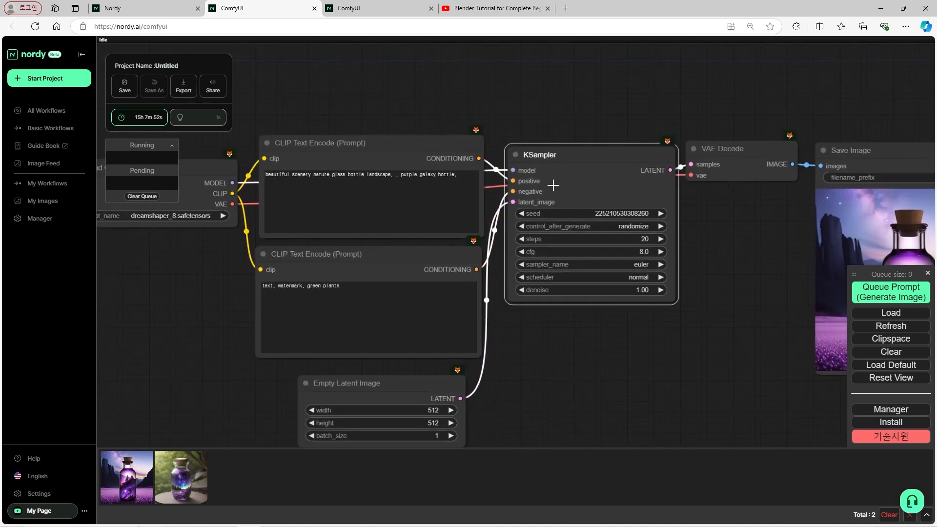
Examine the positive and negative CLIP Text Encode nodes and their prompt texts up close
click(415, 104)
scroll(417, 105, up, 2)
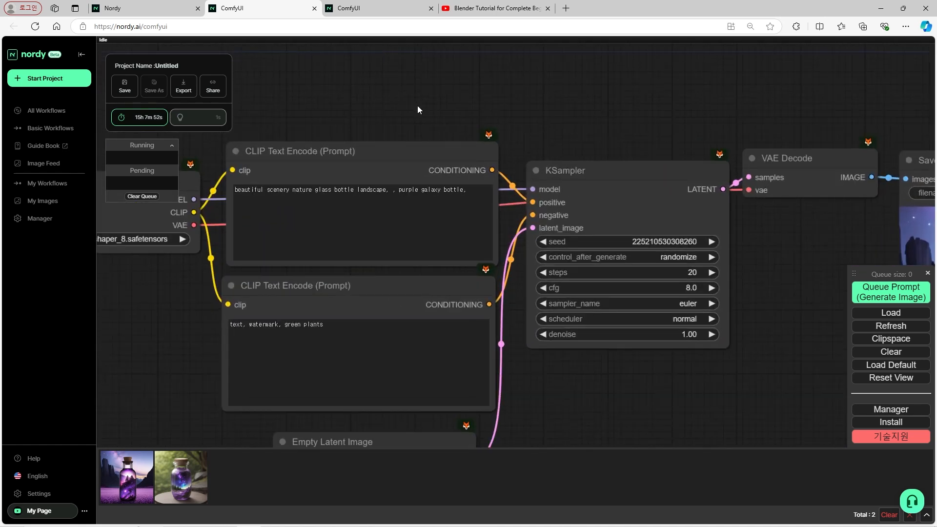
drag(418, 106, 491, 136)
drag(463, 181, 458, 174)
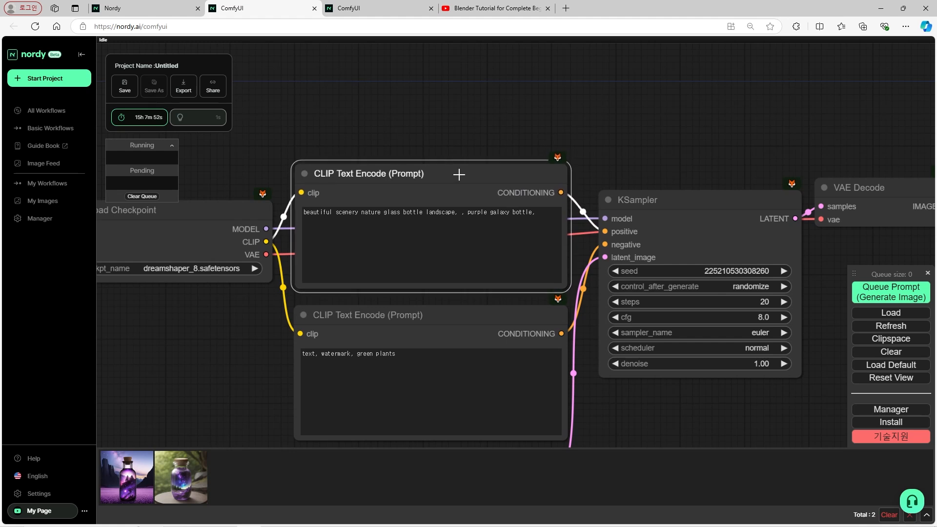
scroll(441, 139, up, 2)
click(441, 139)
scroll(430, 143, down, 2)
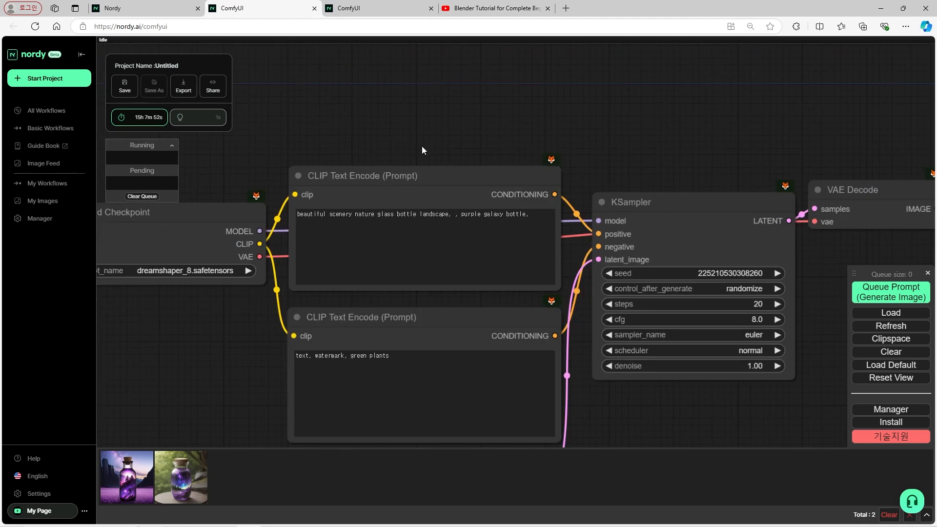
drag(424, 322, 419, 318)
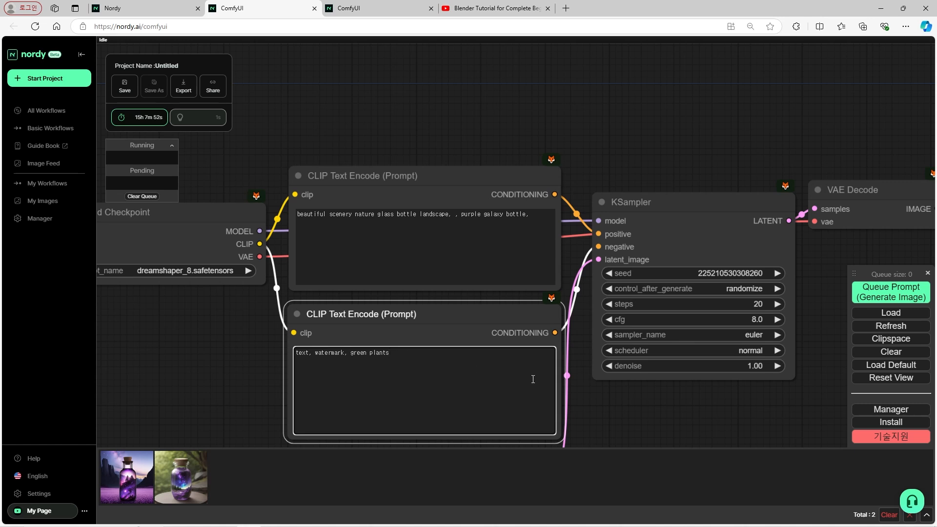
Survey the whole graph from Load Checkpoint to Save Image, focusing on the KSampler node and its settings
scroll(655, 414, down, 2)
drag(655, 415, 479, 321)
scroll(452, 326, up, 2)
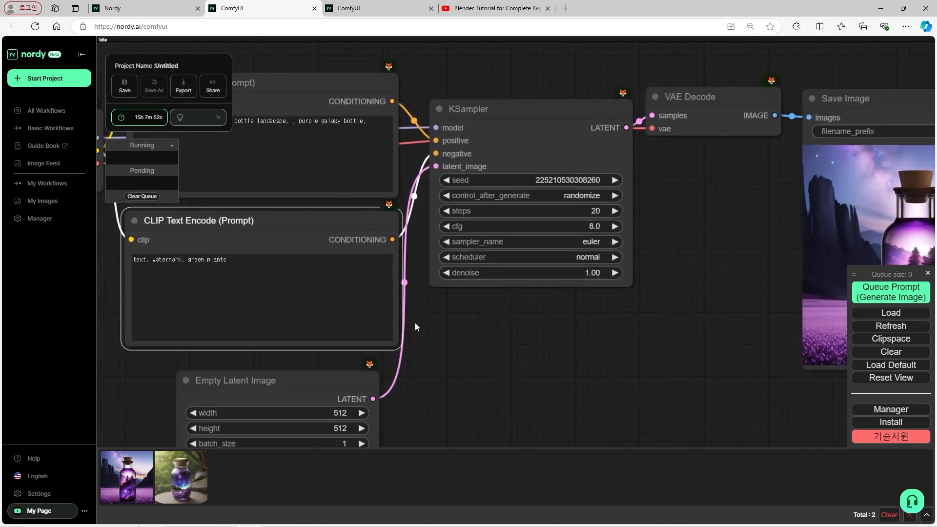
drag(414, 323, 555, 342)
scroll(556, 341, up, 1)
scroll(542, 334, down, 7)
drag(688, 365, 582, 360)
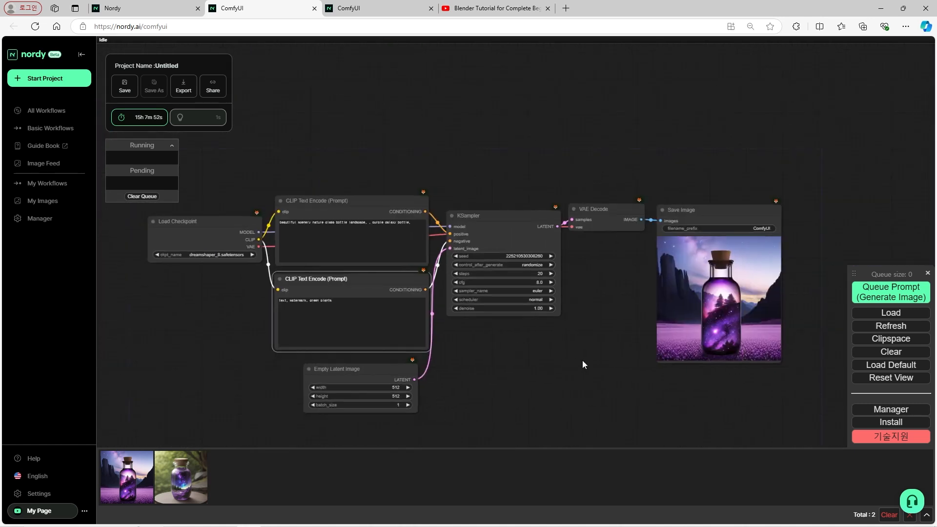
scroll(634, 339, up, 3)
drag(484, 192, 480, 185)
drag(416, 347, 524, 348)
scroll(448, 247, down, 3)
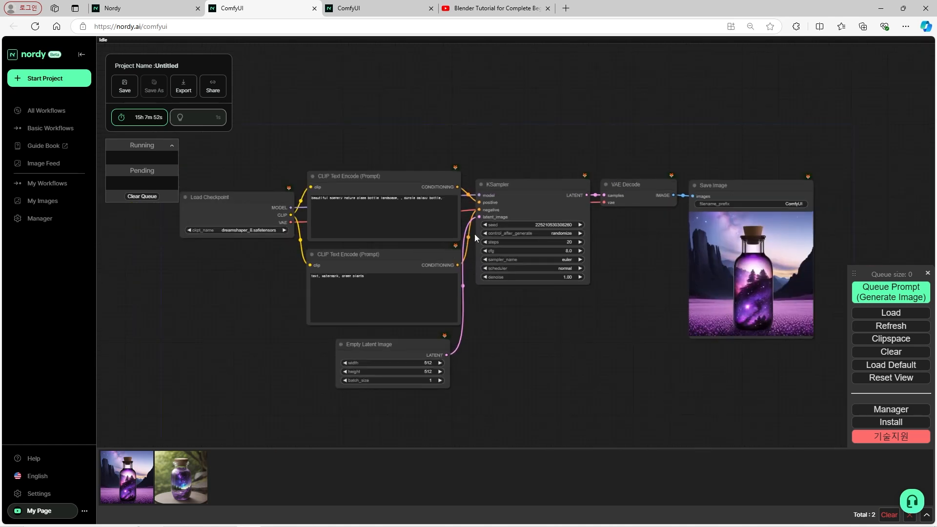
drag(520, 313, 517, 331)
scroll(508, 269, up, 2)
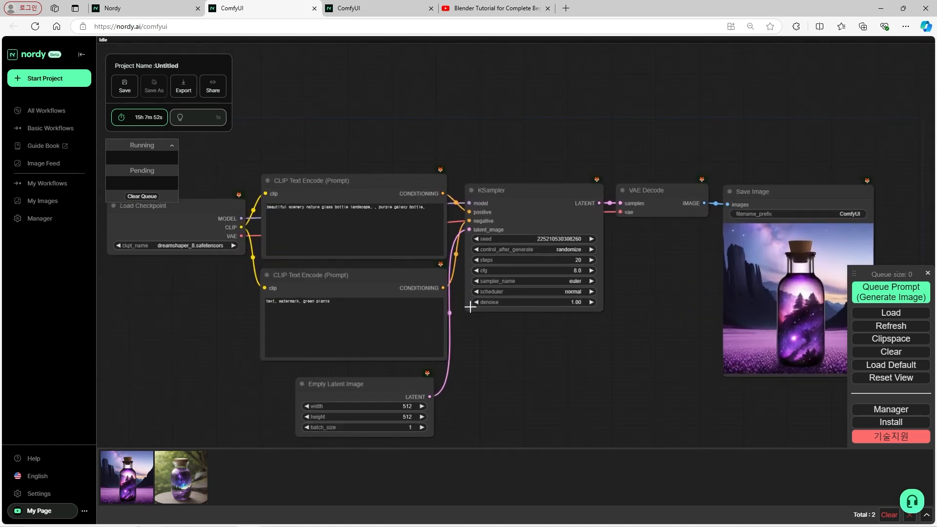
scroll(470, 307, up, 1)
scroll(461, 286, down, 2)
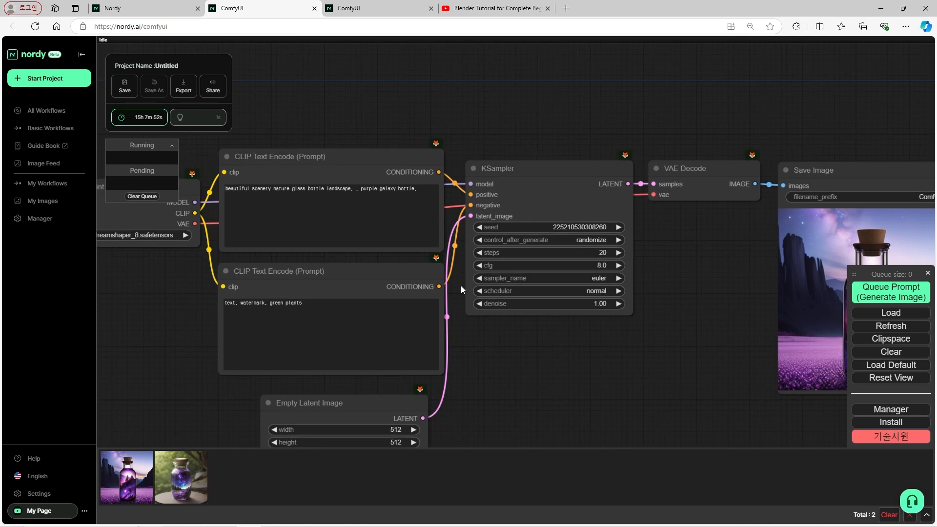
Raise the Load Checkpoint node slightly and inspect its outputs and ckpt_name setting up close
drag(256, 301, 408, 358)
scroll(332, 311, up, 3)
scroll(341, 294, down, 3)
scroll(259, 277, up, 6)
drag(388, 274, 387, 252)
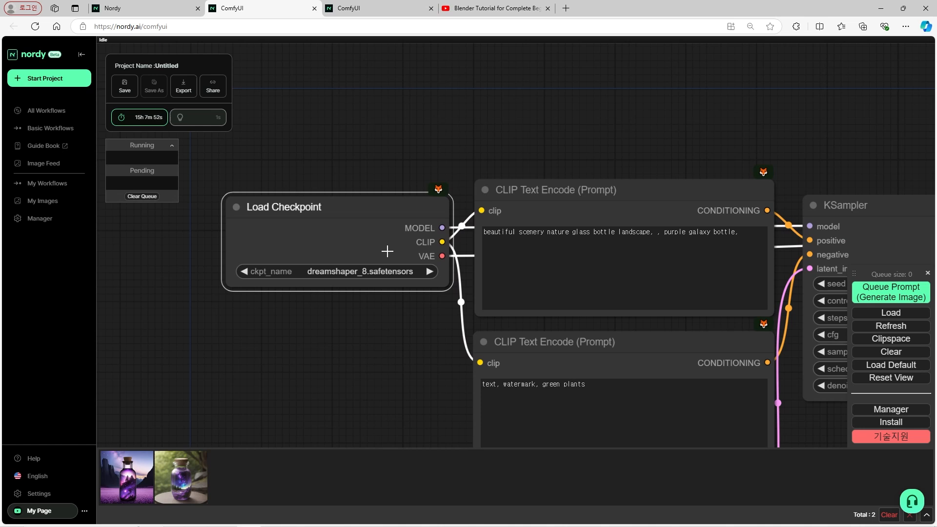
scroll(209, 241, up, 2)
scroll(207, 243, down, 2)
scroll(207, 244, down, 2)
click(252, 316)
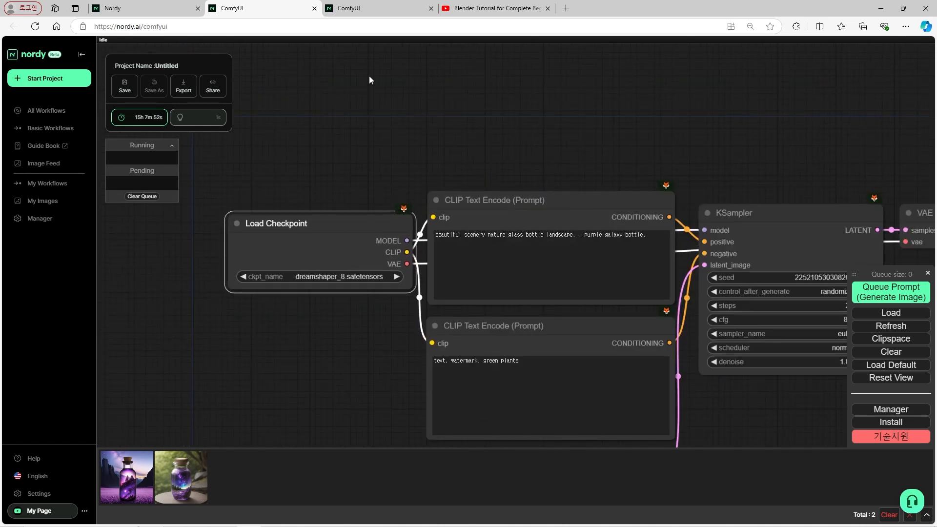
Open the published Part 01 workflow from the Nordy profile and collapse its Running queue list
click(376, 12)
click(185, 6)
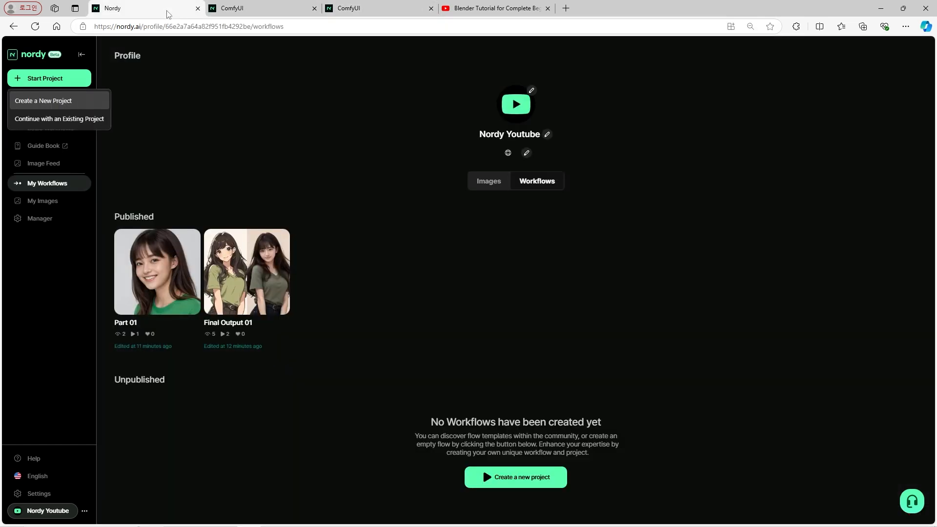
mouse_move(185, 260)
click(181, 303)
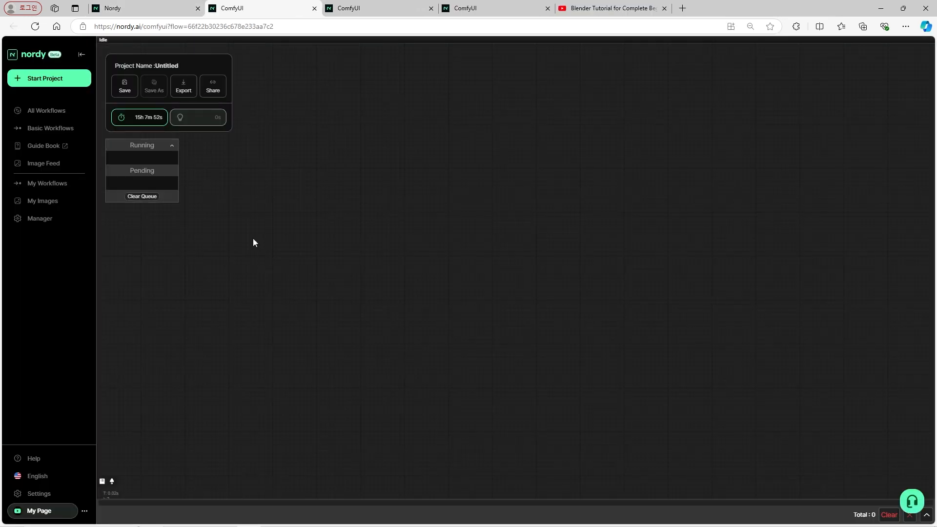
click(174, 146)
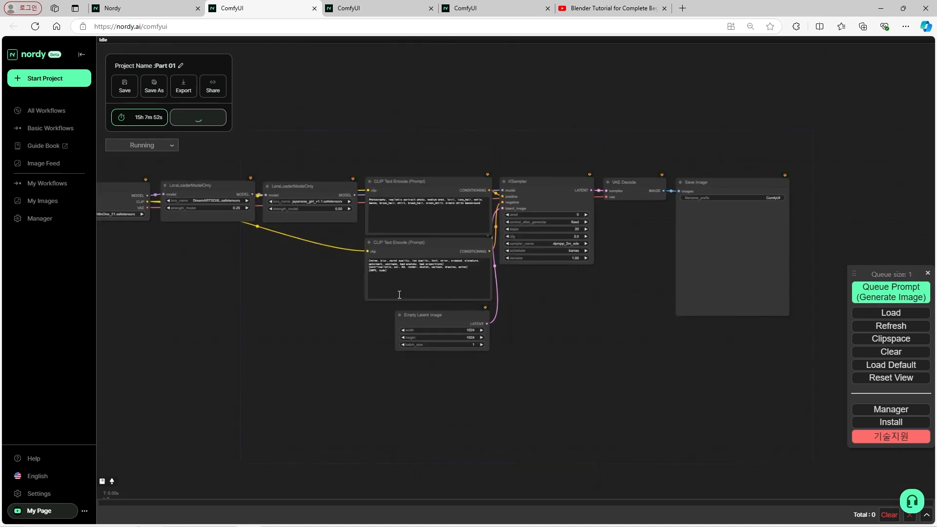
Follow the Part 01 image generation across the node graph to the portrait in the Save Image node
scroll(319, 277, up, 3)
drag(318, 277, 403, 348)
scroll(393, 327, up, 1)
scroll(395, 325, down, 2)
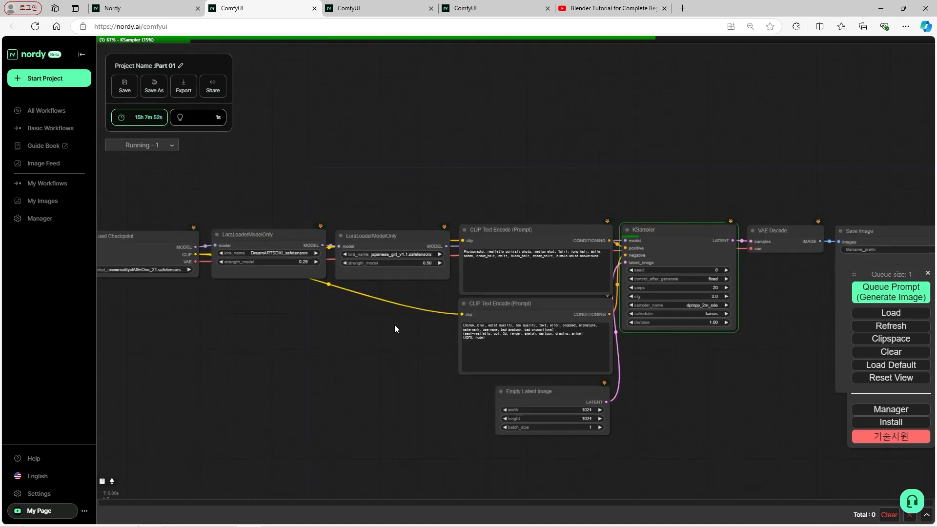
drag(702, 361, 581, 362)
scroll(581, 362, up, 1)
scroll(647, 343, up, 2)
drag(648, 344, 358, 315)
scroll(572, 333, up, 2)
scroll(362, 315, up, 1)
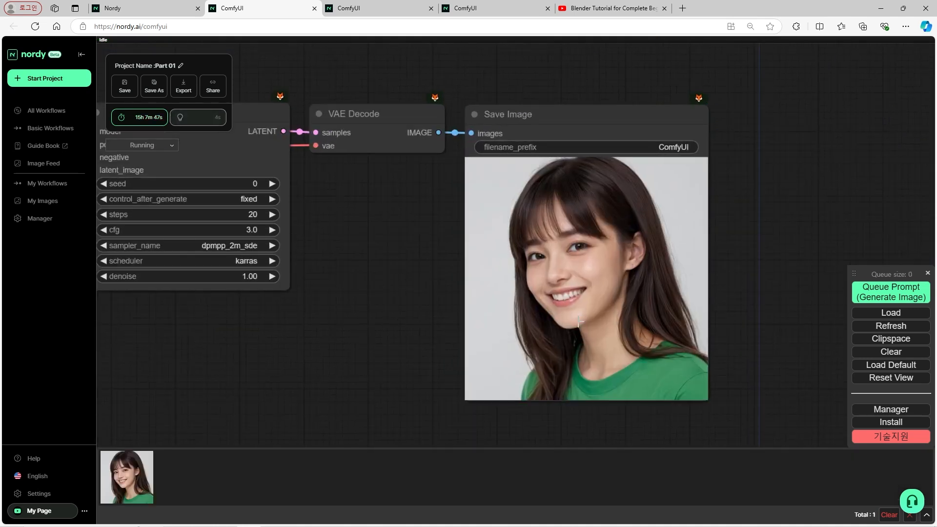
scroll(606, 311, up, 6)
Review the start of the Part 01 graph, focusing on the Load Checkpoint node and the first LoraLoaderModelOnly node
scroll(638, 306, down, 13)
drag(434, 361, 629, 351)
drag(262, 326, 449, 357)
scroll(394, 317, up, 2)
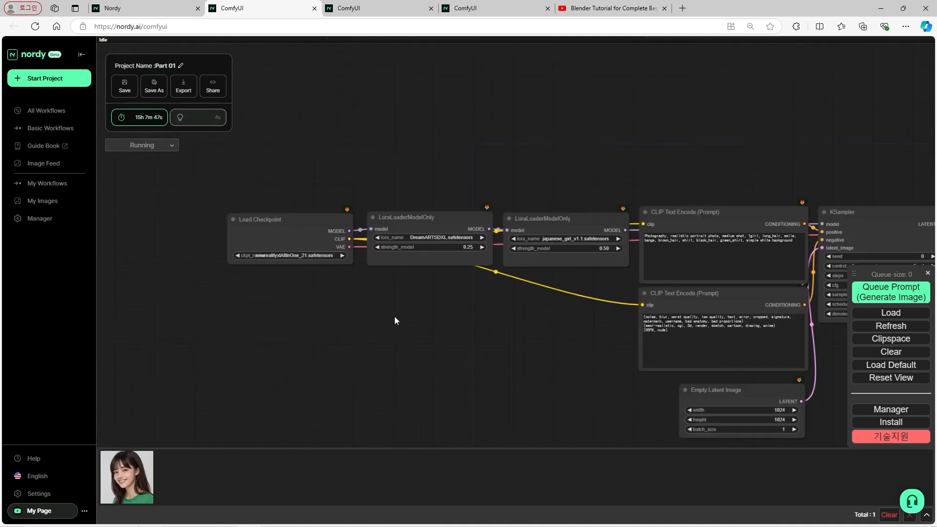
scroll(395, 317, up, 3)
drag(403, 320, 434, 355)
drag(475, 225, 474, 228)
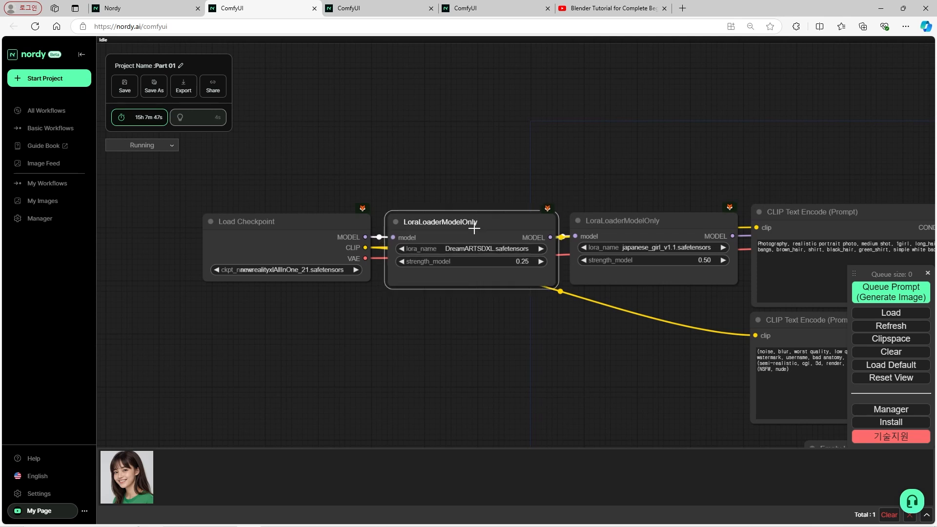
drag(324, 238, 324, 237)
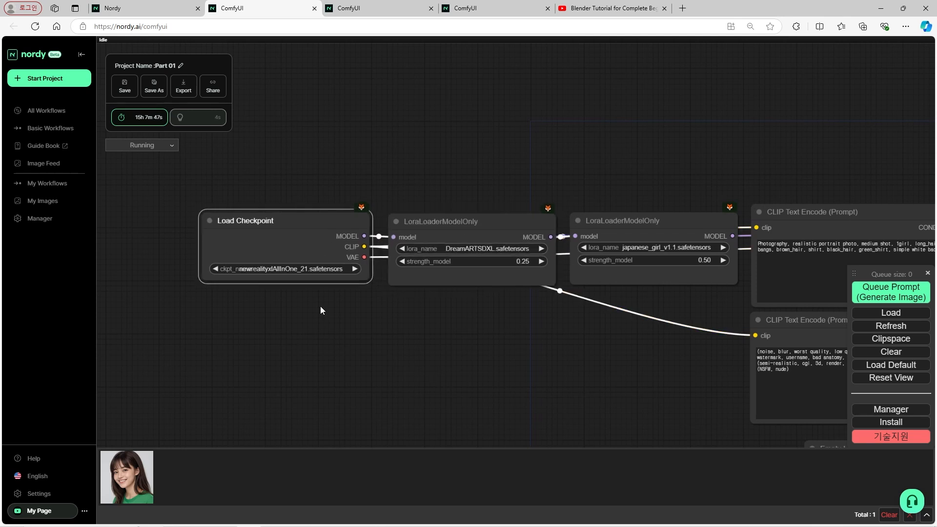
Examine the two LoraLoaderModelOnly nodes up close and shift the Load Checkpoint node slightly away from them
scroll(358, 307, down, 10)
scroll(473, 326, up, 6)
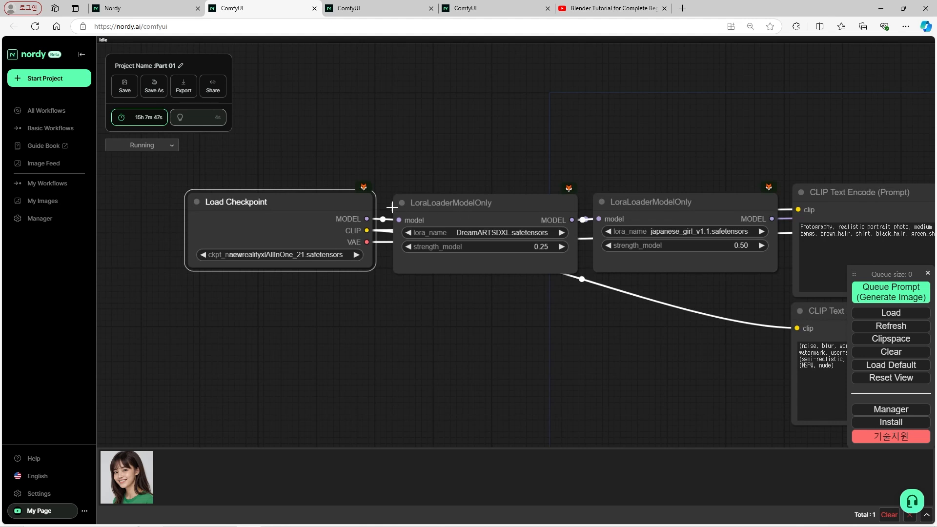
mouse_move(331, 217)
mouse_down()
mouse_move(344, 193)
mouse_move(471, 118)
mouse_move(536, 115)
mouse_move(280, 202)
mouse_move(335, 223)
mouse_up()
scroll(520, 399, down, 3)
scroll(476, 366, up, 6)
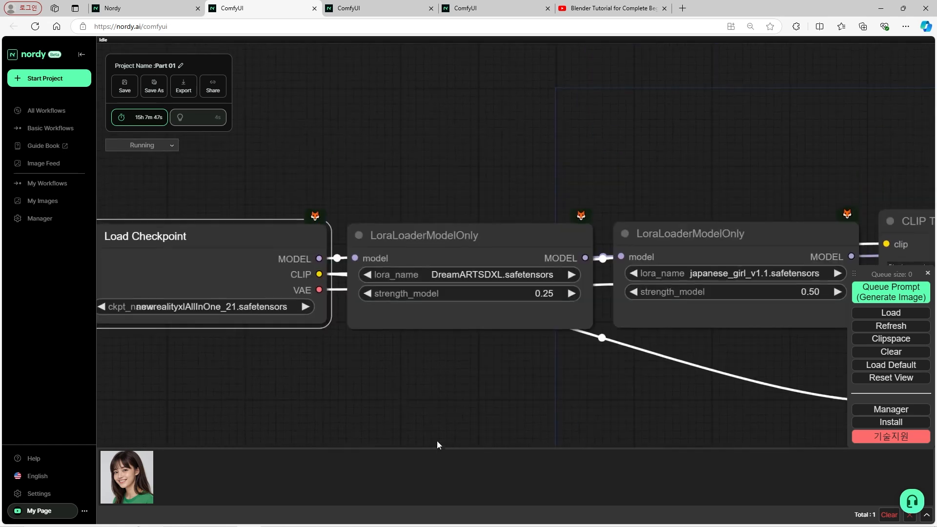
scroll(439, 412, down, 3)
scroll(439, 412, up, 2)
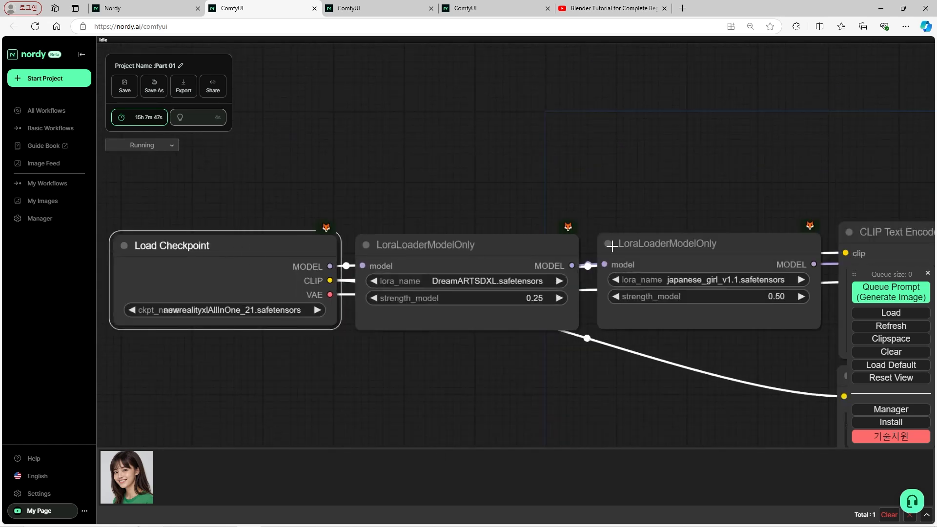
scroll(358, 320, down, 1)
drag(331, 340, 412, 312)
scroll(411, 312, up, 1)
mouse_move(357, 243)
mouse_down()
mouse_move(348, 208)
mouse_move(394, 151)
mouse_move(585, 132)
mouse_move(313, 249)
mouse_move(341, 249)
mouse_move(332, 238)
mouse_move(352, 256)
mouse_move(349, 246)
mouse_up()
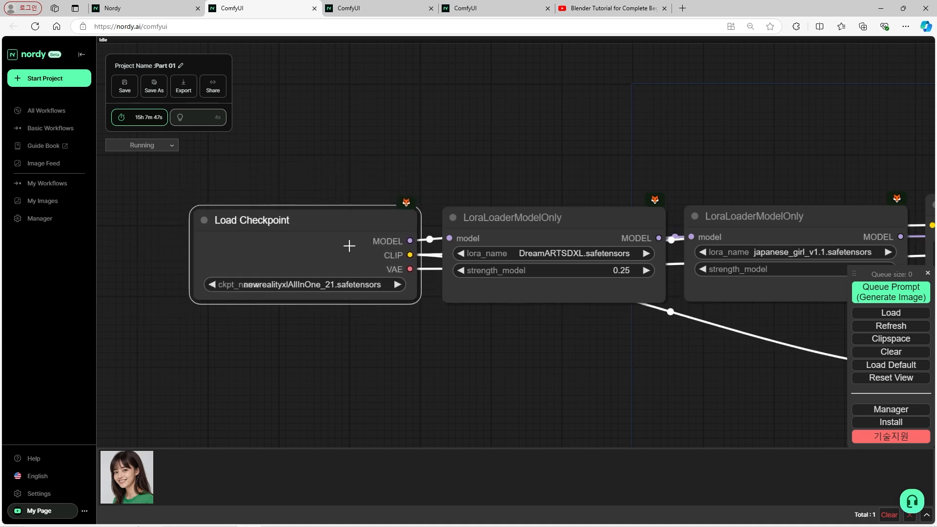
Raise the Part 01 Load Checkpoint node slightly and examine its place in the graph and its ckpt_name field
scroll(423, 344, down, 6)
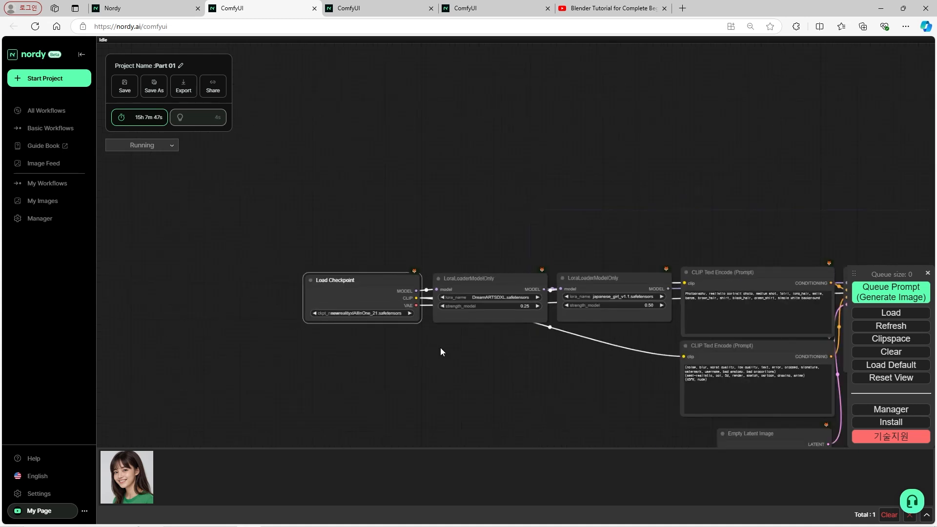
scroll(347, 327, up, 8)
drag(348, 335, 406, 348)
mouse_move(396, 244)
mouse_down()
mouse_move(393, 217)
mouse_move(394, 236)
mouse_up()
scroll(503, 388, down, 6)
scroll(415, 302, up, 6)
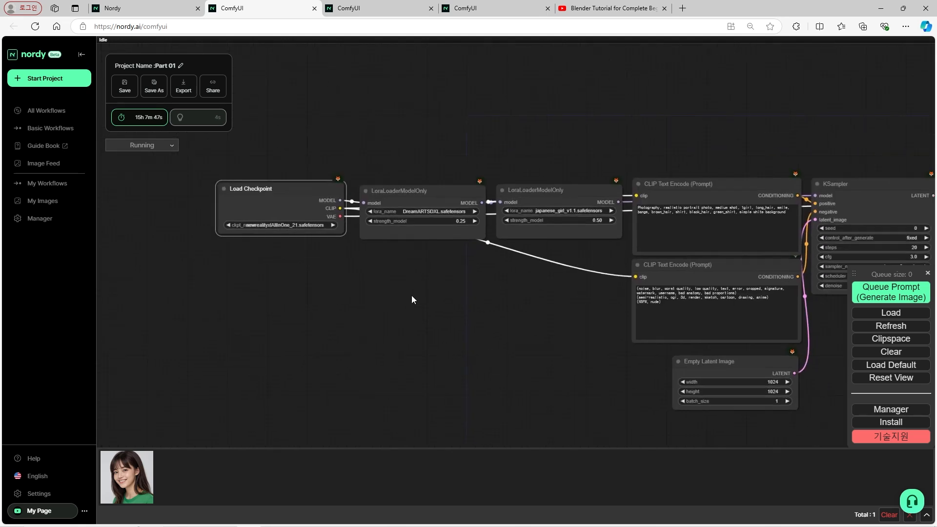
drag(343, 303, 410, 350)
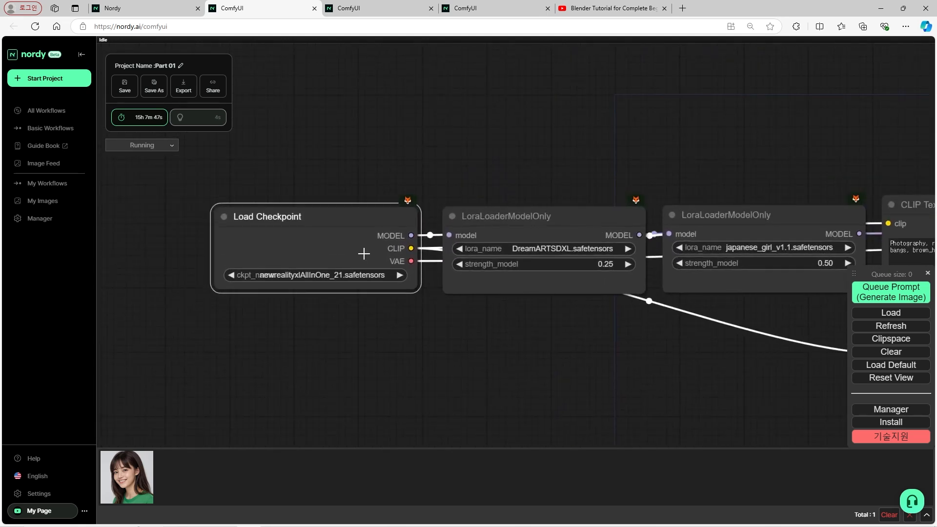
scroll(306, 315, up, 2)
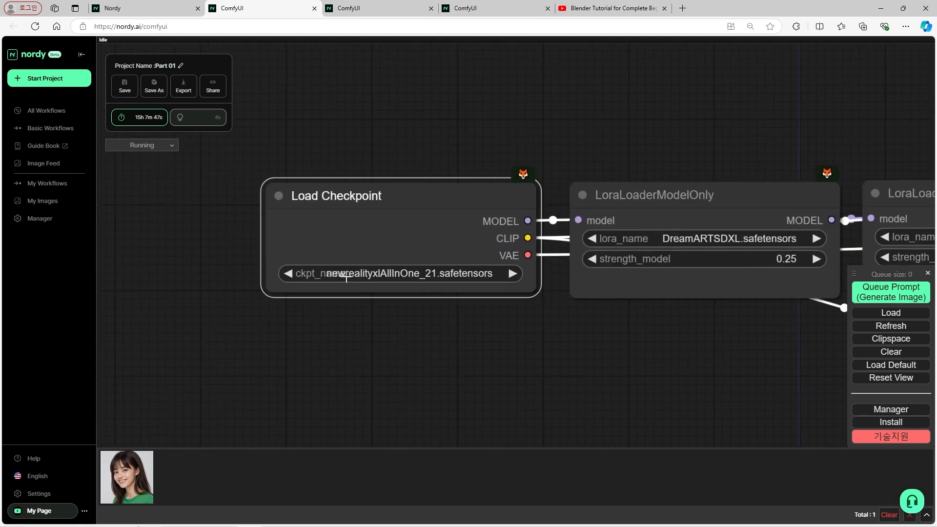
Browse the available checkpoint models for the Part 01 Load Checkpoint node, leaving the selection as it is
click(347, 278)
scroll(395, 233, down, 4)
scroll(408, 265, down, 4)
scroll(420, 283, down, 3)
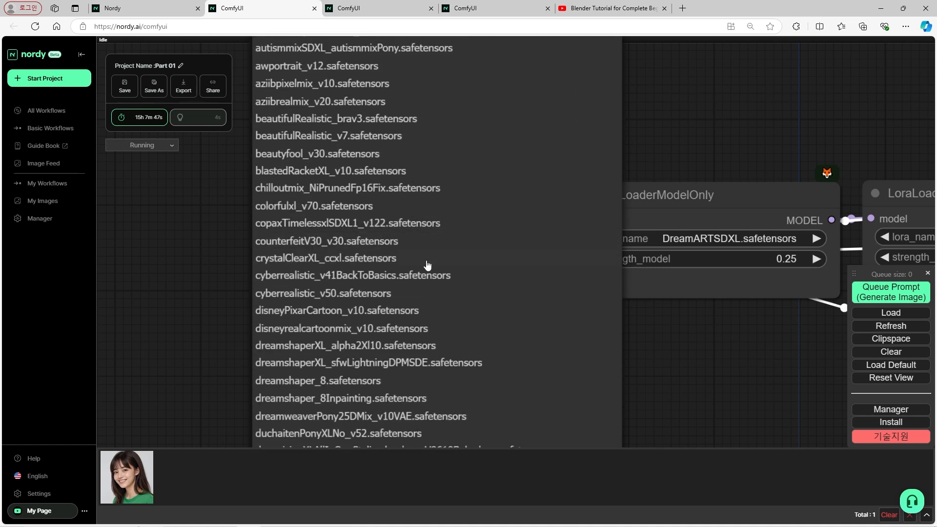
scroll(428, 265, up, 1)
scroll(429, 265, down, 2)
scroll(439, 264, up, 4)
scroll(439, 264, up, 6)
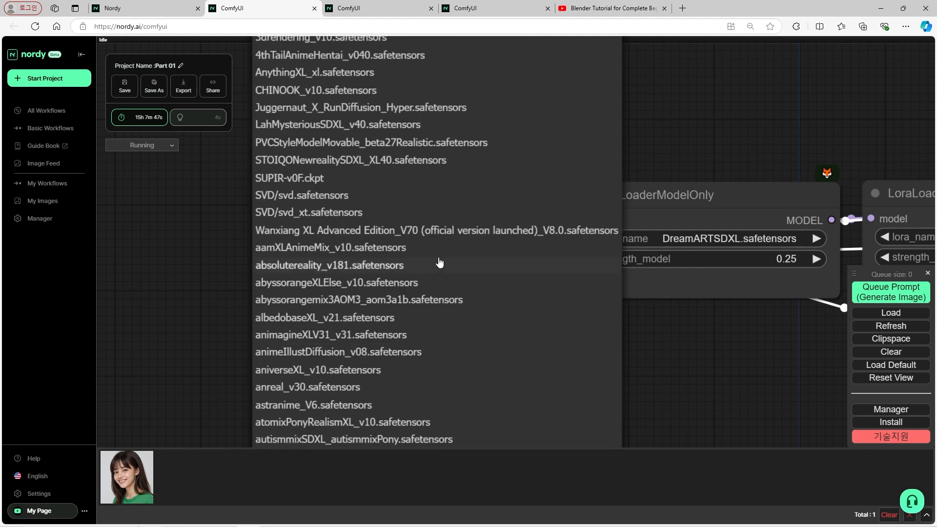
scroll(540, 312, down, 3)
drag(540, 336, 412, 274)
Switch to the Untitled bottle workflow and inspect its Load Checkpoint node and the list of available checkpoints
click(401, 5)
scroll(455, 205, down, 3)
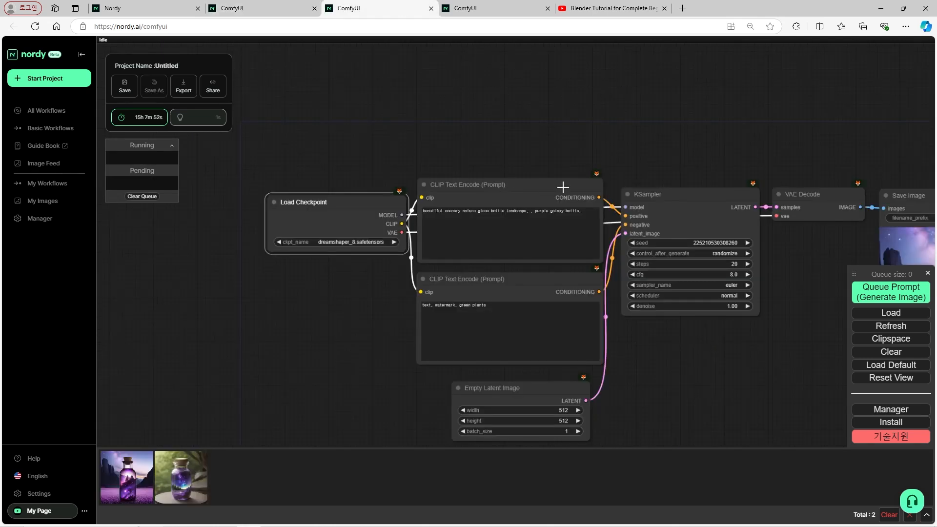
scroll(564, 187, down, 4)
scroll(589, 283, up, 3)
scroll(321, 224, up, 5)
drag(321, 225, 371, 223)
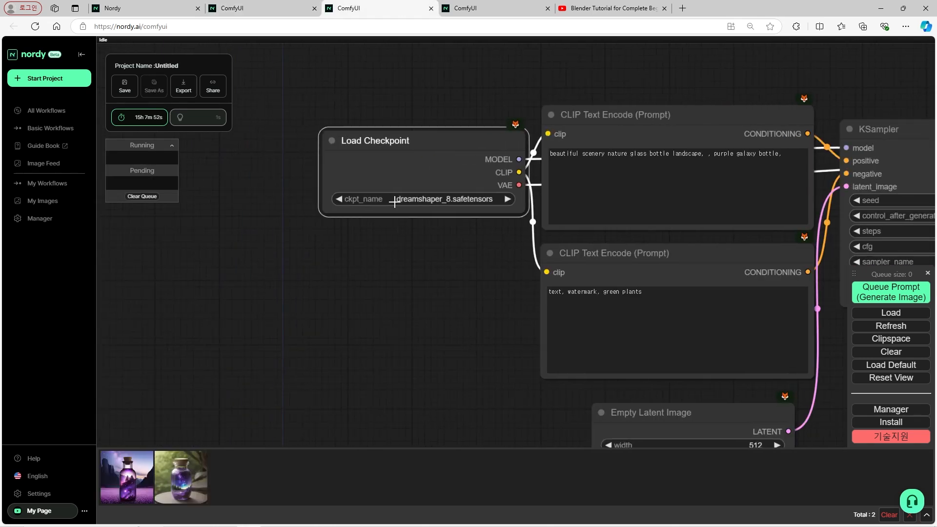
scroll(391, 255, down, 5)
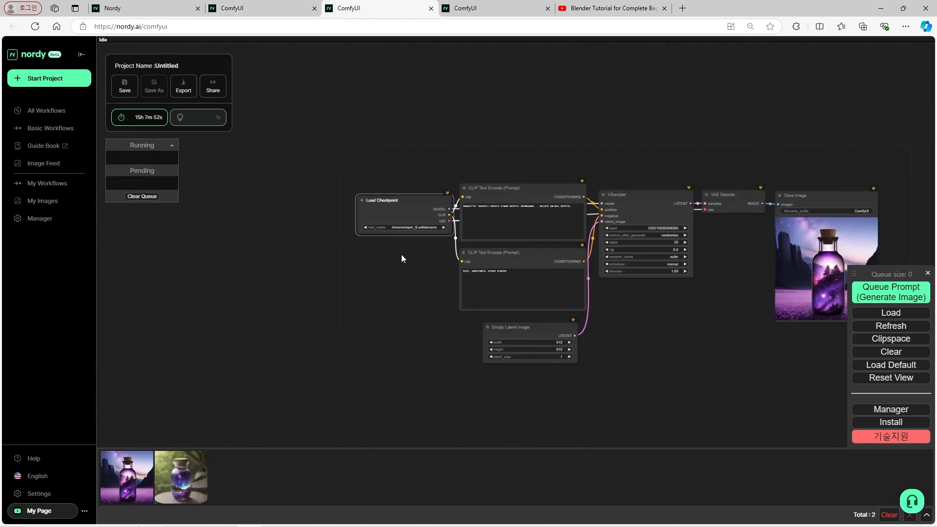
scroll(408, 244, up, 3)
click(414, 214)
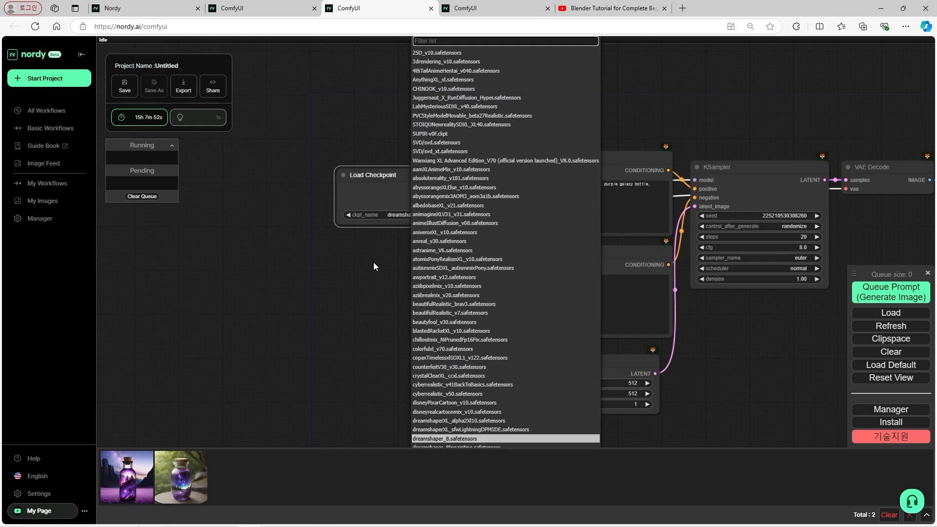
scroll(391, 256, up, 8)
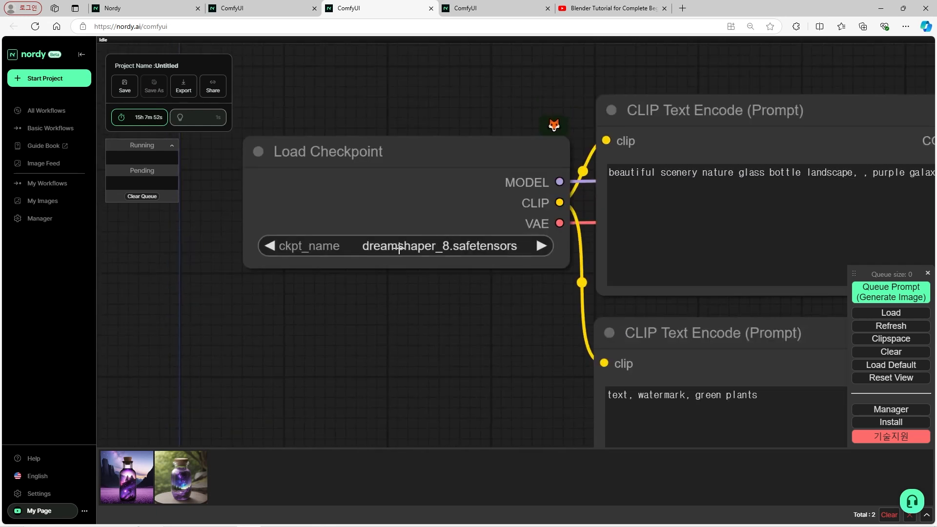
scroll(432, 246, down, 6)
scroll(429, 267, up, 5)
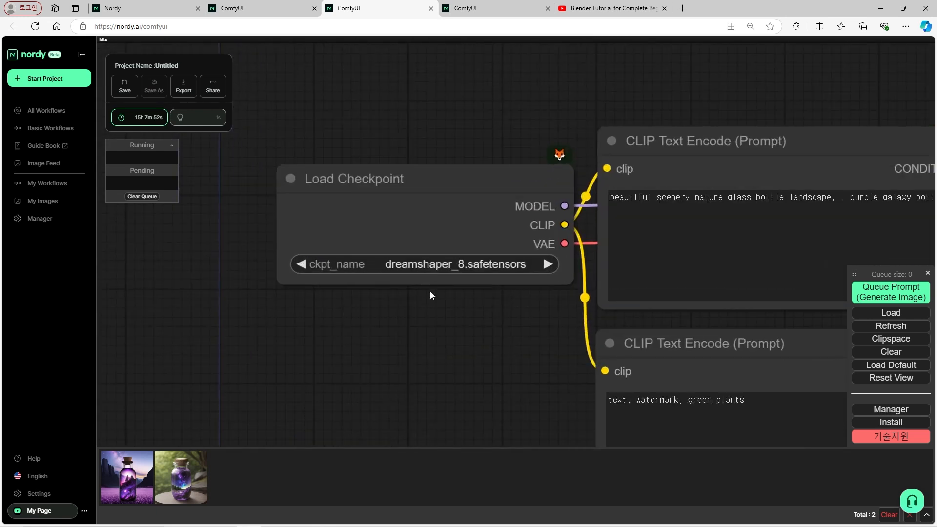
drag(427, 284, 397, 243)
Filter the checkpoints by "xl", set ckpt_name to dreamshaperXL_alpha2Xl10.safetensors, and start generating the image
click(400, 214)
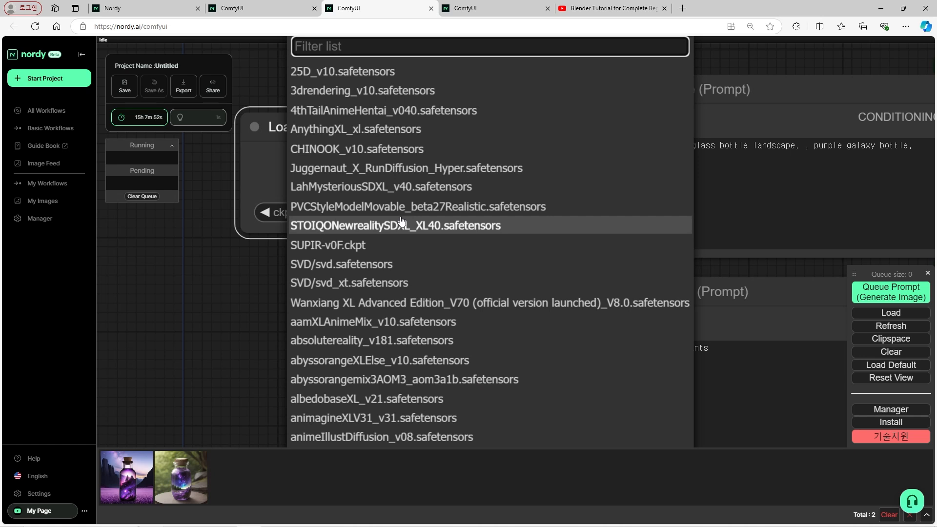
text(xl)
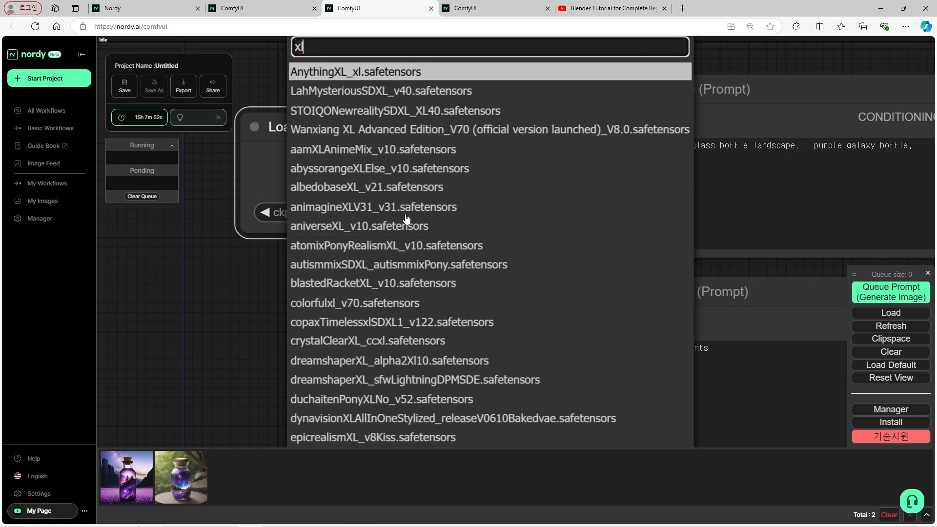
scroll(369, 306, down, 1)
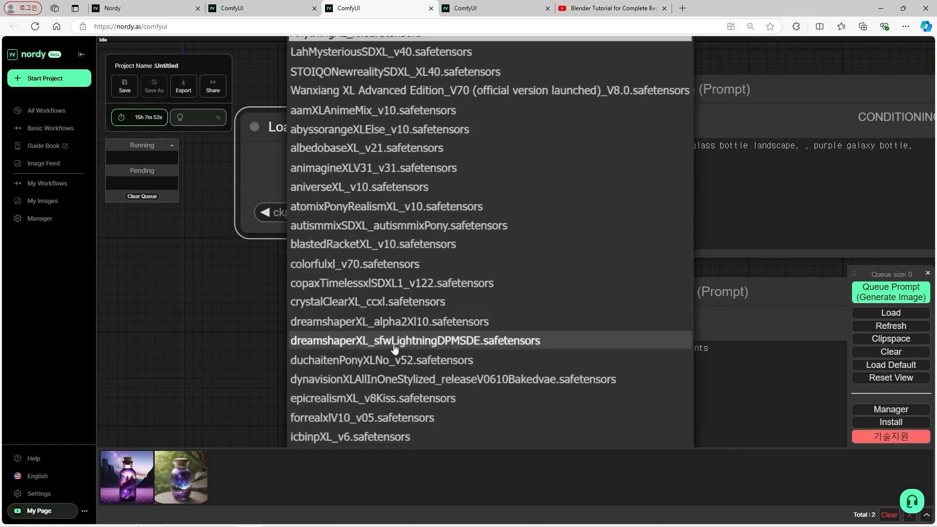
click(390, 322)
scroll(373, 317, down, 3)
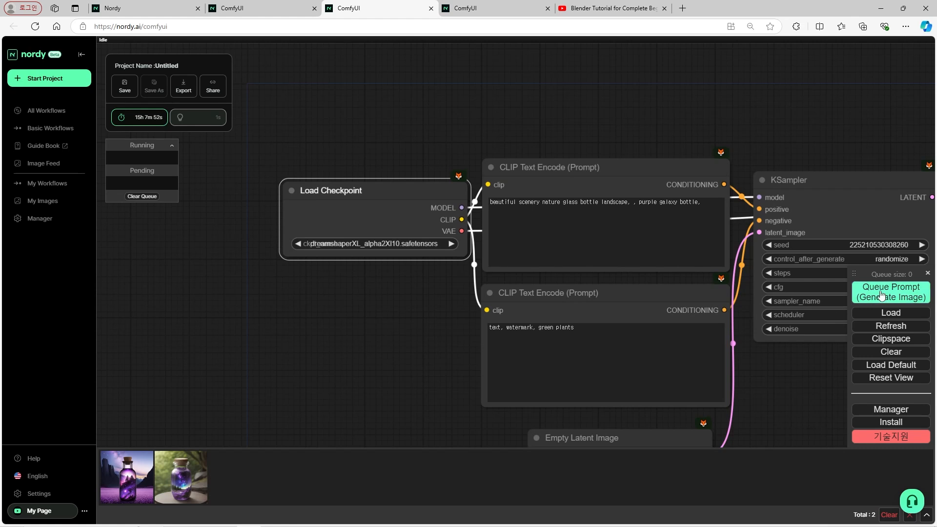
scroll(341, 298, down, 3)
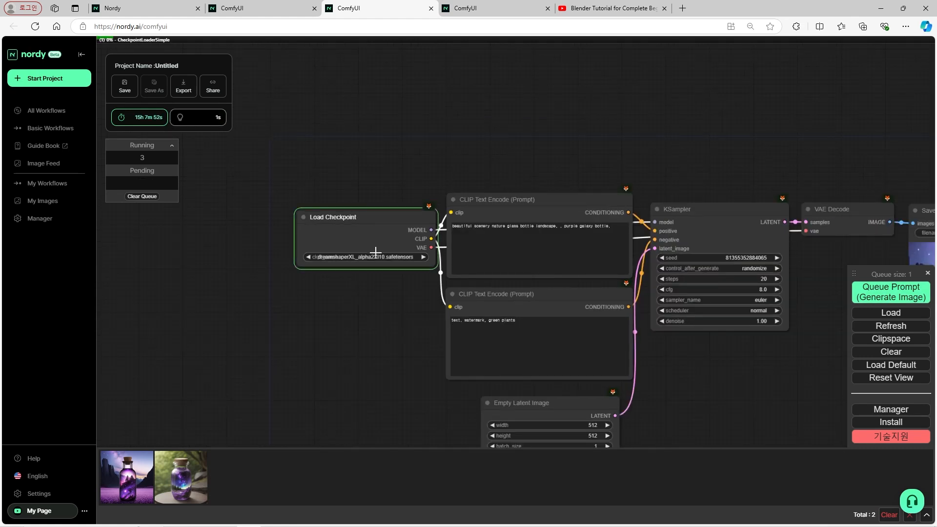
Move the Load Checkpoint node slightly away from the prompt nodes and inspect the graph while the generation runs
drag(371, 234, 356, 241)
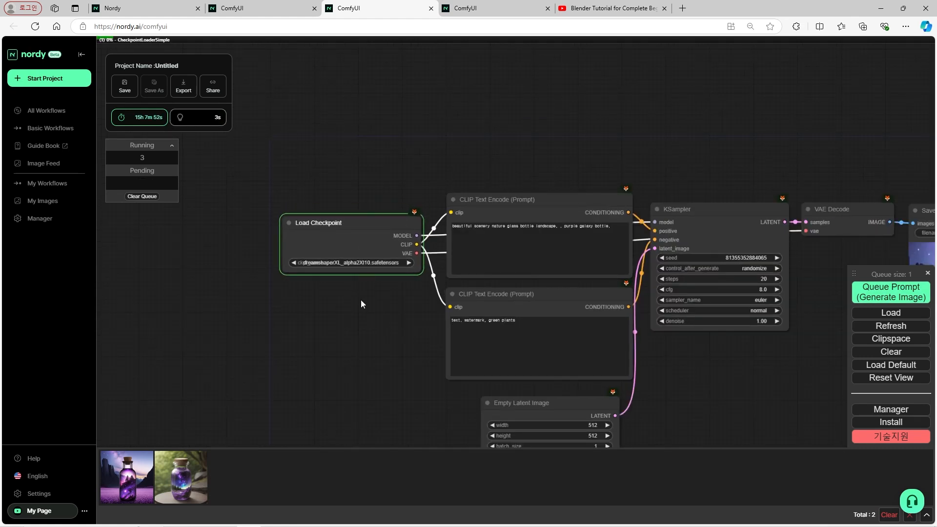
scroll(361, 299, up, 2)
scroll(305, 292, down, 3)
scroll(306, 292, up, 5)
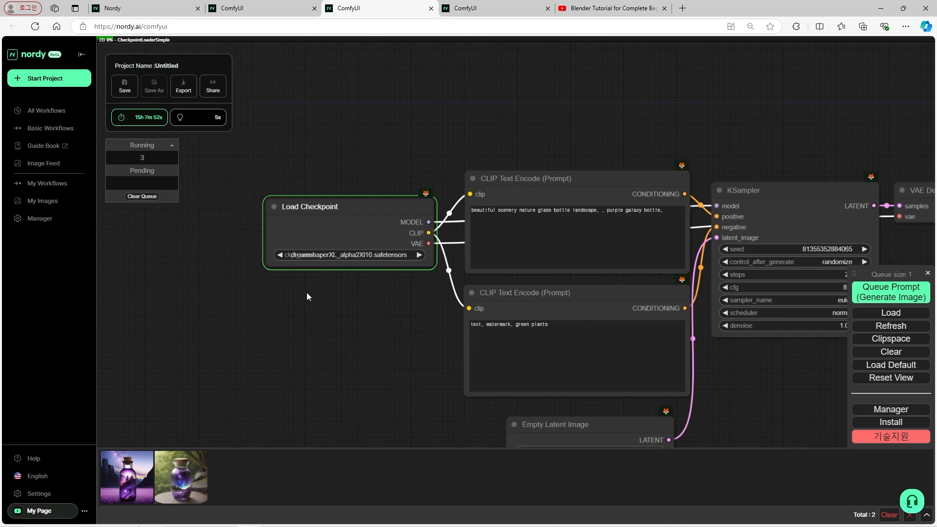
drag(347, 299, 290, 276)
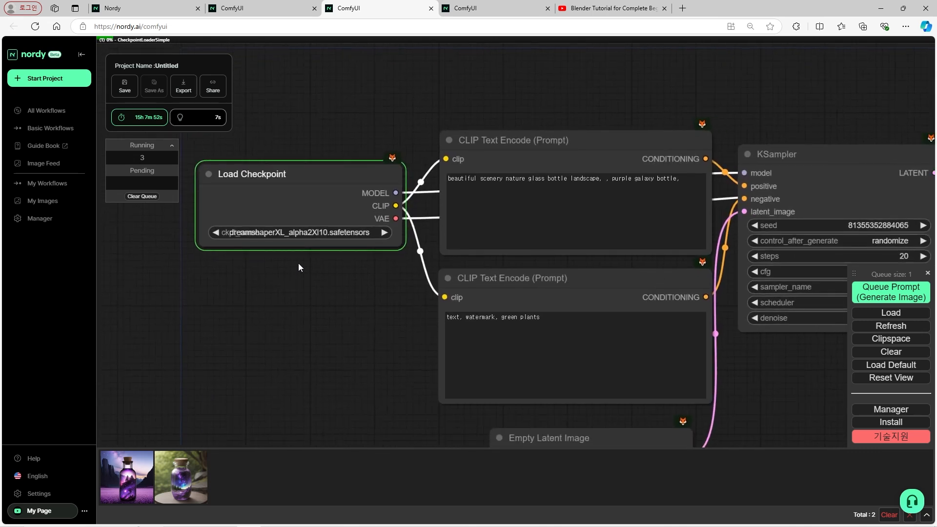
scroll(298, 262, up, 2)
scroll(298, 263, down, 2)
scroll(298, 262, up, 2)
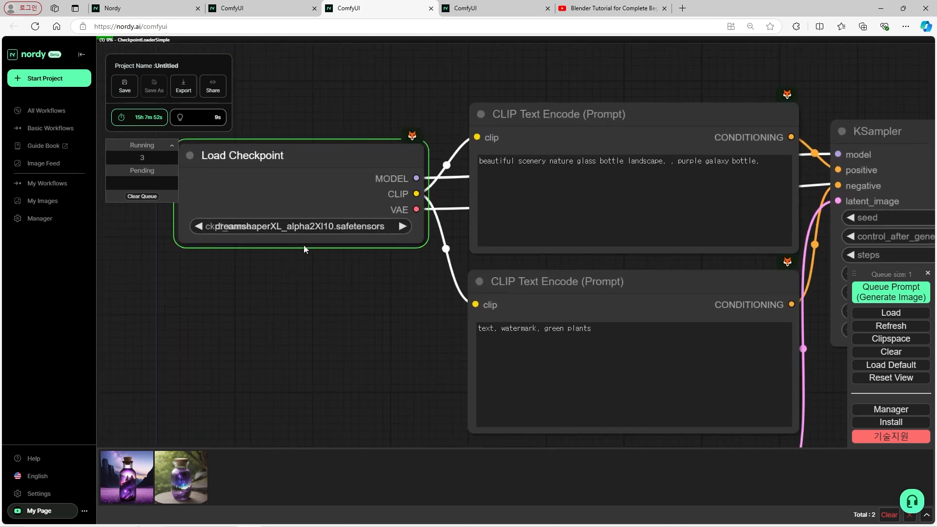
scroll(251, 276, down, 10)
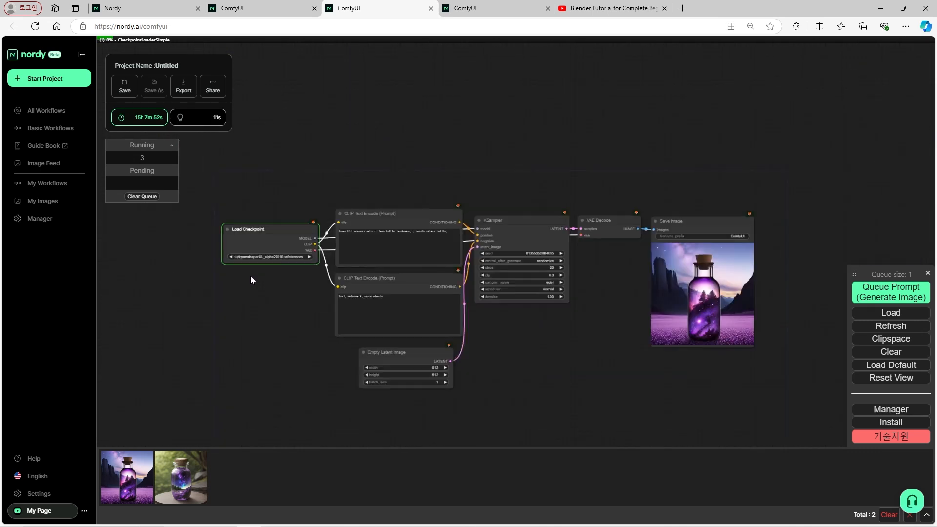
scroll(318, 267, up, 5)
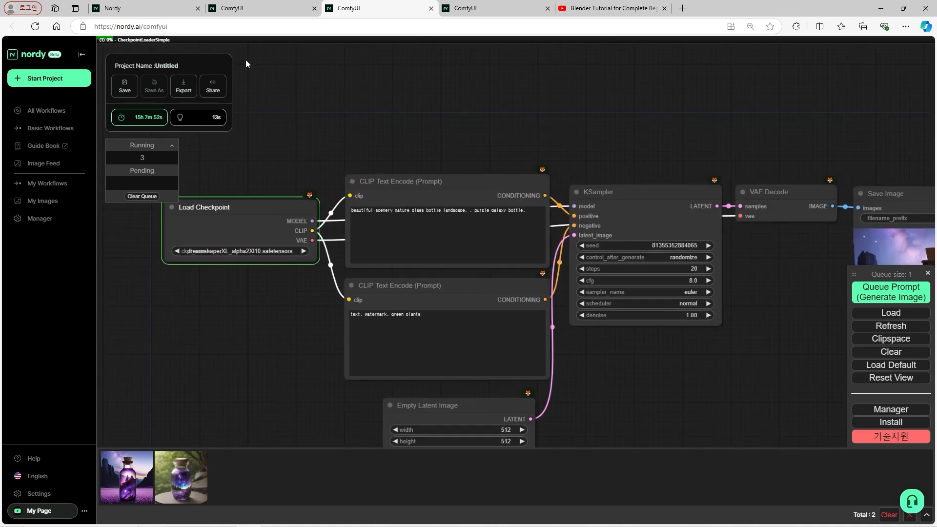
Follow the bottle workflow's nodes while the generation runs, and examine the new image in the Save Image node
scroll(238, 292, down, 5)
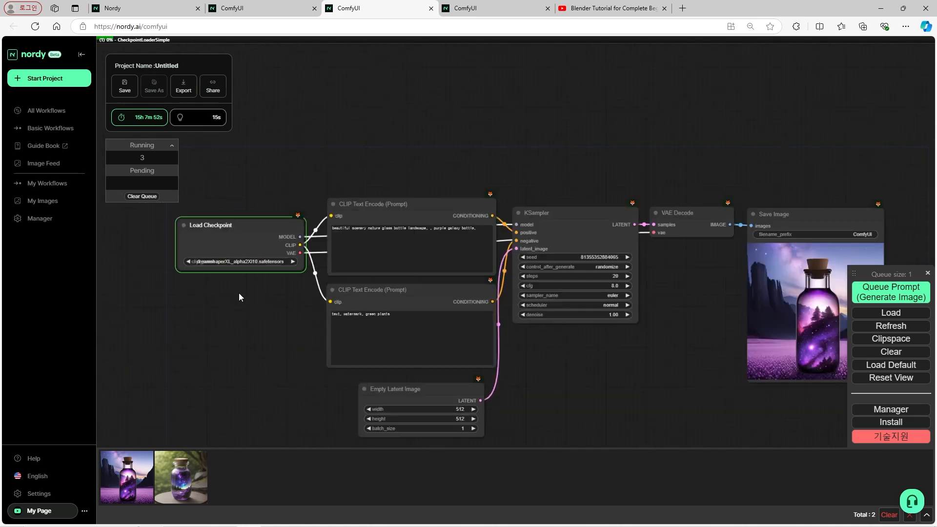
drag(249, 301, 283, 259)
scroll(282, 259, up, 2)
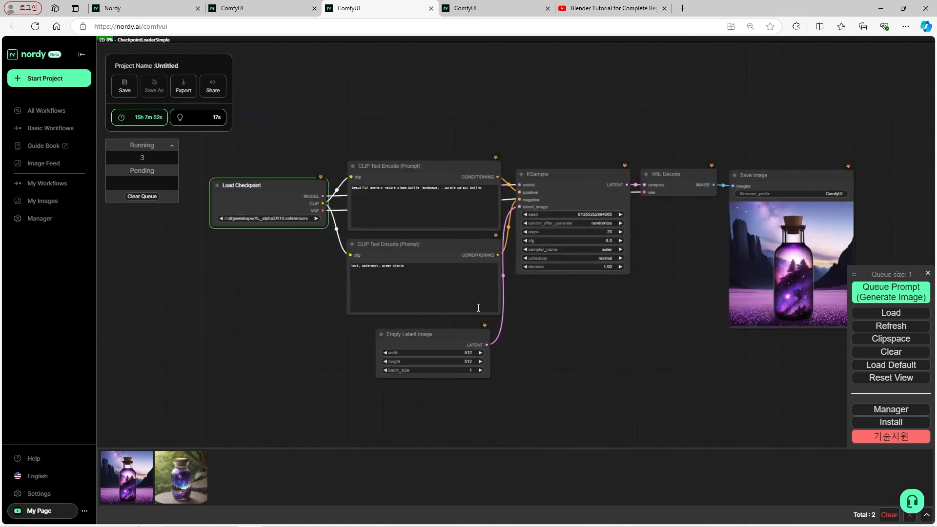
scroll(521, 309, up, 1)
drag(453, 364, 465, 360)
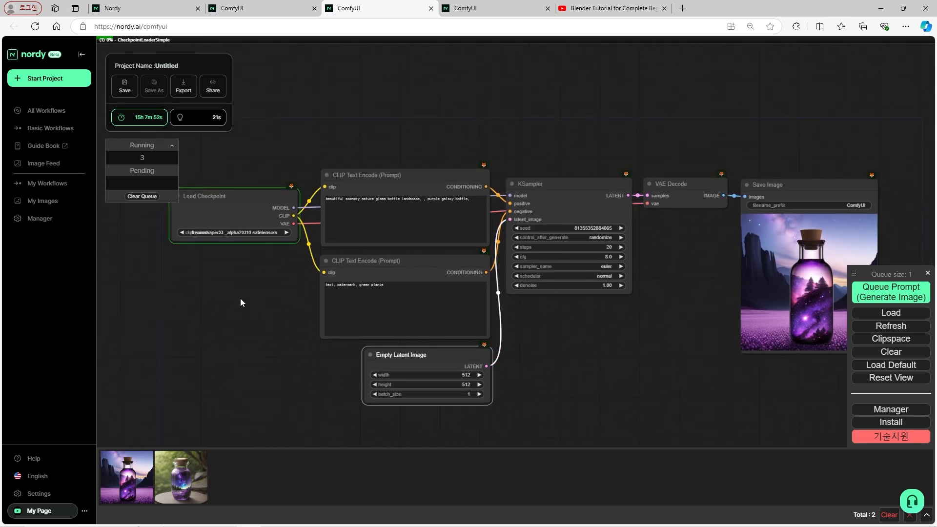
drag(240, 298, 263, 293)
drag(592, 357, 469, 353)
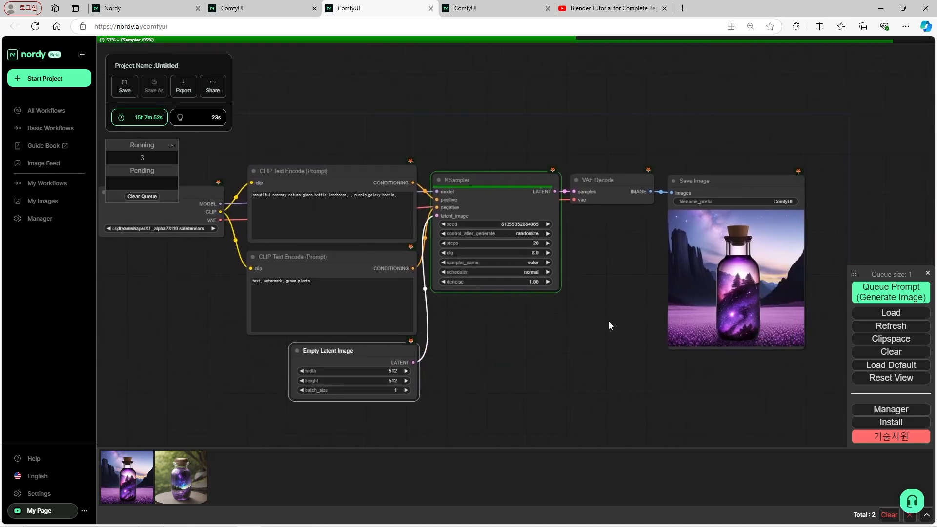
scroll(793, 366, up, 4)
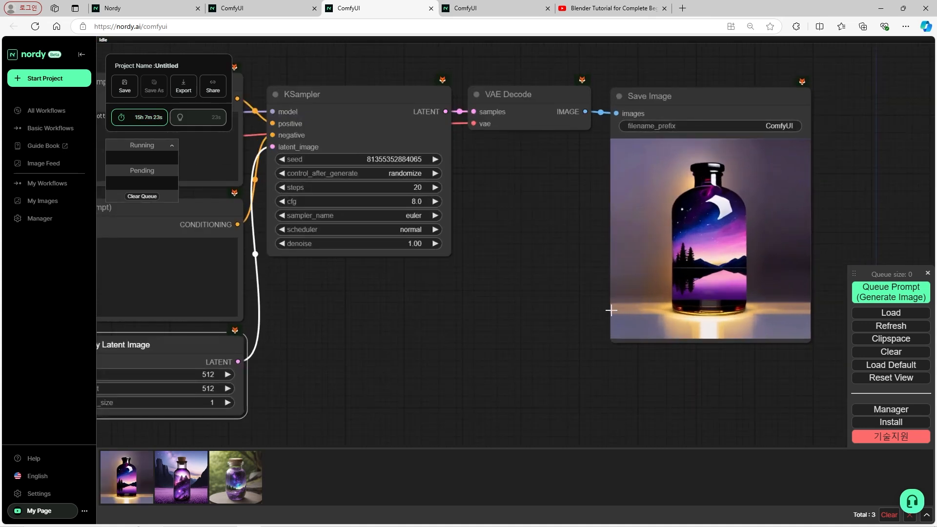
scroll(581, 304, down, 4)
Set the Empty Latent Image width and height to 1024 and generate the bottle image again
drag(455, 346, 603, 342)
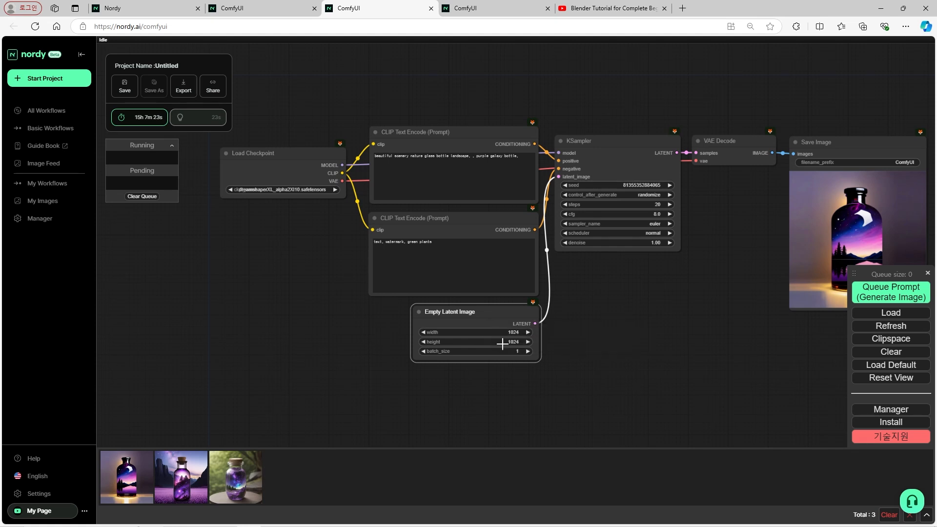
scroll(514, 341, up, 12)
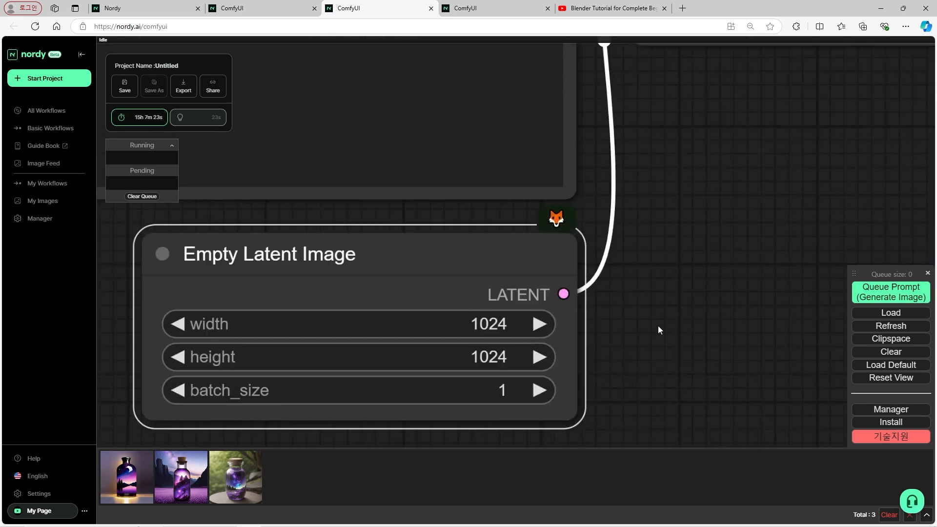
scroll(533, 324, down, 8)
click(875, 288)
Watch the 1024 × 1024 run progress and examine the resulting bottle image
scroll(662, 329, down, 10)
scroll(599, 333, up, 8)
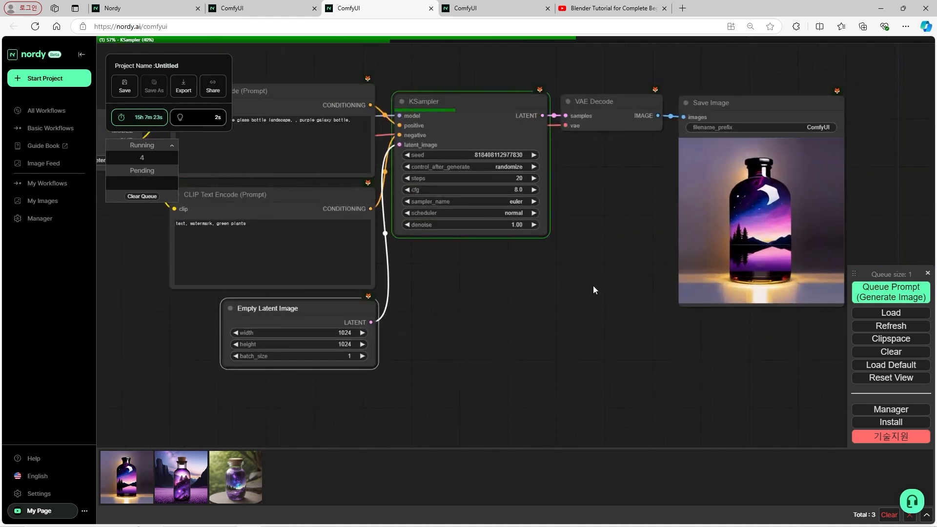
scroll(604, 260, down, 2)
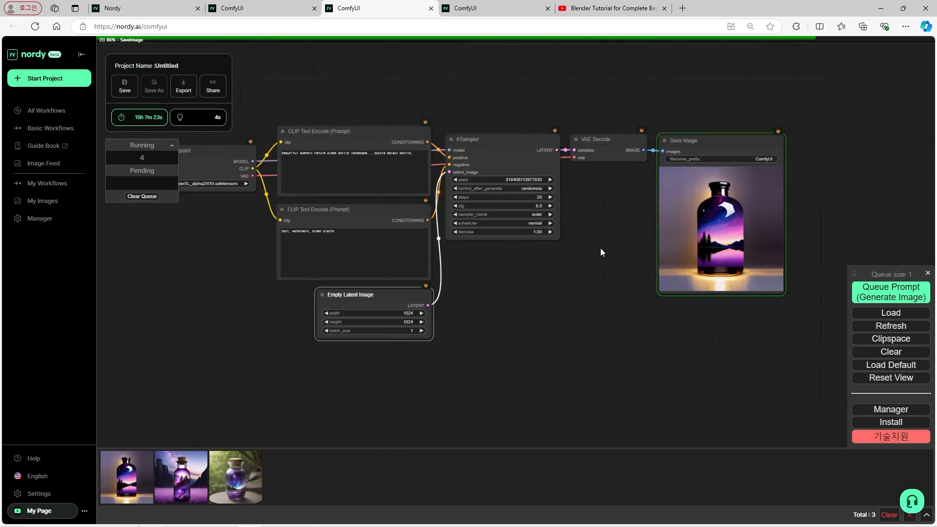
scroll(798, 213, up, 7)
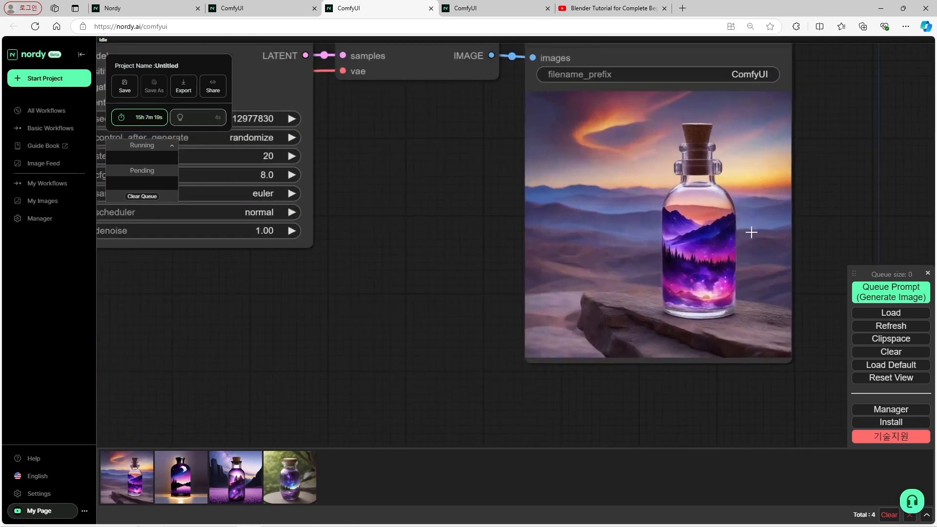
scroll(684, 235, down, 7)
drag(635, 237, 677, 268)
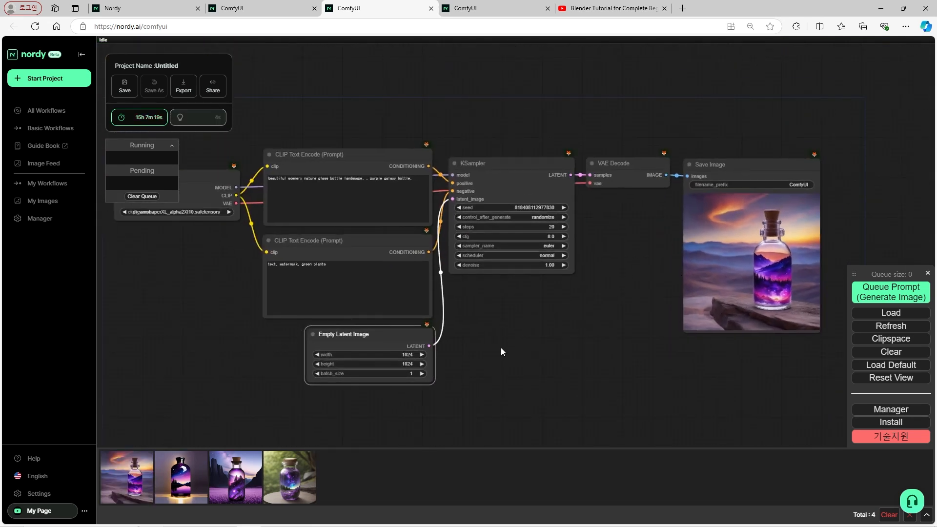
Switch to the Part 01 workflow and examine its Load Checkpoint node and two LoraLoaderModelOnly nodes
click(281, 8)
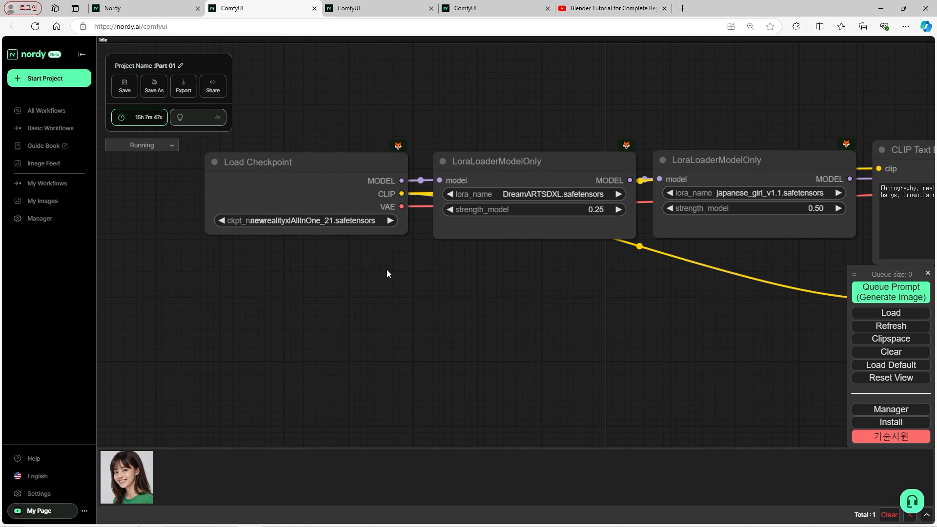
scroll(371, 263, down, 2)
scroll(313, 240, up, 5)
scroll(314, 274, down, 3)
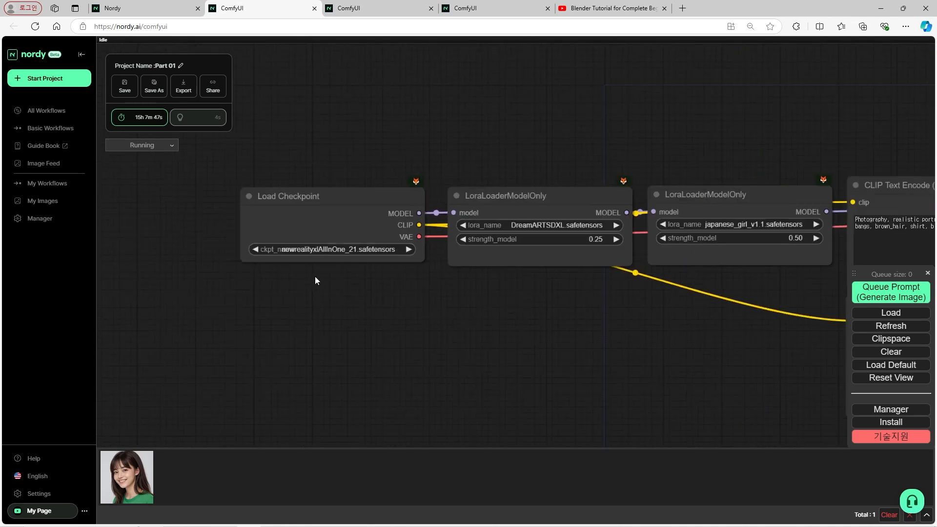
scroll(315, 263, down, 9)
drag(498, 313, 365, 292)
scroll(366, 292, up, 2)
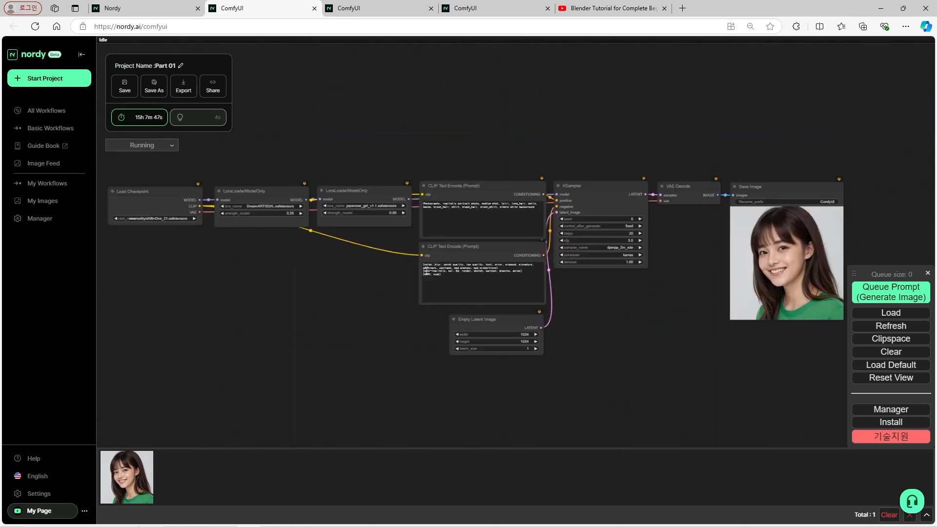
scroll(229, 269, up, 2)
drag(229, 269, 359, 281)
scroll(390, 273, up, 6)
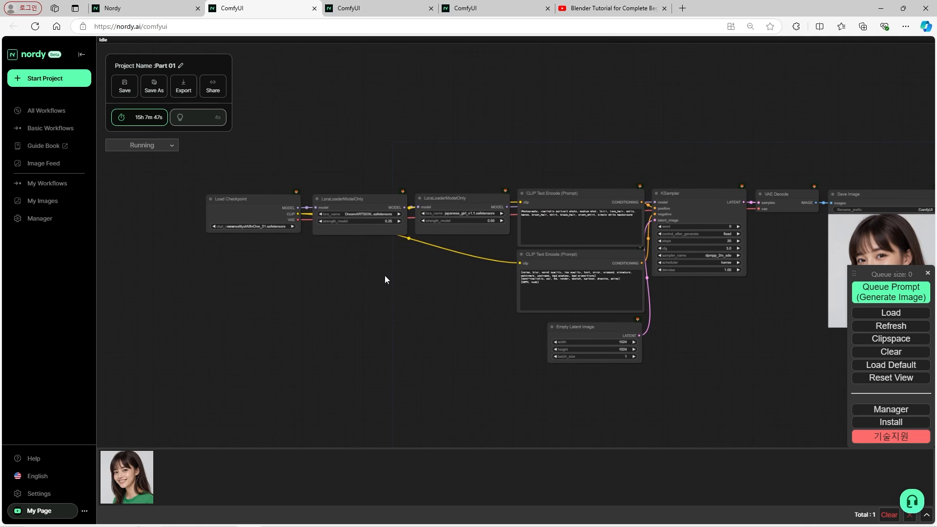
scroll(377, 256, up, 3)
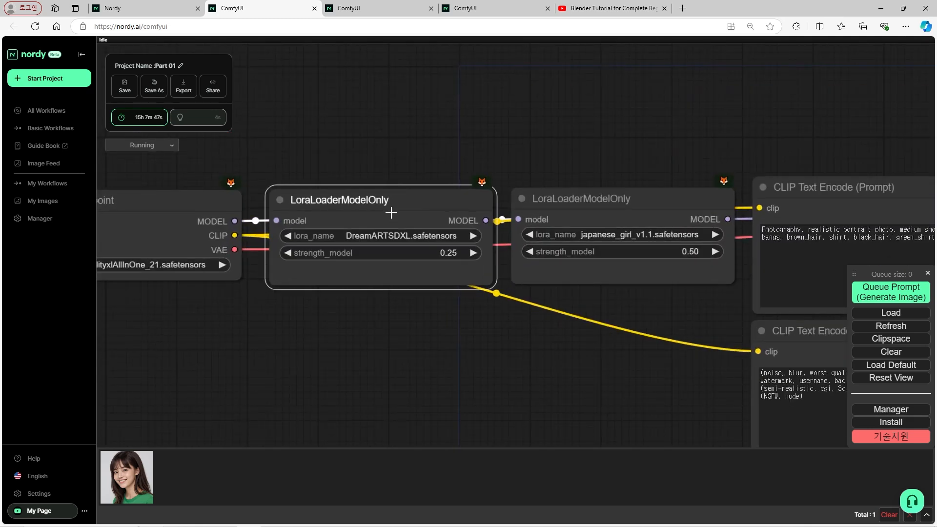
Bypass the LoraLoaderModelOnly node that loads DreamARTSDXL.safetensors
right_click(391, 213)
scroll(425, 317, down, 2)
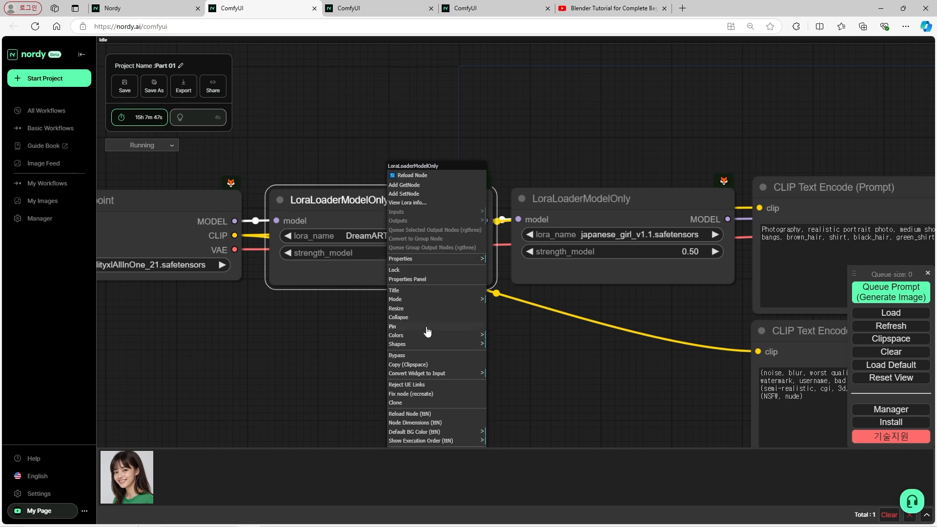
click(421, 356)
scroll(455, 260, down, 5)
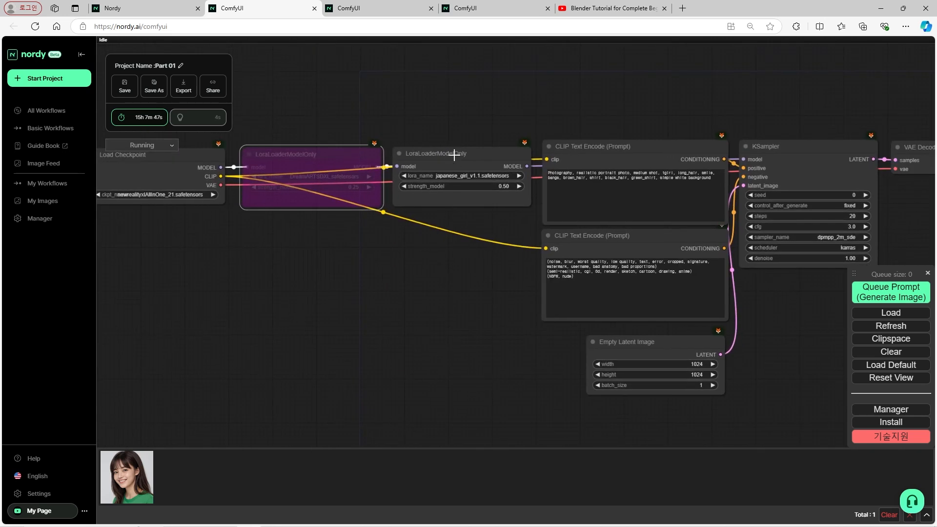
Bypass the LoraLoaderModelOnly node that loads japanese_girl_v1.1.safetensors and generate the portrait without LoRAs
right_click(454, 149)
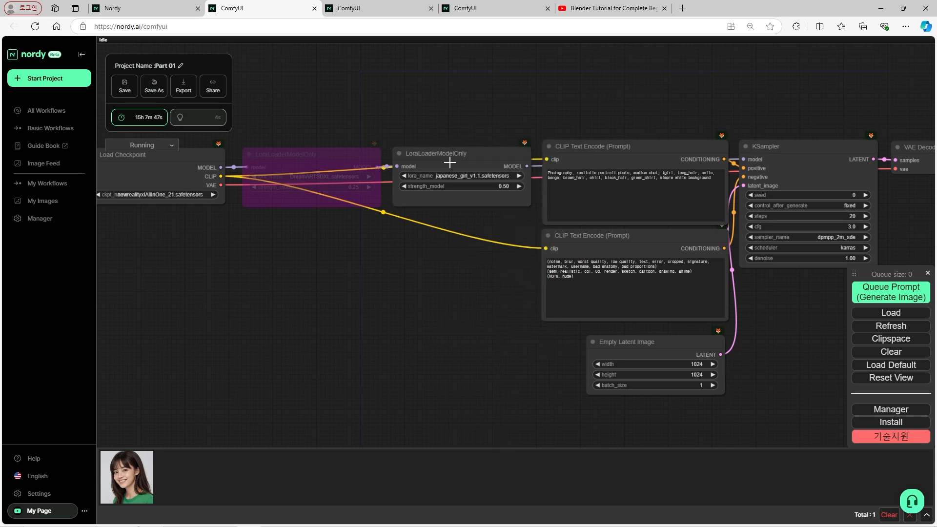
right_click(450, 156)
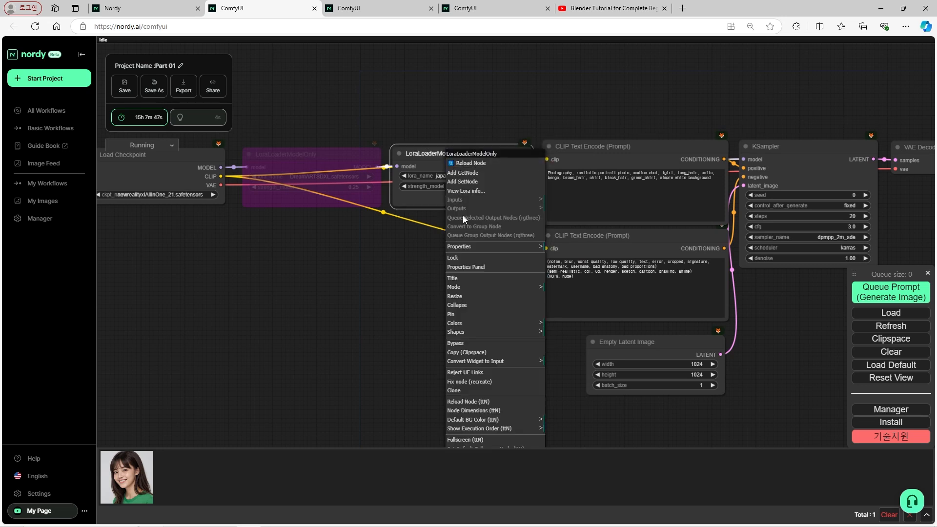
click(465, 344)
scroll(434, 293, down, 4)
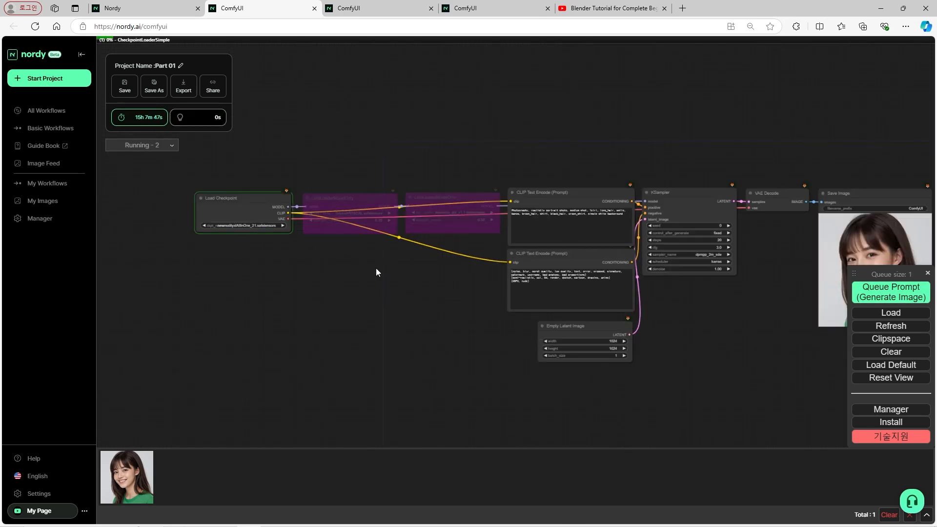
drag(427, 292, 265, 287)
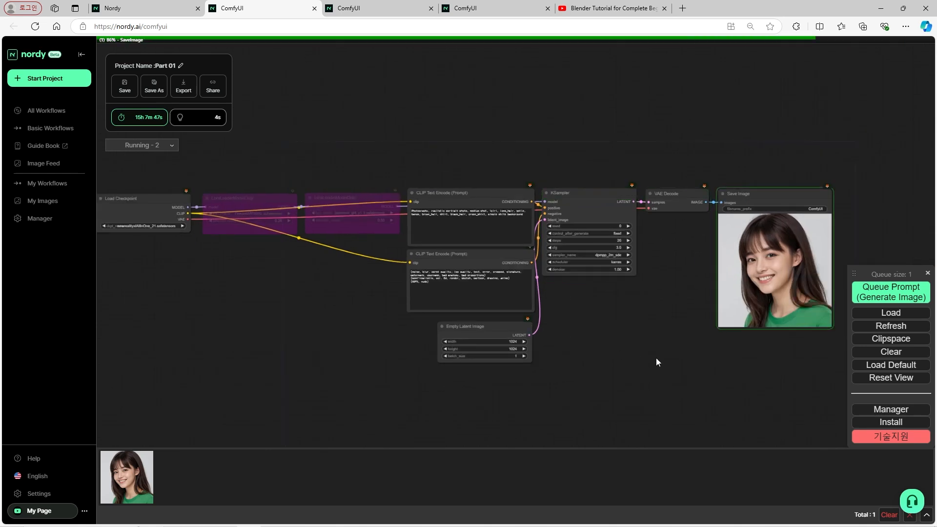
Filter the Load Checkpoint models by "drea", set ckpt_name to dreamshaper_8.safetensors, and generate the portrait
scroll(364, 256, up, 6)
click(358, 208)
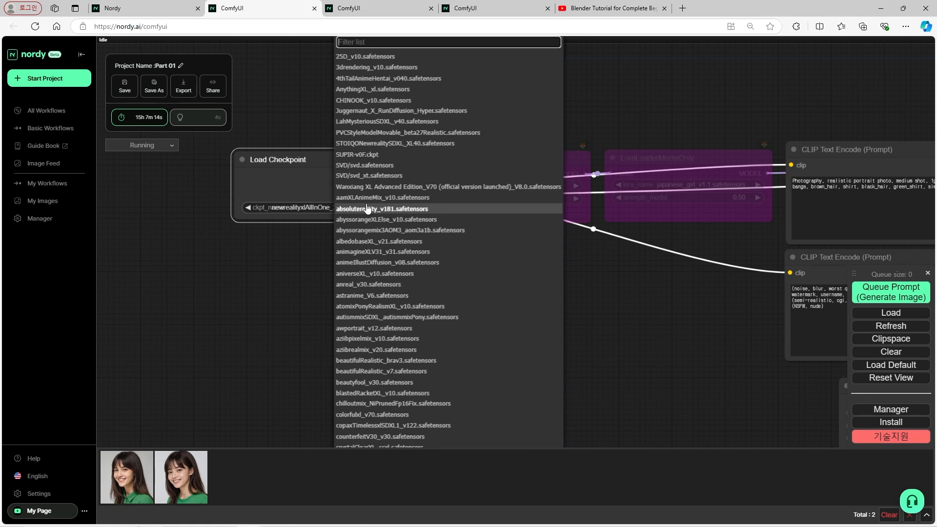
text(drea)
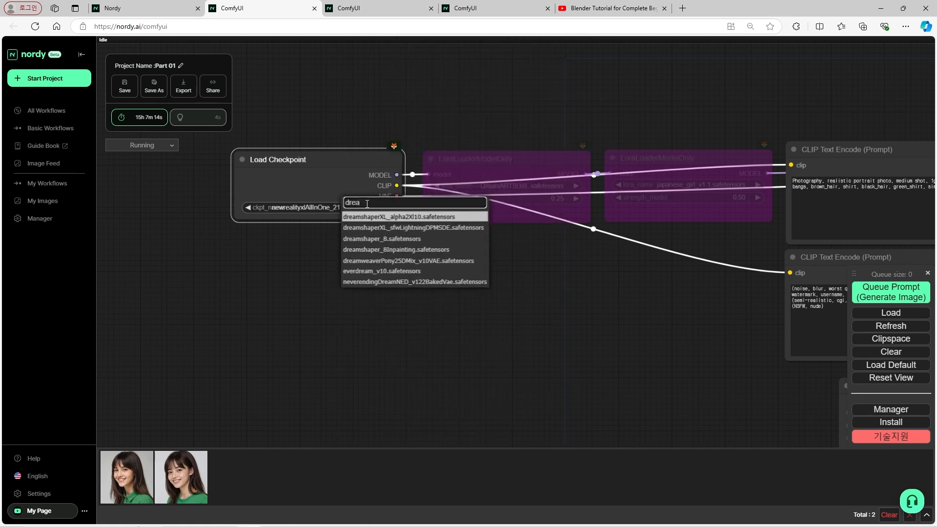
click(397, 239)
scroll(354, 251, down, 5)
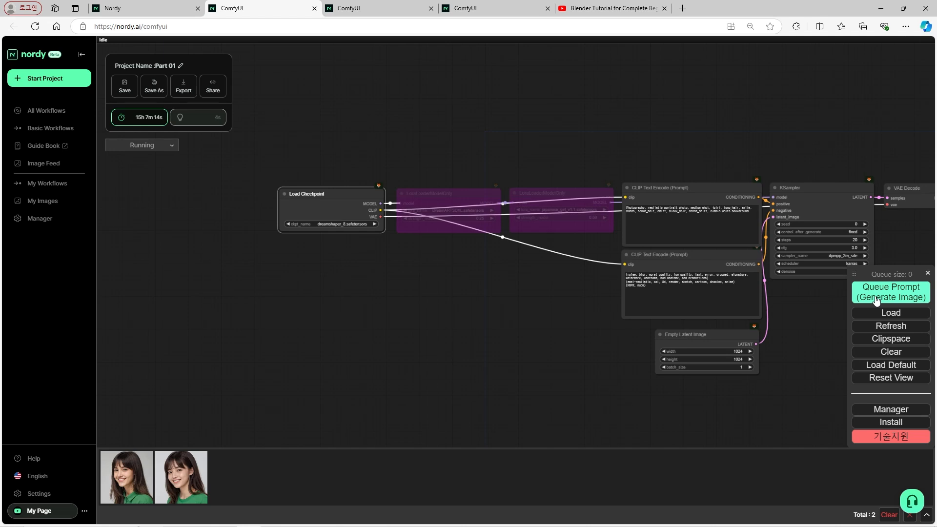
drag(552, 294, 341, 277)
scroll(341, 277, down, 2)
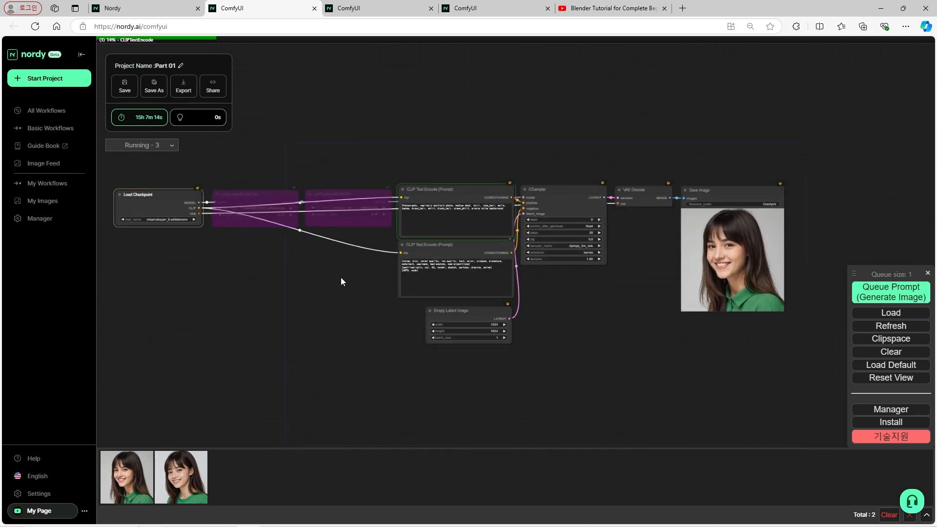
Watch the dreamshaper_8 run and examine the generated portrait in the Save Image node
scroll(600, 307, up, 1)
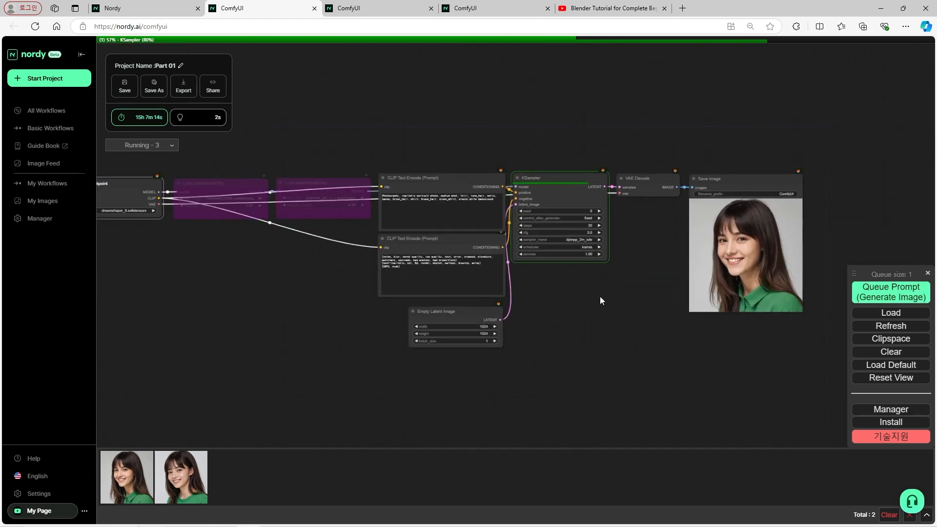
drag(600, 305, 397, 318)
scroll(397, 318, up, 1)
scroll(585, 270, up, 3)
scroll(561, 244, up, 6)
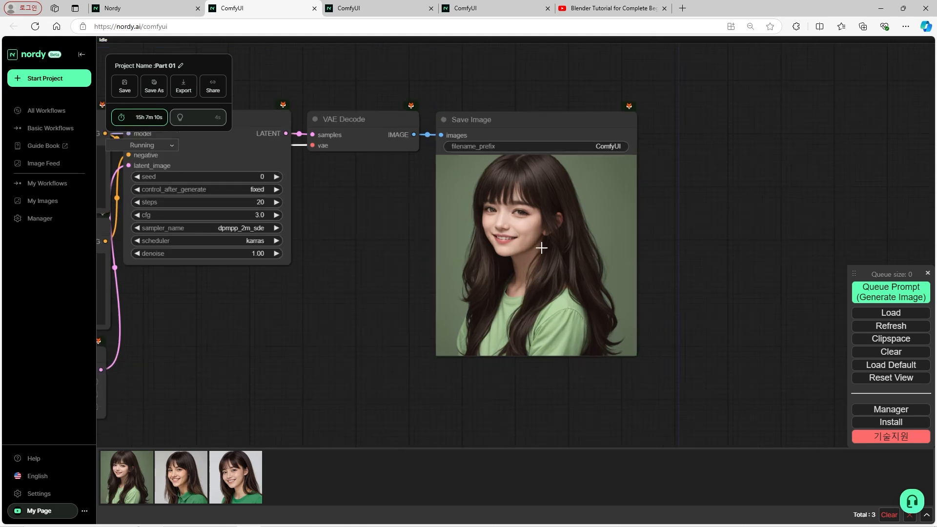
scroll(634, 271, down, 14)
Examine the Load Checkpoint node and its connections past the bypassed LoRA nodes
drag(506, 330, 639, 342)
scroll(319, 316, up, 3)
drag(319, 317, 471, 320)
scroll(450, 297, up, 2)
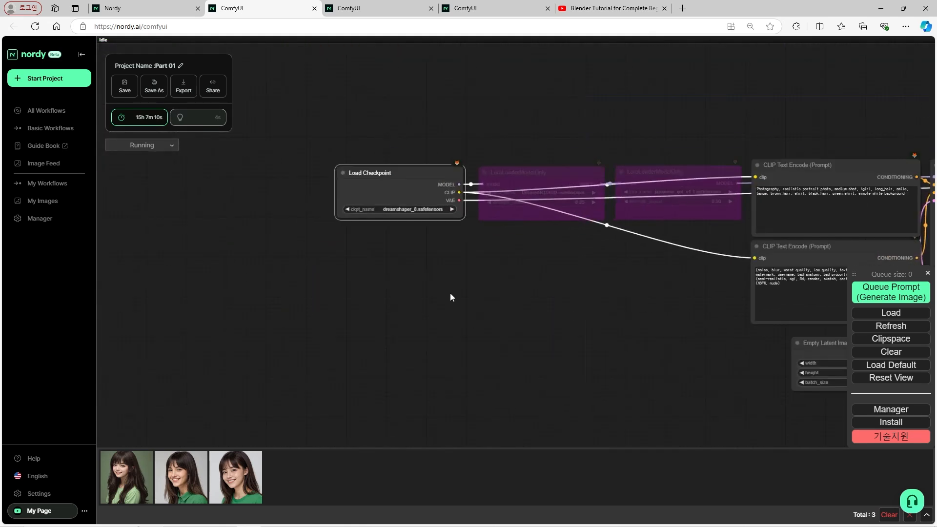
scroll(435, 253, up, 3)
drag(435, 253, 461, 292)
scroll(381, 278, up, 3)
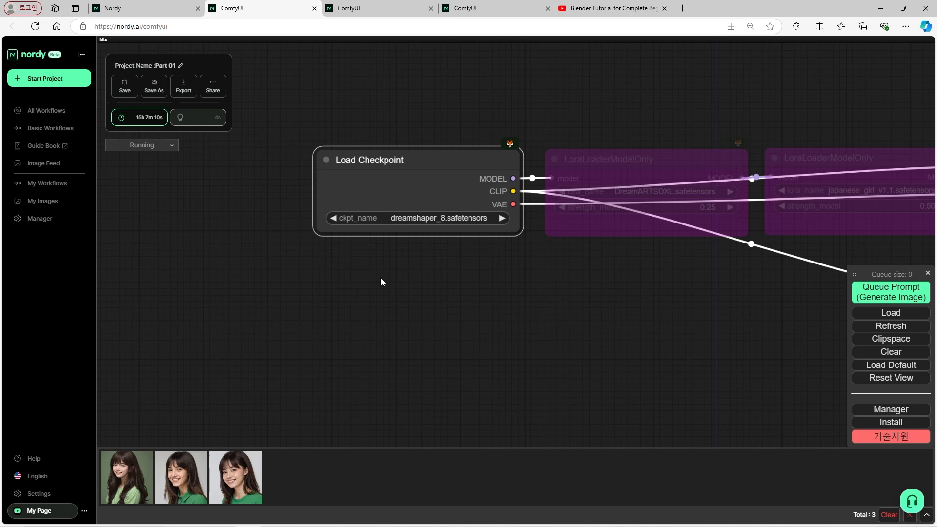
scroll(382, 278, down, 3)
drag(382, 278, 242, 278)
scroll(262, 275, down, 6)
scroll(262, 274, up, 8)
scroll(251, 259, up, 1)
Set the Load Checkpoint node's ckpt_name to animeIllustDiffusion_v08.safetensors and start generating the portrait
drag(259, 258, 336, 259)
click(378, 229)
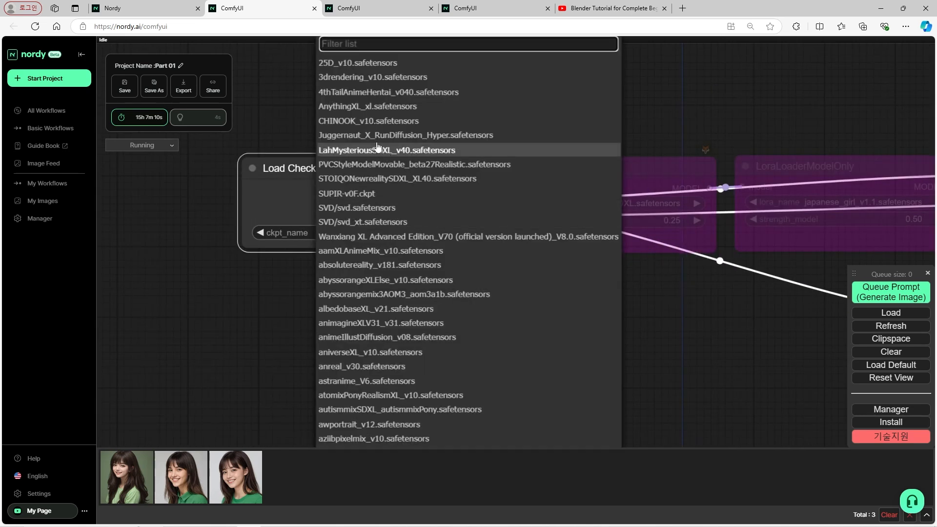
scroll(378, 197, down, 1)
scroll(396, 227, down, 5)
scroll(399, 234, down, 1)
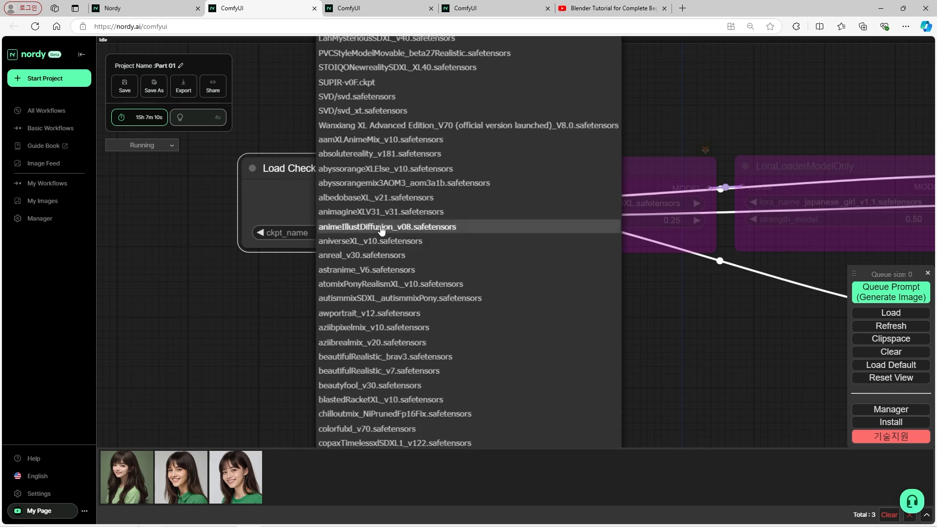
click(382, 229)
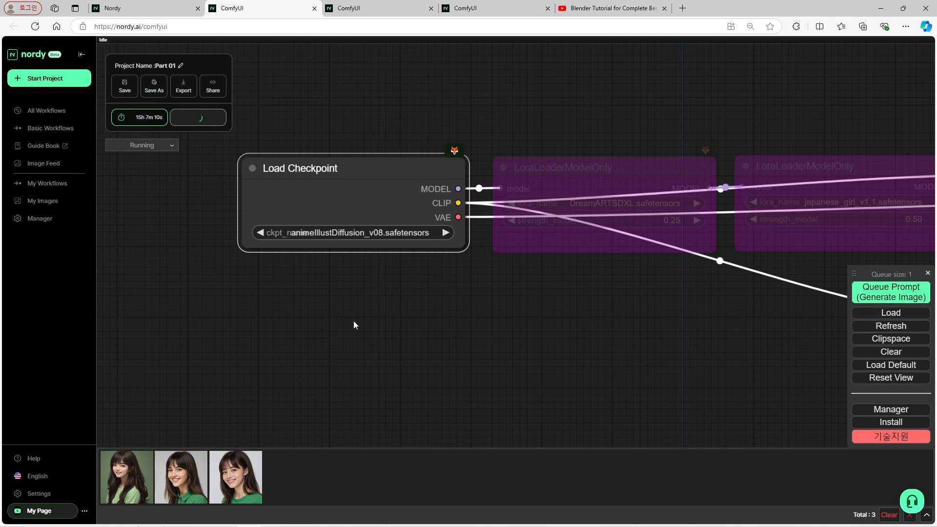
Inspect the prompt, KSampler and Empty Latent Image nodes while the animeIllustDiffusion_v08 run is in progress
scroll(284, 299, down, 8)
scroll(306, 306, up, 2)
drag(349, 304, 154, 266)
scroll(611, 313, up, 4)
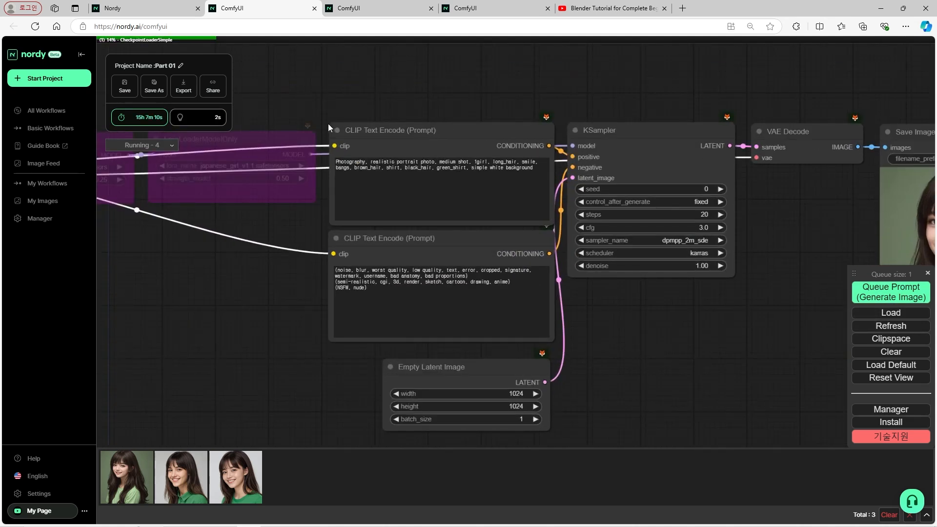
scroll(335, 110, up, 3)
scroll(321, 111, down, 4)
scroll(321, 111, down, 6)
drag(309, 102, 398, 179)
scroll(356, 174, up, 2)
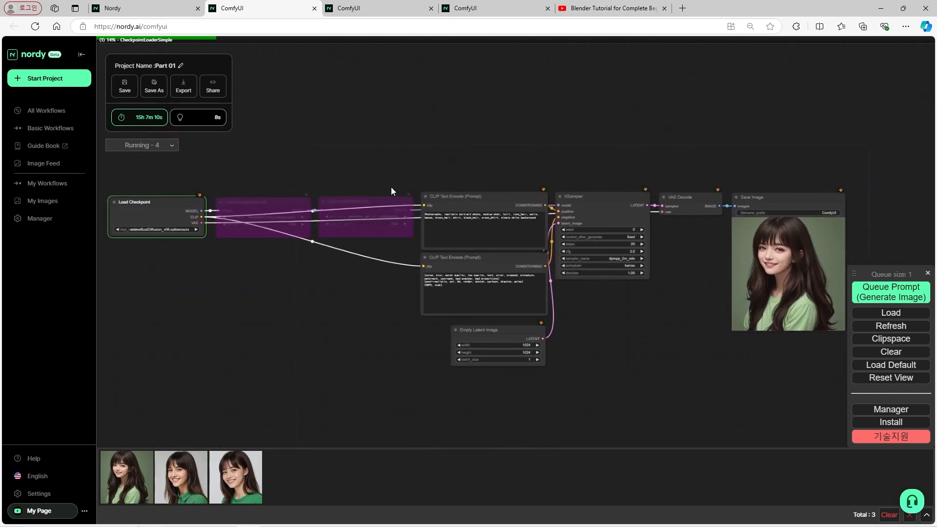
Examine the Load Checkpoint node's ckpt_name and its MODEL, CLIP and VAE outputs while the animeIllustDiffusion_v08 run is in progress
scroll(491, 188, up, 4)
scroll(490, 187, down, 2)
scroll(490, 188, down, 3)
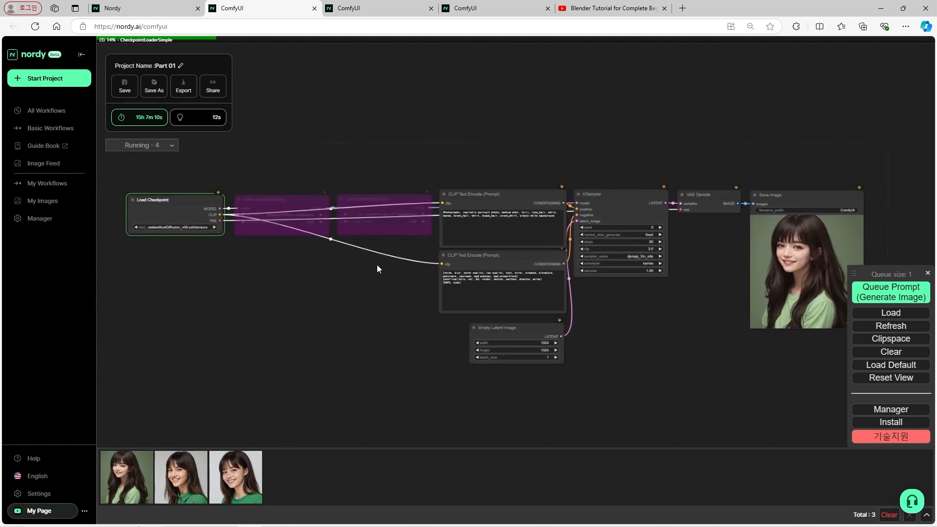
scroll(192, 258, up, 5)
drag(178, 250, 358, 328)
scroll(343, 307, up, 5)
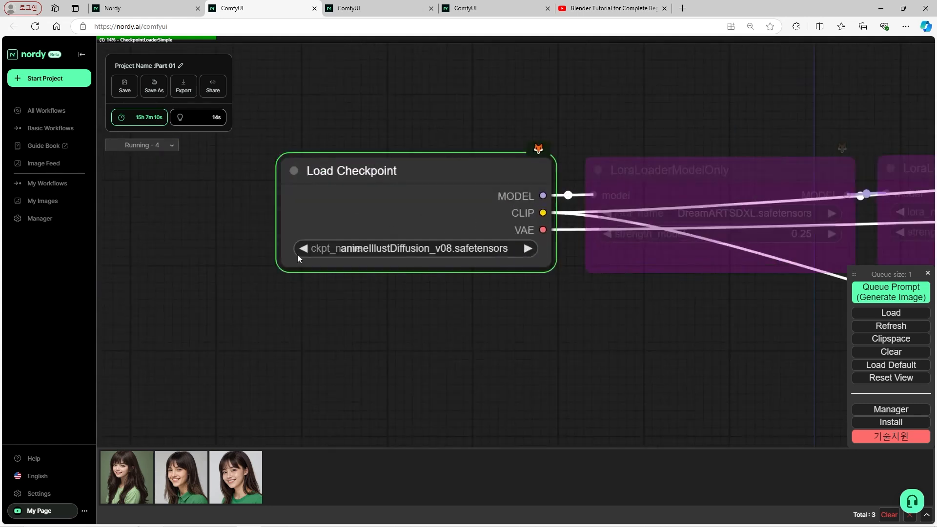
scroll(260, 285, down, 6)
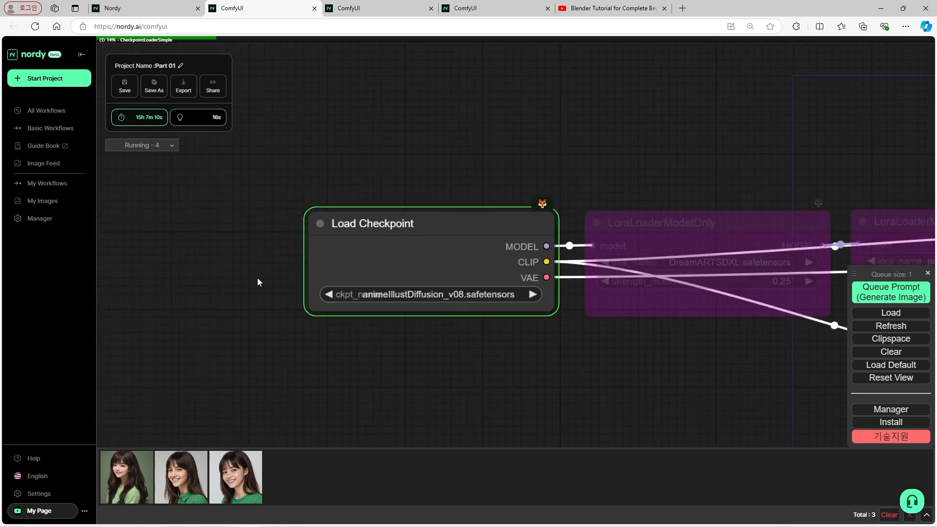
scroll(320, 304, up, 4)
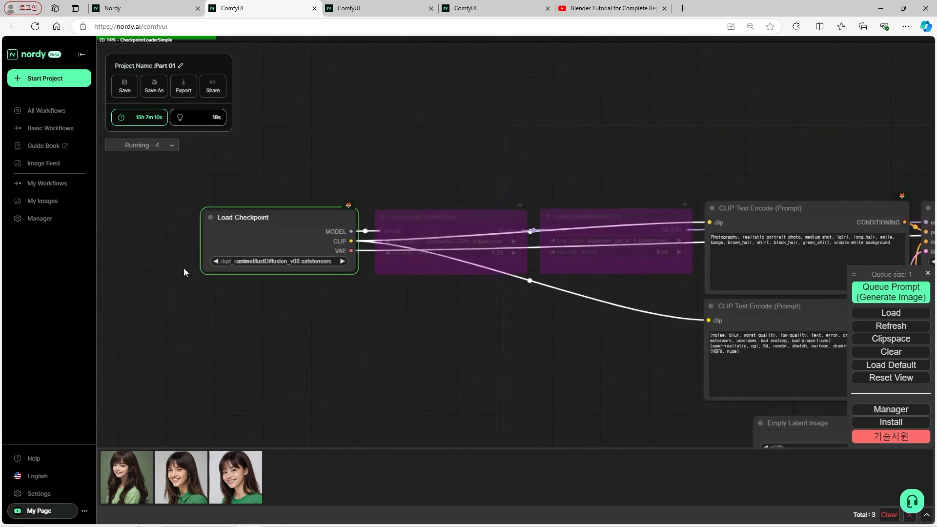
scroll(183, 266, up, 4)
drag(382, 218, 322, 223)
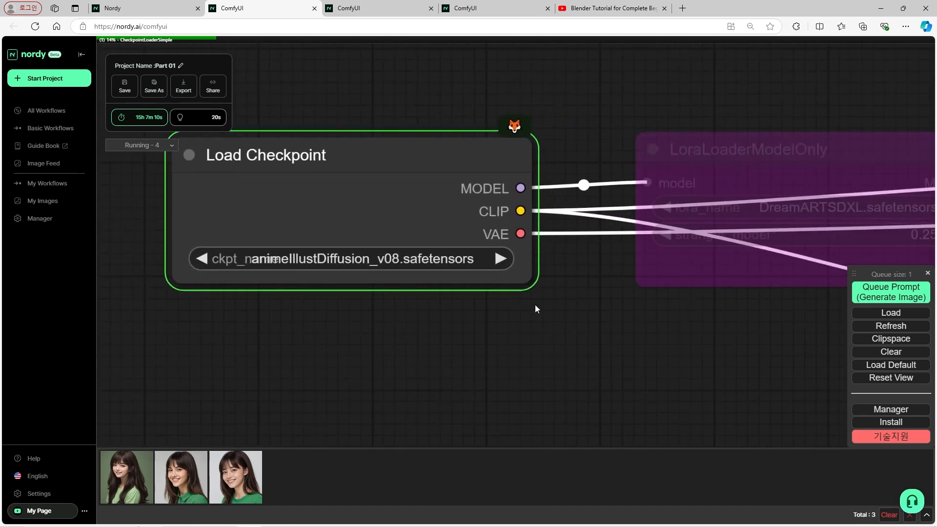
drag(526, 282, 569, 292)
scroll(426, 345, down, 6)
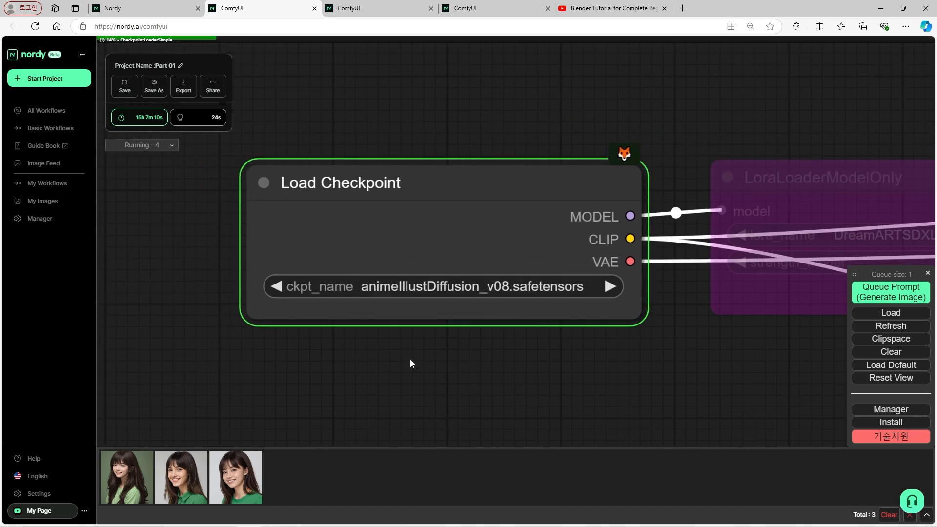
scroll(410, 360, down, 8)
drag(525, 382, 297, 266)
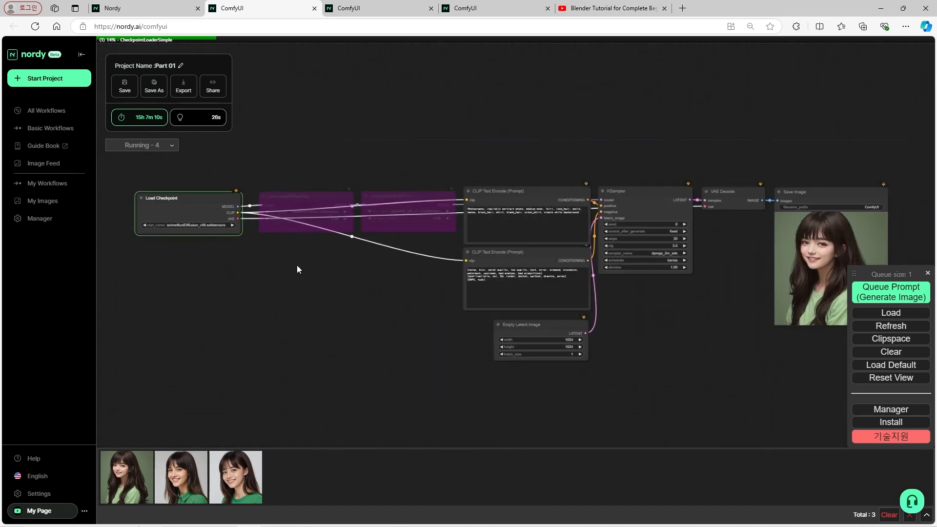
scroll(322, 327, up, 3)
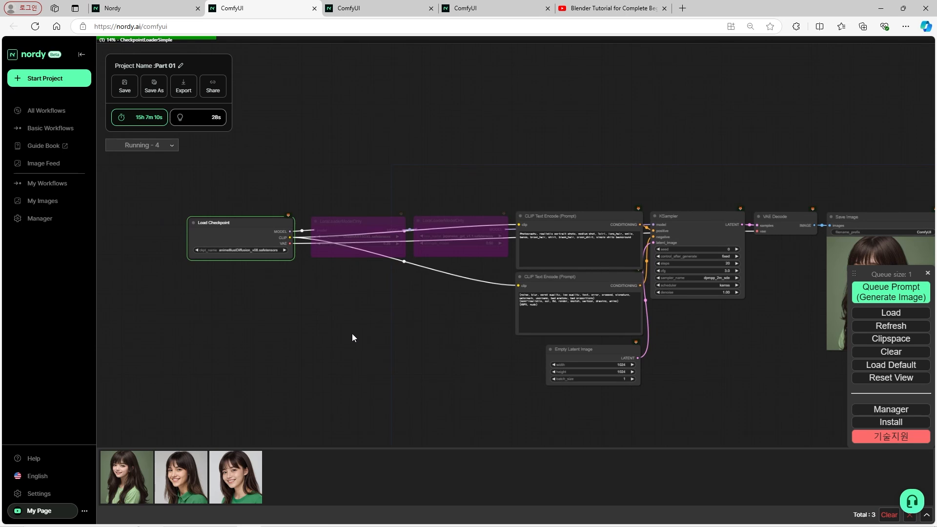
drag(240, 198, 248, 198)
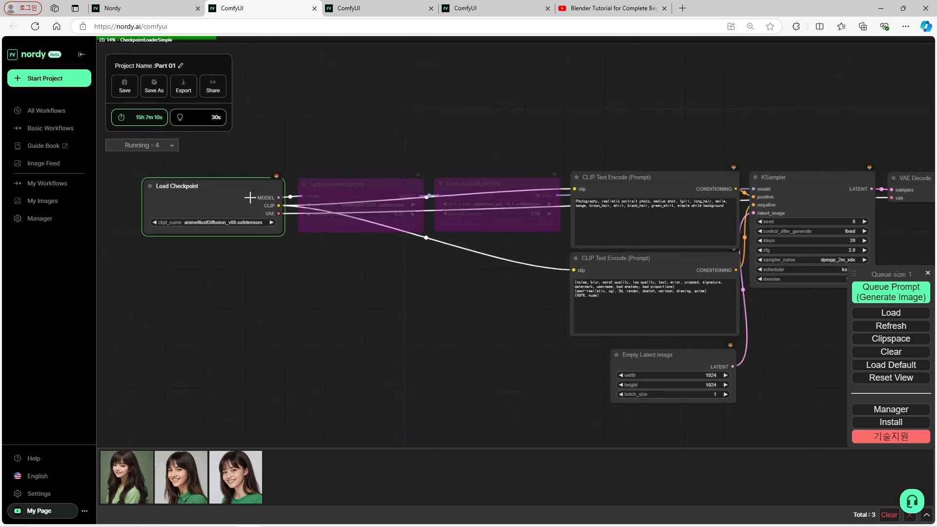
Watch the animeIllustDiffusion_v08 run finish and examine the generated portrait in the Save Image node
scroll(287, 283, down, 3)
drag(709, 371, 436, 381)
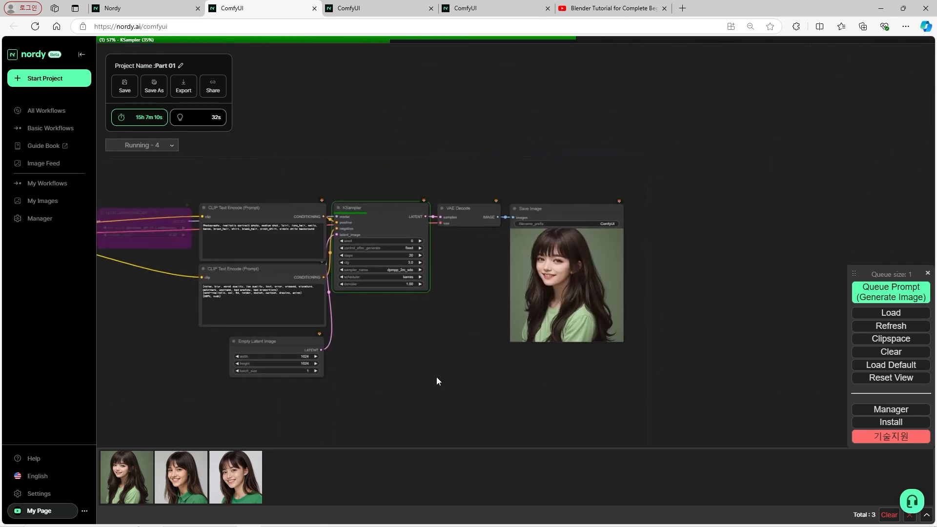
scroll(494, 294, up, 3)
scroll(490, 293, up, 1)
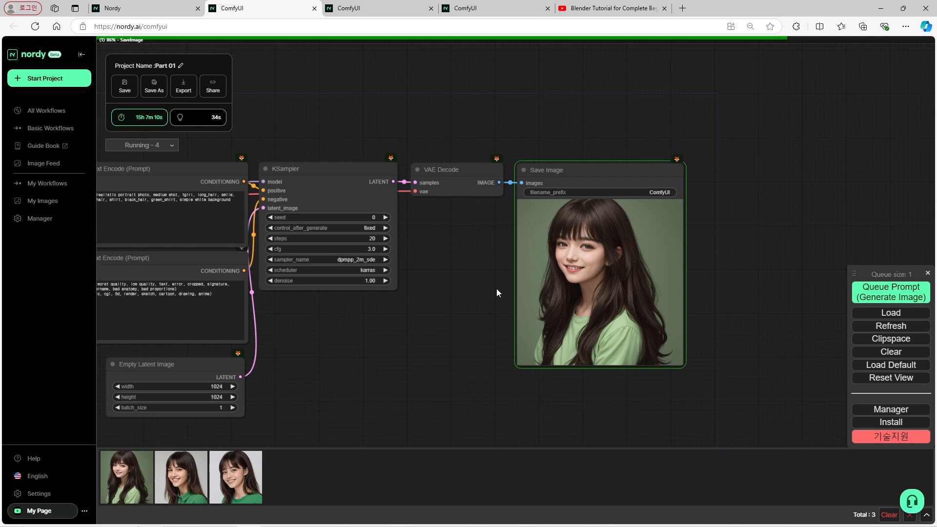
scroll(505, 292, up, 6)
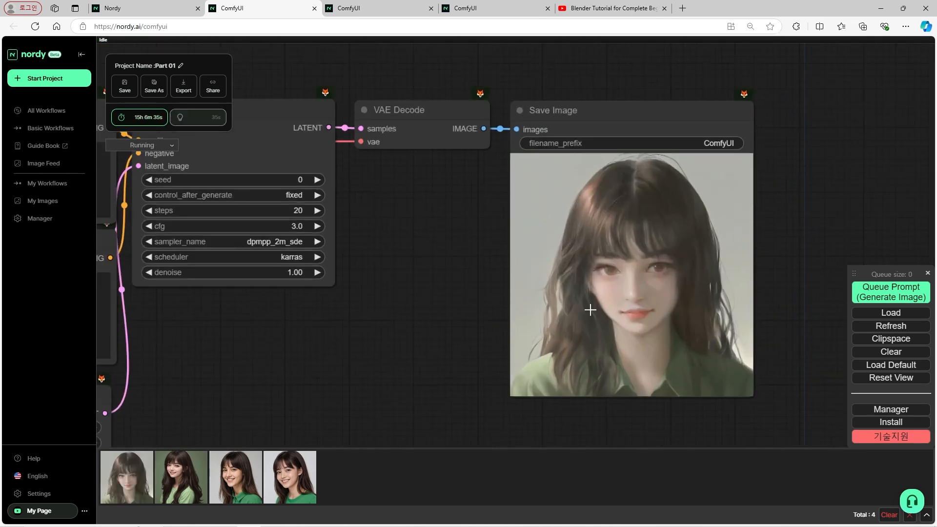
scroll(707, 310, down, 5)
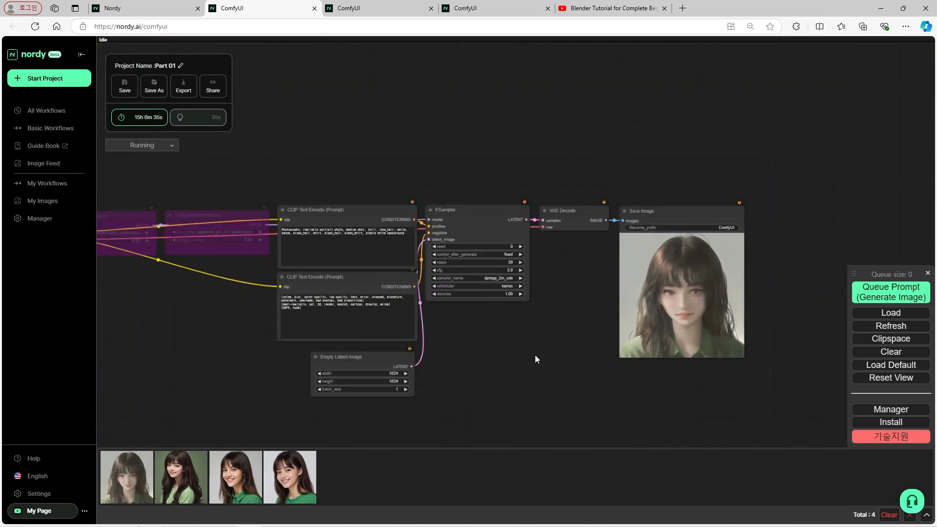
Review the positive and negative prompt nodes, and trace the workflow back to the checkpoint chosen in the Load Checkpoint node
scroll(304, 295, up, 1)
scroll(303, 295, up, 7)
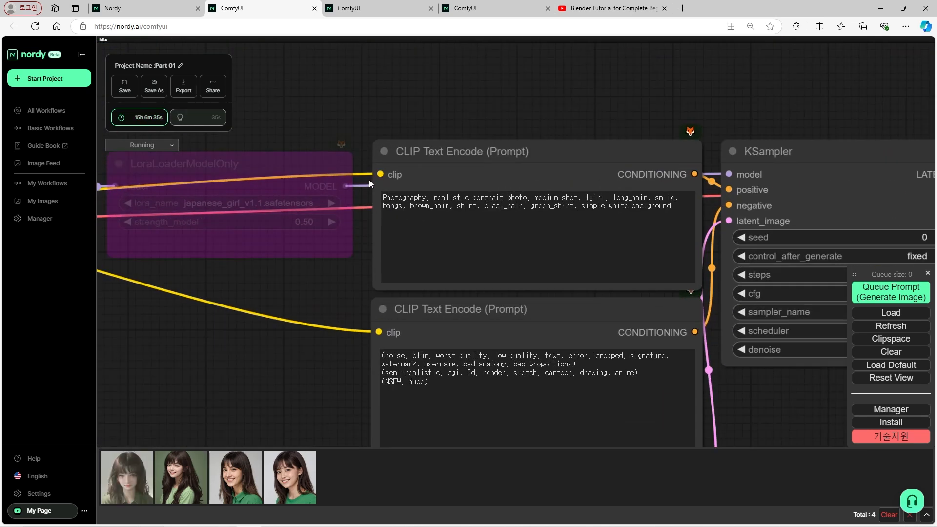
scroll(377, 190, up, 2)
scroll(347, 279, down, 14)
drag(159, 310, 403, 286)
scroll(383, 305, up, 7)
scroll(370, 280, up, 3)
scroll(428, 303, down, 9)
drag(491, 306, 513, 302)
scroll(401, 291, up, 10)
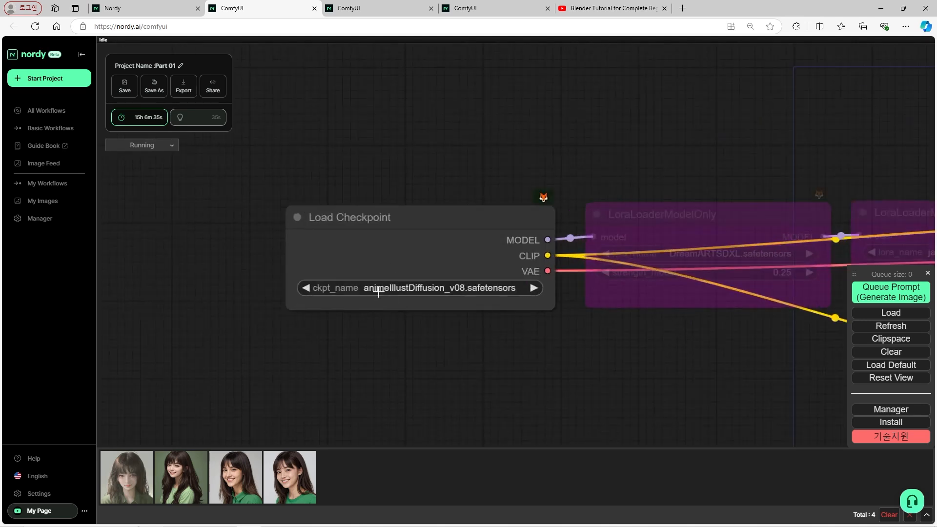
scroll(366, 294, up, 3)
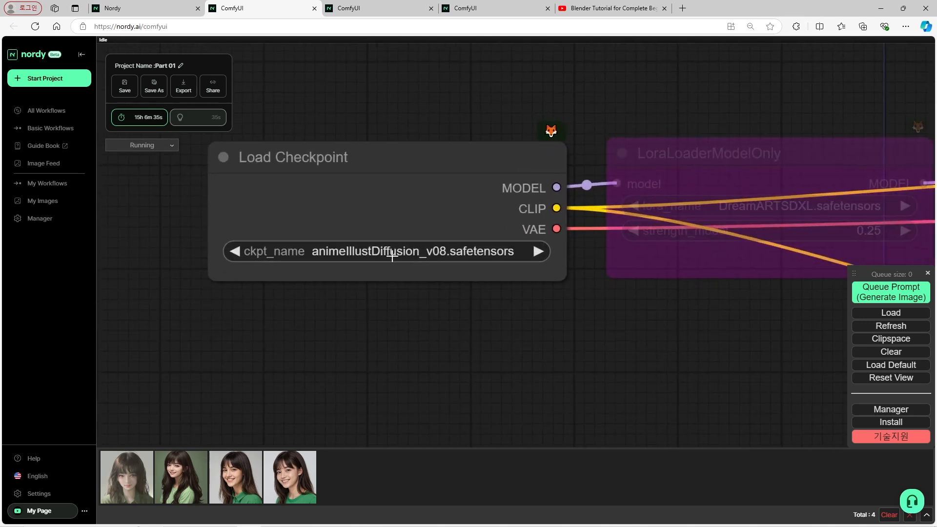
click(392, 256)
scroll(372, 251, down, 1)
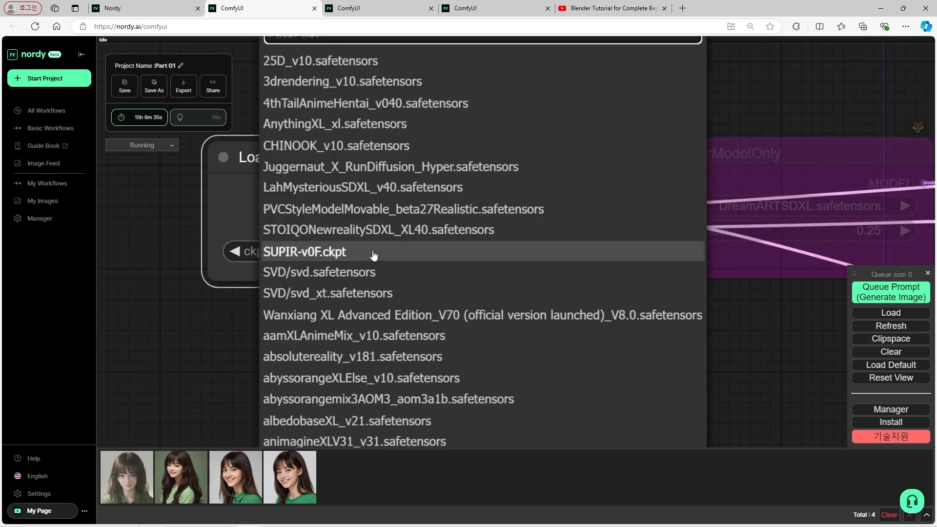
scroll(374, 255, down, 3)
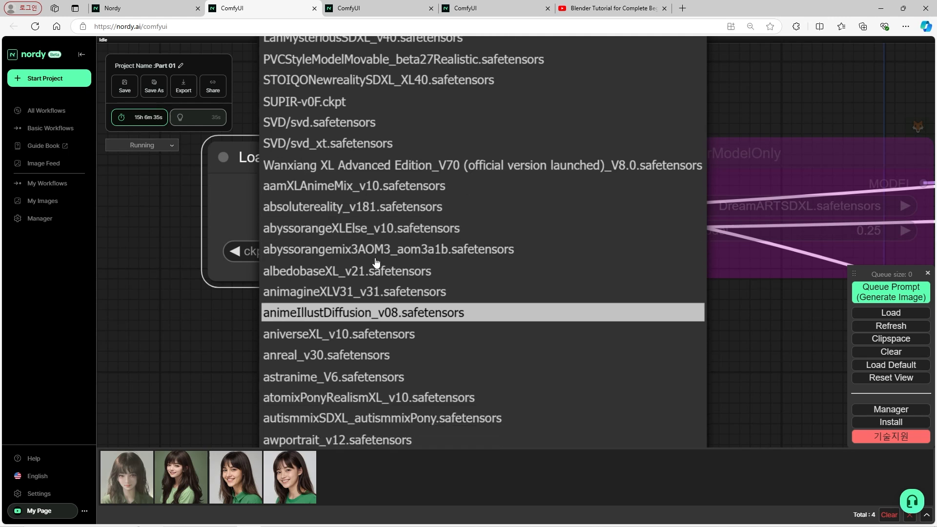
scroll(376, 263, up, 5)
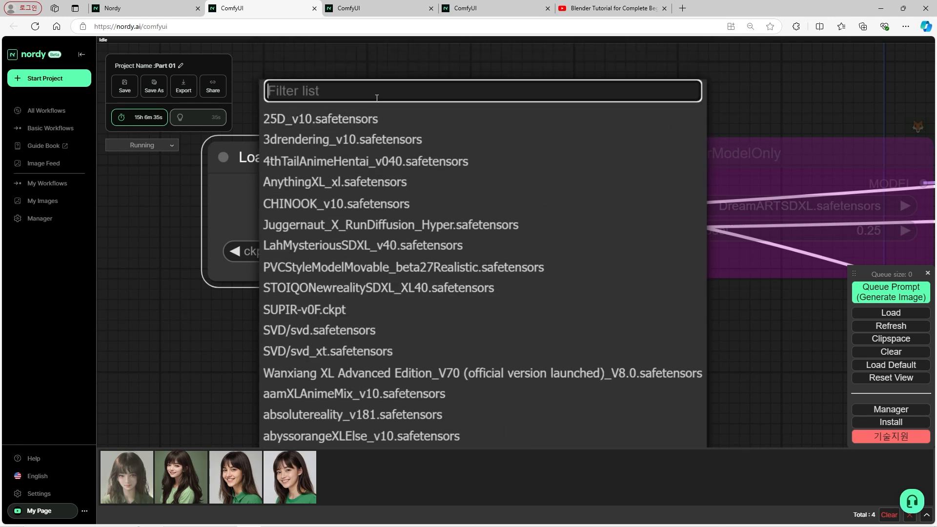
text(cla)
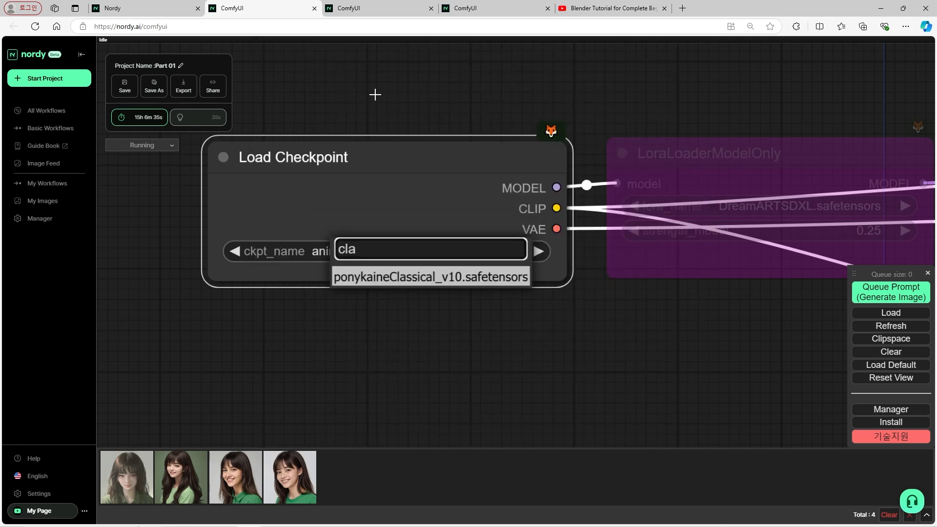
key(BackSpace)
key(BackSpace)
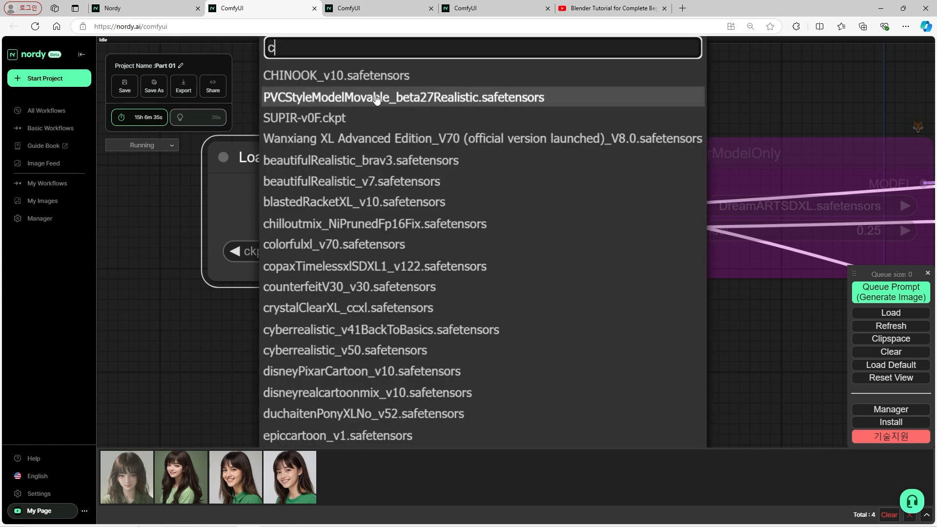
scroll(389, 180, down, 3)
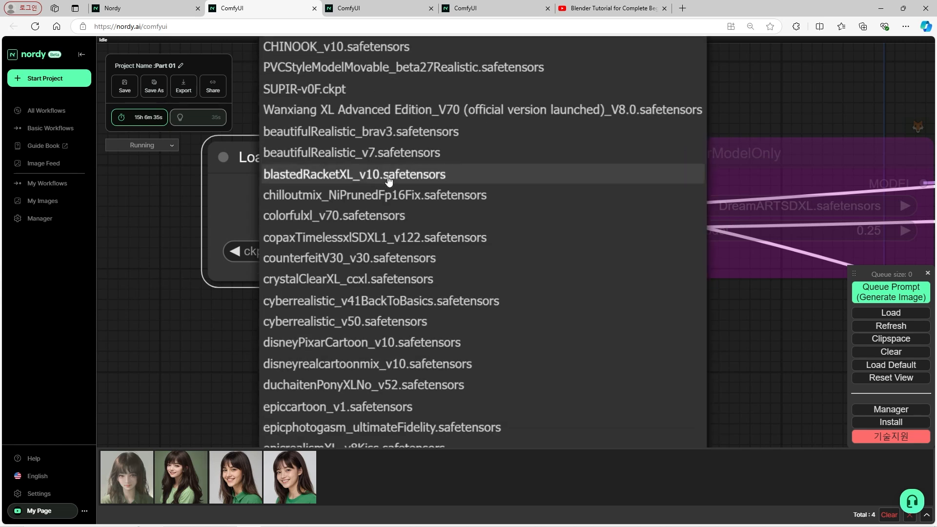
scroll(395, 239, down, 5)
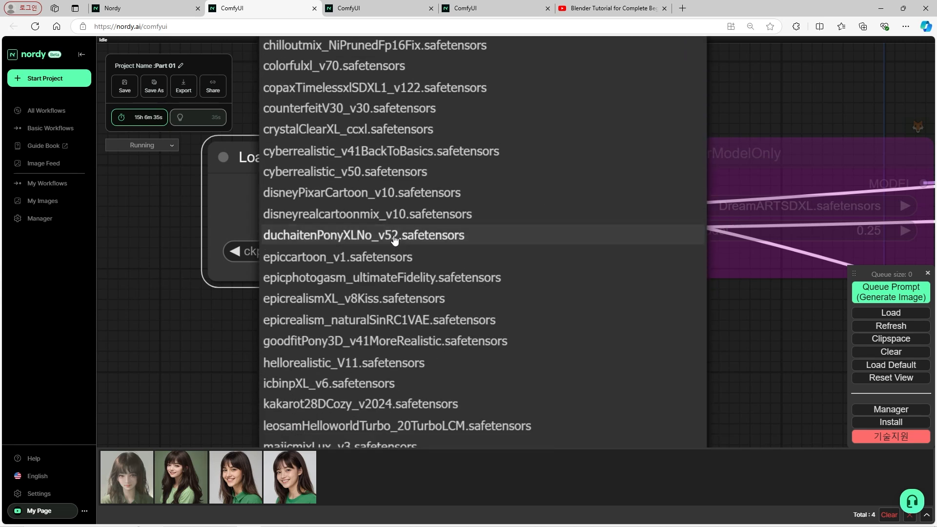
scroll(395, 239, down, 5)
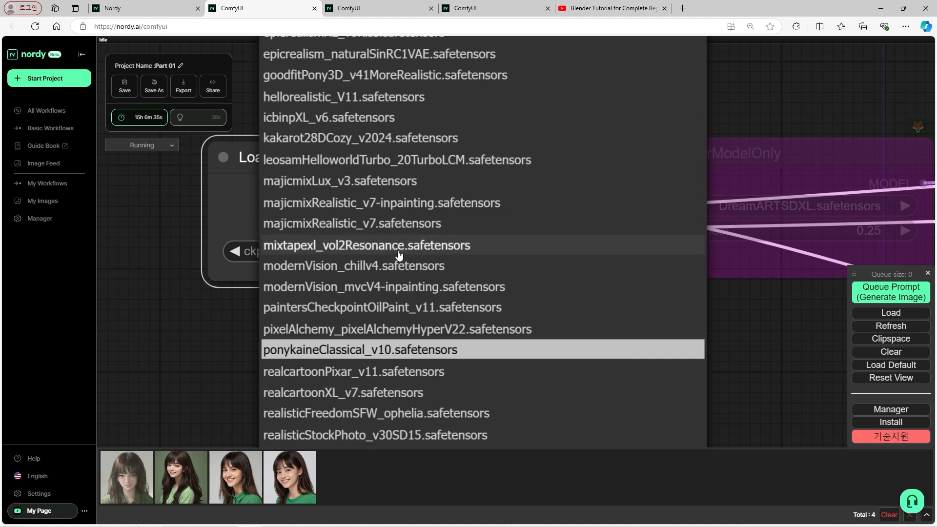
click(129, 391)
Set the Load Checkpoint node's ckpt_name to realcartoonXL_v7.safetensors and start generating the portrait
scroll(285, 324, down, 8)
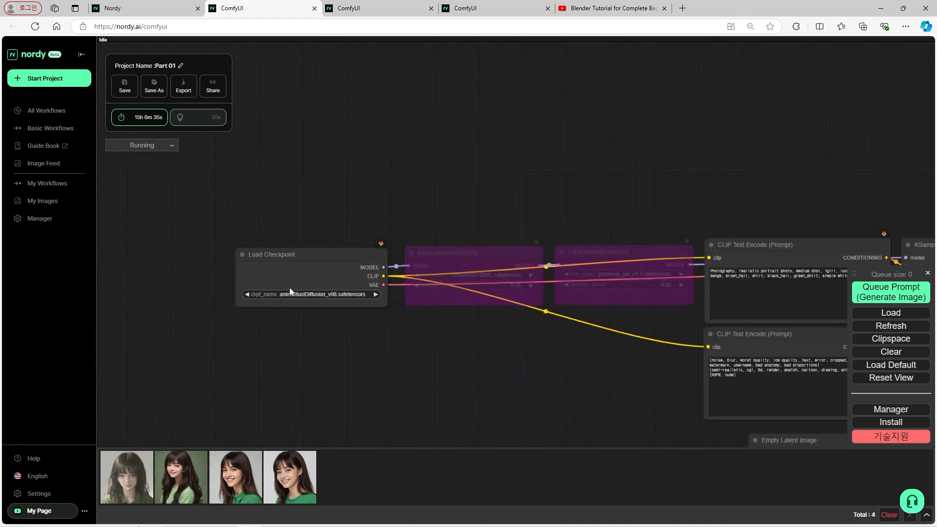
click(279, 212)
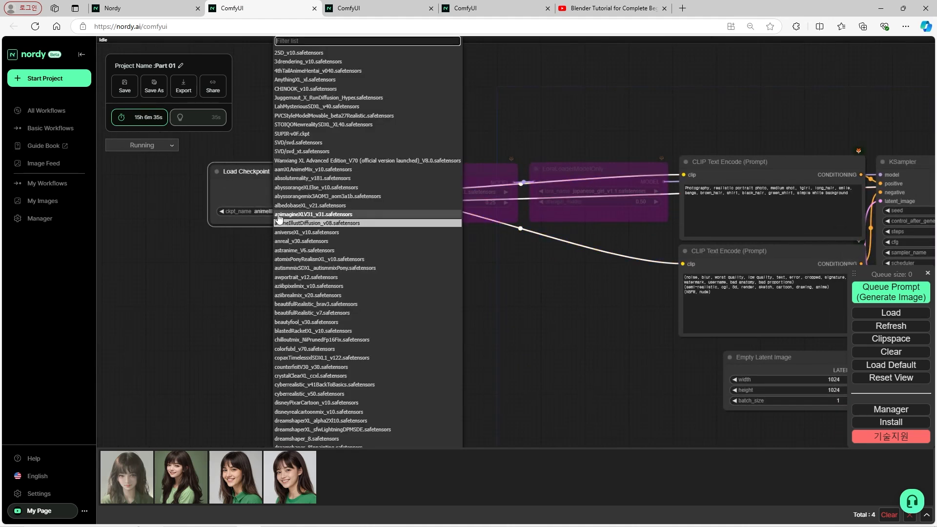
scroll(308, 266, down, 6)
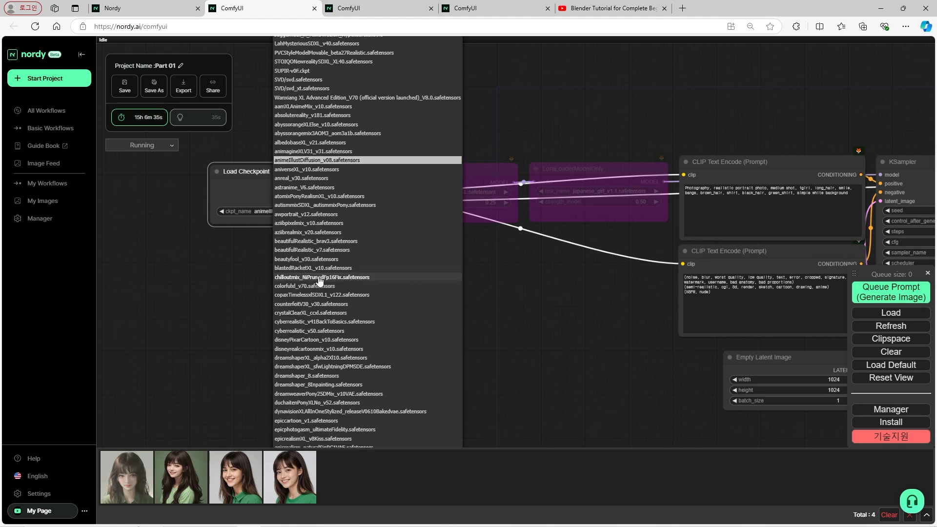
scroll(321, 293, down, 7)
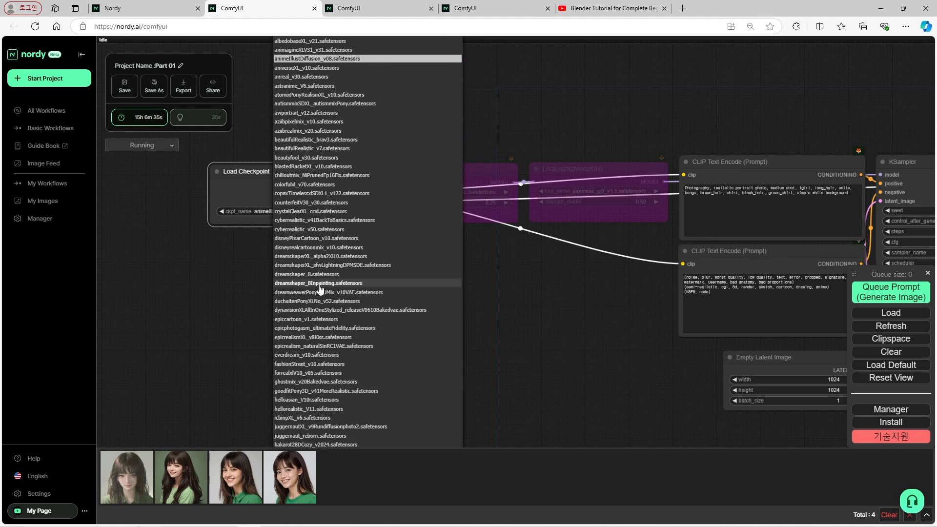
scroll(323, 301, down, 9)
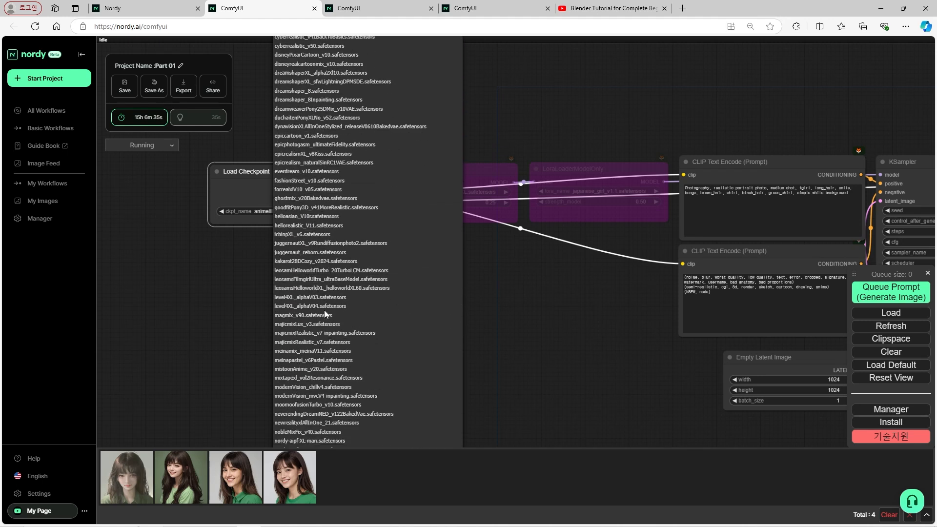
scroll(326, 314, down, 10)
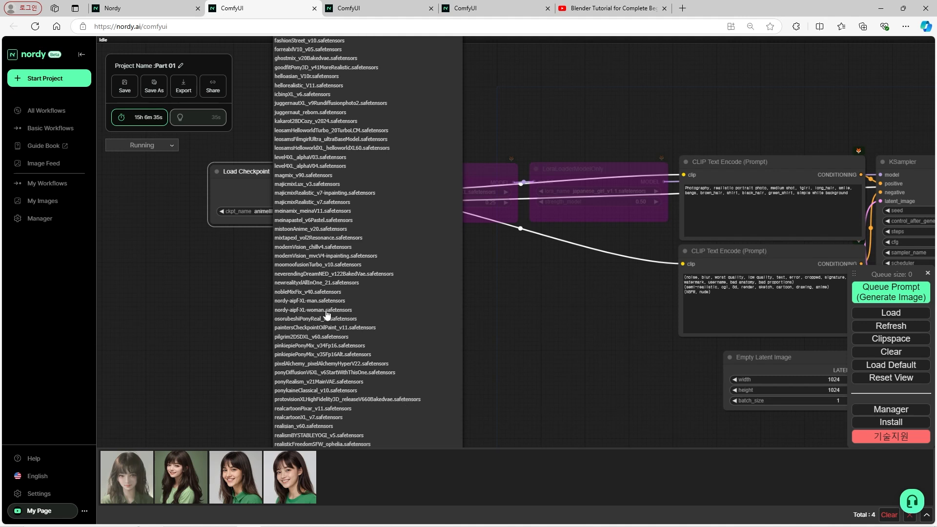
scroll(330, 322, down, 1)
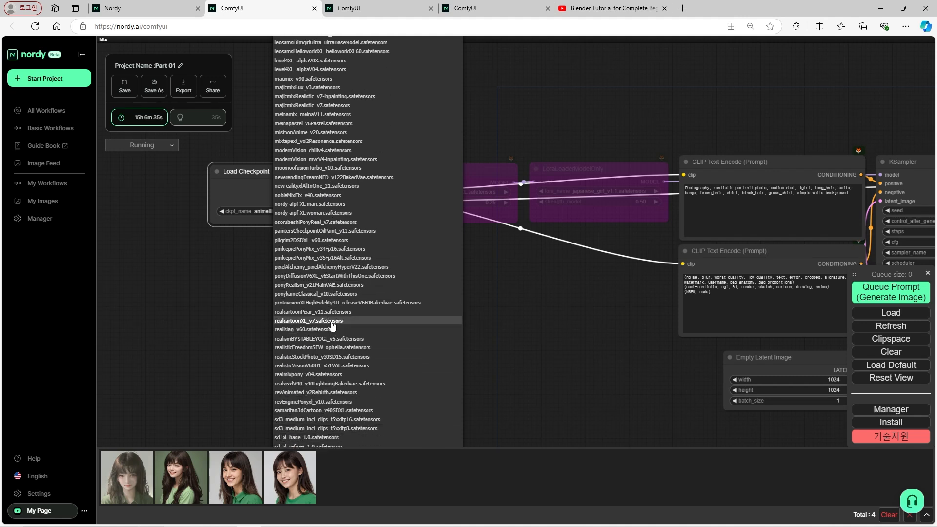
click(332, 322)
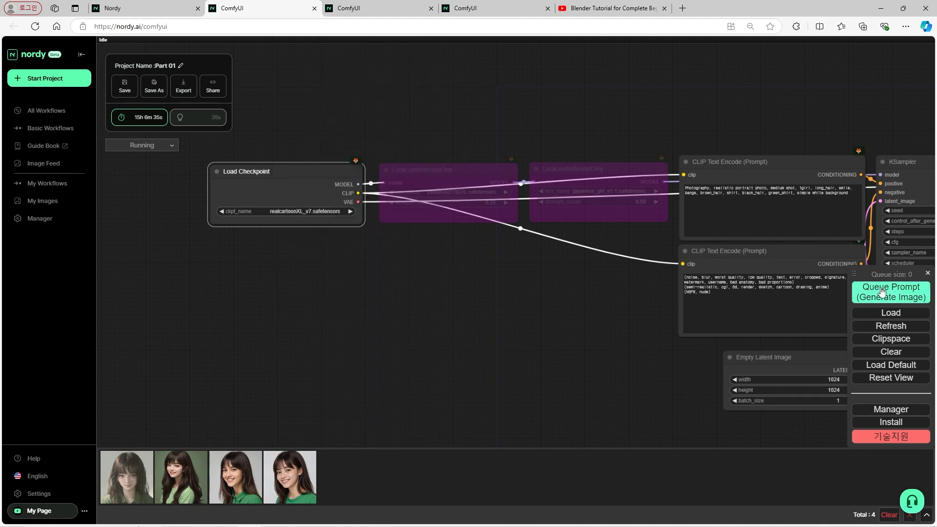
Inspect the positive prompt, the KSampler settings and the overall node chain while the realcartoonXL_v7 run is in progress
scroll(307, 277, down, 6)
drag(306, 277, 223, 273)
scroll(622, 309, up, 2)
drag(287, 320, 307, 323)
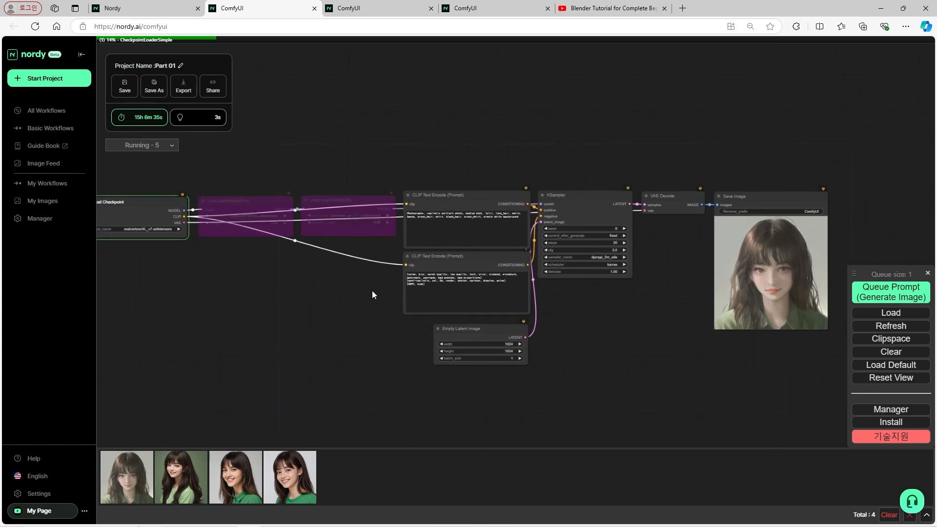
scroll(504, 192, up, 10)
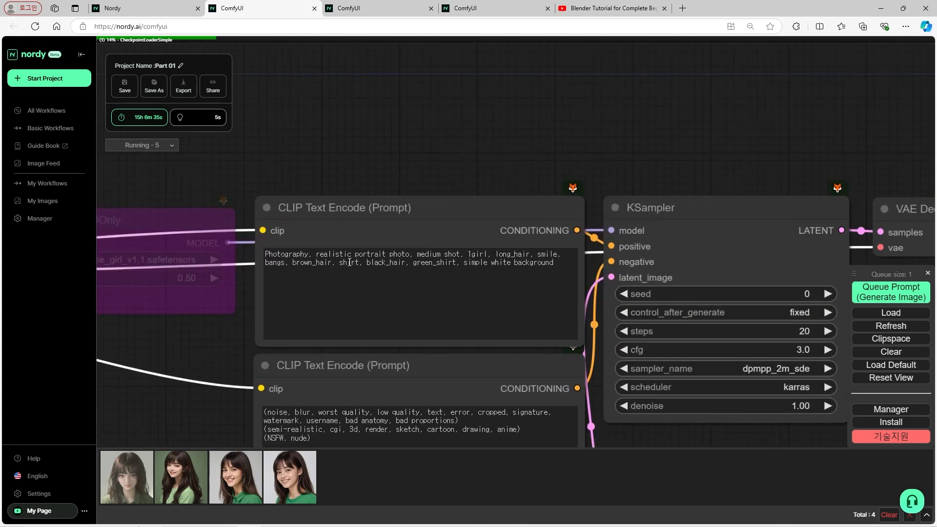
scroll(402, 168, down, 10)
drag(237, 274, 328, 300)
scroll(400, 295, up, 2)
mouse_move(267, 295)
mouse_down()
mouse_move(312, 294)
mouse_move(259, 301)
mouse_up()
scroll(312, 294, down, 1)
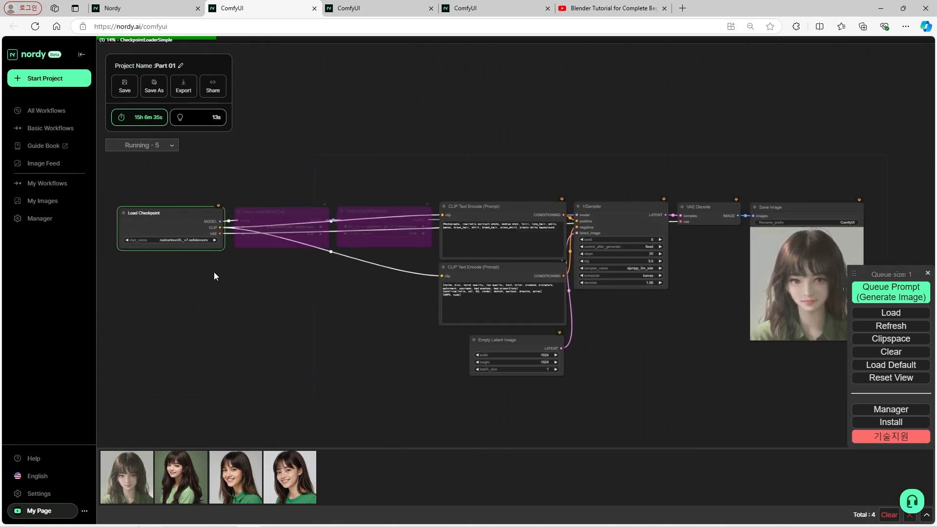
Inspect the Load Checkpoint node and its MODEL, CLIP and VAE outputs while the realcartoonXL_v7 run is in progress
scroll(193, 266, up, 3)
drag(200, 265, 376, 300)
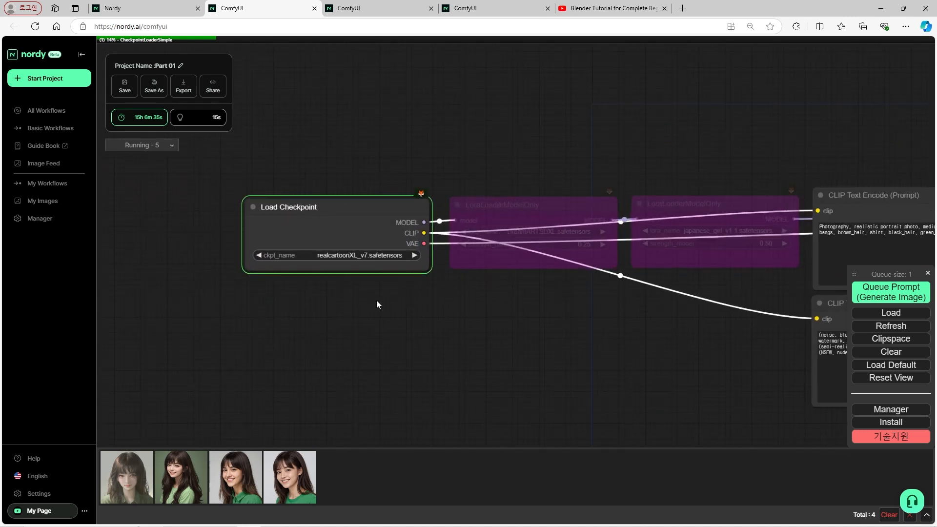
scroll(371, 292, up, 2)
scroll(371, 292, up, 2)
scroll(404, 353, up, 2)
drag(313, 290, 247, 261)
scroll(355, 338, down, 4)
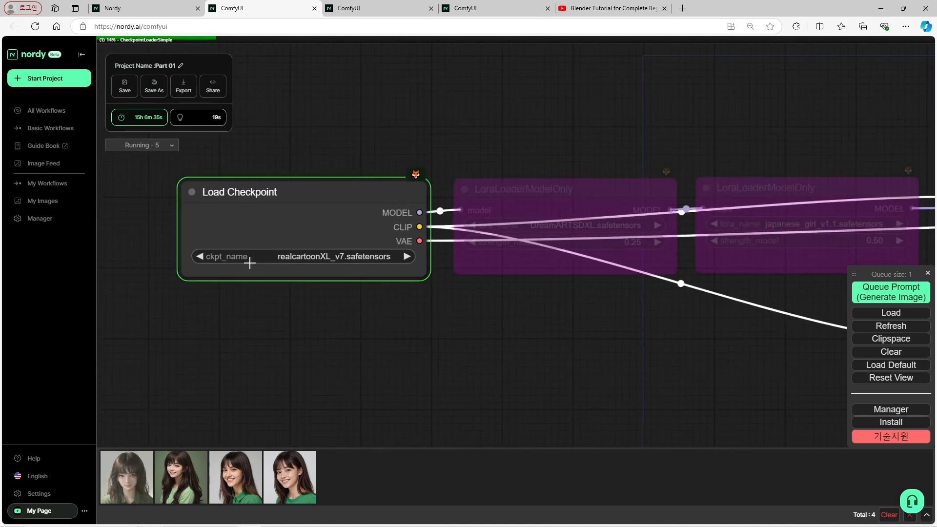
scroll(247, 262, down, 5)
scroll(367, 296, down, 3)
drag(332, 287, 428, 332)
scroll(237, 248, up, 7)
scroll(418, 325, up, 6)
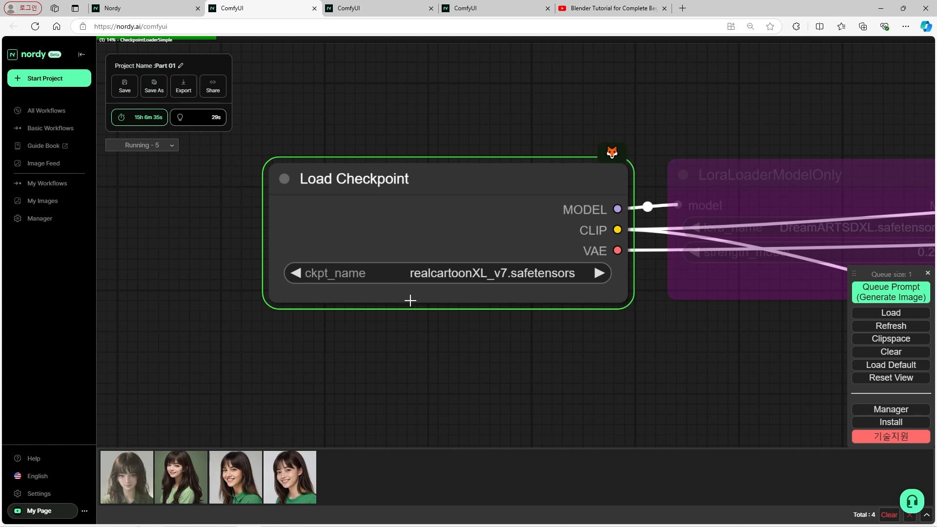
scroll(275, 287, down, 4)
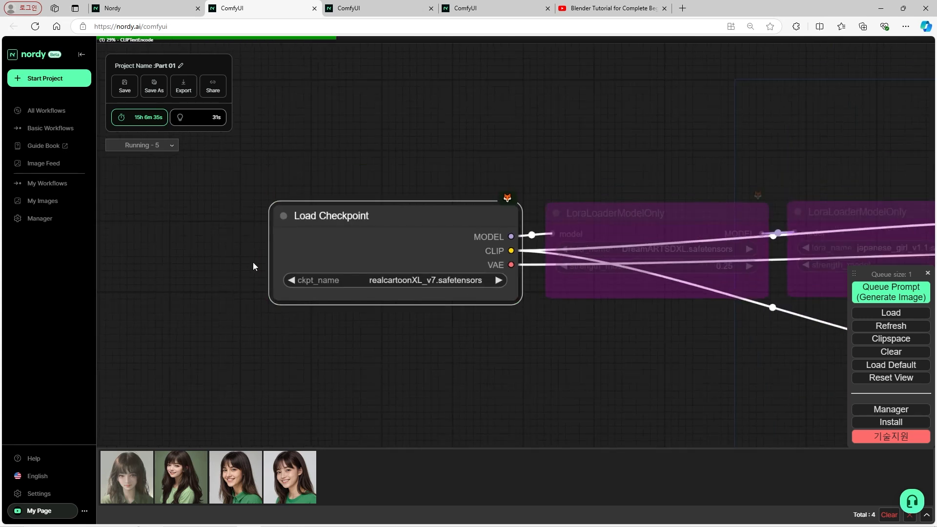
scroll(338, 282, down, 5)
Watch the realcartoonXL_v7 run finish and examine the generated portrait up close in the Save Image node
scroll(654, 328, up, 3)
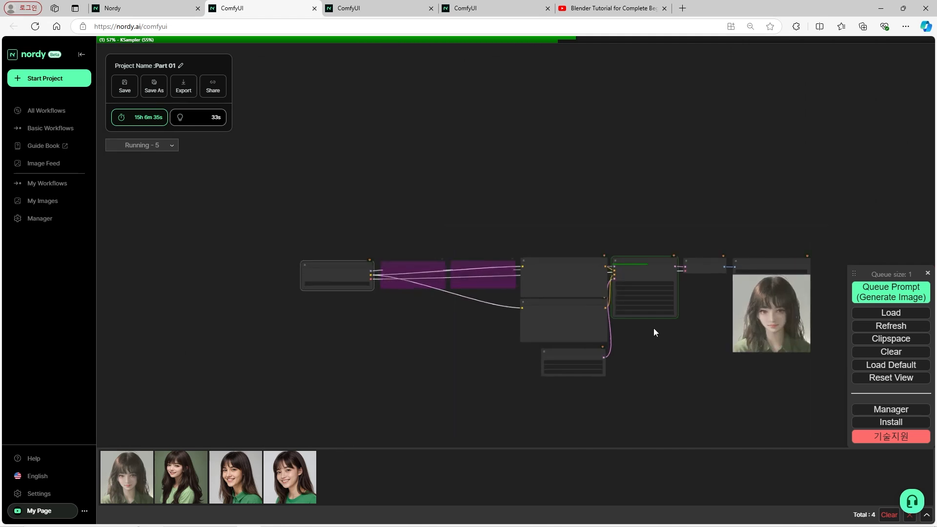
drag(698, 329, 484, 329)
scroll(490, 319, up, 3)
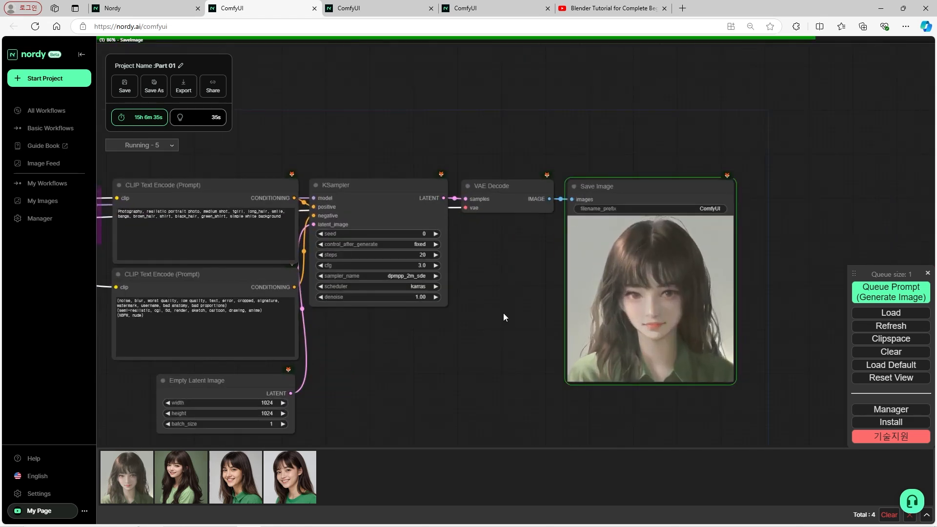
scroll(504, 317, up, 5)
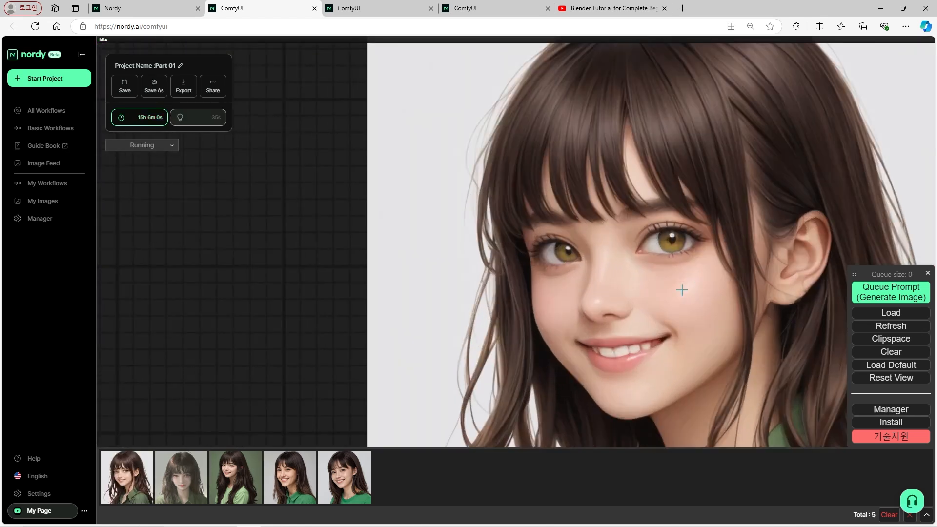
scroll(713, 283, down, 2)
scroll(714, 284, down, 8)
Set the Load Checkpoint node's ckpt_name to newrealityxlAllInOne_21.safetensors and start generating the portrait
drag(229, 307, 504, 293)
scroll(424, 289, up, 3)
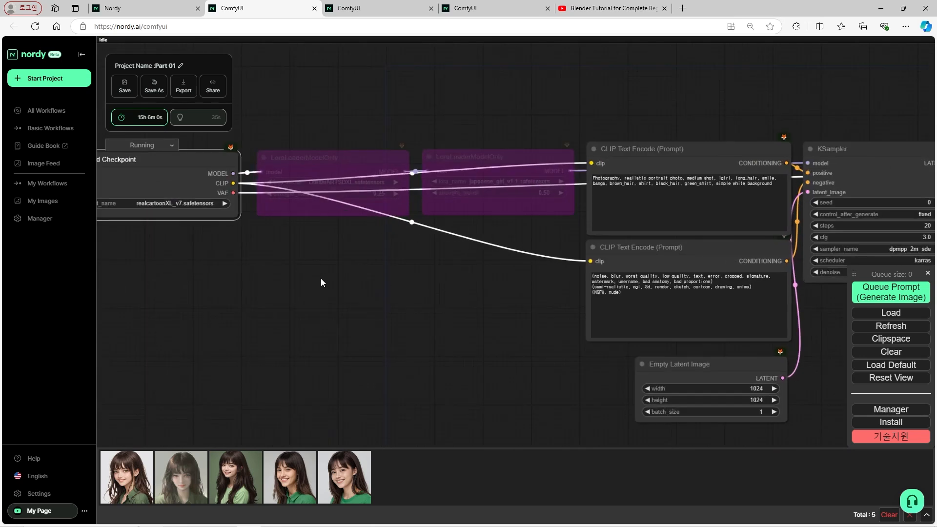
drag(191, 279, 454, 334)
scroll(454, 334, up, 1)
scroll(455, 334, up, 2)
click(408, 230)
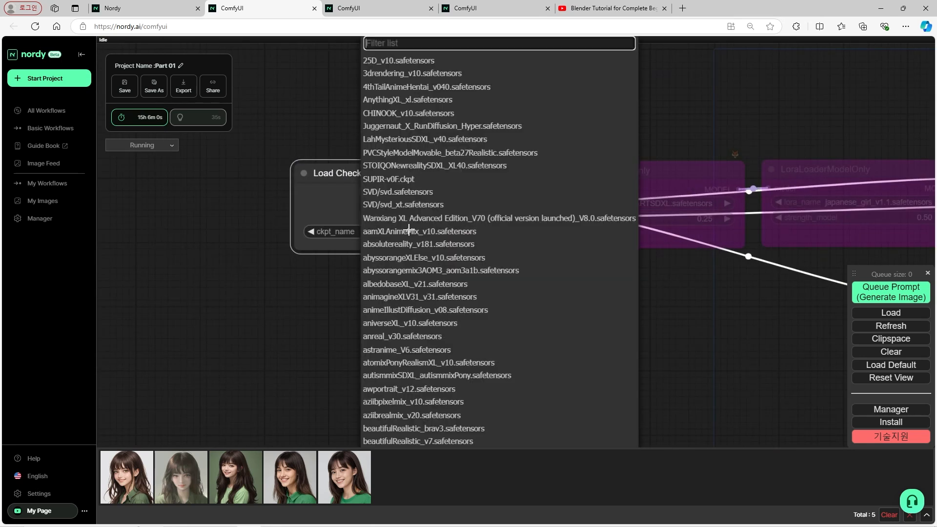
text(new)
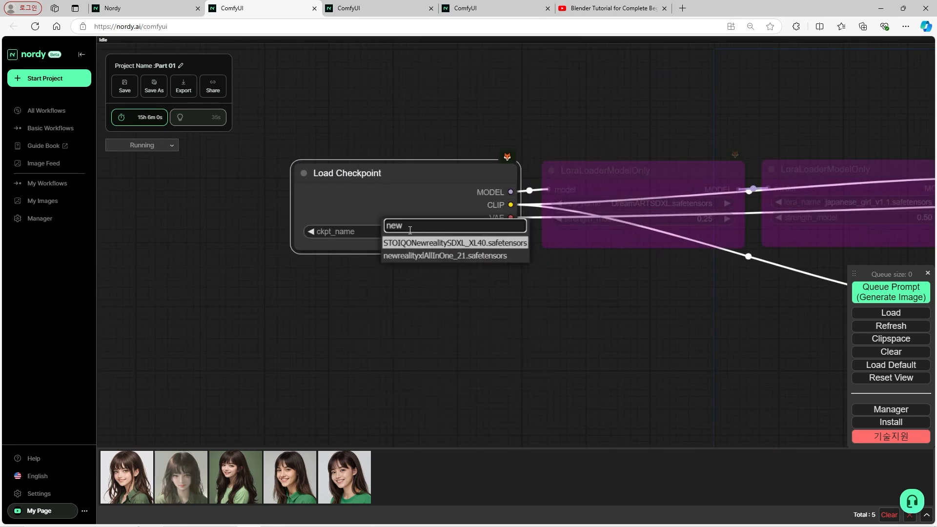
click(430, 257)
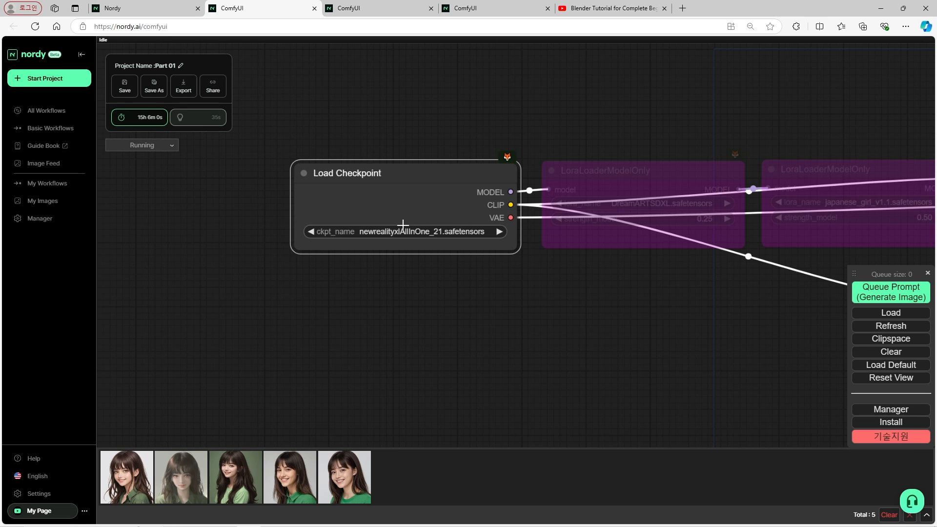
scroll(391, 229, up, 7)
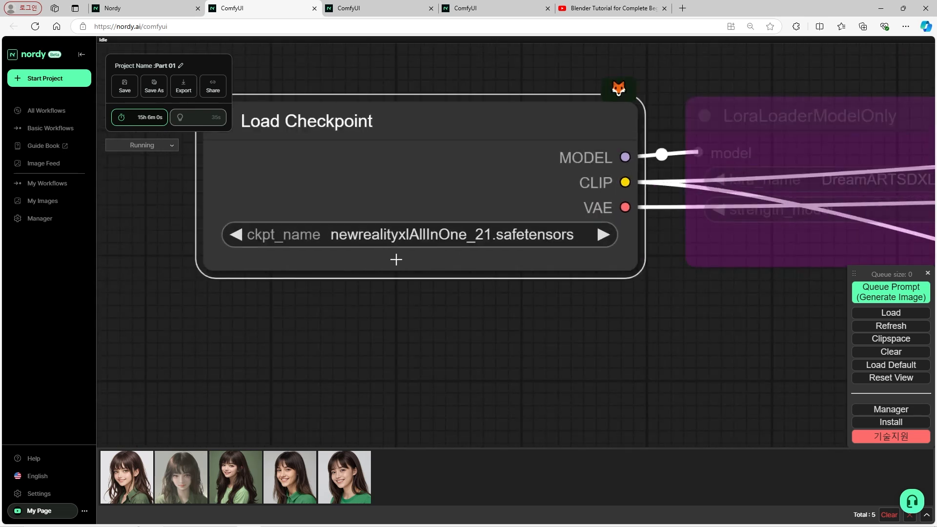
scroll(313, 353, down, 5)
scroll(336, 329, down, 10)
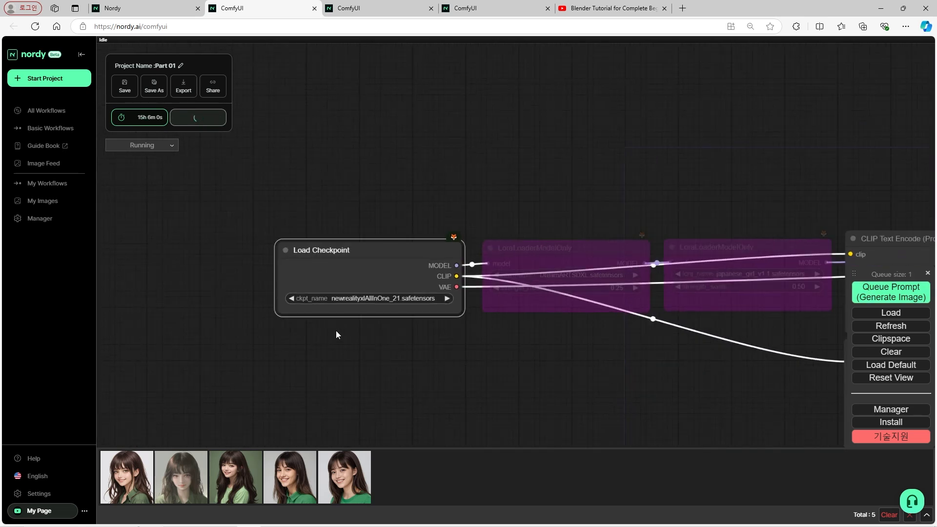
Follow the newrealityxlAllInOne_21 run through the KSampler and examine the finished portrait in the Save Image node
drag(414, 344, 294, 288)
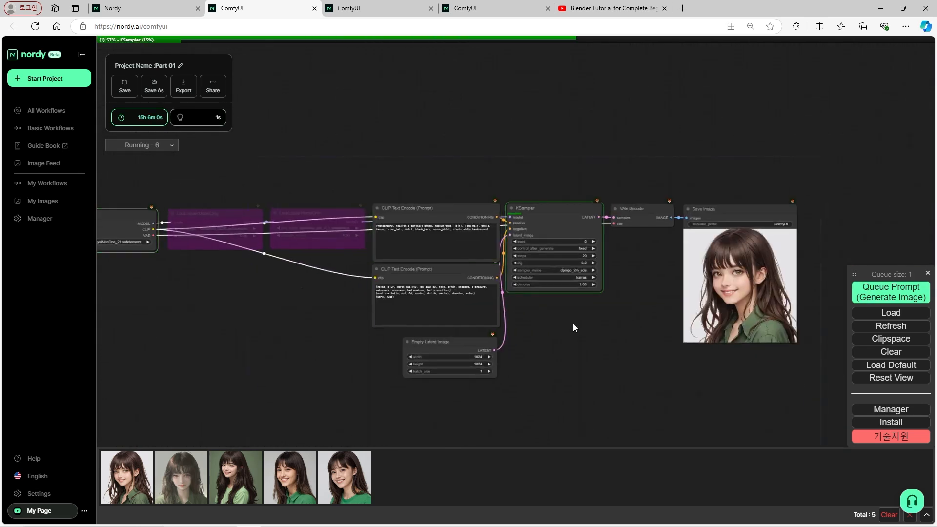
drag(560, 323, 501, 350)
scroll(500, 351, up, 1)
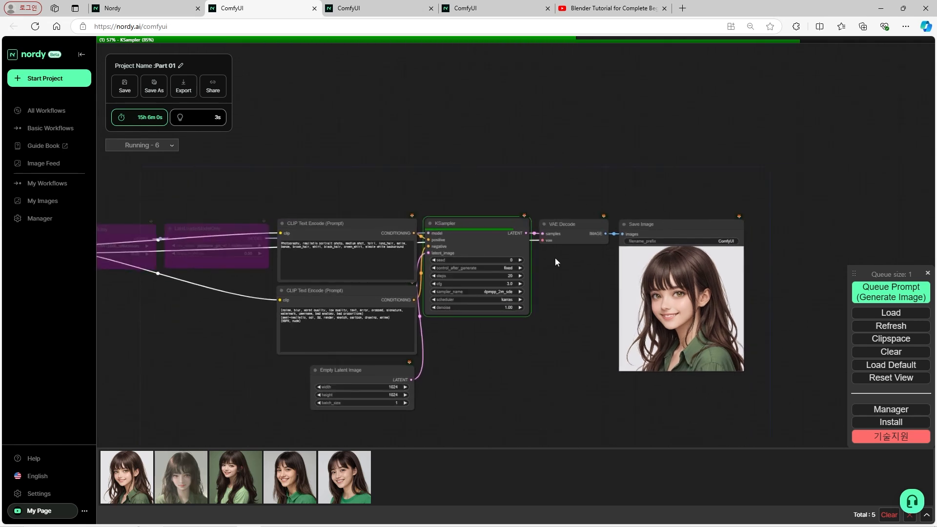
scroll(546, 256, up, 1)
scroll(756, 327, up, 9)
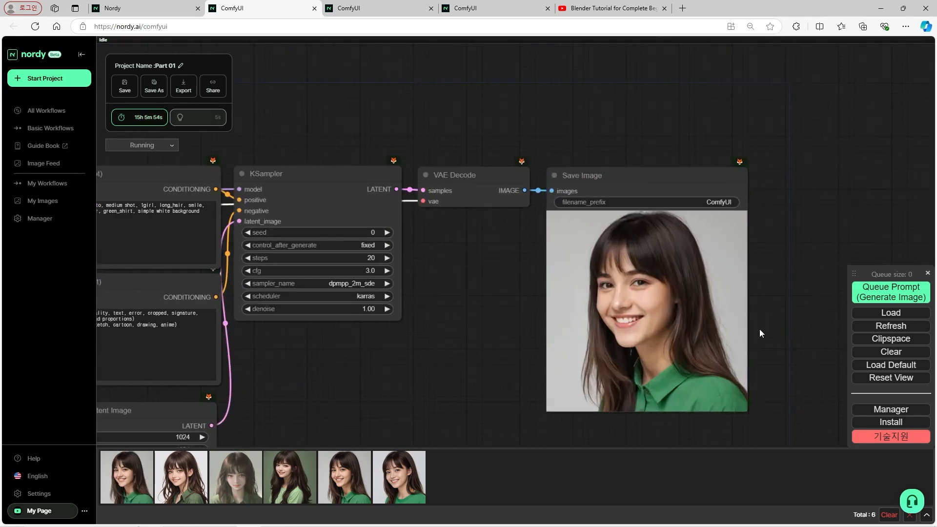
scroll(708, 268, up, 2)
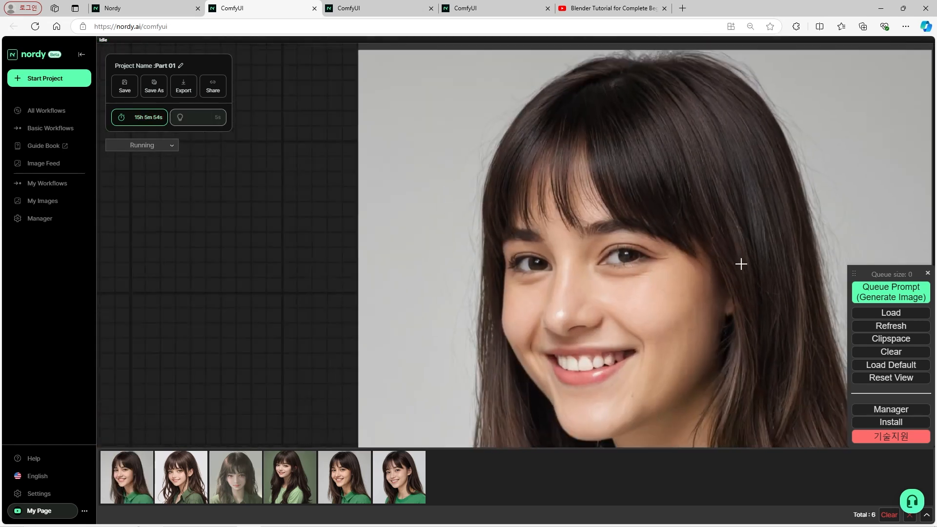
scroll(740, 263, down, 12)
Review the Load Checkpoint node with newrealityxlAllInOne_21 and its connections to the bypassed LoRA nodes
drag(528, 321, 646, 322)
scroll(305, 315, up, 4)
drag(326, 315, 612, 371)
scroll(276, 259, up, 6)
drag(283, 276, 320, 318)
scroll(391, 258, up, 2)
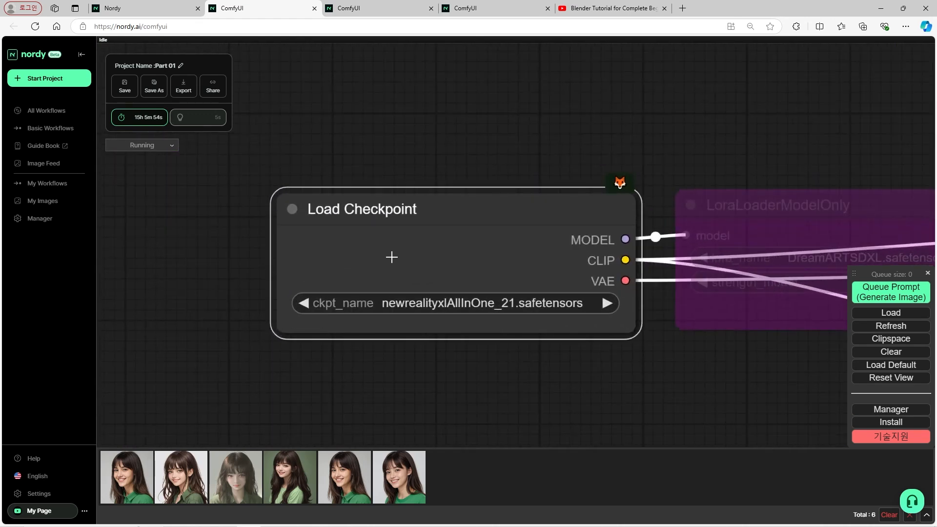
drag(386, 239, 414, 241)
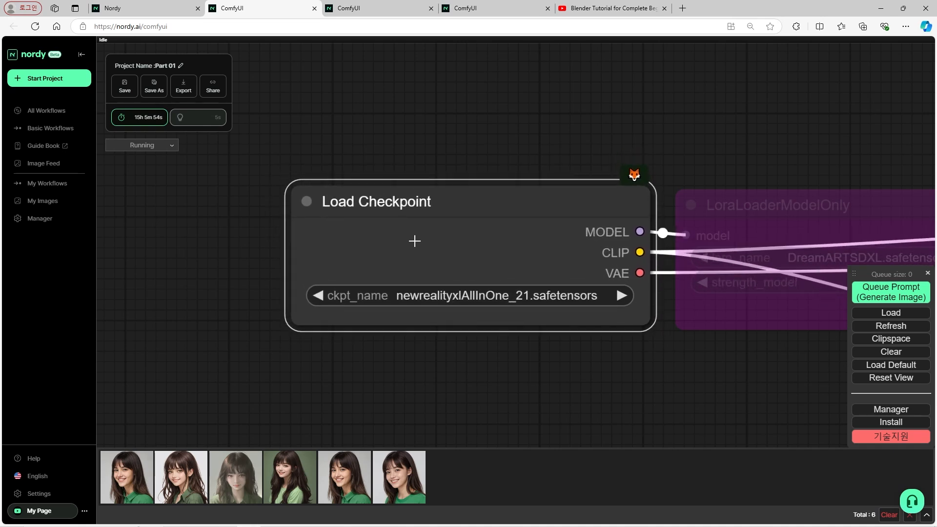
drag(415, 241, 450, 246)
drag(608, 371, 257, 371)
Remove the bypass from the first LoraLoaderModelOnly node, which uses DreamARTSDXL.safetensors, and inspect its settings
click(484, 239)
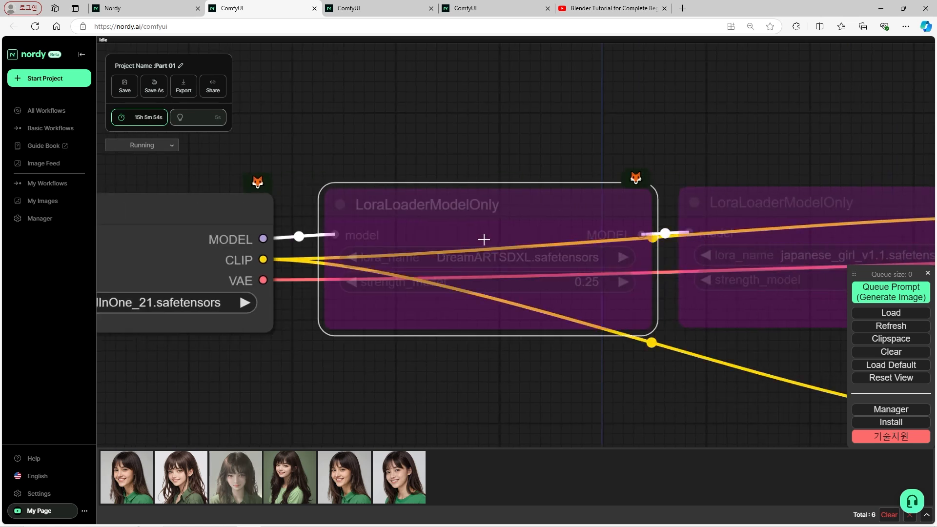
right_click(480, 225)
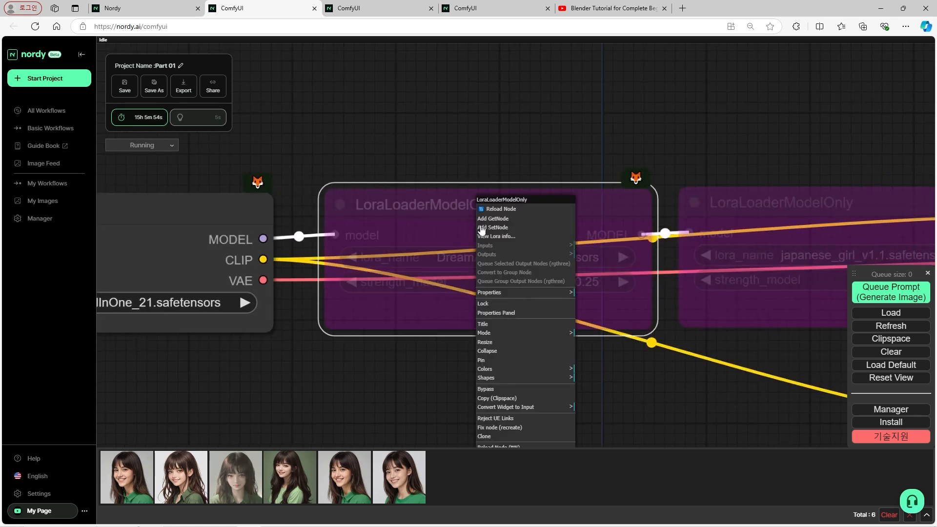
click(511, 390)
drag(444, 224, 424, 214)
scroll(381, 346, down, 6)
scroll(435, 365, up, 6)
drag(454, 351, 420, 365)
scroll(402, 349, down, 10)
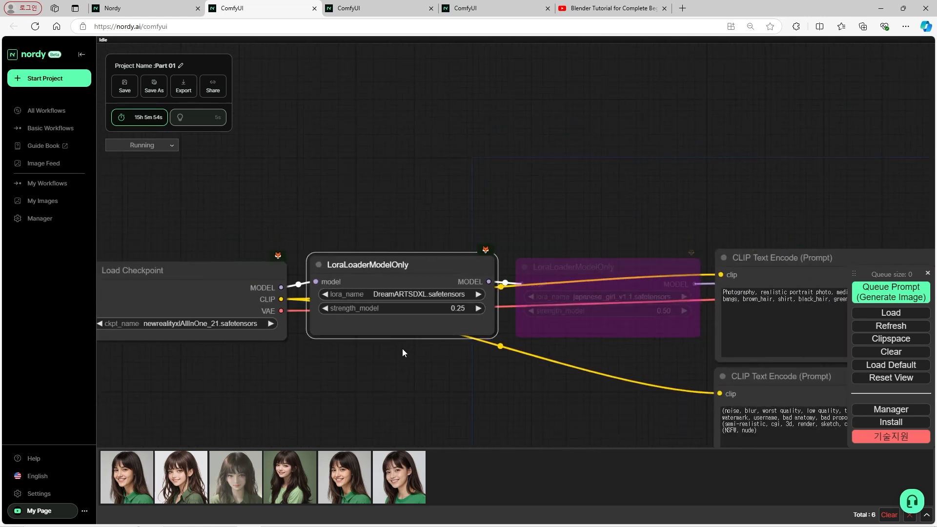
scroll(403, 349, up, 6)
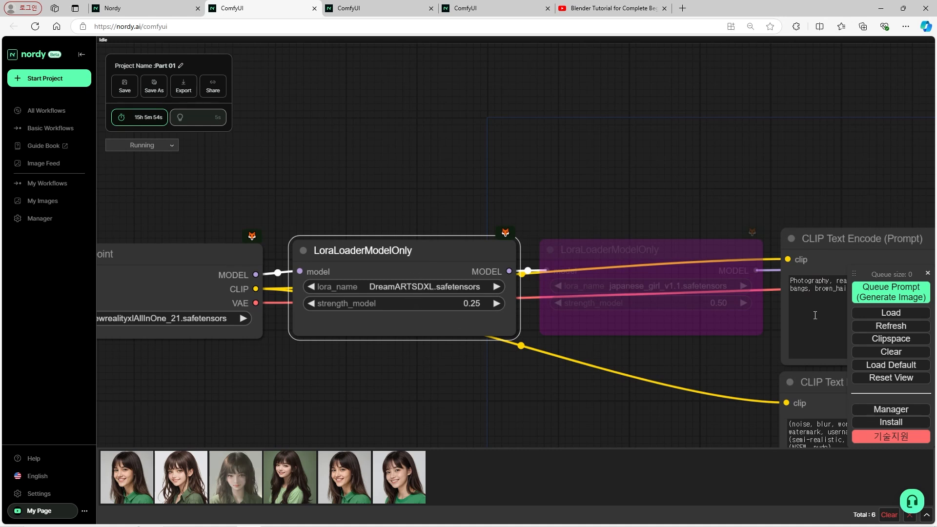
Generate the portrait with the DreamARTSDXL LoRA active and examine the result in the Save Image node
click(860, 297)
scroll(385, 383, down, 6)
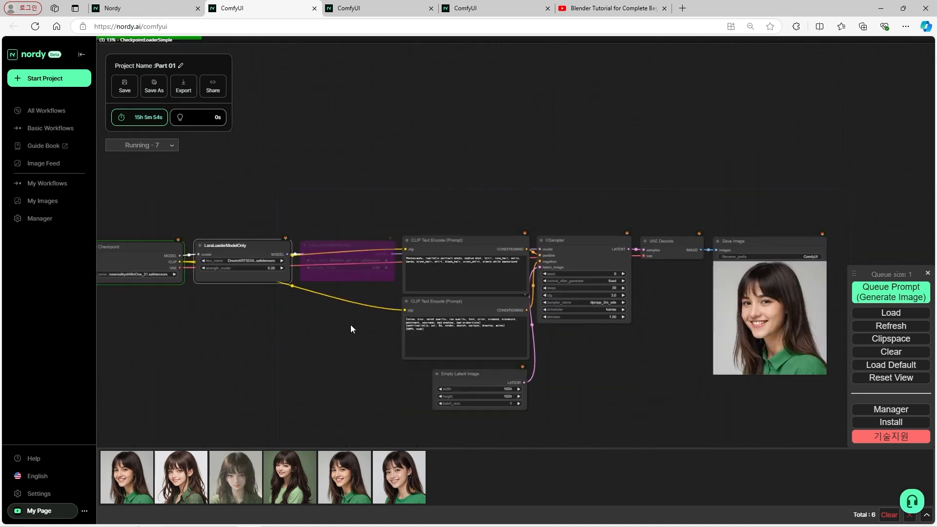
scroll(225, 309, up, 1)
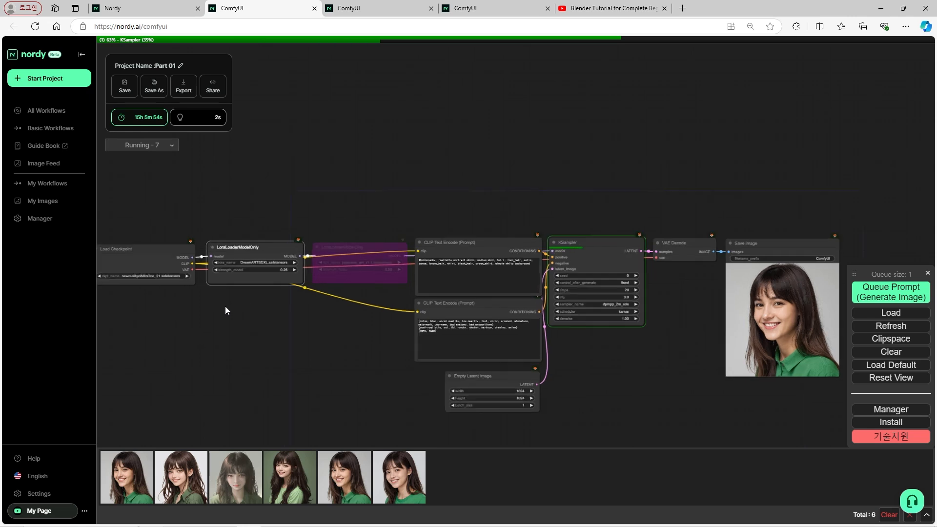
drag(603, 346, 450, 347)
scroll(543, 366, up, 5)
scroll(543, 367, up, 2)
scroll(498, 367, down, 2)
Set the first LoraLoaderModelOnly node's lora_name to CLAYMATE_V2.03_.safetensors and its strength_model to 1.00
drag(390, 368, 644, 364)
drag(181, 346, 538, 377)
scroll(469, 342, up, 2)
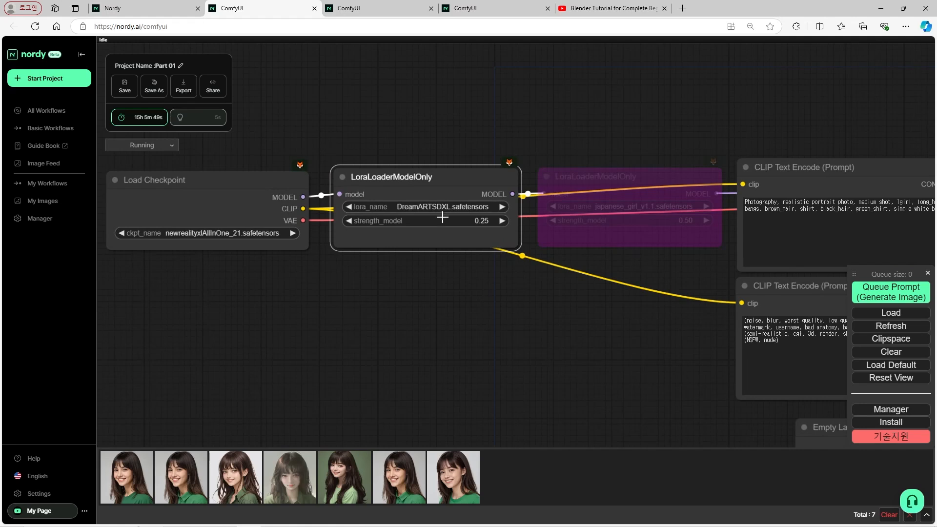
click(441, 206)
text(ck)
key(BackSpace)
text(l)
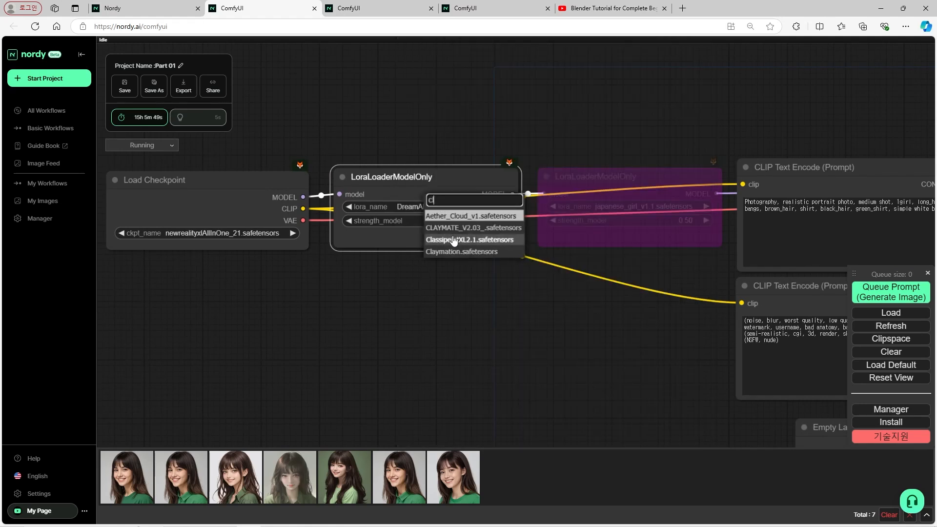
click(468, 227)
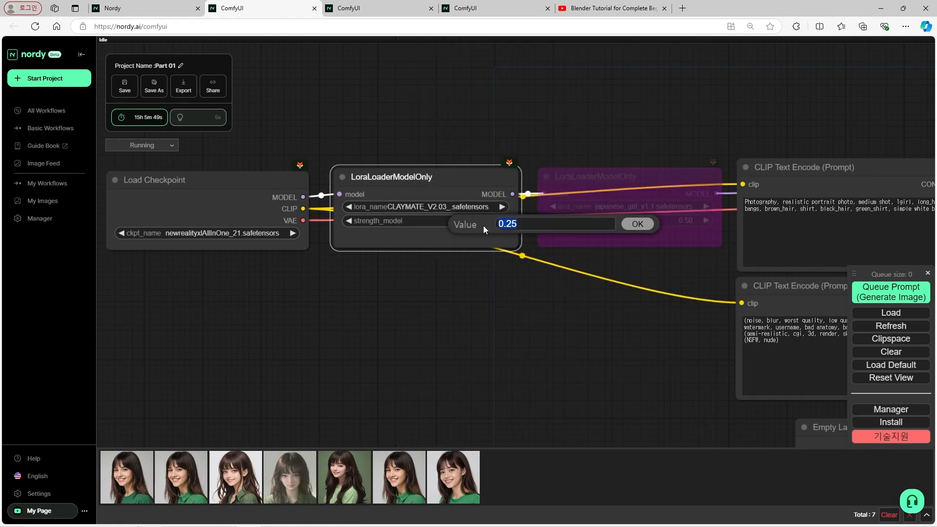
text(1)
key(Return)
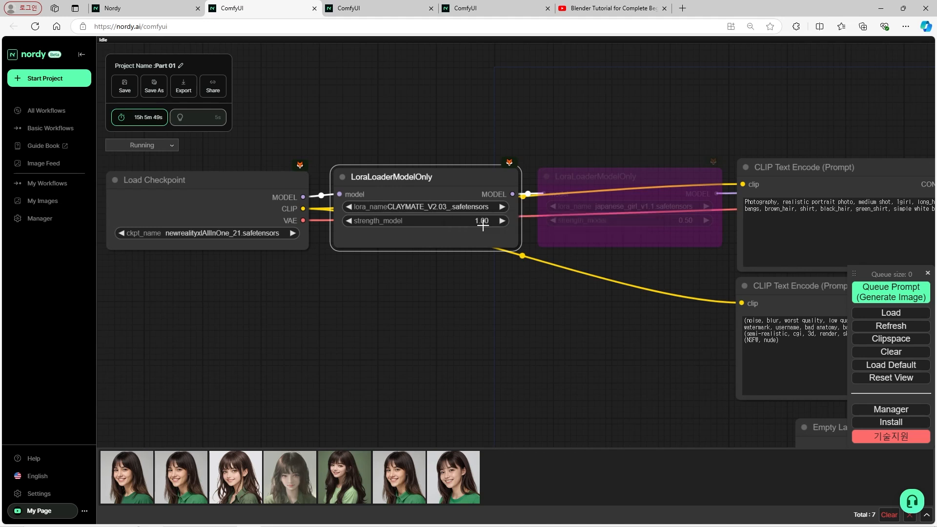
Generate the portrait with the CLAYMATE LoRA and examine the result up close in the Save Image node
click(873, 299)
scroll(523, 125, up, 6)
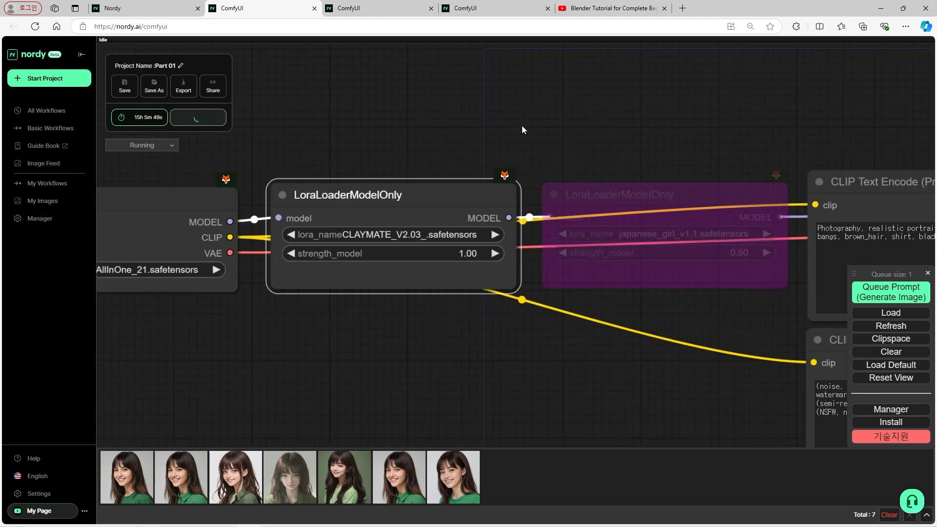
scroll(358, 173, down, 6)
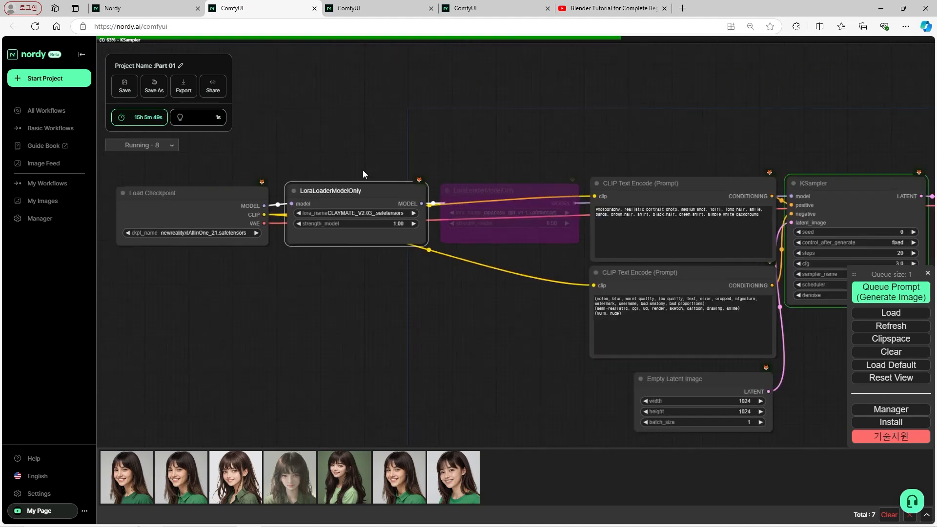
scroll(649, 291, up, 1)
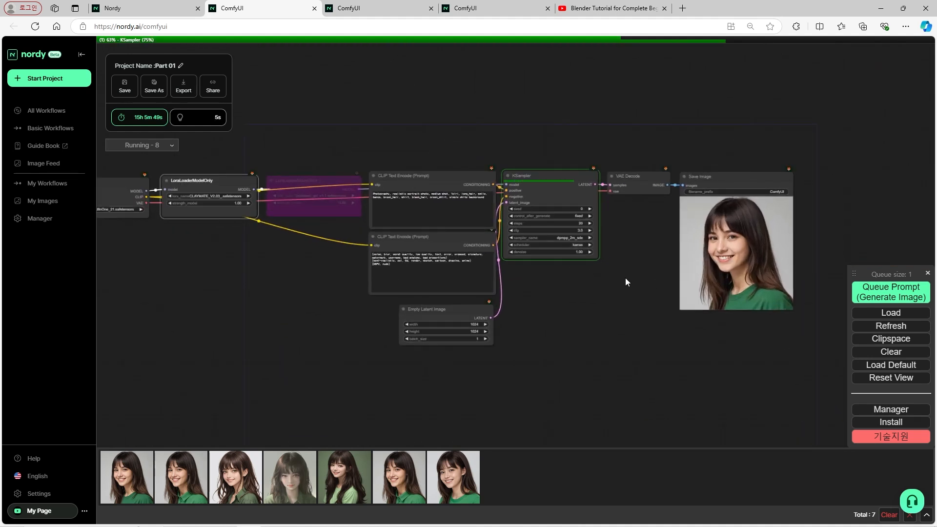
scroll(816, 317, up, 2)
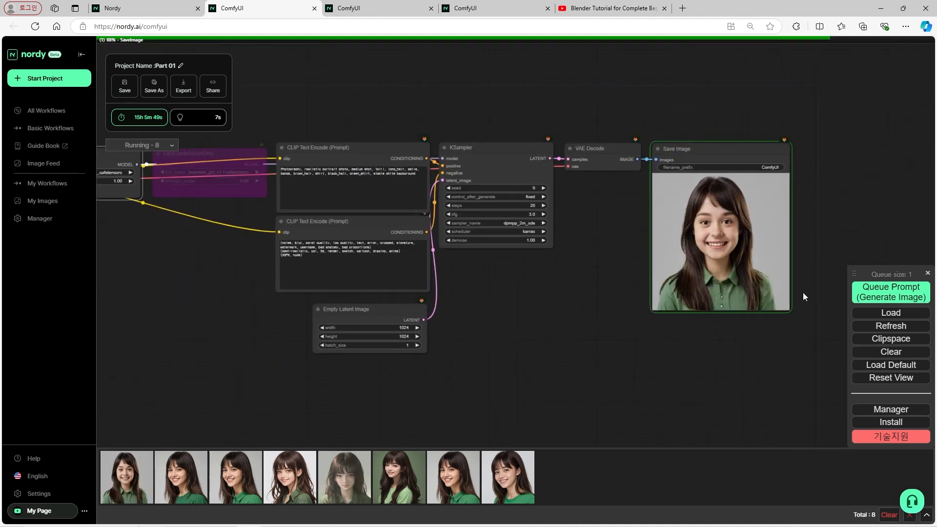
scroll(804, 292, up, 12)
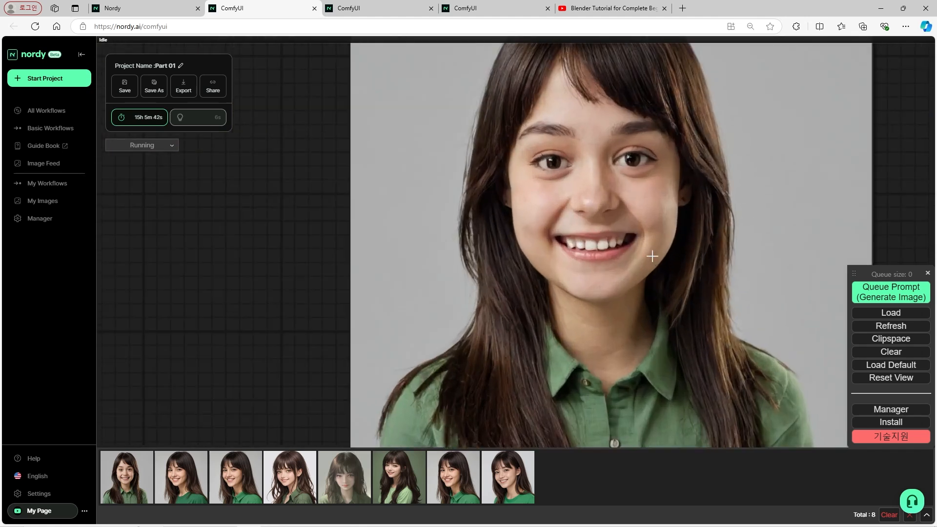
scroll(652, 256, down, 10)
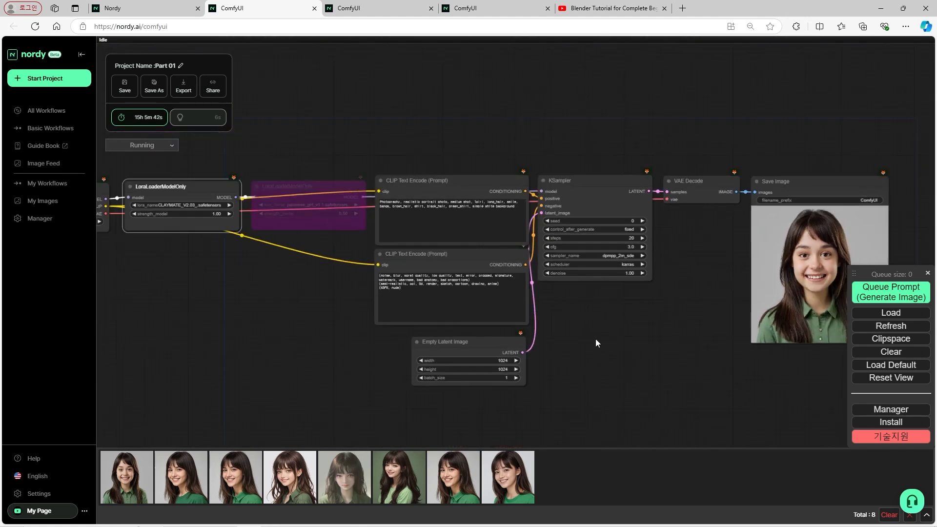
Open the lora_name choices of the first LoraLoaderModelOnly node and browse the available LoRA files
drag(595, 339, 757, 338)
drag(326, 312, 430, 331)
scroll(435, 312, up, 7)
drag(440, 274, 436, 351)
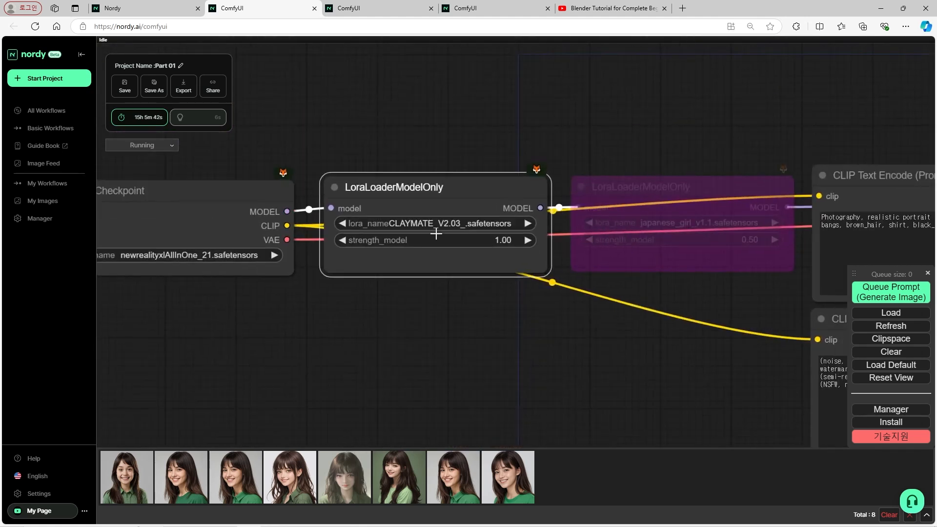
click(436, 223)
scroll(431, 183, down, 1)
scroll(431, 183, down, 10)
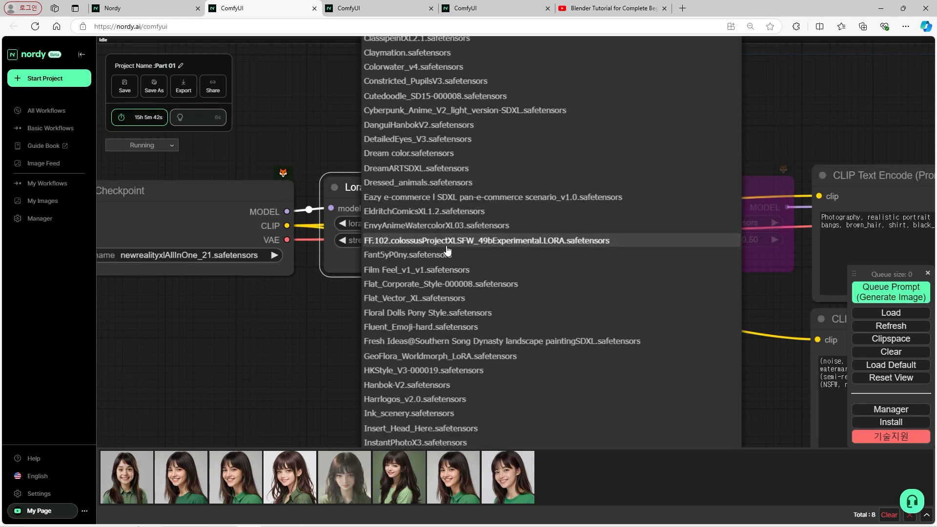
scroll(456, 271, down, 1)
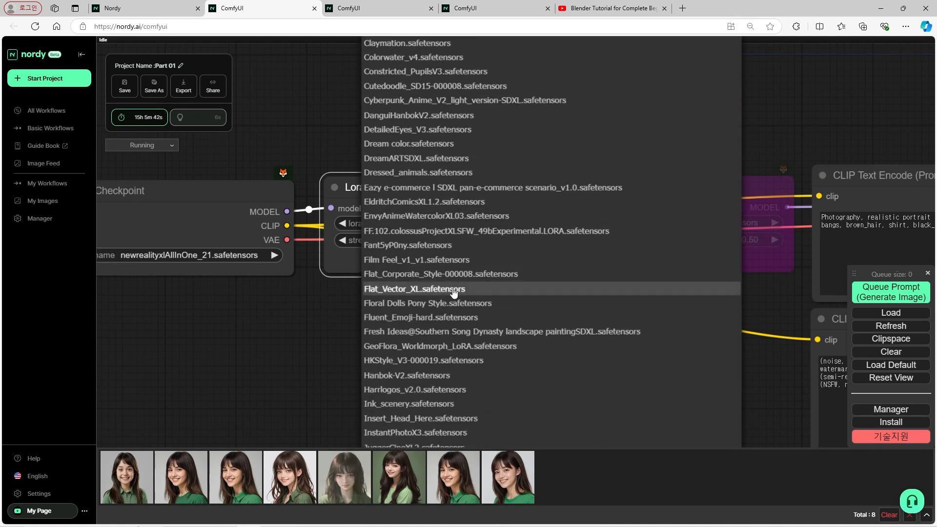
Load Flat_Vector_XL.safetensors in the first LoRA loader, generate an image and view it in the Save Image node
click(454, 289)
scroll(332, 304, down, 5)
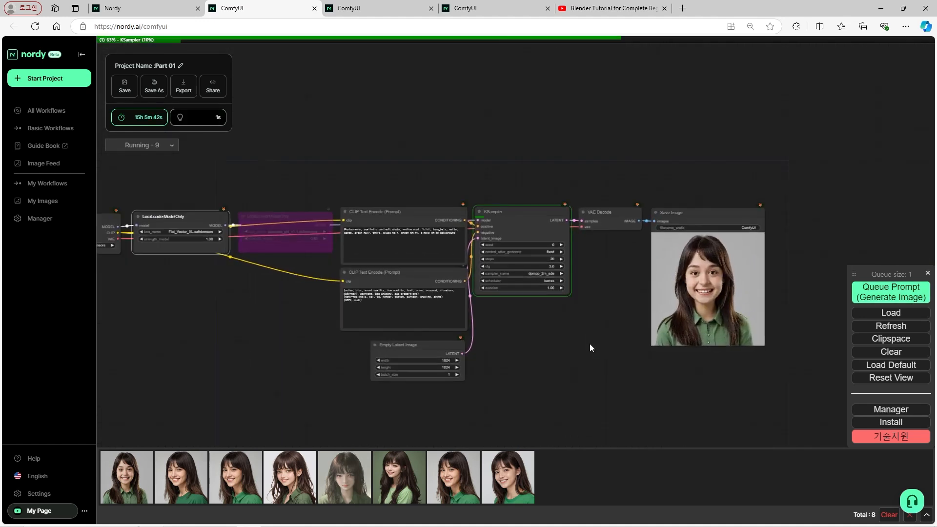
scroll(590, 343, up, 5)
drag(617, 303, 403, 318)
scroll(403, 312, up, 3)
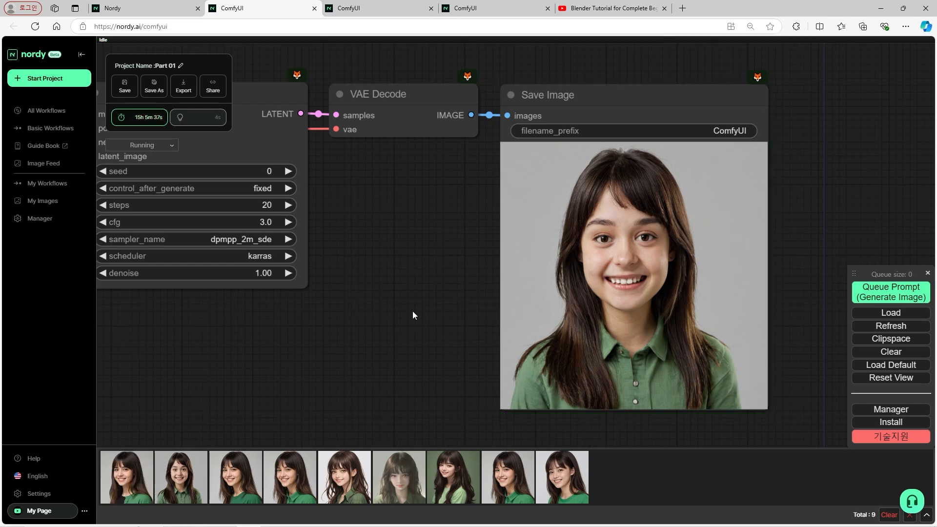
scroll(411, 311, down, 5)
drag(424, 305, 678, 304)
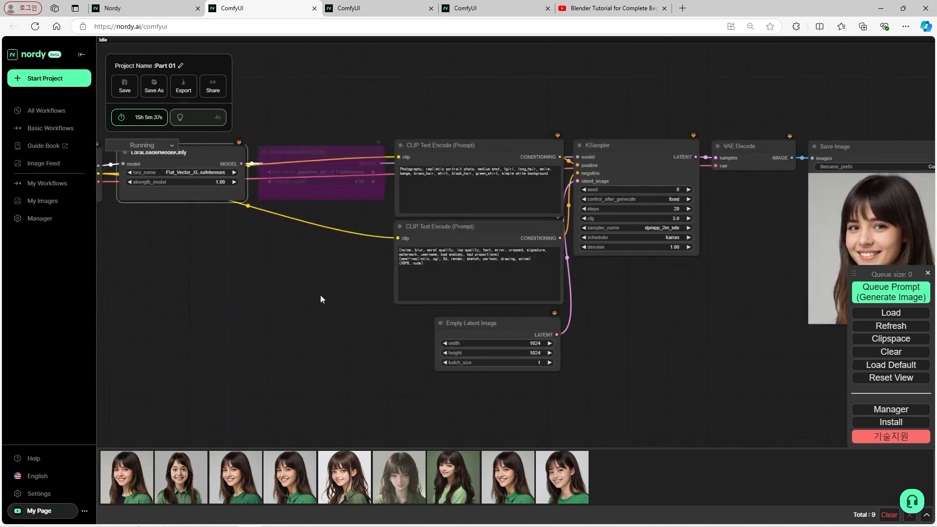
Set the Load Checkpoint node to dreamshaperXL_alpha2Xl10.safetensors and generate an image
drag(136, 233, 509, 253)
scroll(508, 253, up, 5)
click(421, 198)
text(drea)
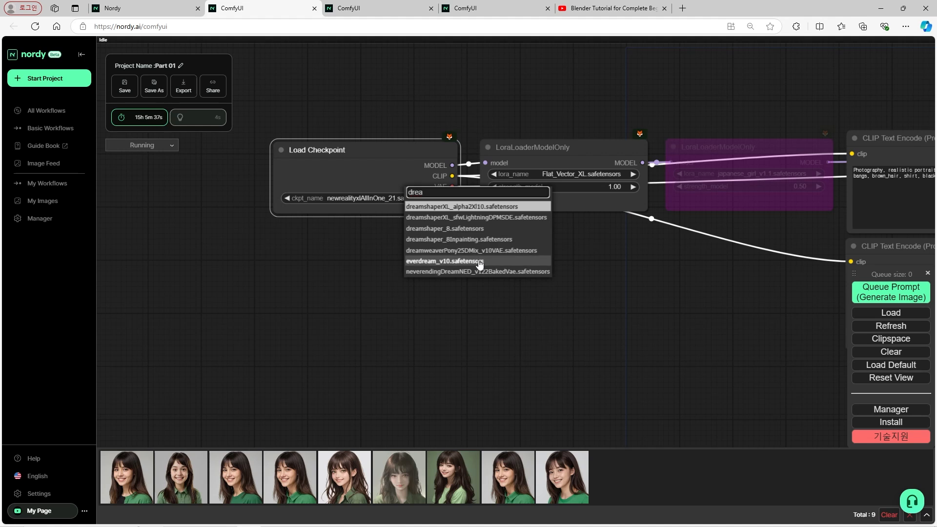
click(473, 208)
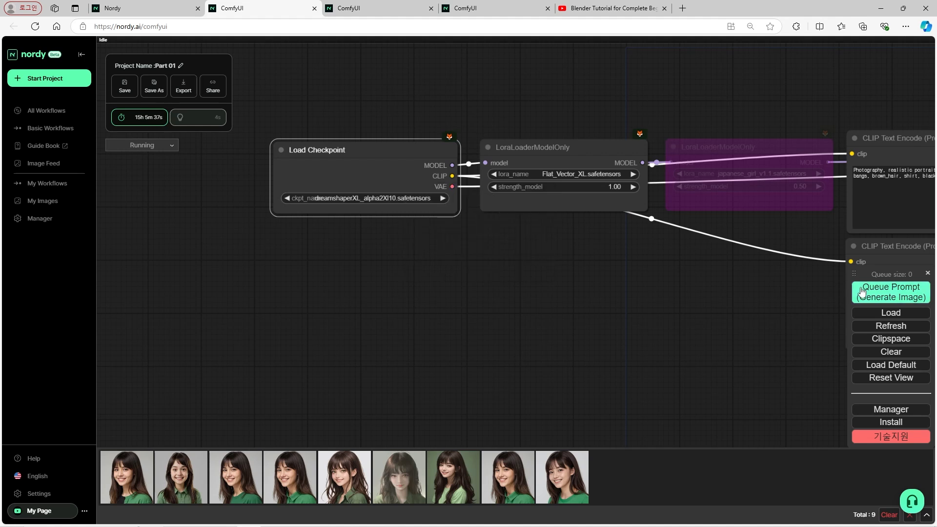
drag(375, 262, 432, 324)
scroll(432, 325, up, 3)
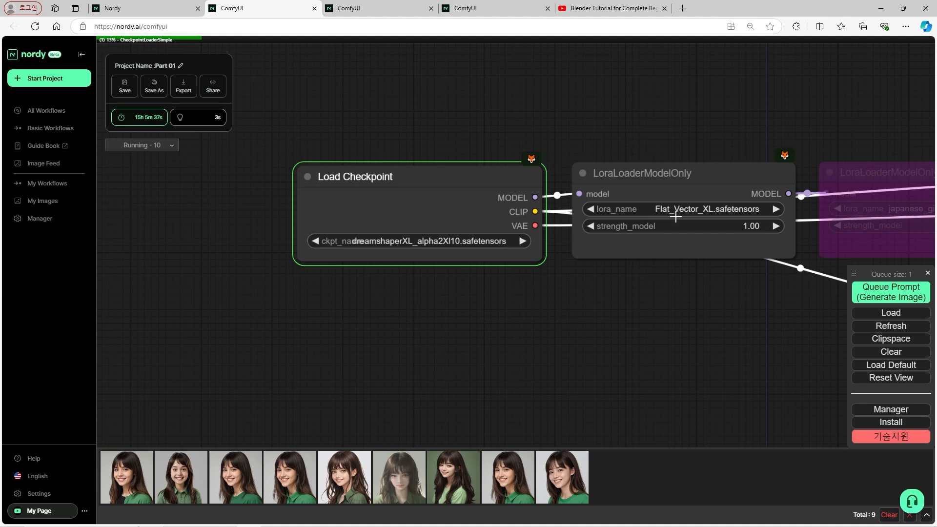
Examine the checkpoint and LoRA pairing while the queue runs, and inspect the resulting portrait in the Save Image node
scroll(458, 291, up, 6)
drag(432, 322, 416, 342)
scroll(480, 279, down, 3)
drag(646, 278, 532, 366)
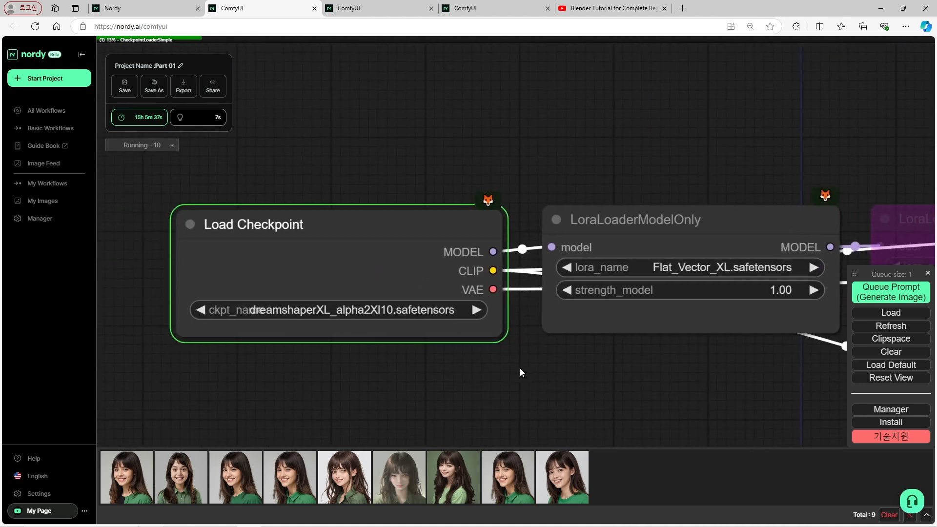
scroll(362, 350, up, 1)
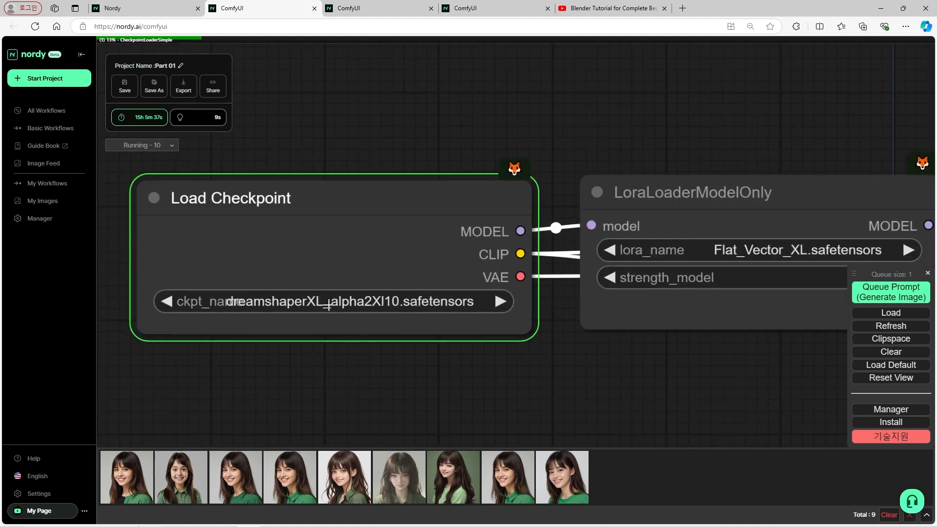
scroll(303, 329, down, 4)
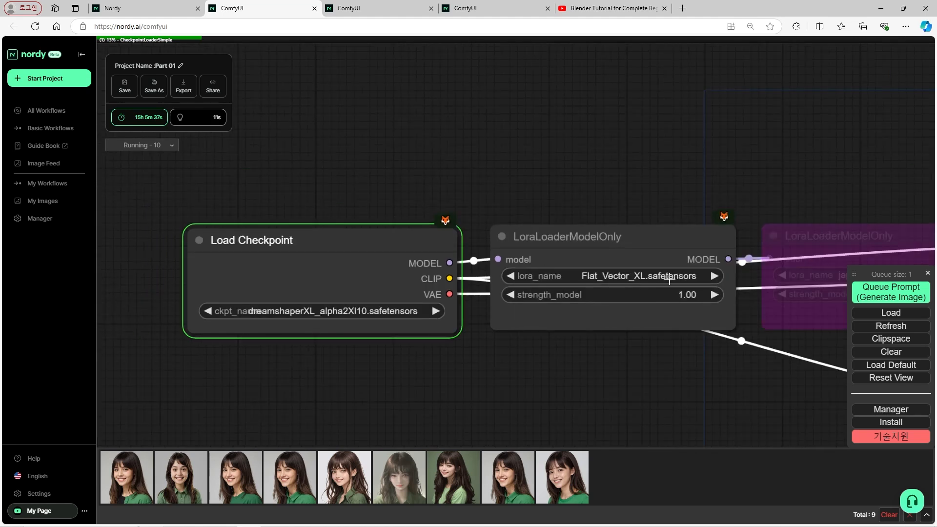
scroll(649, 276, up, 4)
scroll(529, 263, down, 3)
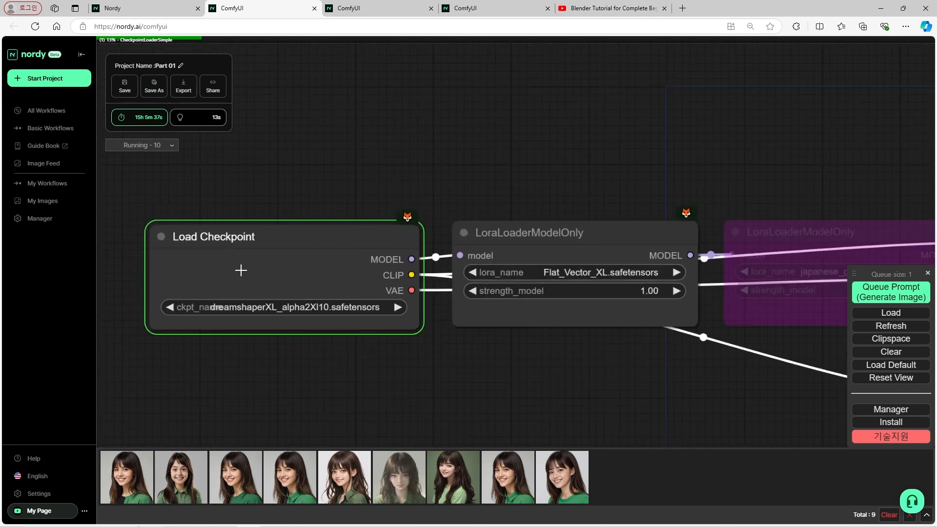
scroll(240, 270, down, 8)
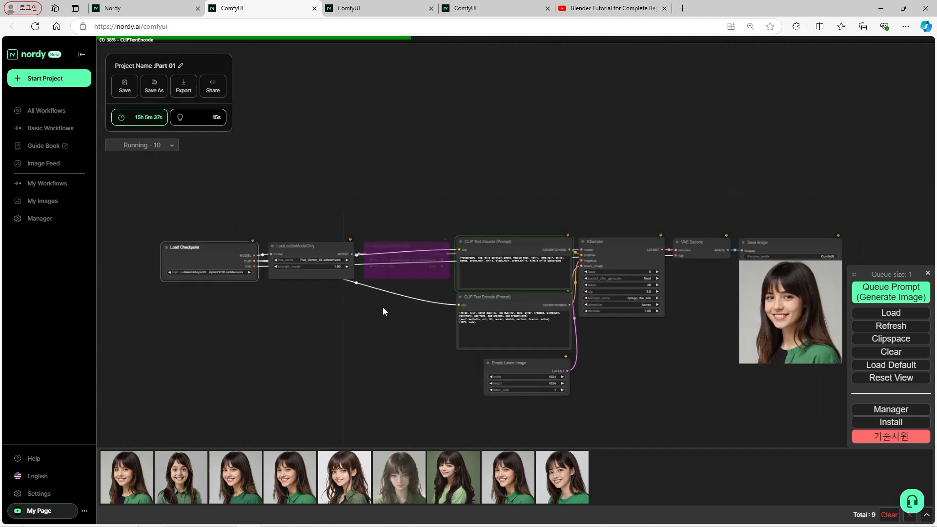
scroll(526, 330, up, 7)
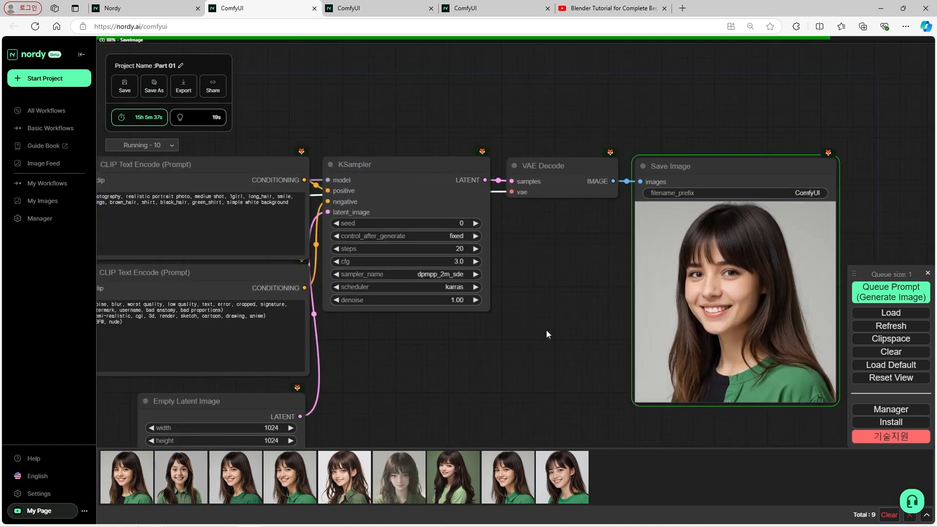
scroll(715, 298, up, 9)
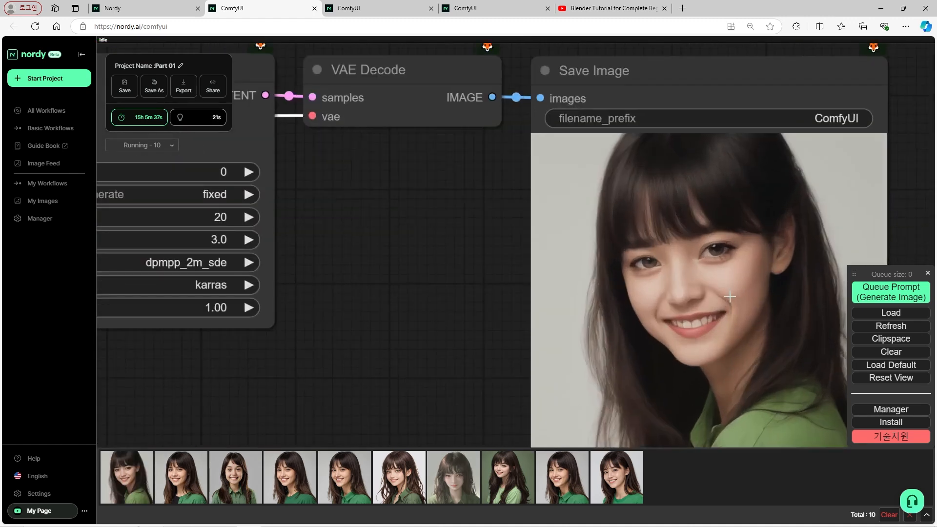
Switch the Load Checkpoint node to dreamshaper_8.safetensors
scroll(715, 298, down, 7)
scroll(715, 298, down, 4)
drag(564, 317, 834, 281)
drag(335, 306, 579, 345)
scroll(442, 263, up, 6)
mouse_move(420, 267)
mouse_down()
mouse_move(605, 360)
mouse_move(435, 270)
mouse_up()
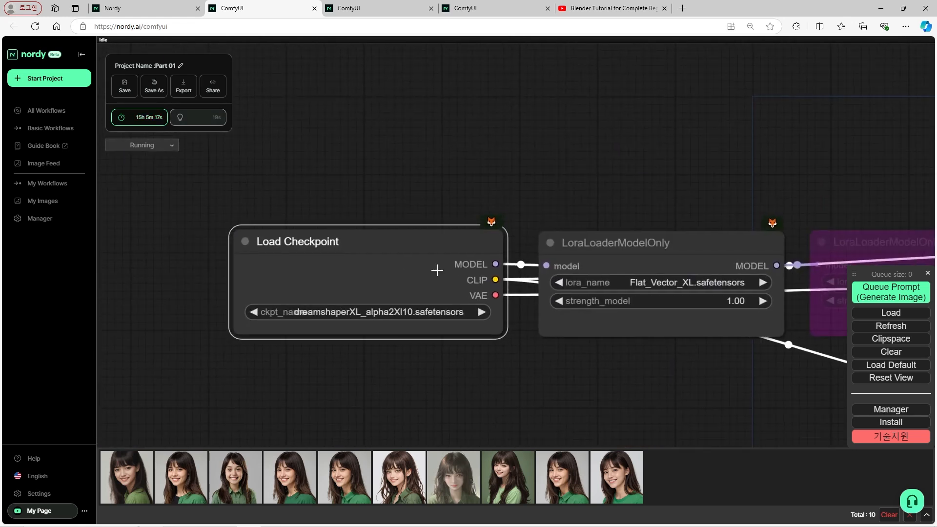
scroll(451, 351, up, 3)
click(402, 306)
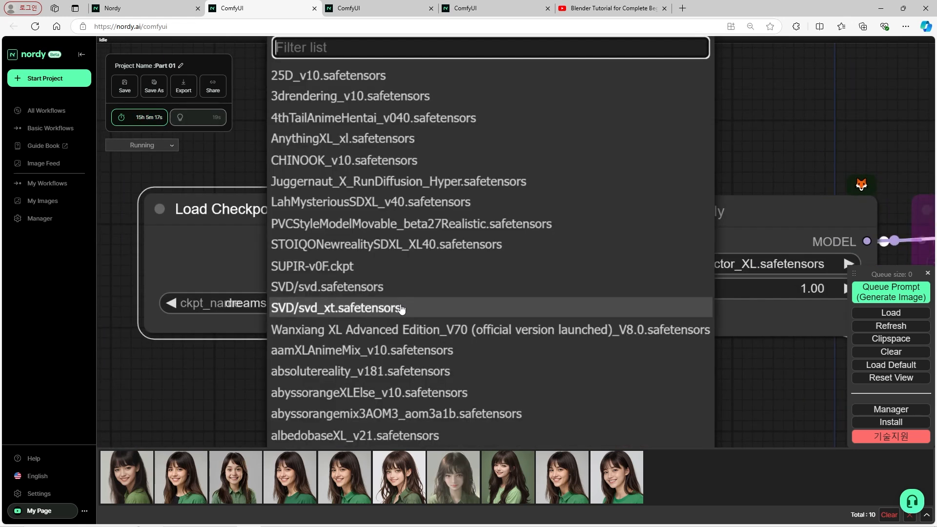
text(drea)
click(480, 323)
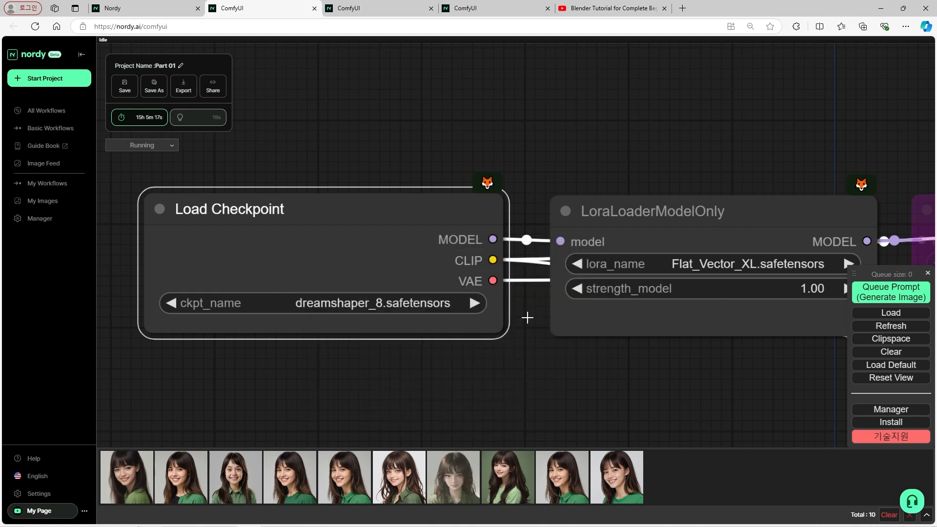
Generate an image with the dreamshaper_8 checkpoint and the Flat_Vector_XL LoRA, and view the result
scroll(503, 366, down, 5)
drag(555, 371, 492, 349)
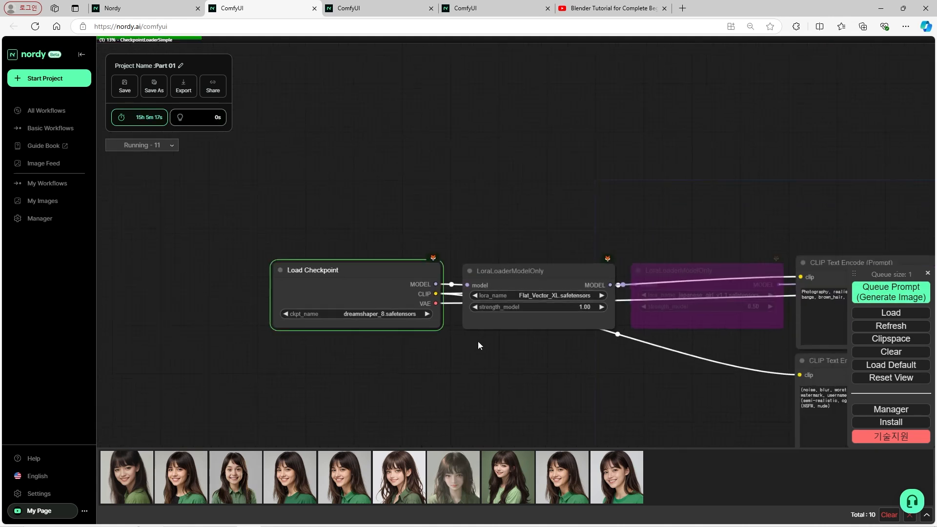
scroll(460, 336, up, 2)
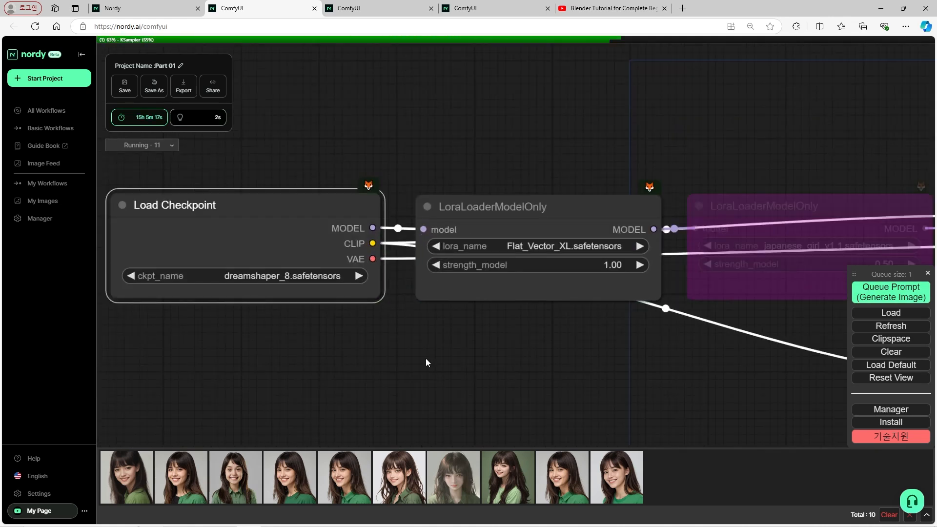
scroll(406, 354, down, 8)
scroll(609, 348, up, 6)
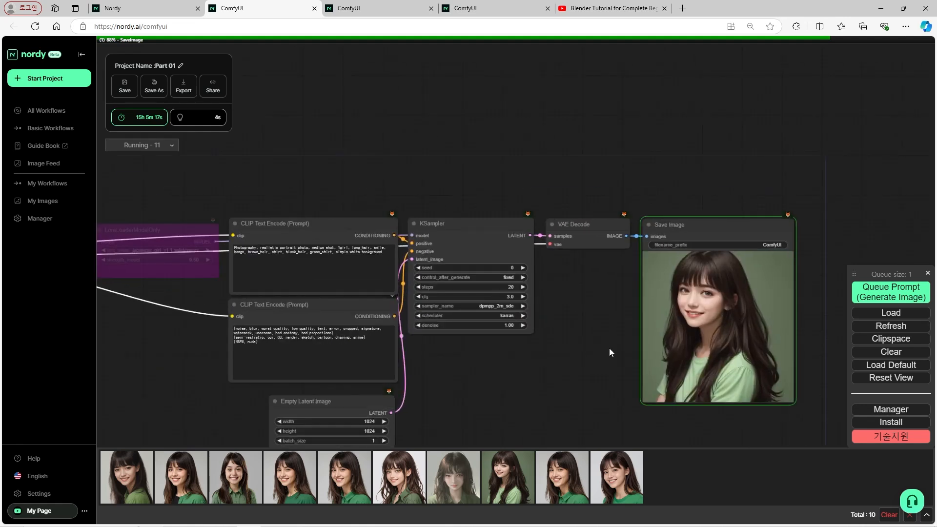
Shift the first LoRA loader node slightly upward and set the checkpoint to newrealityxlAllInOne_21.safetensors
drag(522, 366, 728, 355)
scroll(317, 362, up, 4)
drag(344, 367, 723, 436)
scroll(479, 329, up, 2)
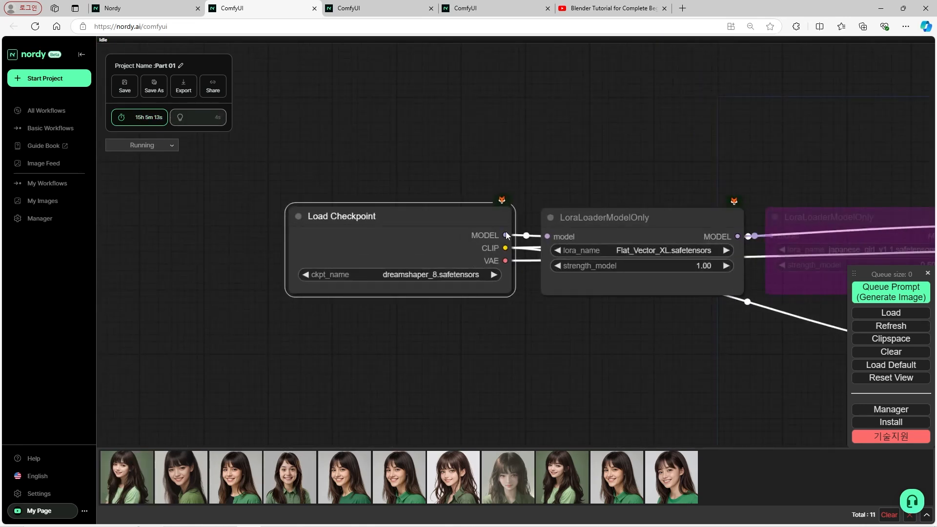
scroll(497, 323, up, 3)
drag(497, 323, 435, 372)
scroll(437, 333, down, 2)
drag(576, 277, 575, 251)
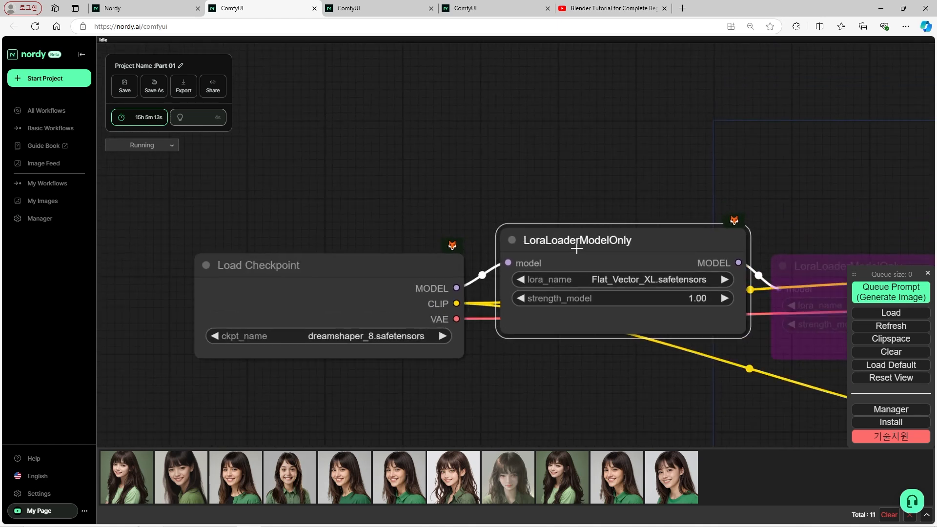
click(409, 342)
text(new)
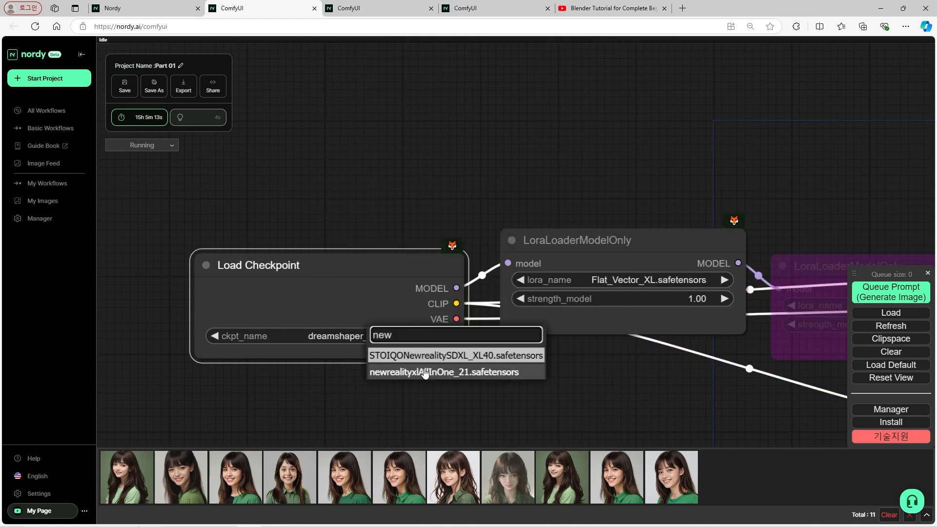
click(517, 370)
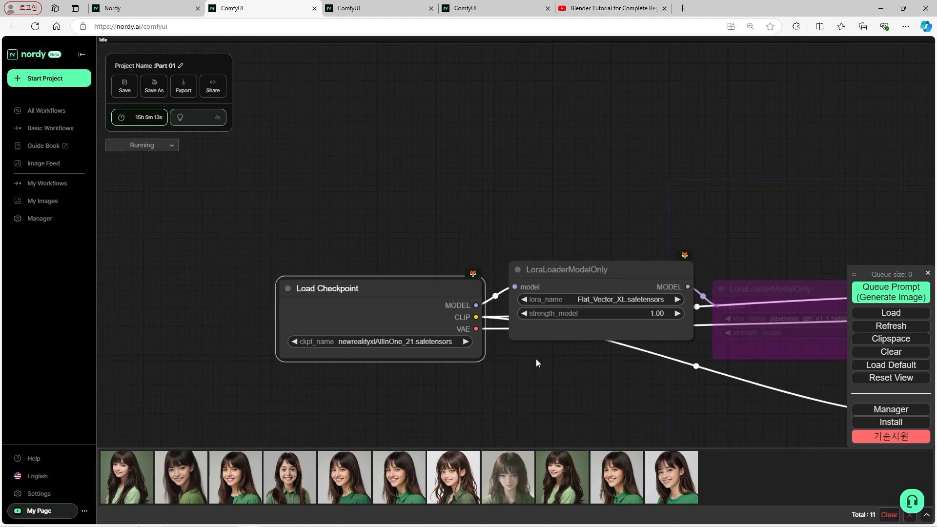
Rearrange the Load Checkpoint and first LoRA loader nodes so they sit nearly level side by side
drag(400, 311, 370, 295)
drag(568, 268, 549, 264)
scroll(485, 336, down, 3)
drag(551, 388, 490, 353)
drag(491, 240, 493, 229)
Browse the first LoRA loader's model list and choose SDXL_FILM_PHOTOGRAPHY_STYLE_BetaV0.4.safetensors
click(508, 263)
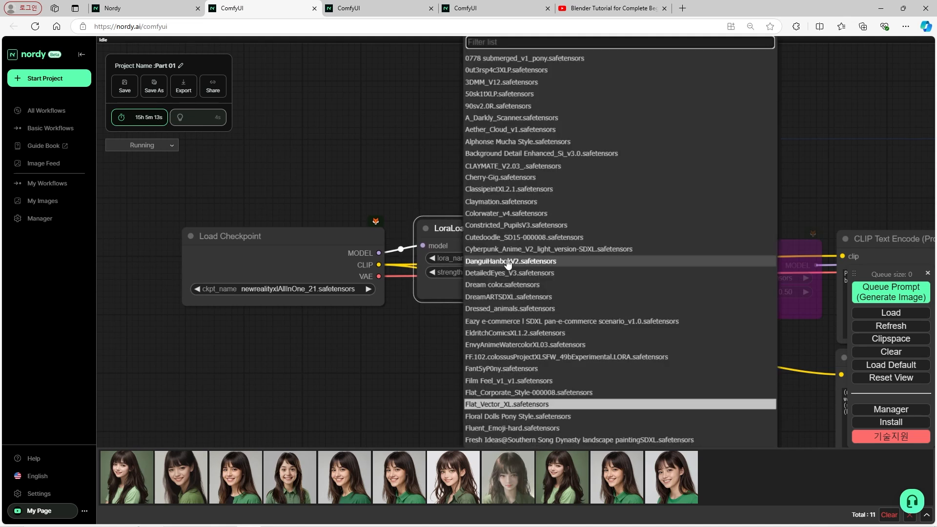
scroll(517, 293, down, 3)
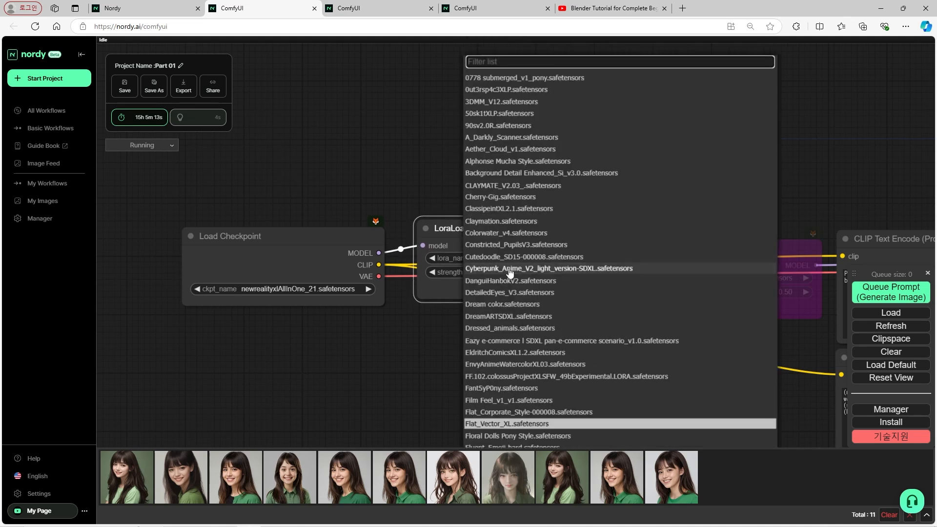
scroll(520, 301, down, 9)
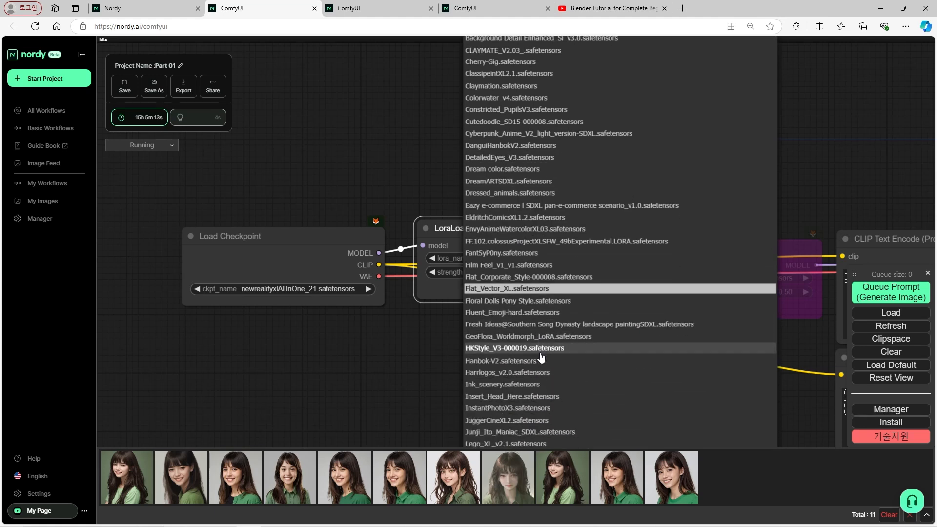
scroll(537, 347, down, 8)
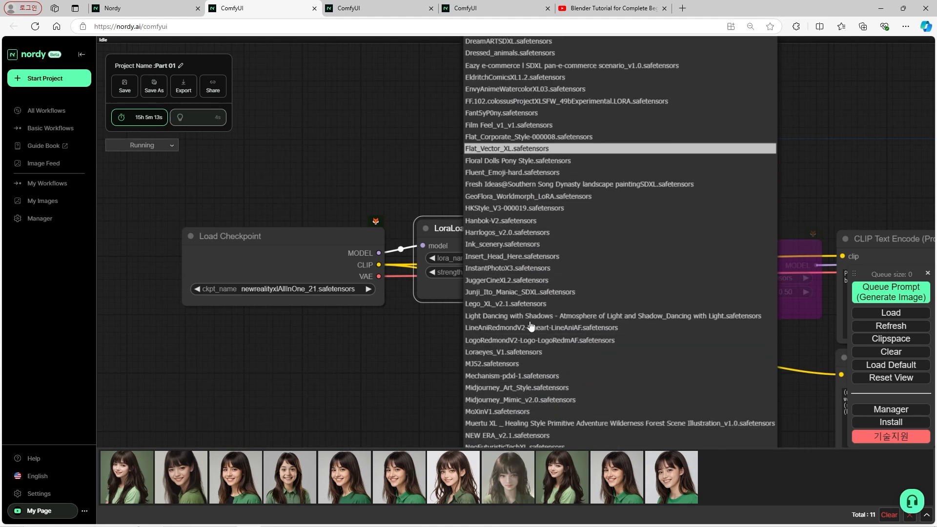
scroll(532, 332, down, 6)
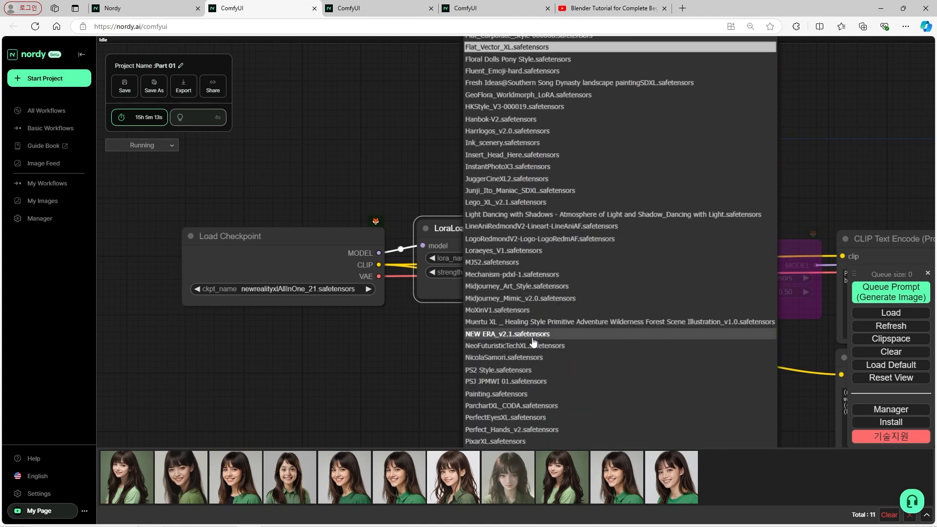
scroll(534, 347, down, 3)
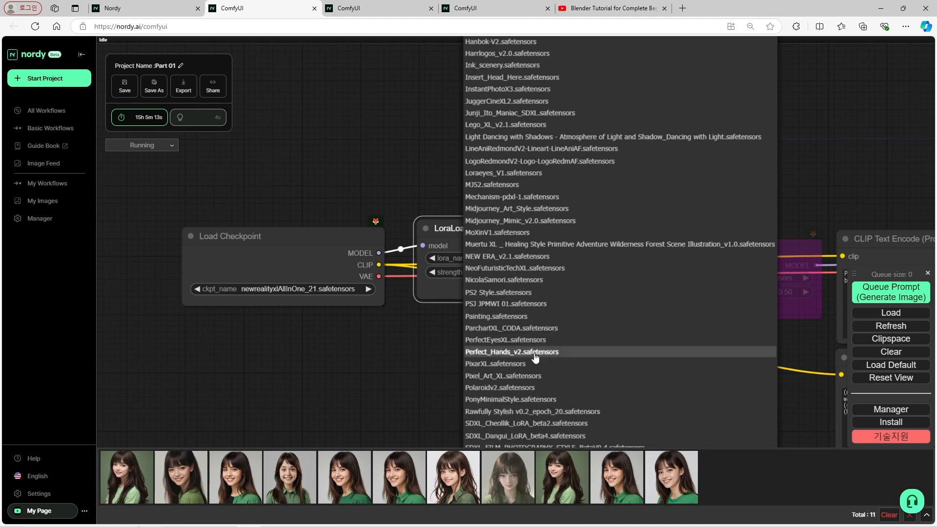
scroll(536, 364, down, 1)
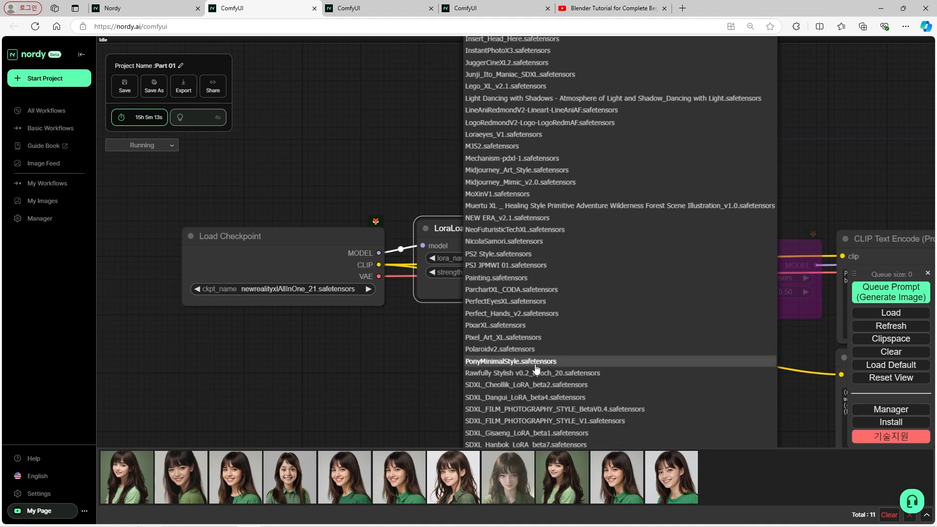
scroll(536, 384, down, 2)
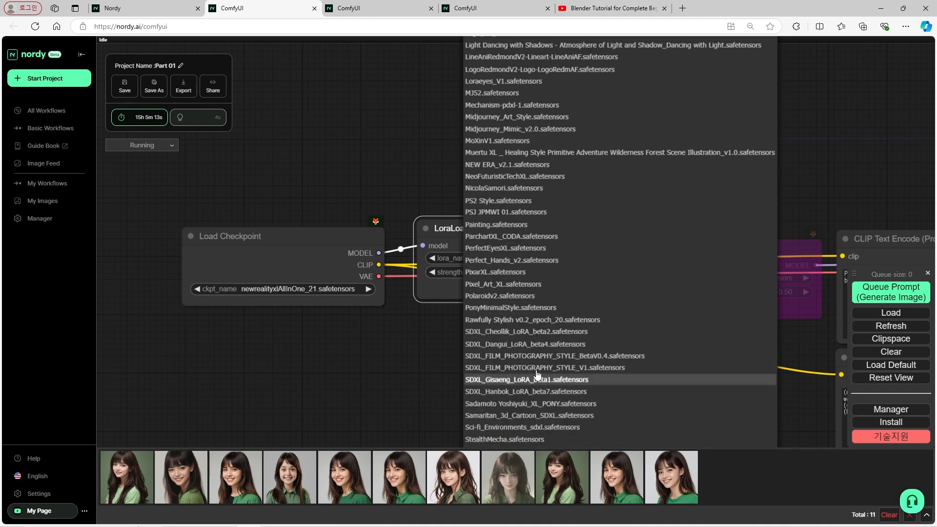
click(540, 357)
scroll(547, 344, down, 1)
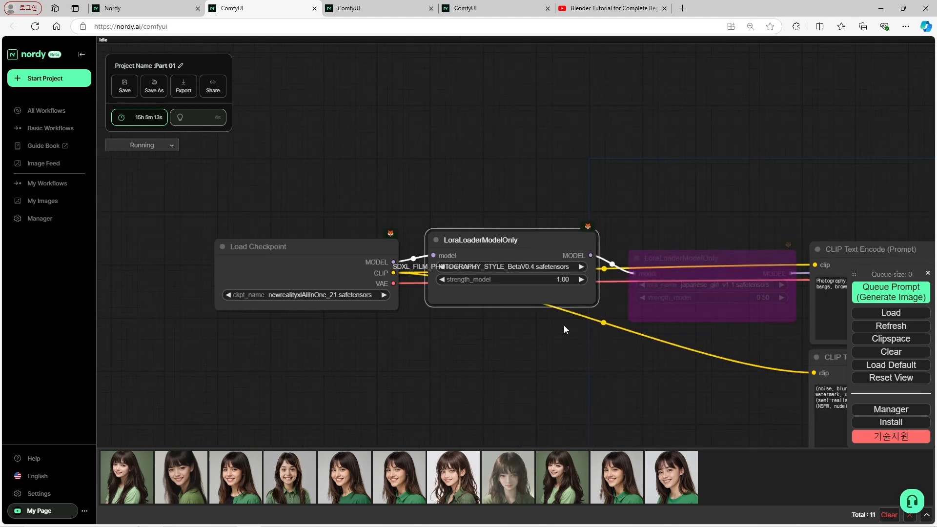
Generate an image with the film photography LoRA and view the result in the Save Image node
click(892, 291)
scroll(560, 253, down, 3)
drag(629, 331, 327, 303)
scroll(327, 303, down, 2)
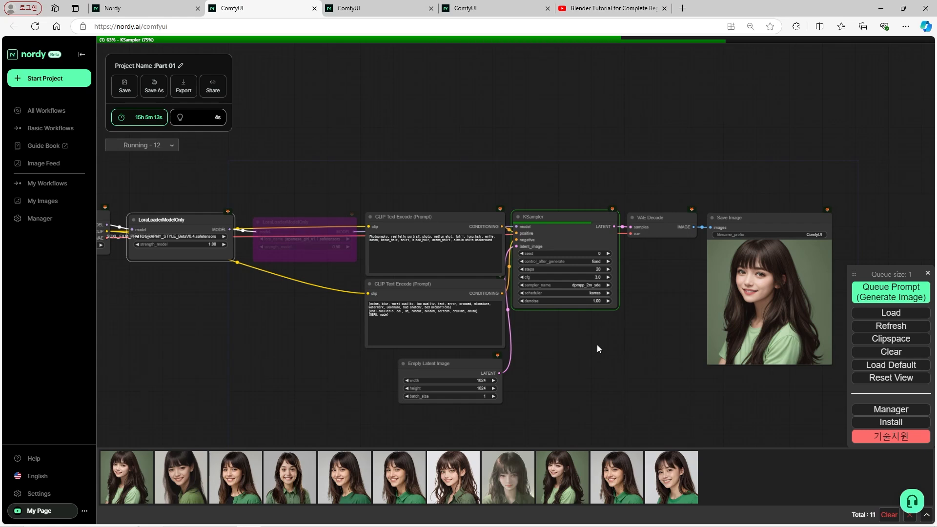
drag(614, 339, 586, 338)
scroll(585, 338, up, 1)
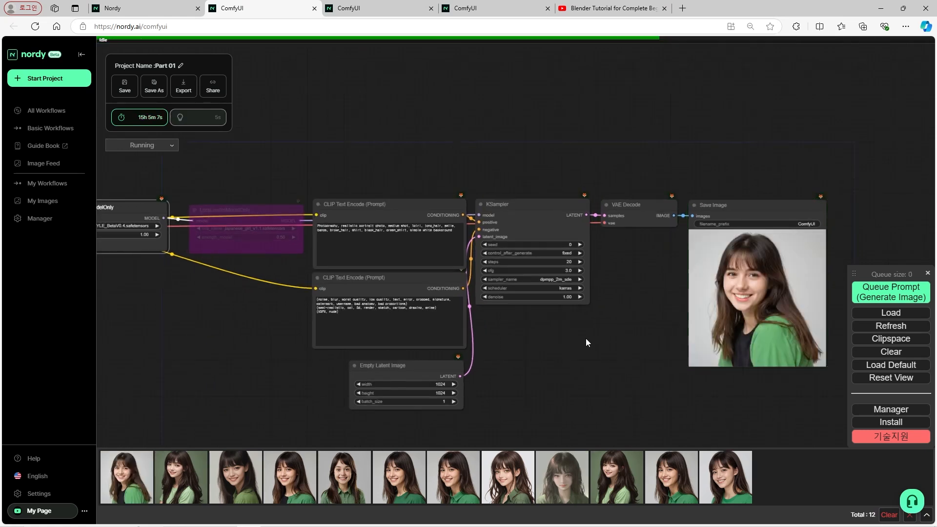
scroll(191, 285, up, 1)
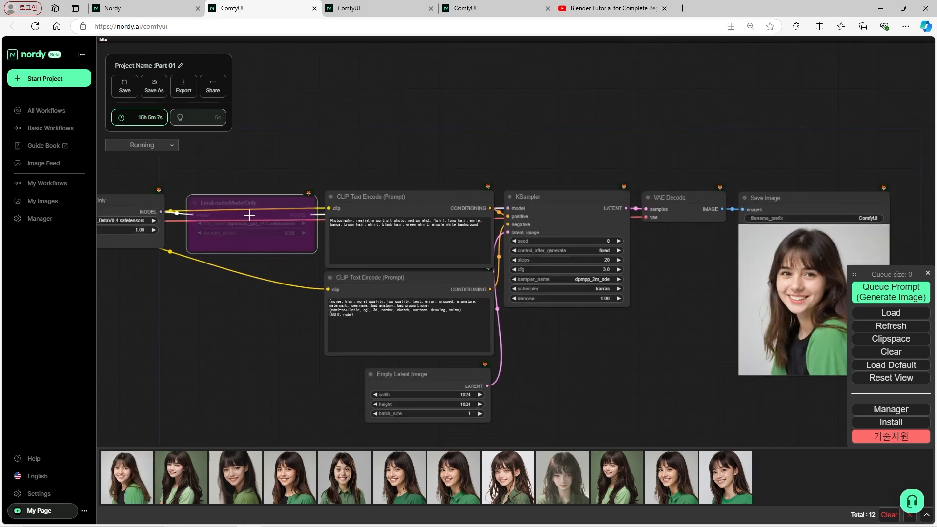
Re-enable the bypassed second LoRA loader using japanese_girl_v1.1.safetensors, then generate an image and inspect the portrait
right_click(252, 213)
click(271, 390)
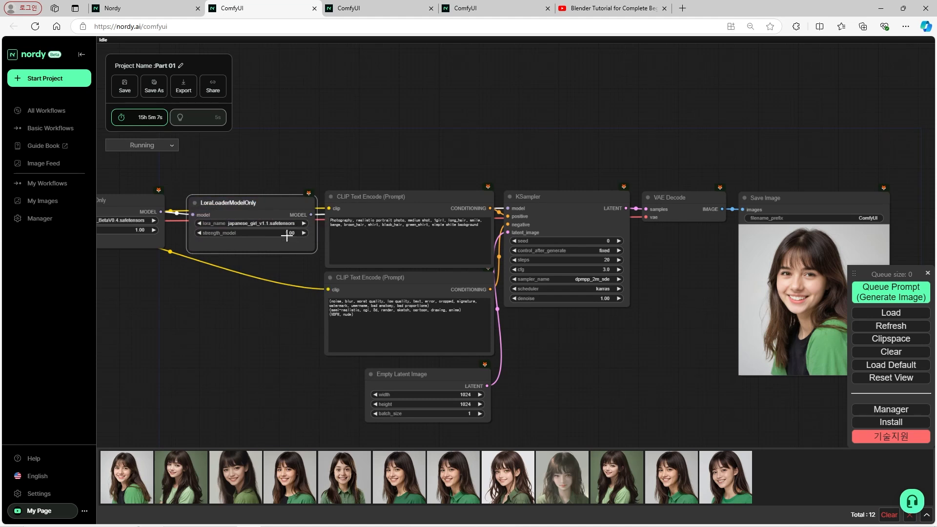
scroll(220, 259, up, 7)
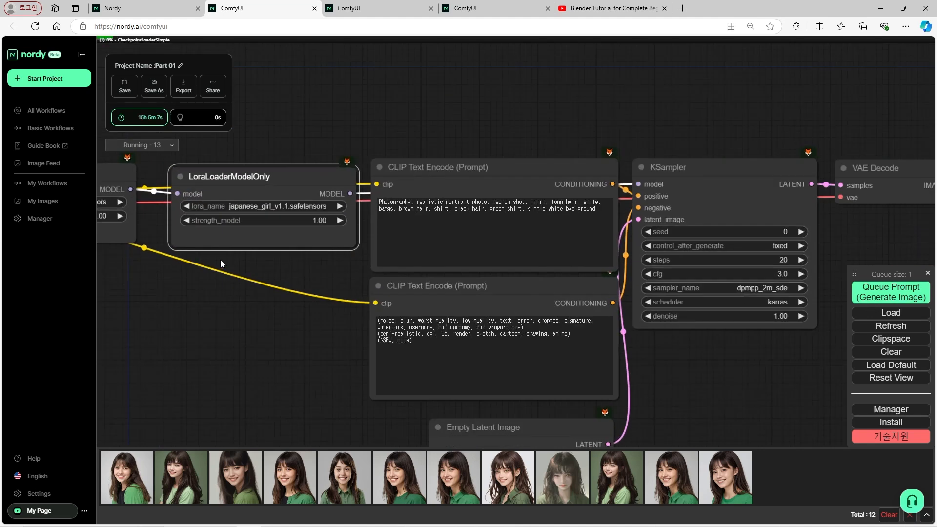
scroll(271, 325, down, 6)
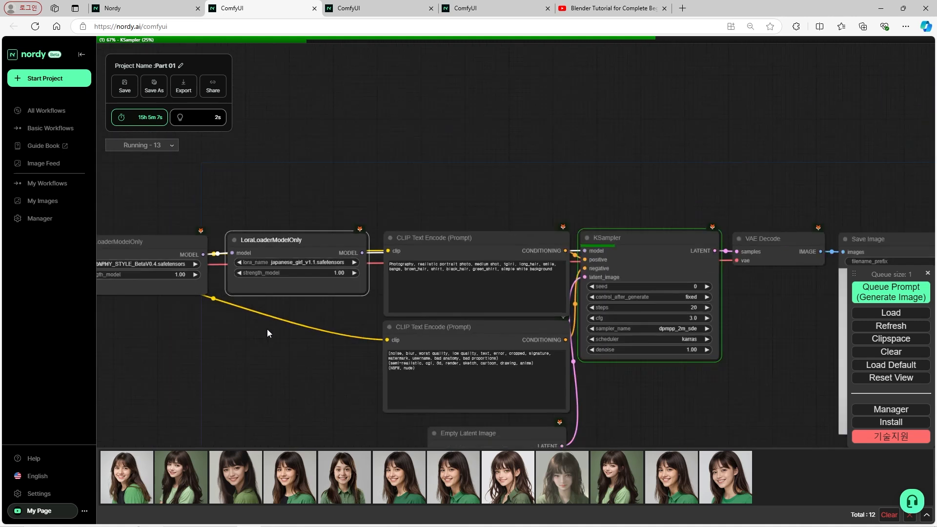
scroll(526, 214, up, 7)
scroll(379, 219, down, 8)
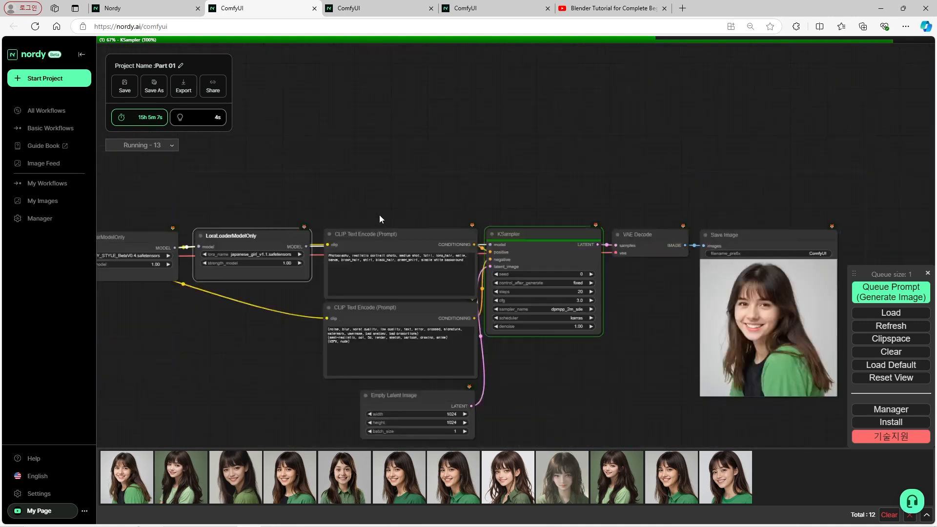
drag(652, 367, 587, 365)
scroll(722, 393, up, 12)
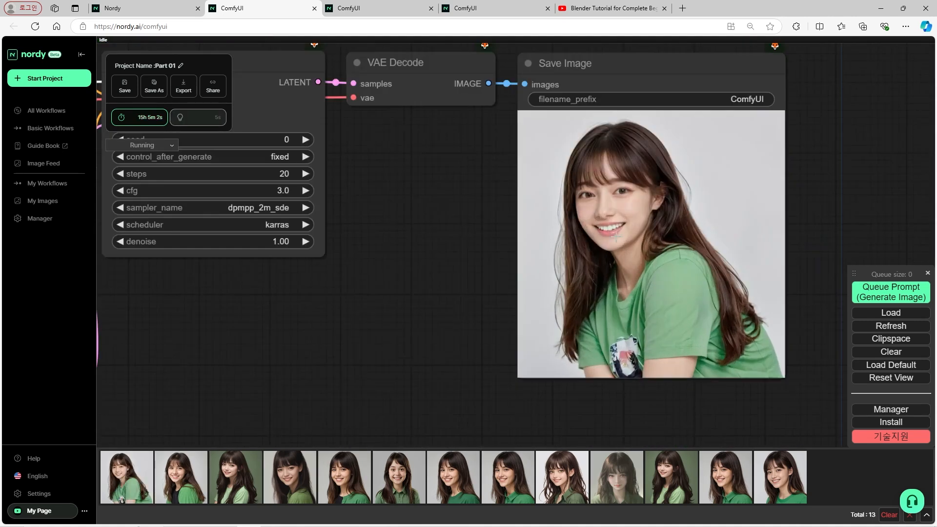
scroll(635, 284, down, 12)
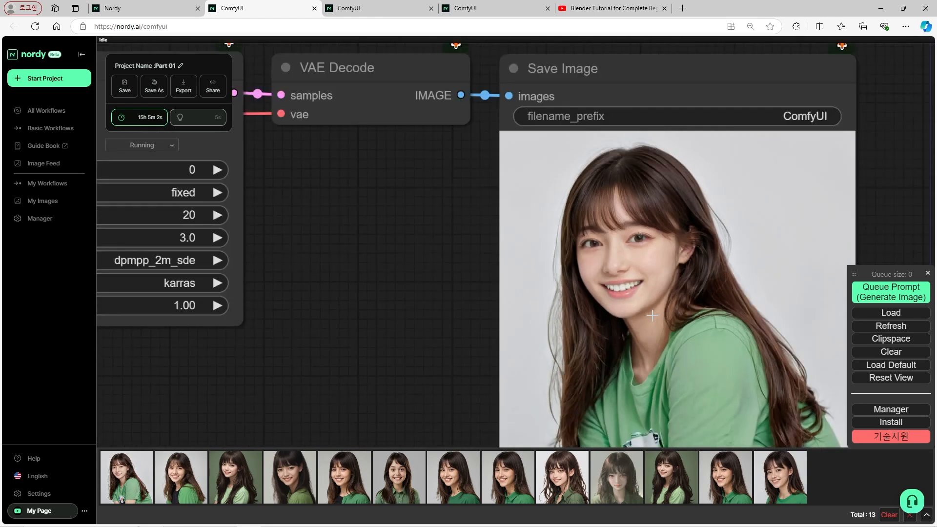
Set the strength_model of the japanese_girl_v1.1 LoRA loader to 0.25
drag(359, 359, 677, 292)
scroll(529, 339, up, 6)
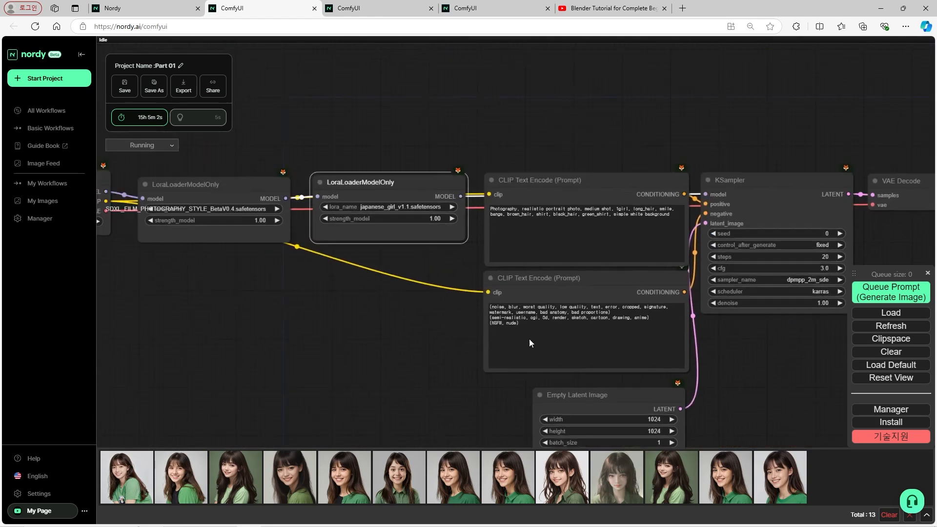
drag(443, 171, 438, 180)
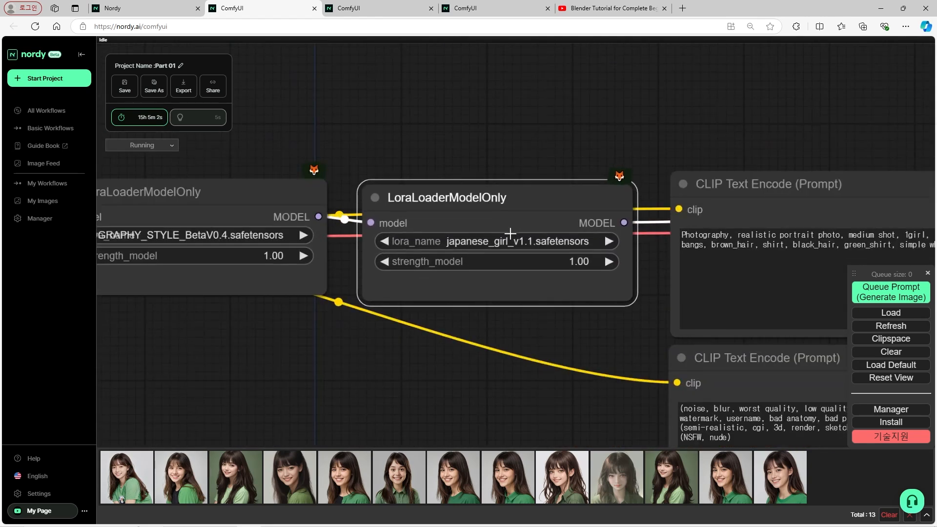
drag(555, 336, 501, 330)
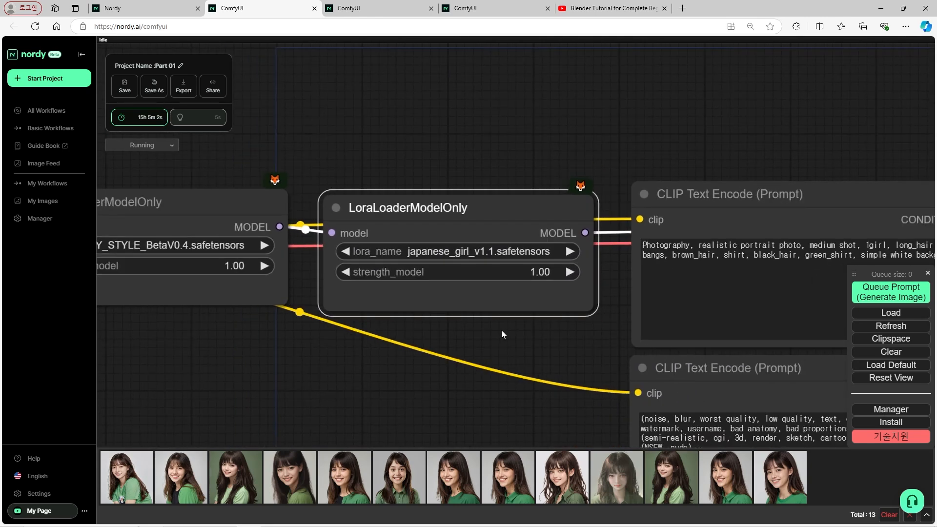
click(530, 271)
key(Return)
Generate an image with the LoRA strength at 0.25 and inspect the face in the Save Image node
scroll(510, 318, down, 8)
drag(487, 338, 275, 315)
drag(616, 386, 498, 337)
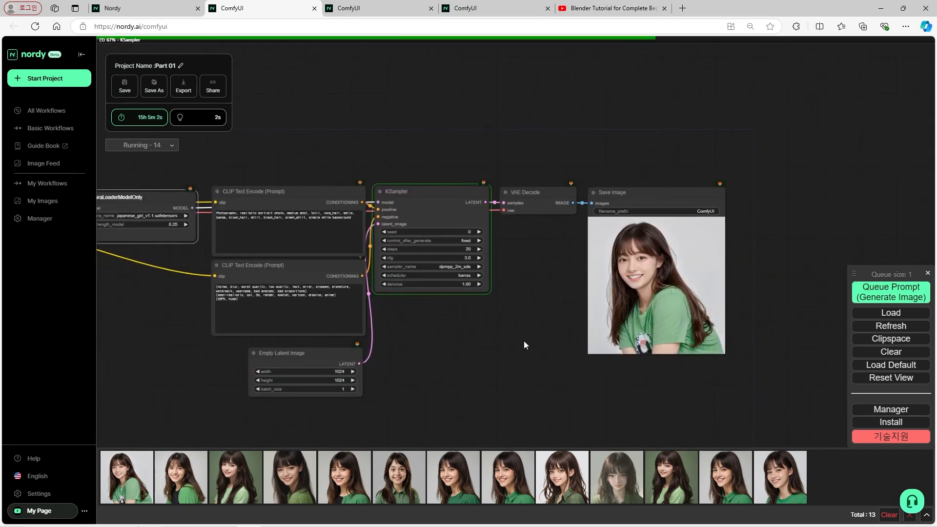
scroll(558, 327, up, 2)
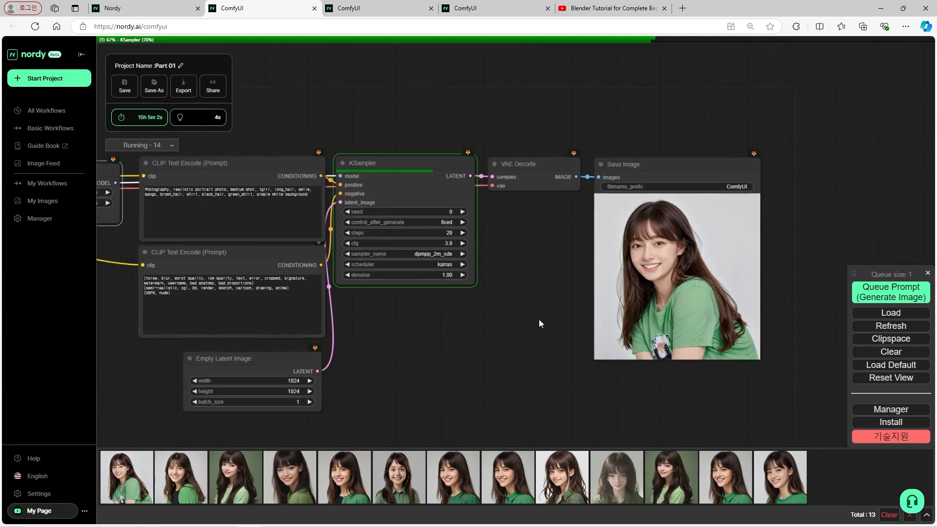
scroll(781, 344, up, 3)
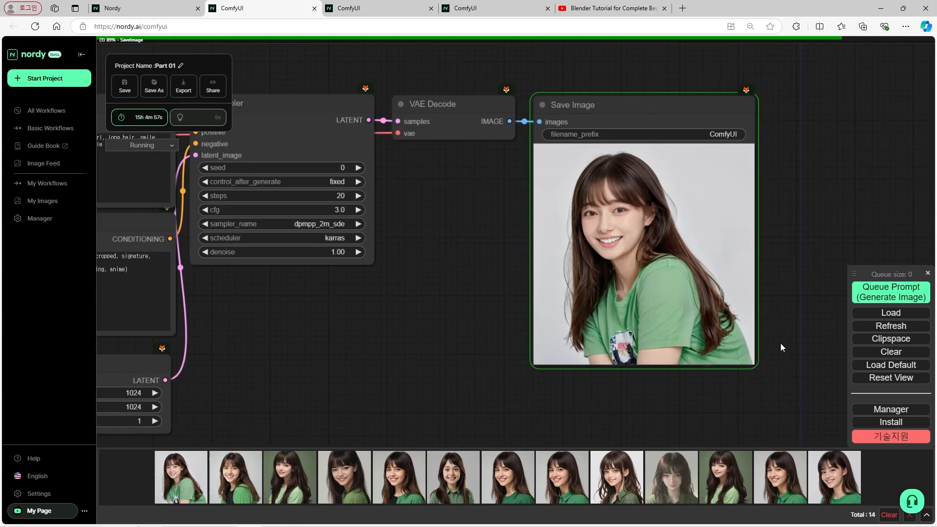
scroll(635, 229, up, 6)
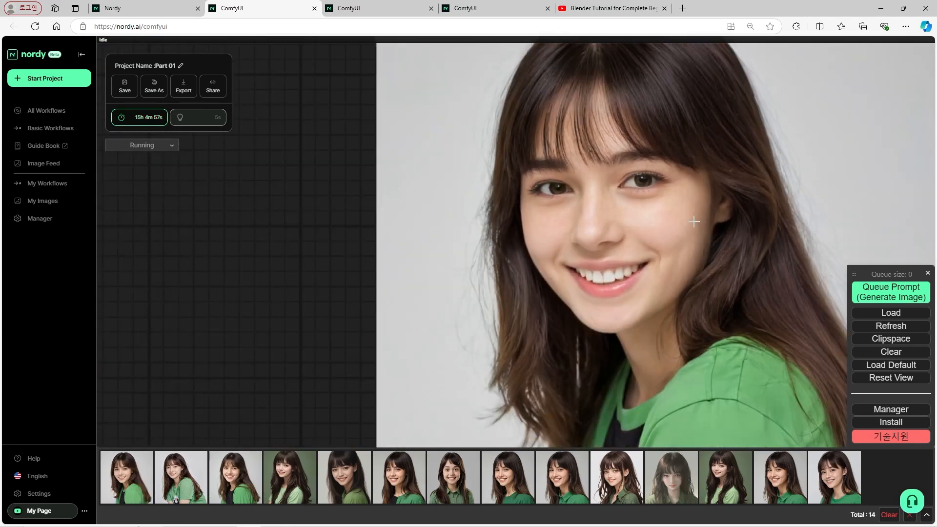
scroll(695, 222, down, 15)
Nudge the two LoRA loader nodes into a level row beside the Load Checkpoint node
drag(476, 317, 769, 327)
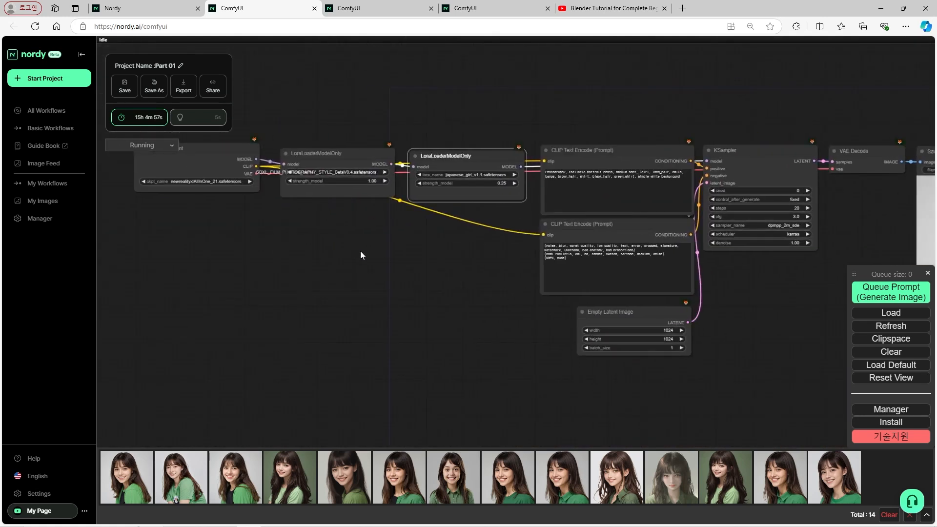
drag(341, 246, 539, 321)
scroll(540, 321, up, 3)
mouse_move(529, 208)
mouse_down()
mouse_move(529, 259)
mouse_move(367, 286)
mouse_move(543, 215)
mouse_move(523, 202)
mouse_up()
drag(703, 212, 698, 205)
drag(545, 196, 543, 192)
click(712, 198)
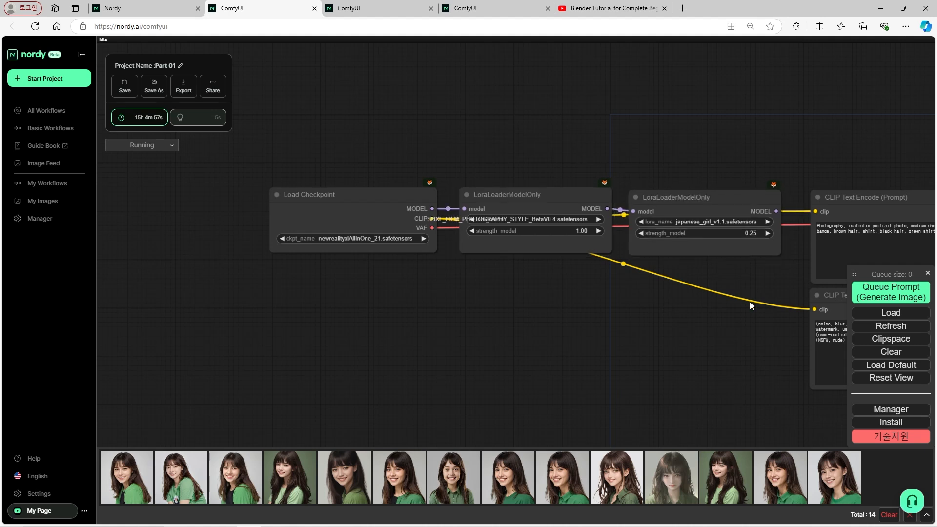
Align the two CLIP Text Encode nodes with each other and shift the Empty Latent Image node slightly beneath them
drag(750, 302, 331, 313)
scroll(594, 330, up, 2)
drag(486, 163, 477, 159)
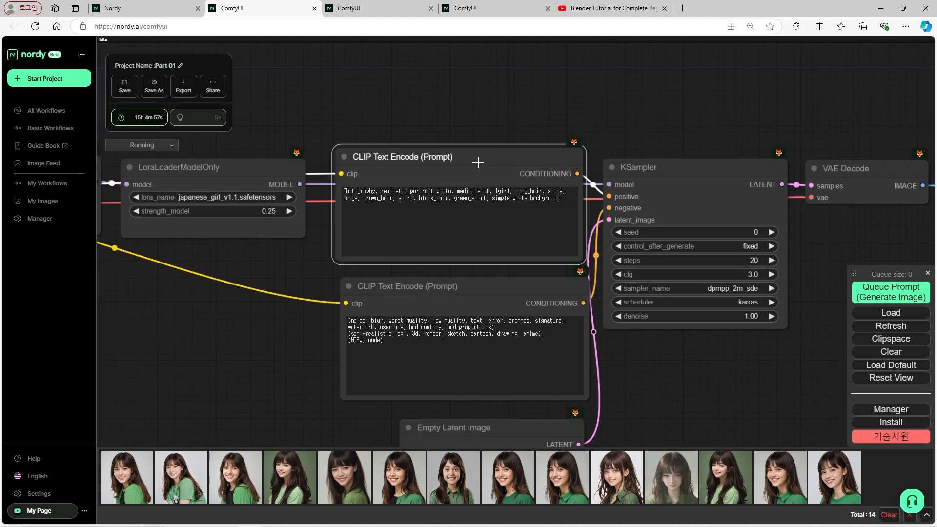
click(486, 284)
drag(658, 408, 546, 322)
mouse_move(457, 350)
mouse_down()
mouse_move(444, 347)
mouse_move(451, 352)
mouse_up()
drag(573, 376, 593, 321)
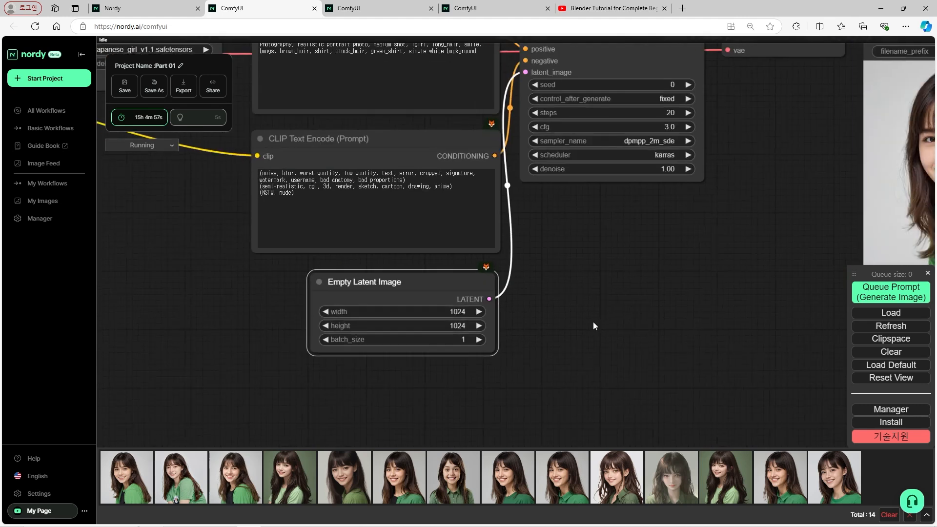
Examine the width and height settings of the Empty Latent Image node
scroll(338, 377, up, 5)
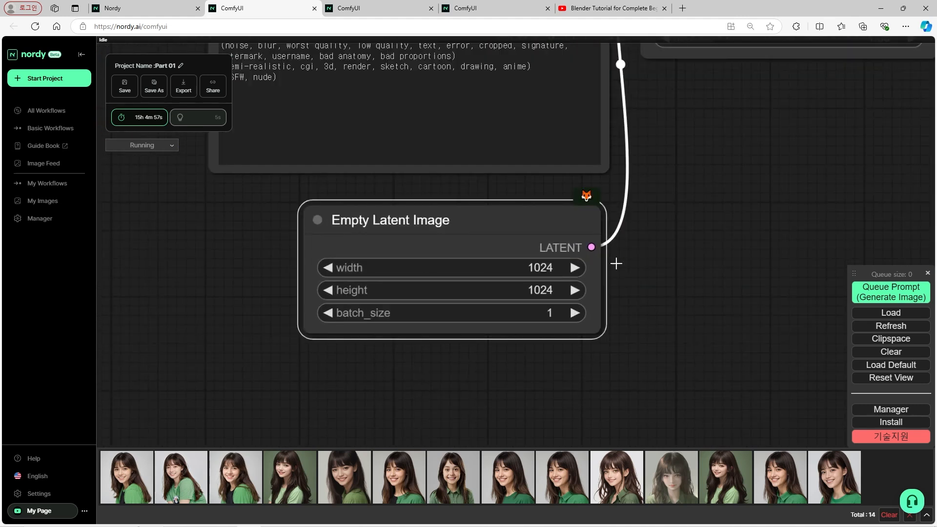
scroll(657, 271, up, 5)
scroll(584, 292, down, 10)
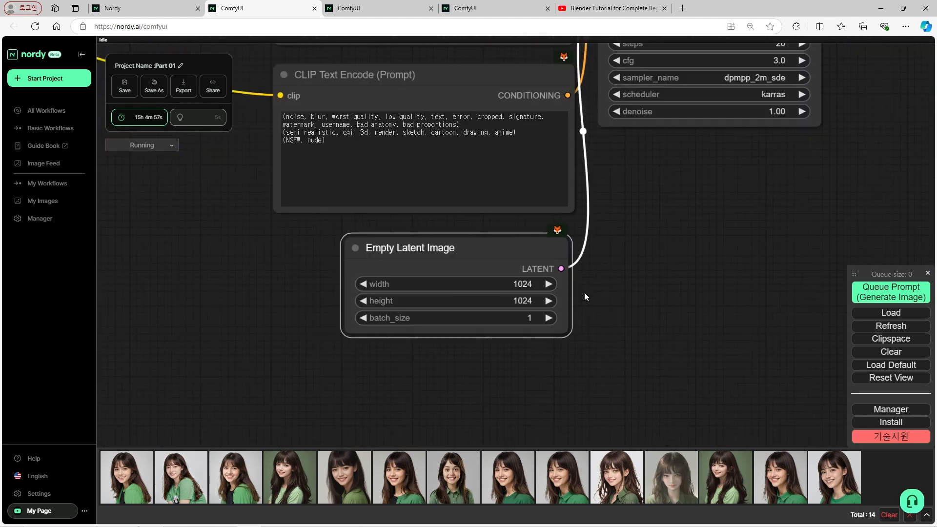
drag(346, 297, 456, 359)
scroll(378, 267, up, 3)
scroll(379, 267, up, 2)
drag(359, 247, 85, 159)
scroll(690, 339, up, 3)
drag(706, 331, 524, 350)
scroll(513, 340, up, 5)
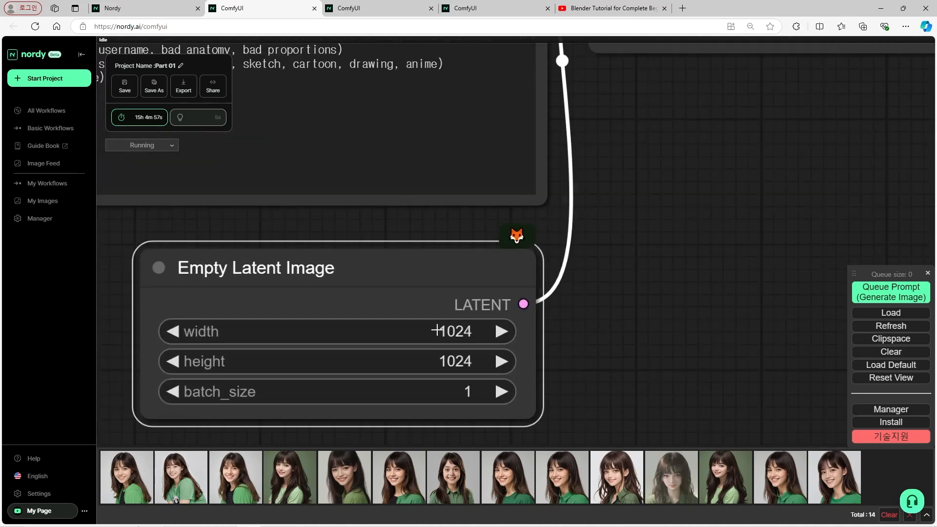
scroll(598, 327, down, 10)
Set the width and height of the Empty Latent Image node to 512 each
drag(613, 324, 436, 333)
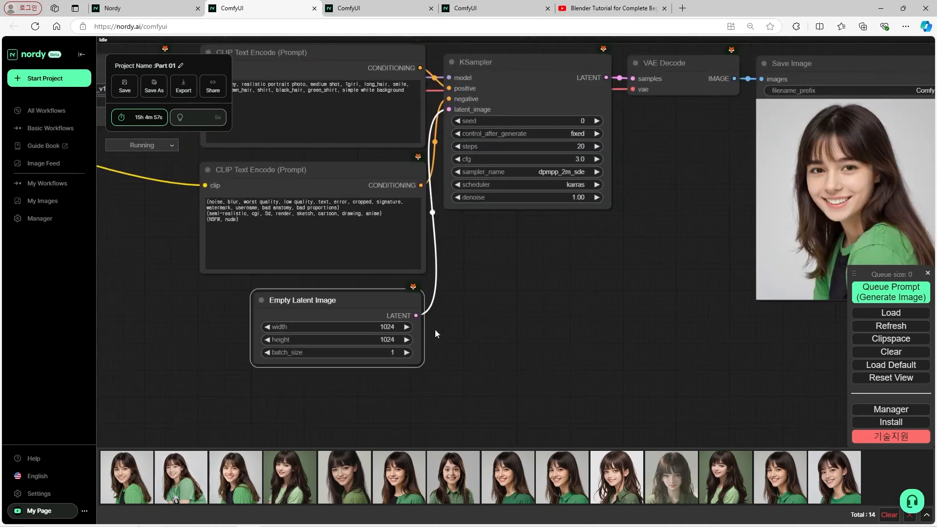
click(386, 327)
key(Return)
click(385, 339)
text(512)
key(Return)
Generate an image at 512 × 512 and inspect the result in the Save Image node
scroll(643, 329, down, 2)
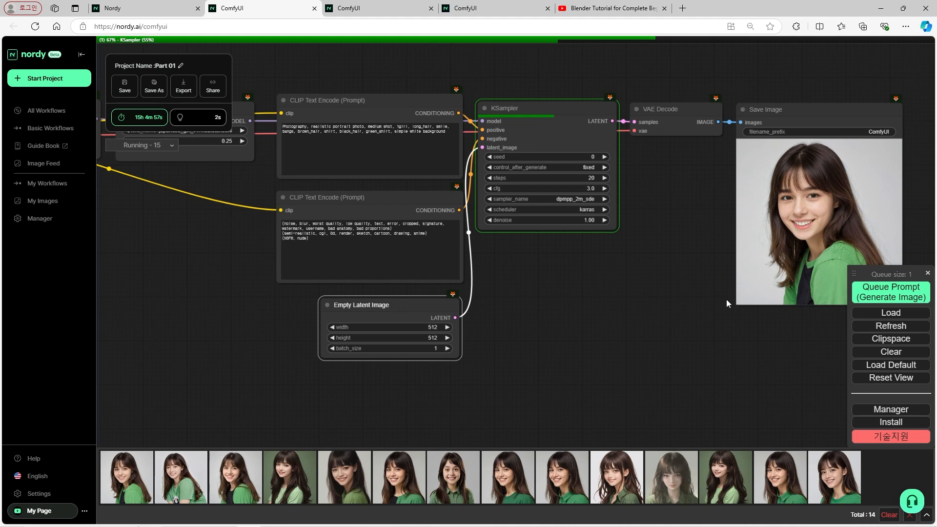
scroll(759, 311, up, 1)
drag(759, 311, 575, 344)
scroll(659, 274, up, 10)
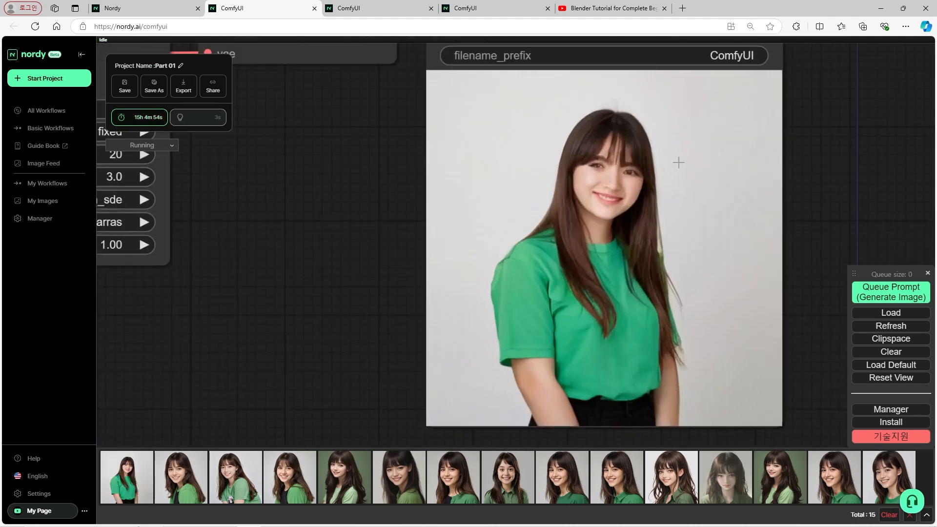
scroll(682, 247, down, 9)
scroll(682, 247, down, 3)
Set the Empty Latent Image width and height back to 1024 each
drag(388, 350, 573, 314)
scroll(573, 313, up, 3)
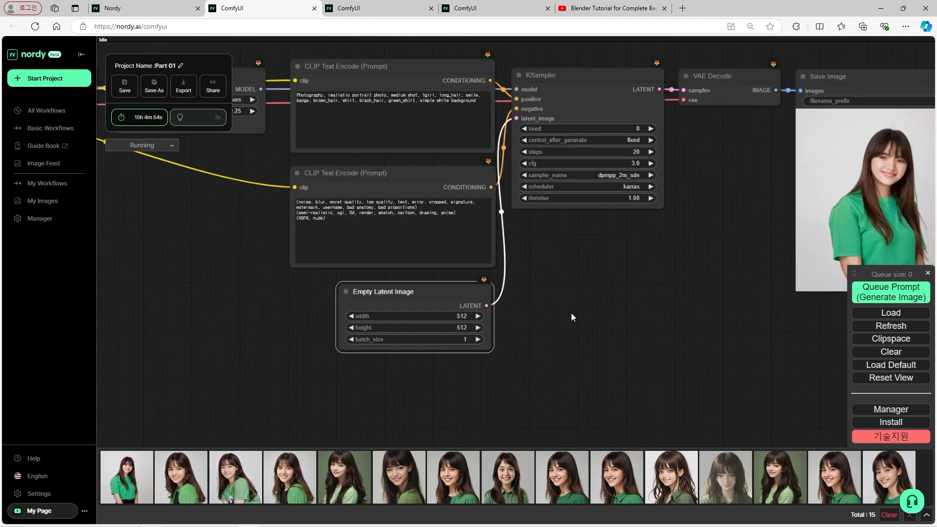
click(458, 316)
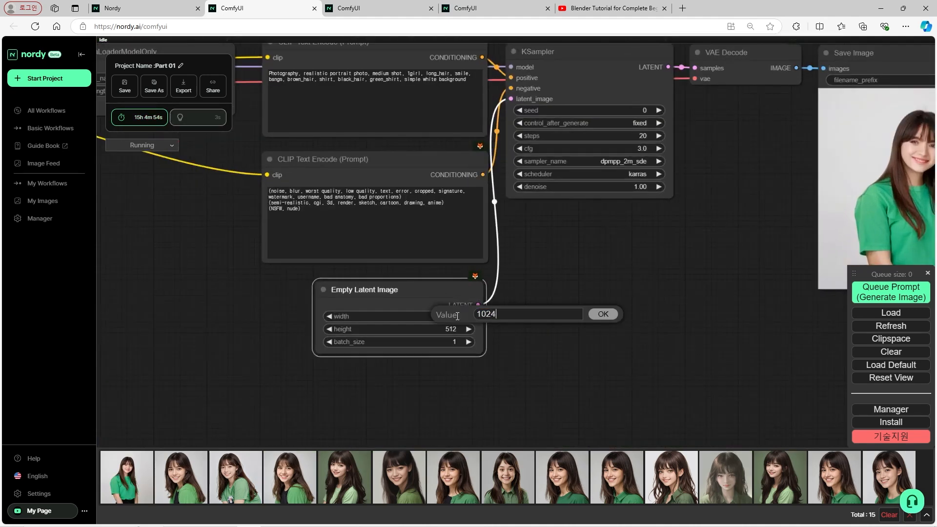
key(Return)
click(445, 329)
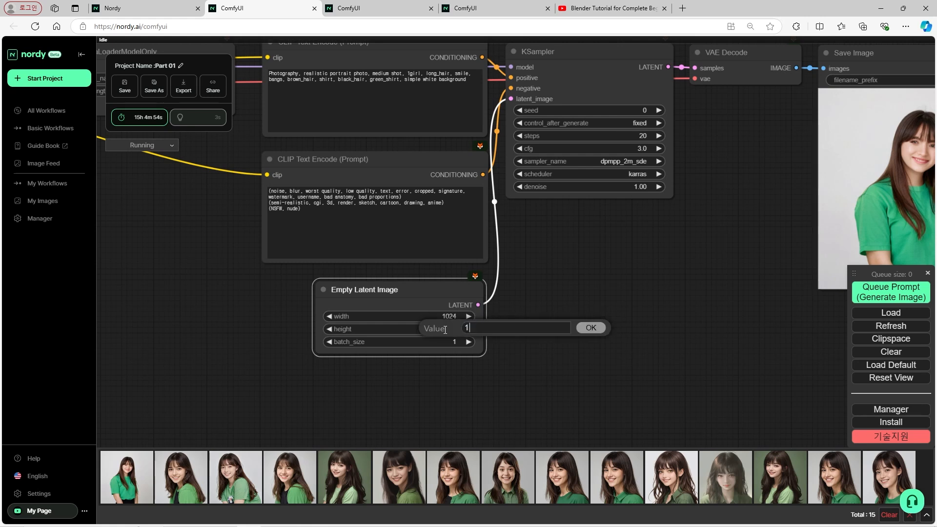
text(1024)
key(Return)
Generate a new image at the 1024 × 1024 latent size
scroll(470, 264, up, 8)
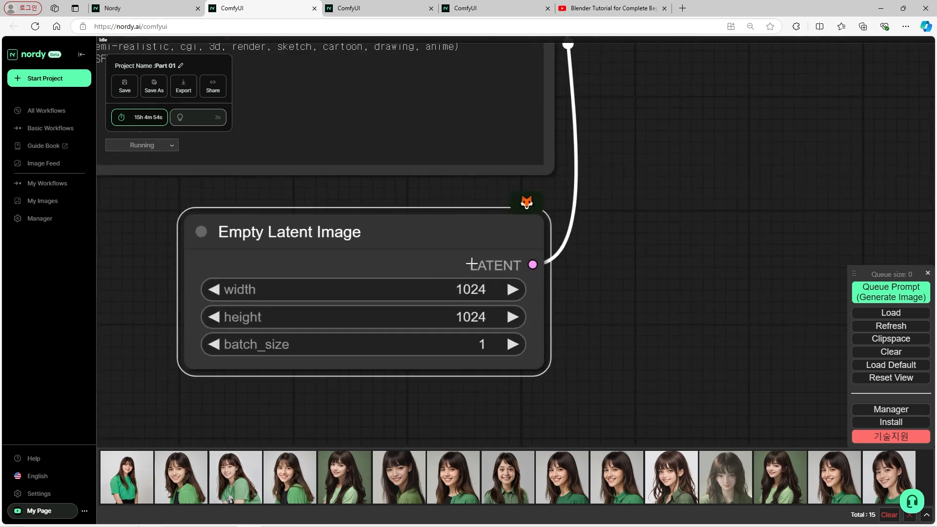
scroll(439, 293, down, 9)
key(ctrl+Return)
scroll(654, 310, down, 4)
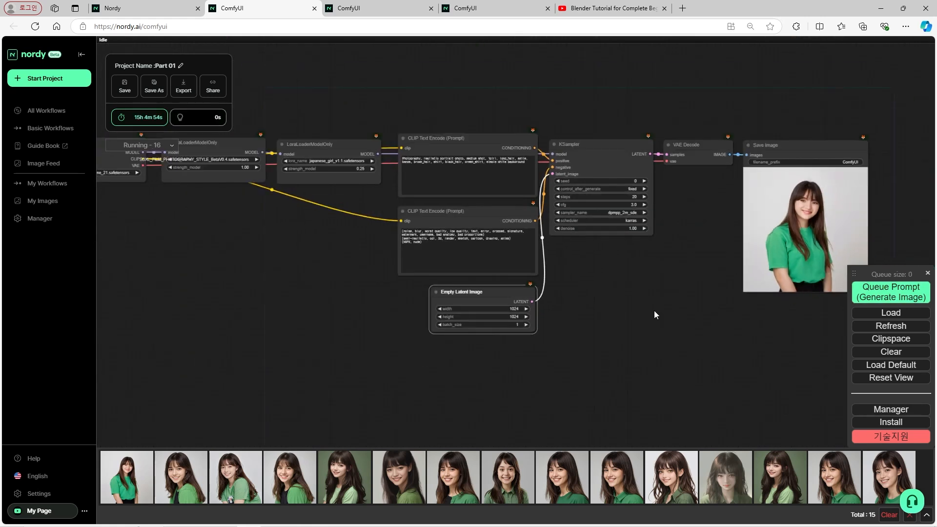
scroll(669, 331, up, 2)
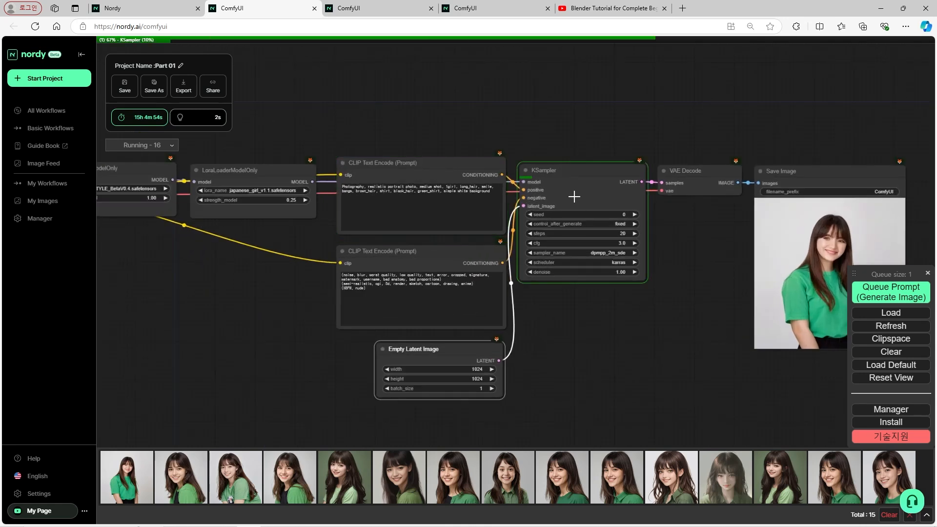
Nudge the KSampler, VAE Decode and Save Image nodes slightly upward so they line up in a row
drag(603, 189, 601, 182)
drag(697, 181, 695, 172)
mouse_move(805, 168)
mouse_down()
mouse_move(806, 153)
mouse_move(805, 163)
mouse_up()
scroll(595, 283, up, 3)
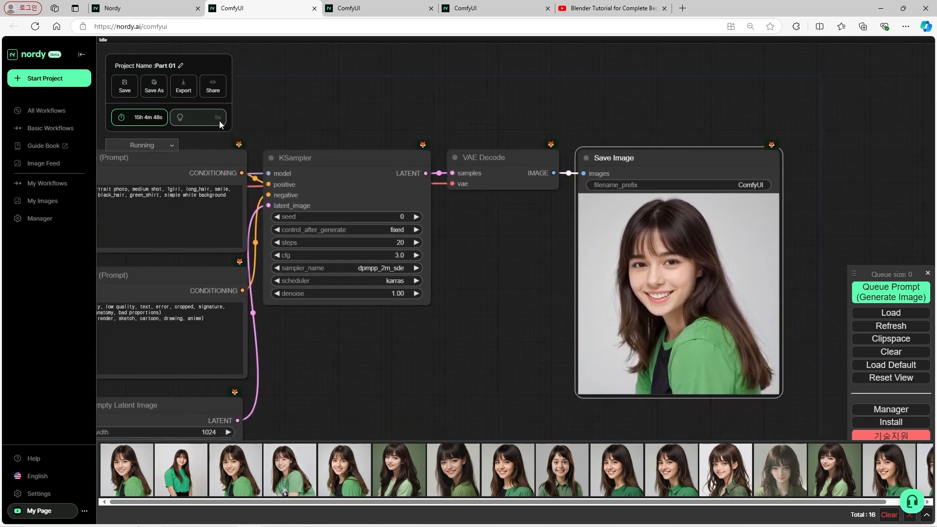
Set the number of steps in the KSampler node to 40
scroll(508, 305, down, 2)
drag(508, 305, 490, 298)
scroll(549, 297, up, 2)
scroll(519, 271, up, 2)
drag(520, 270, 480, 277)
scroll(446, 261, down, 2)
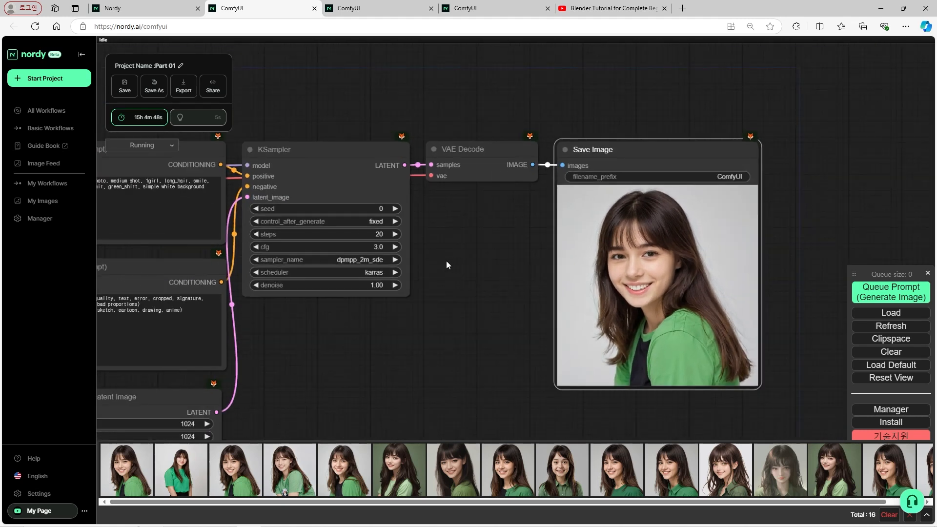
scroll(446, 260, up, 1)
click(371, 231)
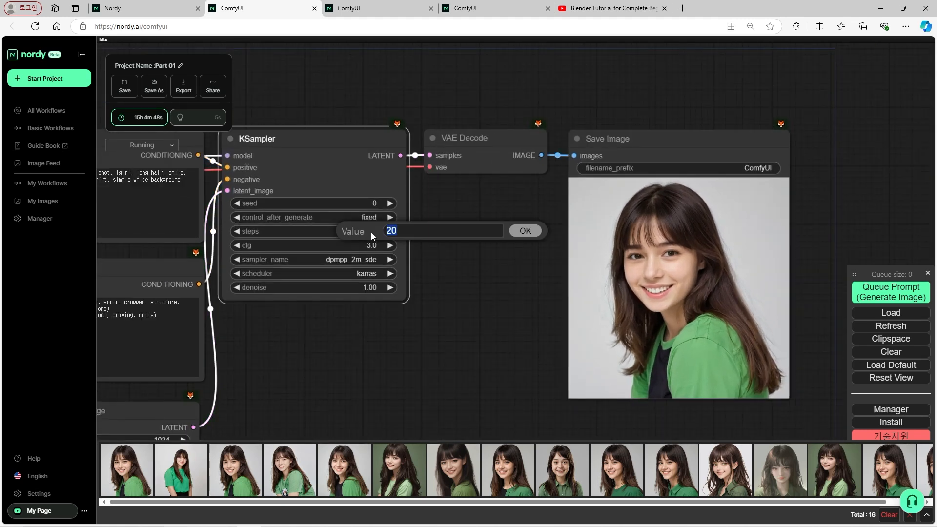
key(Escape)
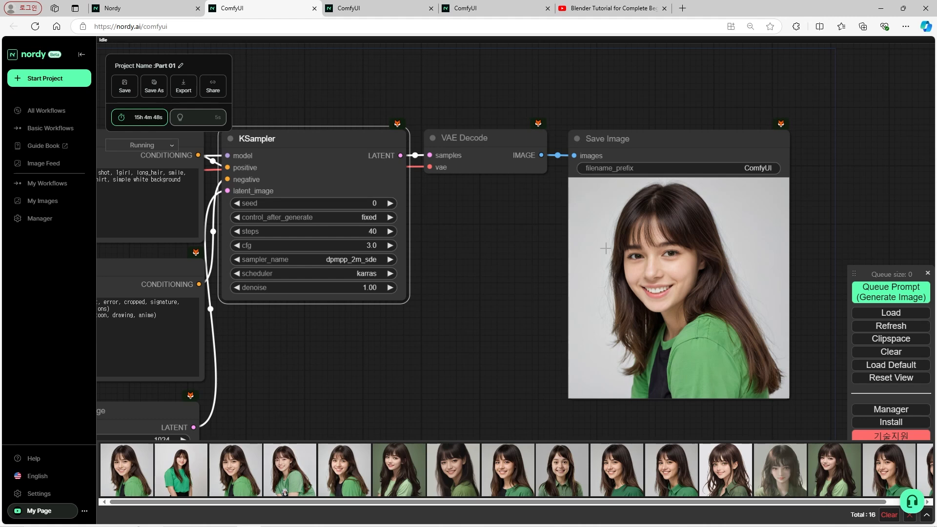
Generate the portrait with 40 sampling steps and inspect the result up close
scroll(511, 303, down, 8)
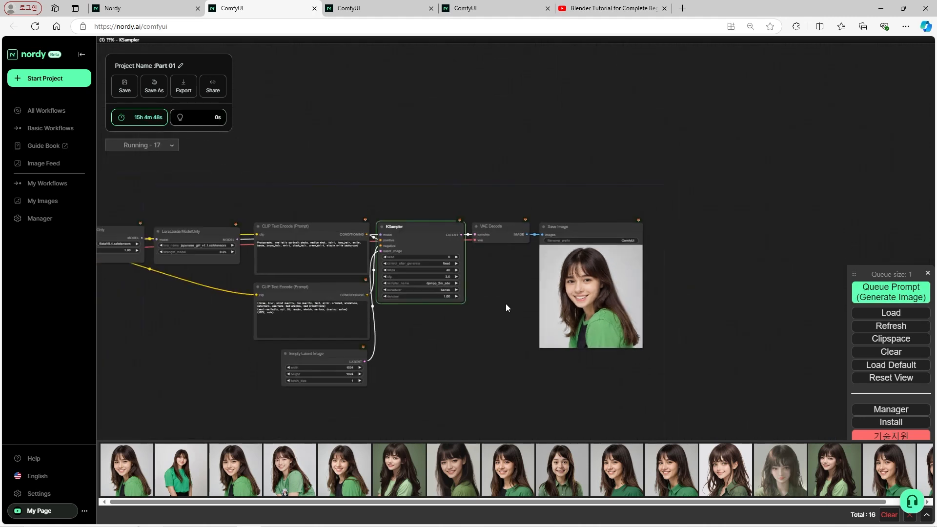
scroll(506, 304, up, 2)
scroll(481, 307, up, 1)
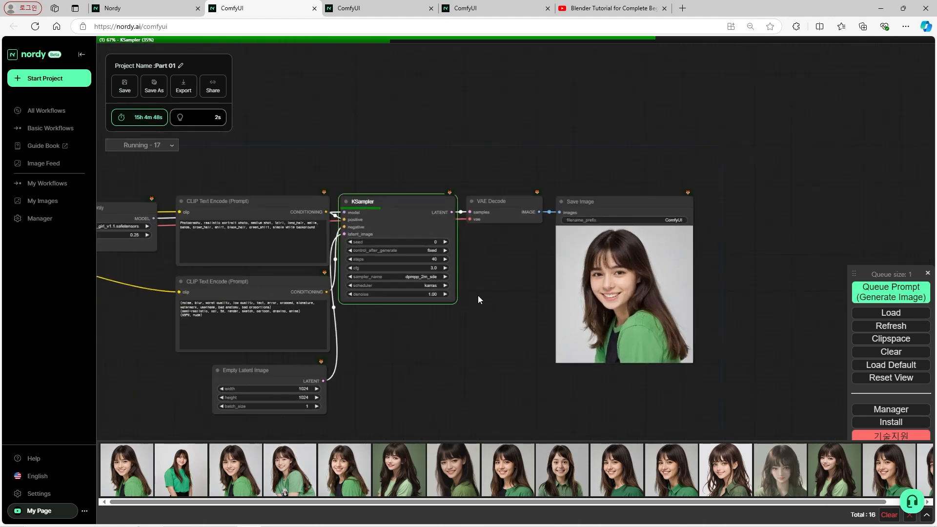
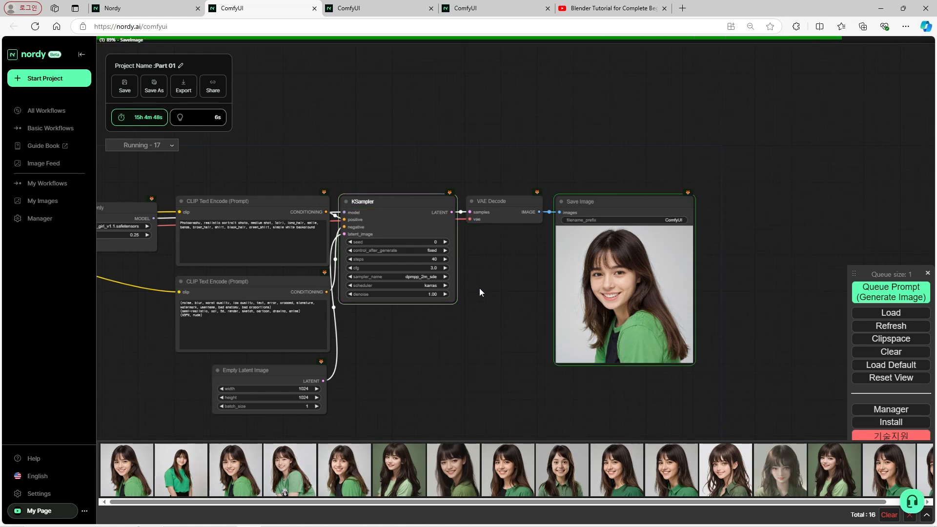
scroll(605, 295, up, 5)
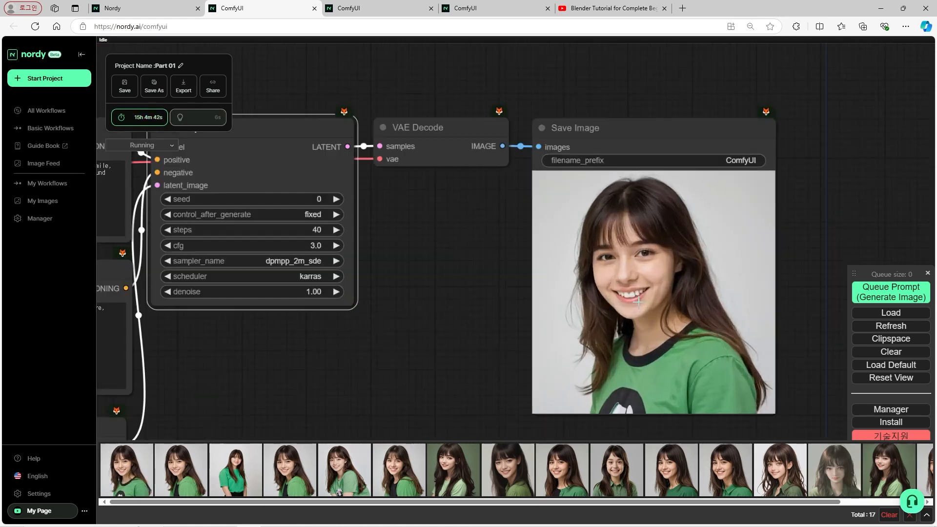
scroll(672, 268, up, 4)
scroll(664, 257, down, 11)
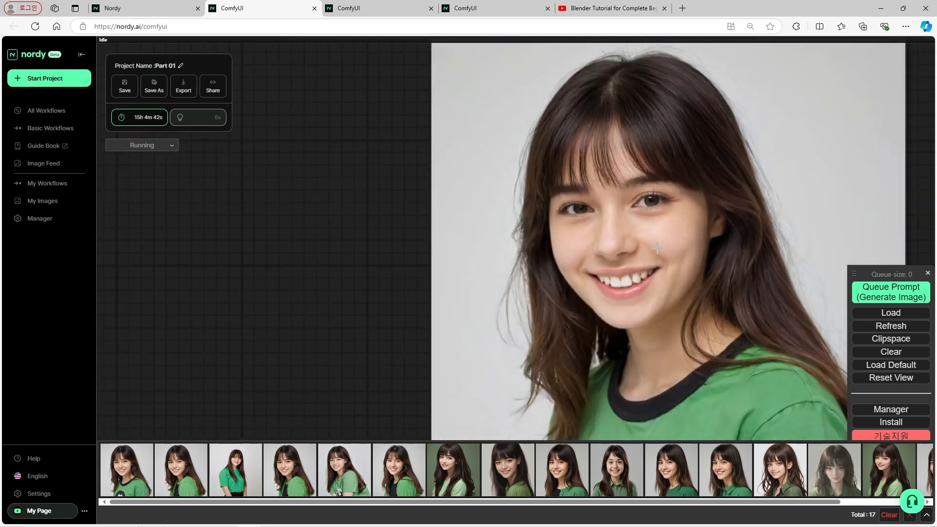
Generate a new portrait with the KSampler steps set to 12 and inspect the face up close
scroll(463, 258, up, 2)
click(365, 198)
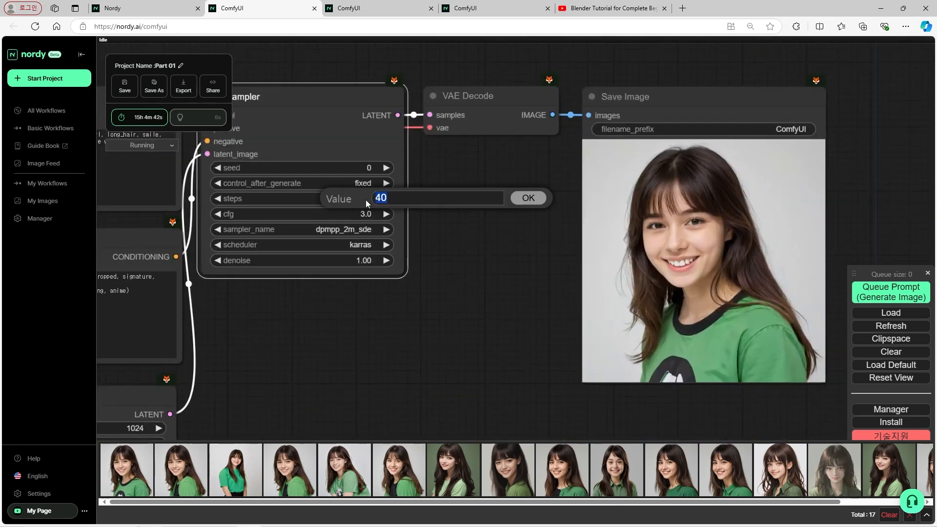
text(12)
key(Return)
key(ctrl+Return)
scroll(515, 276, down, 4)
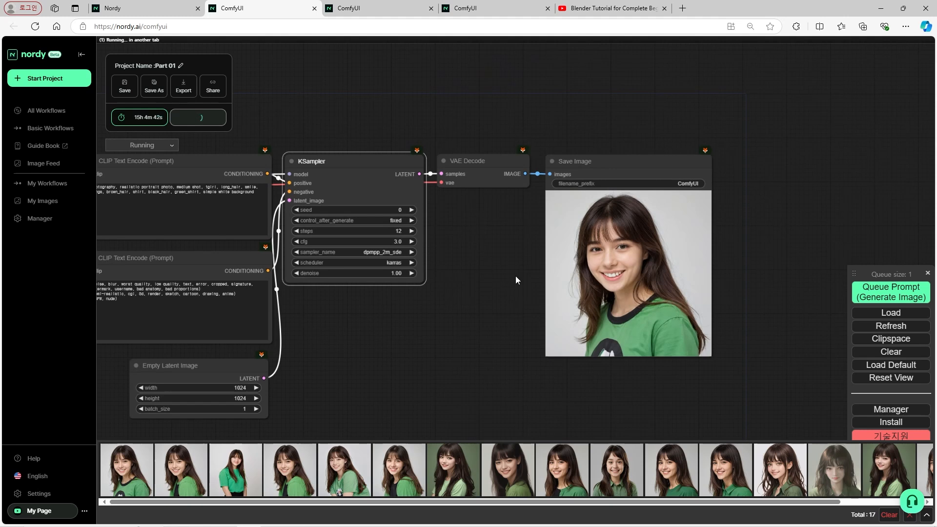
scroll(515, 277, up, 1)
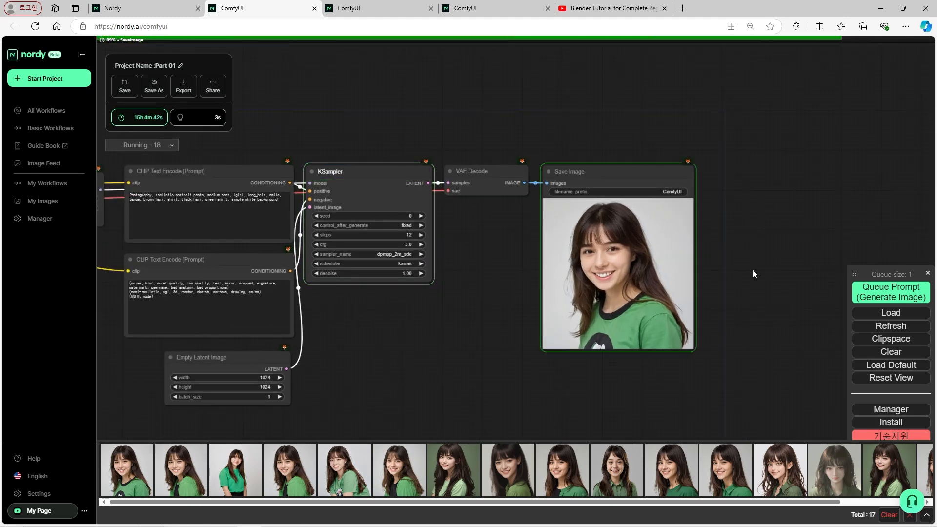
scroll(742, 268, up, 2)
scroll(603, 256, up, 7)
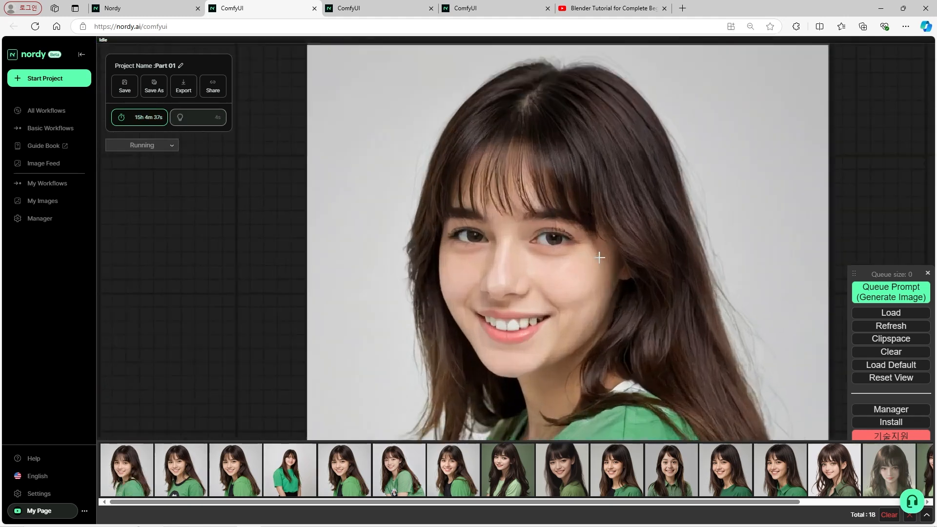
scroll(602, 255, down, 1)
scroll(601, 255, down, 3)
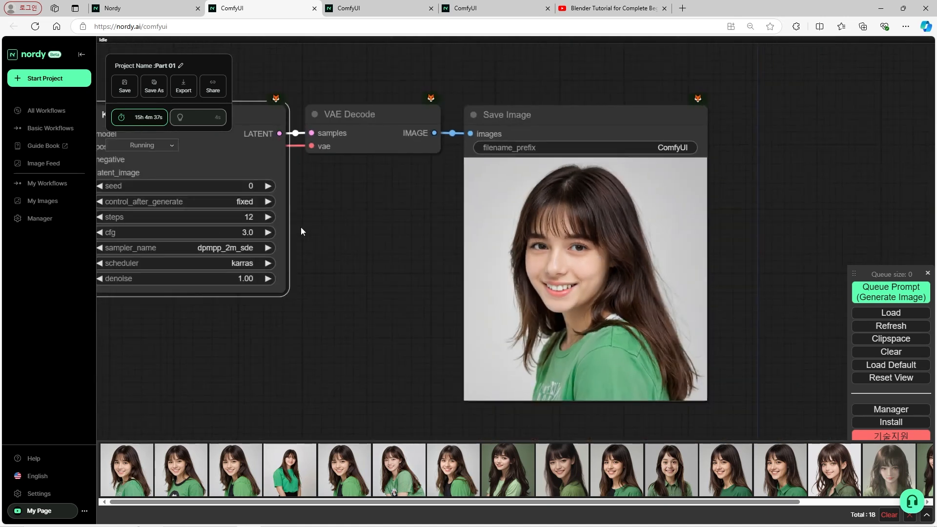
Generate another portrait with the KSampler steps set to 8 and inspect its fine details
click(253, 222)
text(8)
key(Return)
click(879, 292)
scroll(646, 310, down, 3)
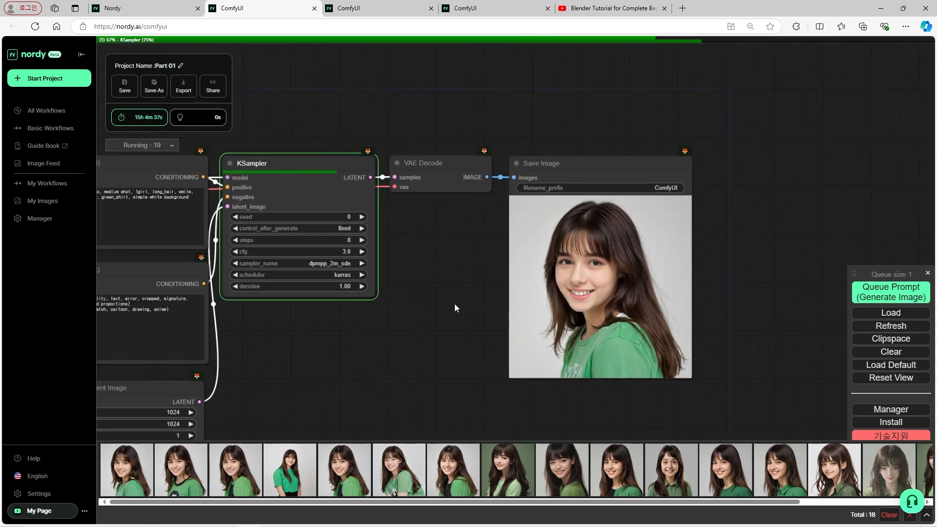
scroll(574, 313, up, 6)
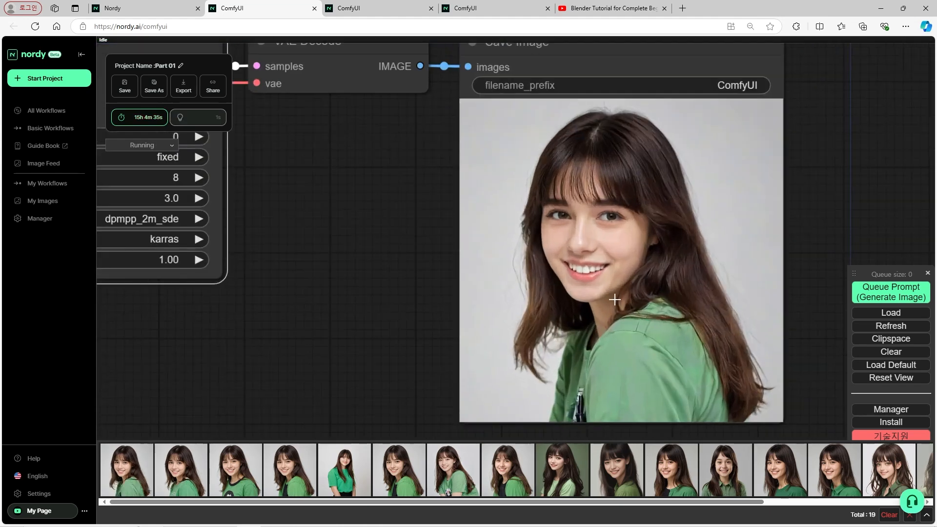
scroll(614, 299, up, 12)
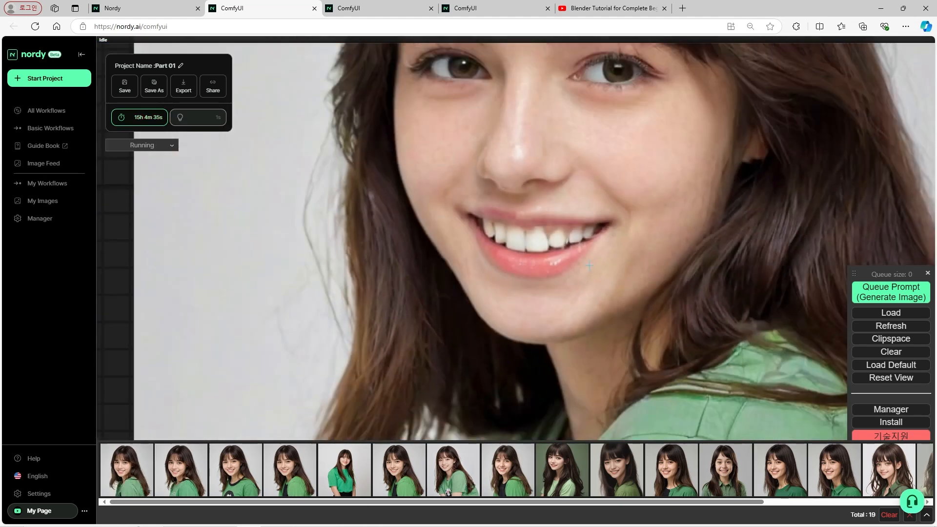
scroll(589, 265, down, 15)
scroll(424, 232, up, 3)
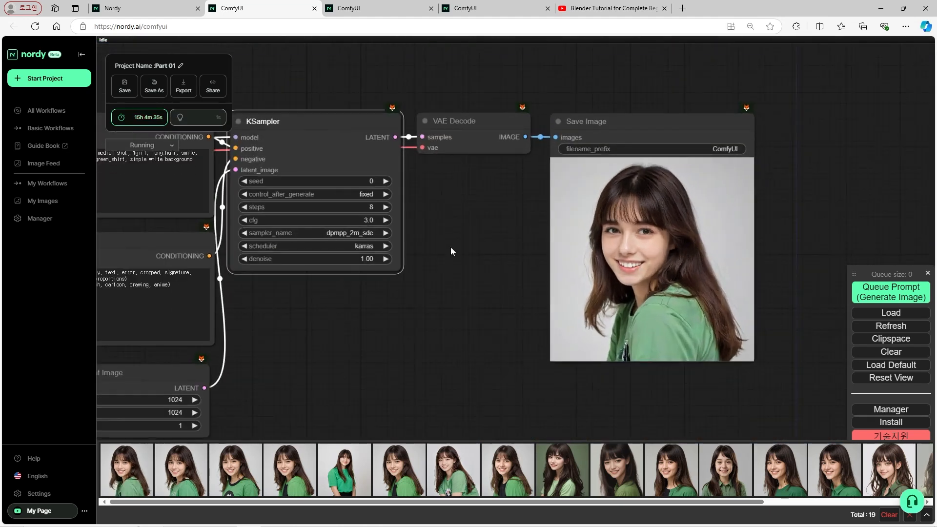
Set the number of steps in the KSampler node to 20
click(365, 213)
text(20)
key(Return)
Generate a portrait with the KSampler cfg set to 7.0 and inspect the result up close
scroll(388, 227, up, 5)
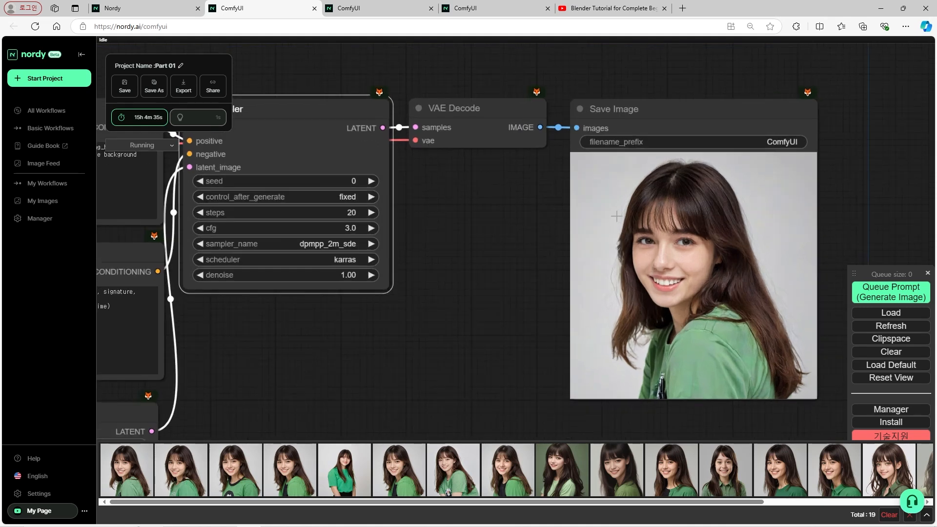
scroll(528, 250, down, 3)
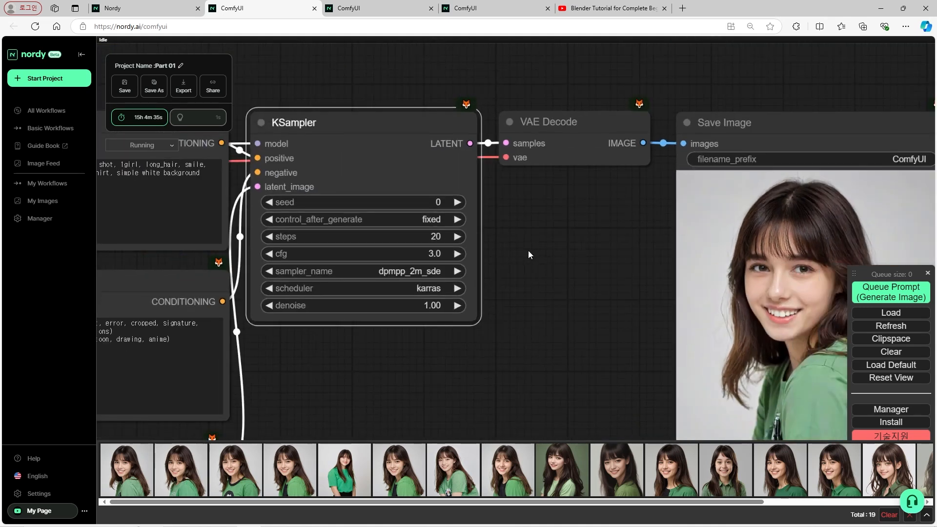
scroll(389, 221, up, 4)
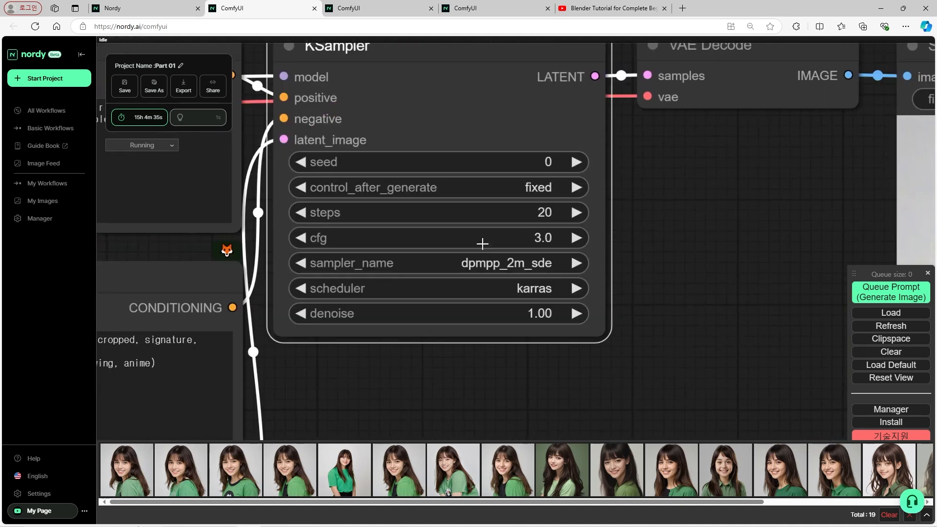
scroll(691, 255, down, 5)
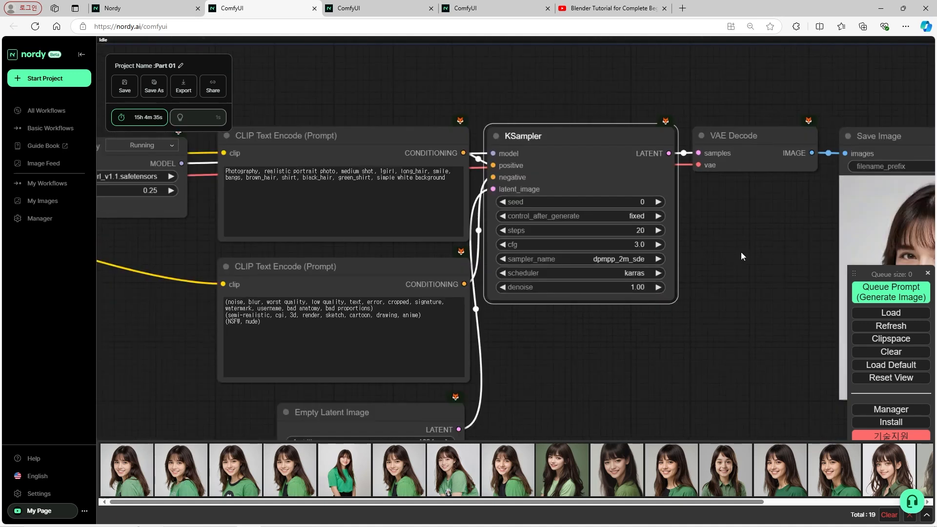
drag(740, 250, 441, 243)
click(339, 236)
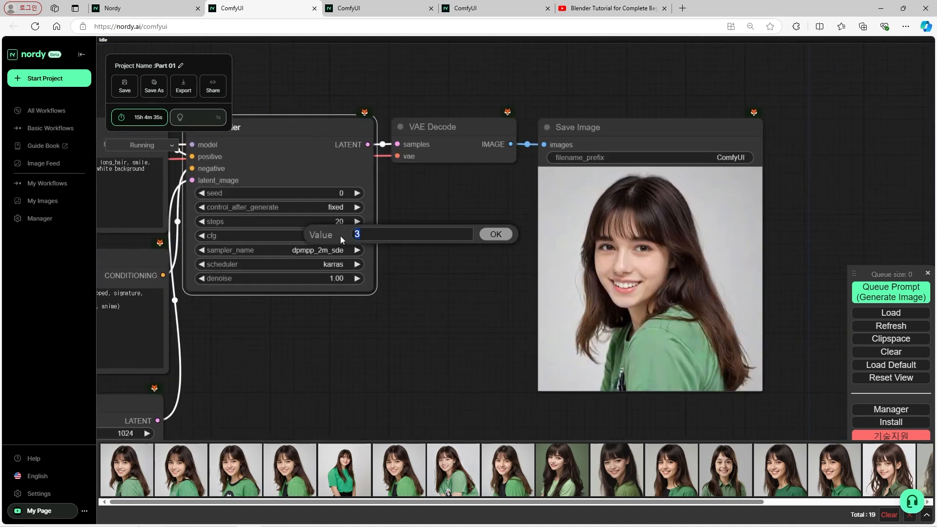
key(Return)
click(891, 291)
scroll(409, 275, up, 1)
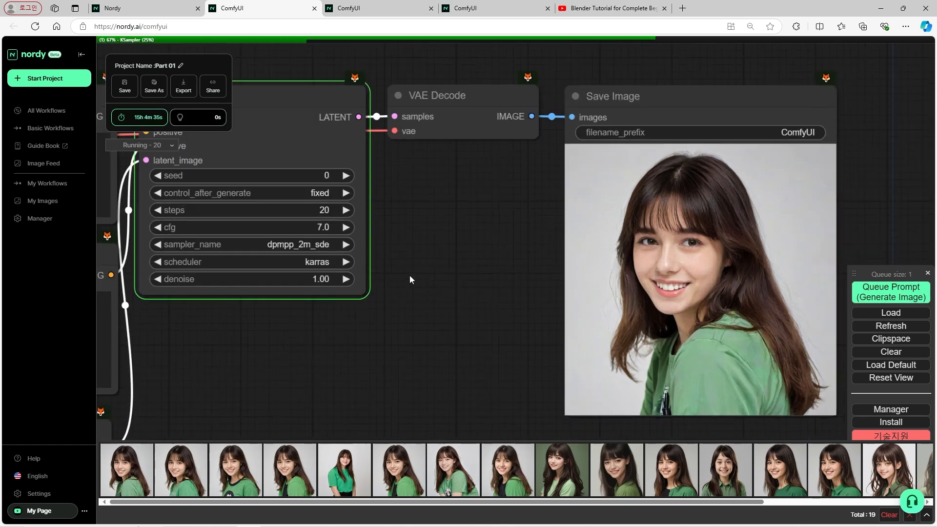
scroll(473, 263, down, 1)
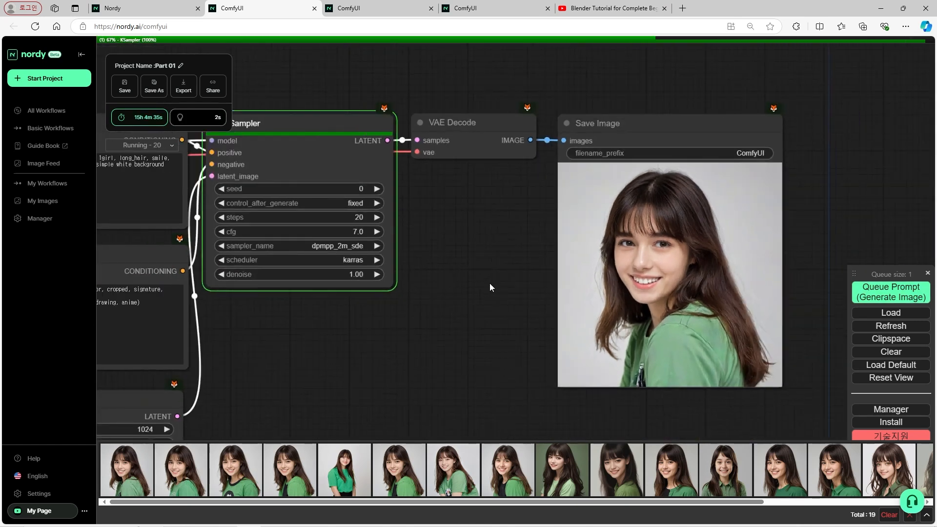
scroll(722, 273, up, 3)
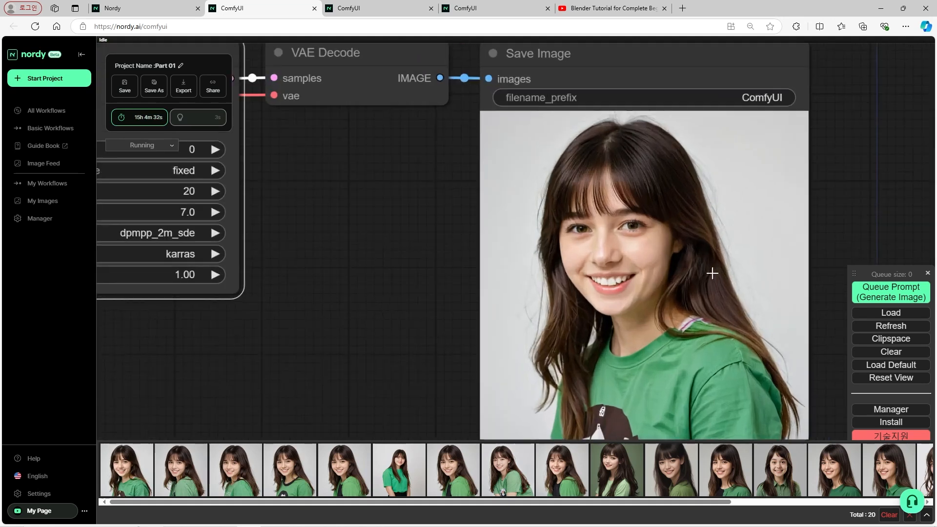
scroll(705, 254, up, 10)
scroll(524, 233, down, 12)
scroll(549, 224, down, 1)
Generate a portrait with the KSampler cfg raised to 10.0 and inspect the image closely
drag(354, 266, 411, 274)
click(327, 211)
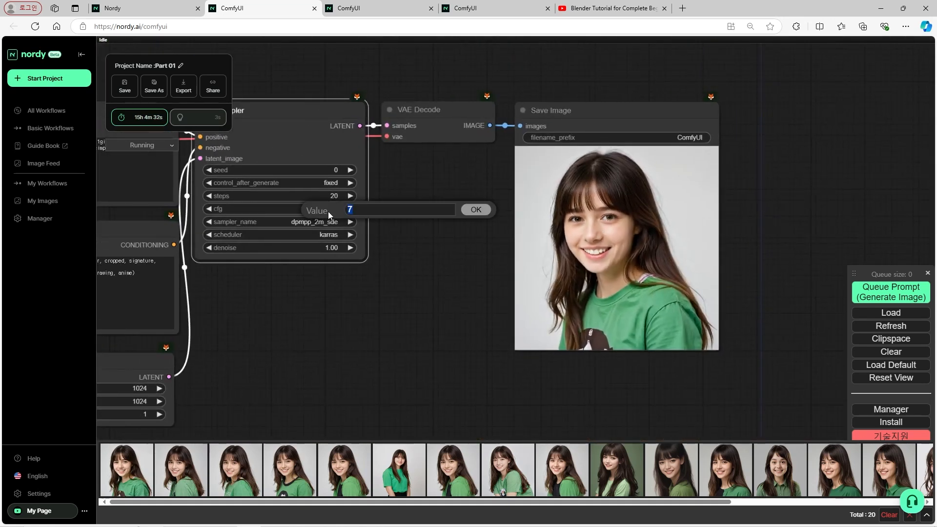
text(10)
key(Return)
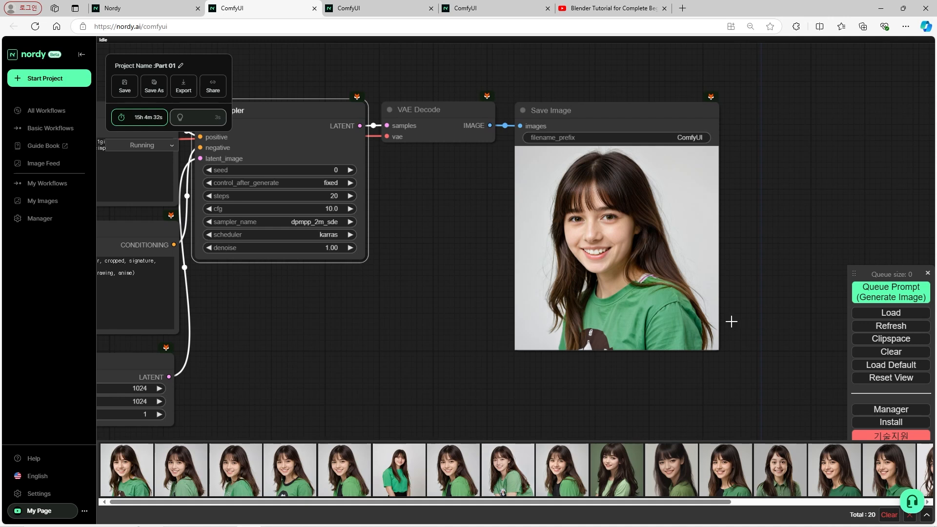
scroll(462, 233, up, 2)
scroll(377, 232, up, 1)
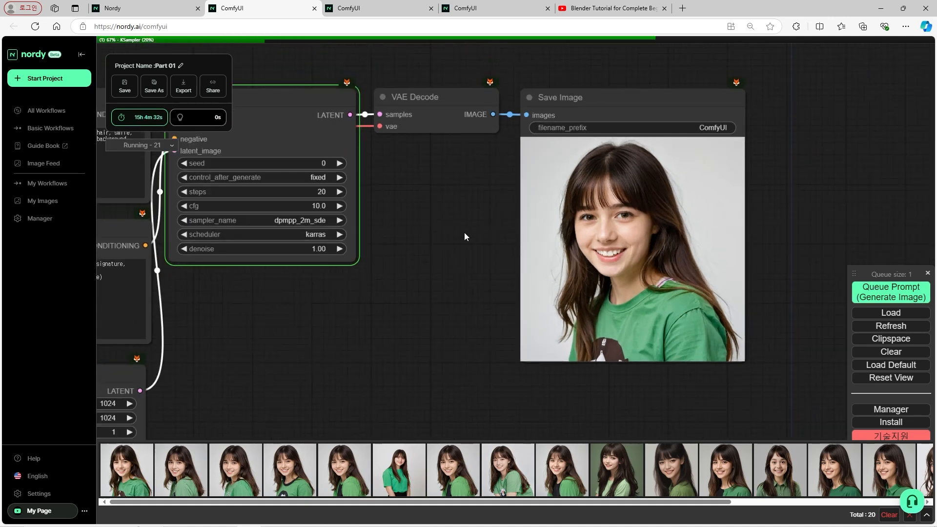
drag(377, 232, 576, 273)
scroll(576, 272, up, 5)
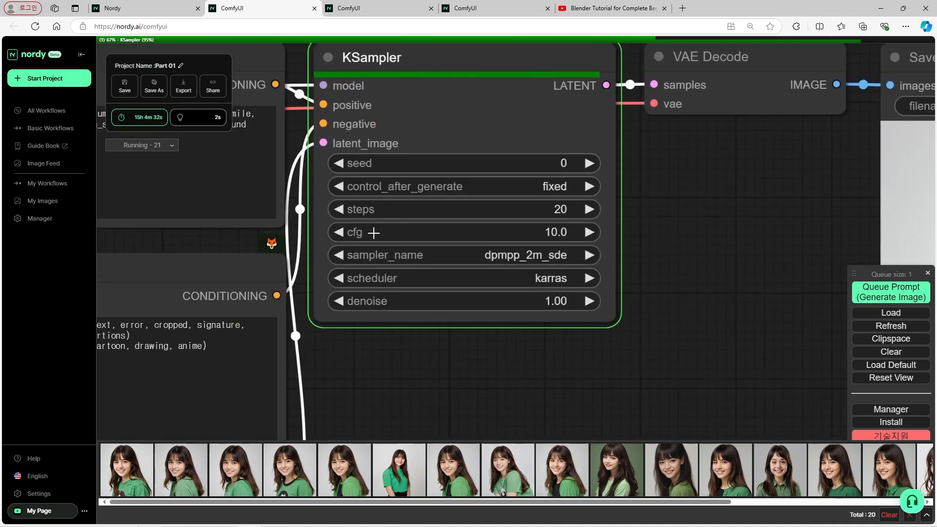
scroll(333, 232, up, 6)
scroll(275, 232, down, 10)
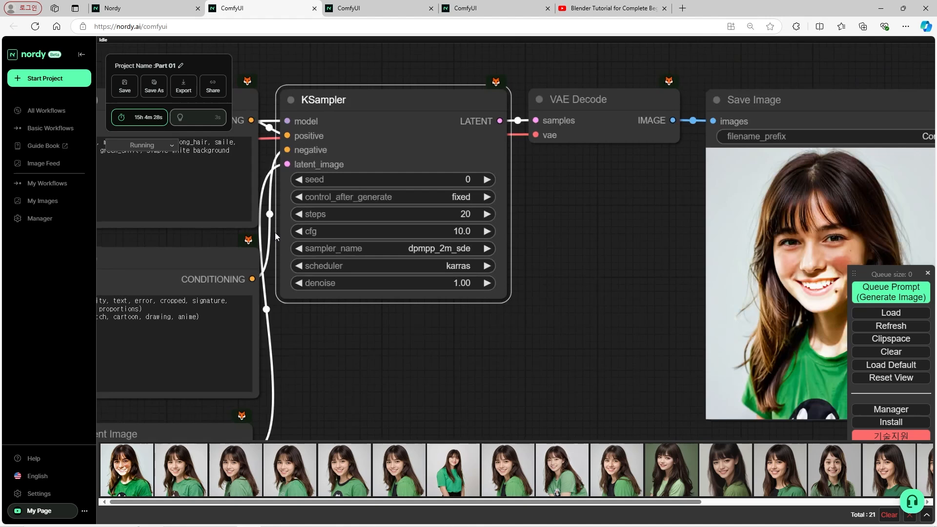
scroll(542, 263, up, 3)
scroll(563, 264, up, 10)
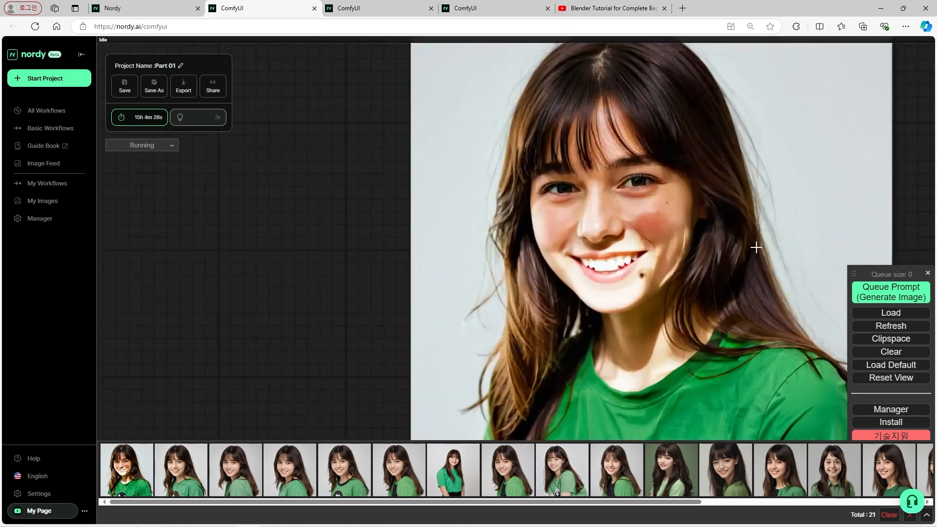
scroll(481, 267, down, 10)
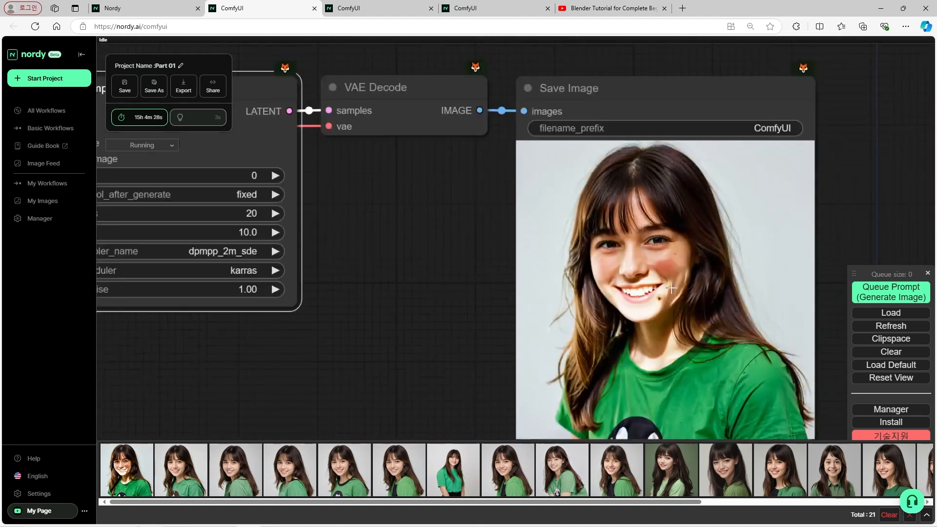
Generate a portrait with the KSampler cfg lowered to 2.0 and examine the face up close
click(324, 230)
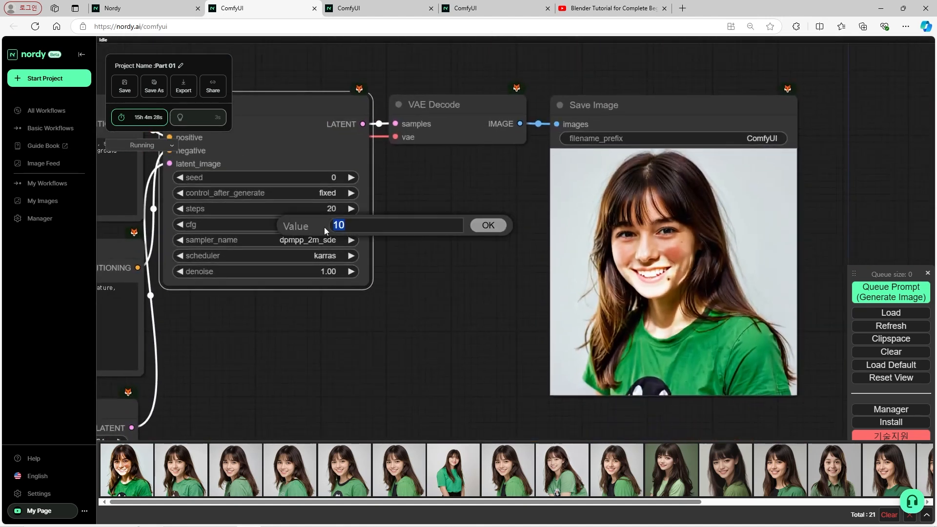
text(2)
key(Return)
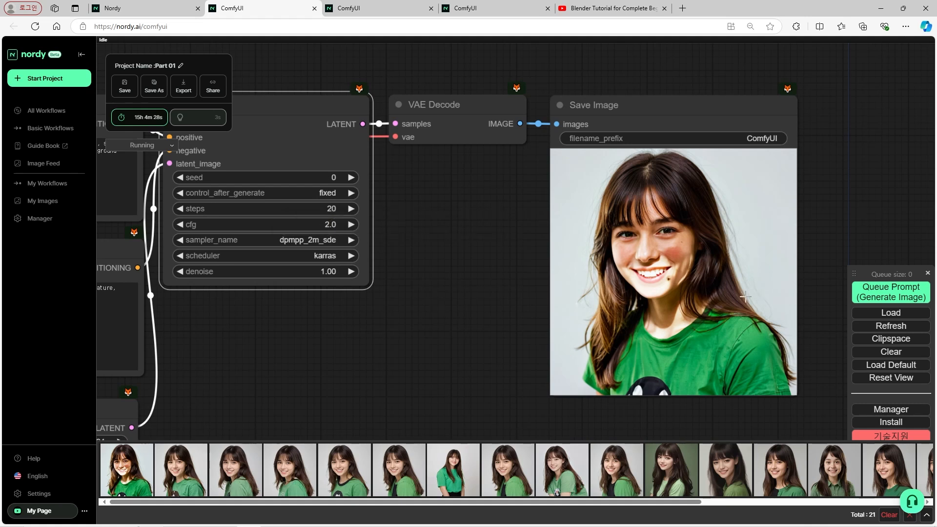
click(855, 296)
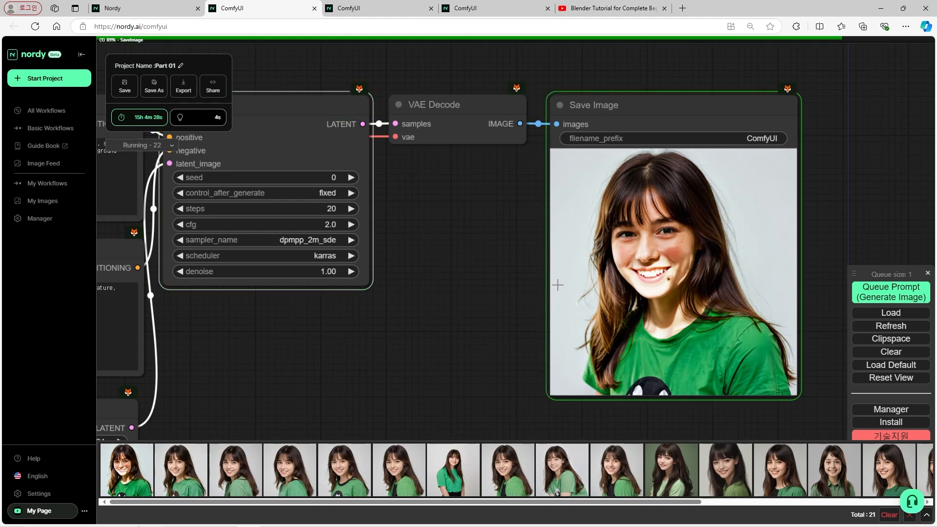
scroll(570, 338, up, 7)
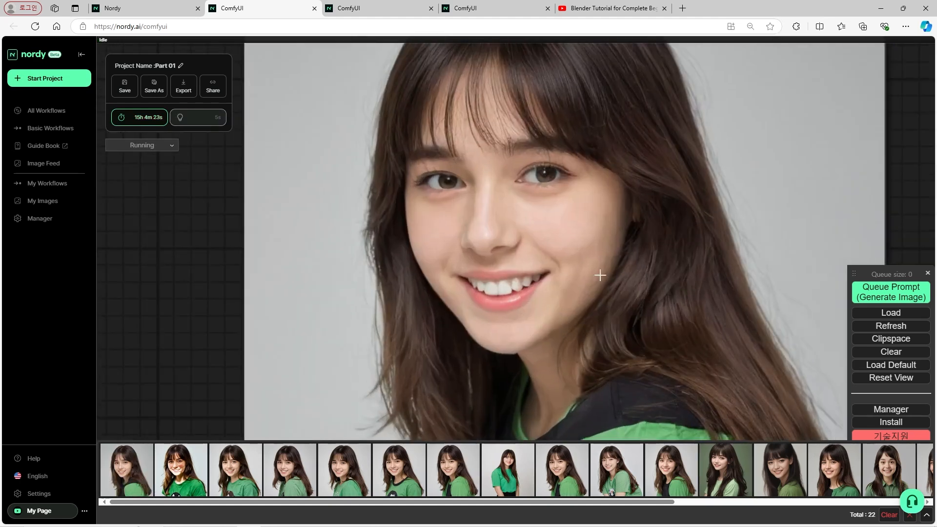
scroll(632, 278, down, 8)
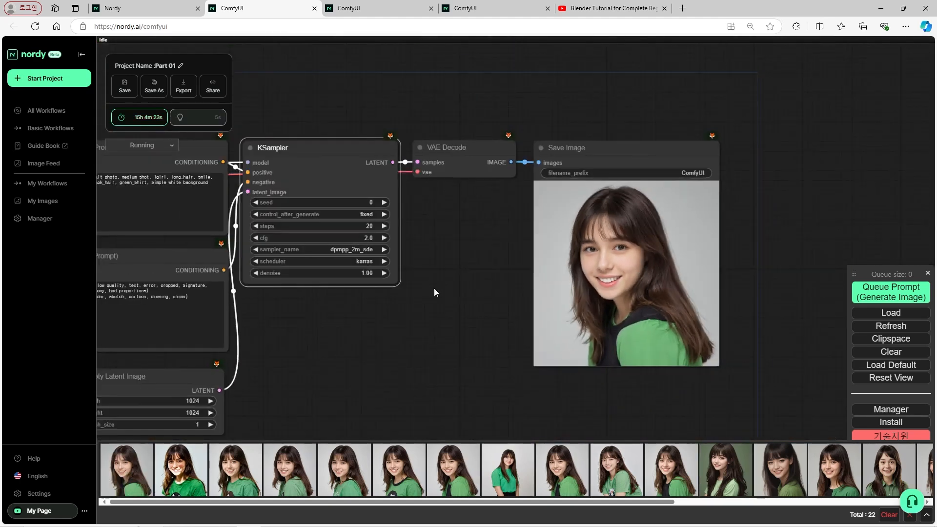
Generate a portrait with the KSampler cfg set to 5.0 and examine the image up close
scroll(435, 288, up, 1)
click(359, 233)
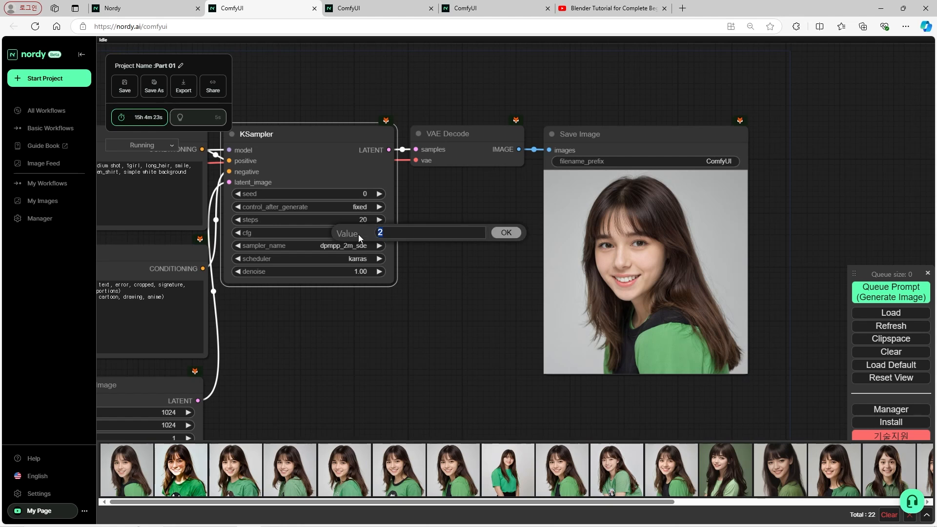
key(Return)
click(868, 297)
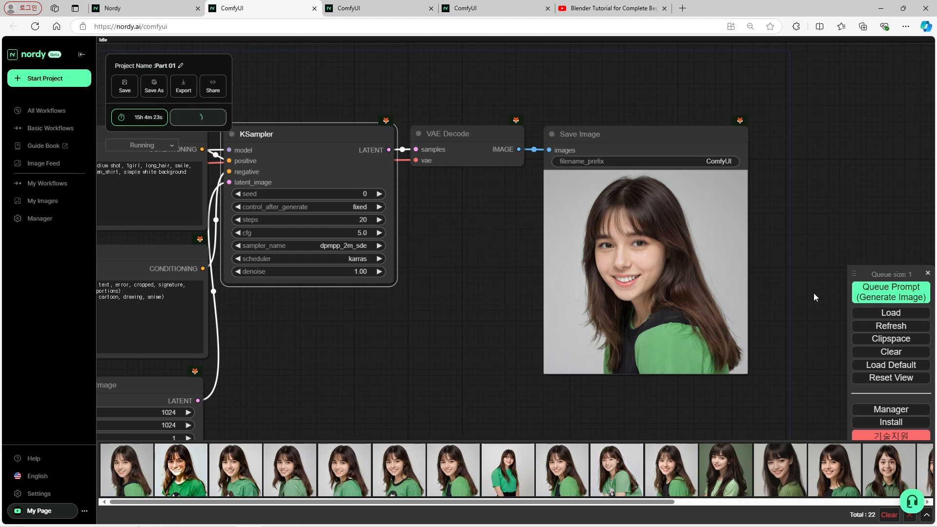
scroll(213, 246, up, 4)
scroll(217, 254, down, 9)
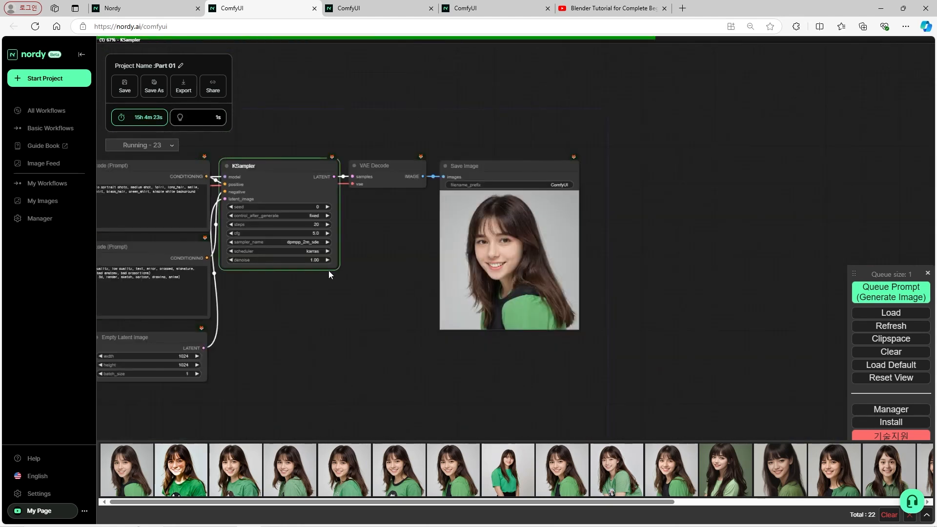
scroll(324, 271, up, 2)
scroll(341, 269, up, 2)
drag(341, 269, 399, 289)
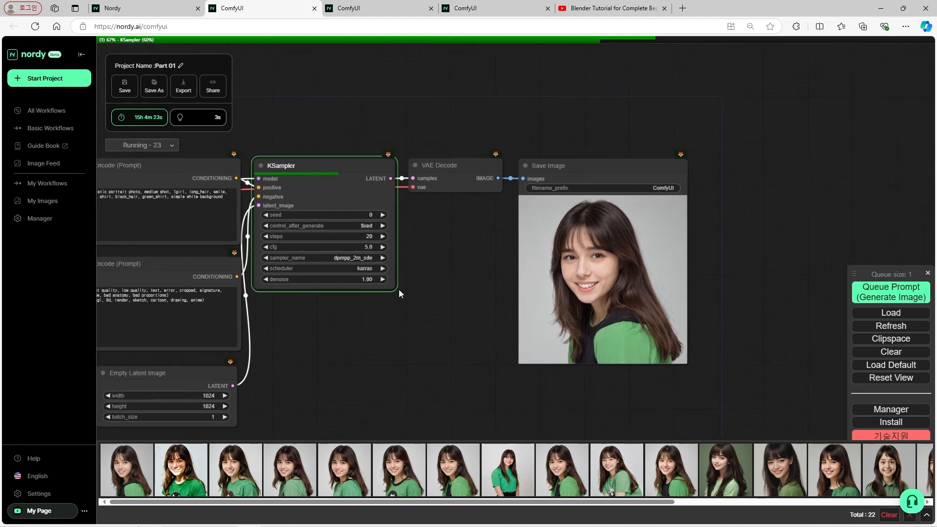
scroll(526, 309, up, 1)
scroll(526, 308, up, 5)
scroll(720, 312, down, 8)
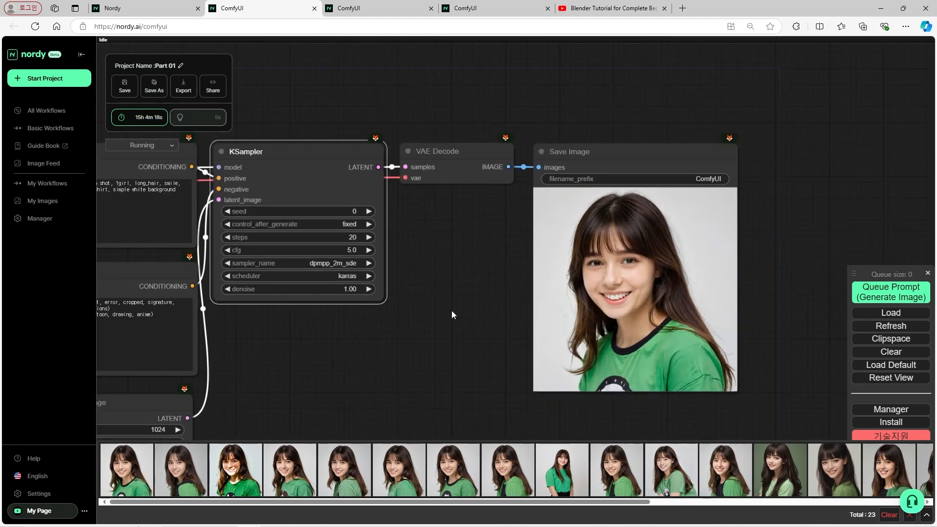
Change the KSampler sampler_name to lcm
scroll(552, 293, up, 3)
scroll(551, 293, down, 2)
scroll(414, 252, up, 5)
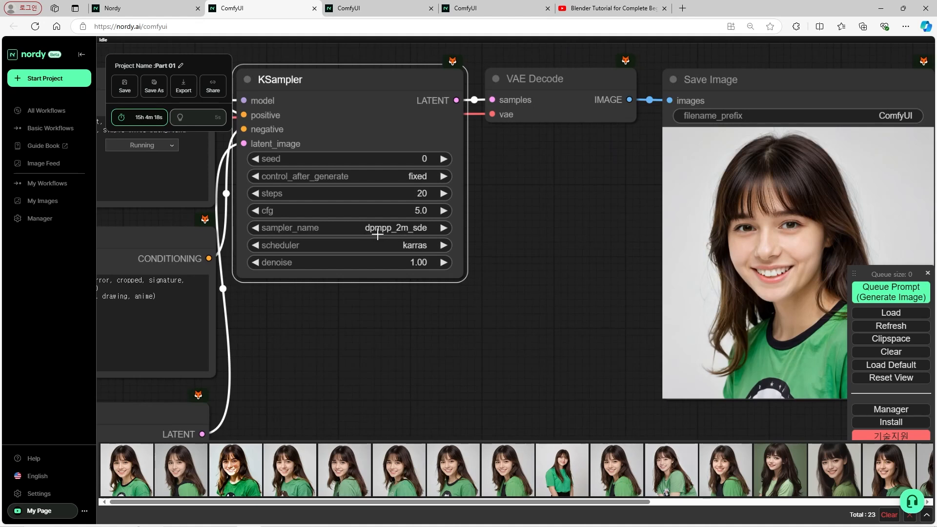
click(413, 233)
scroll(427, 253, down, 3)
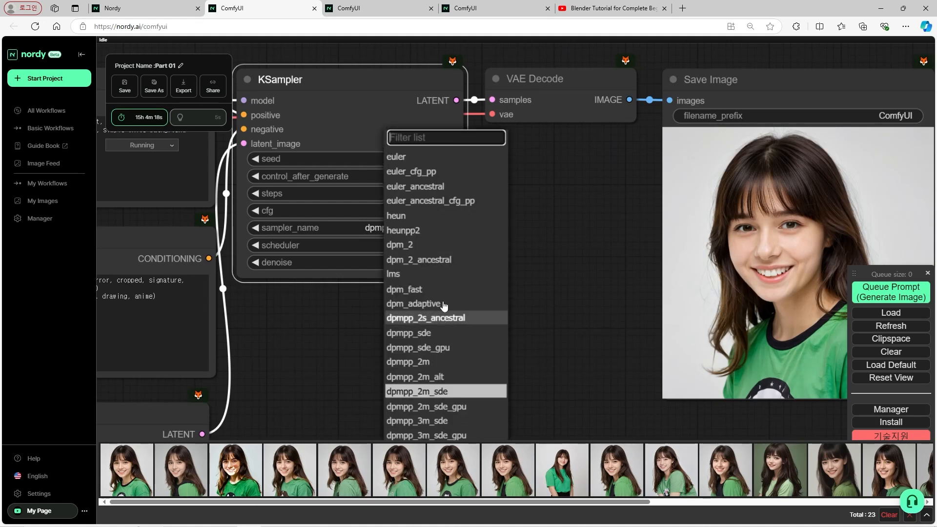
scroll(428, 255, down, 4)
click(415, 373)
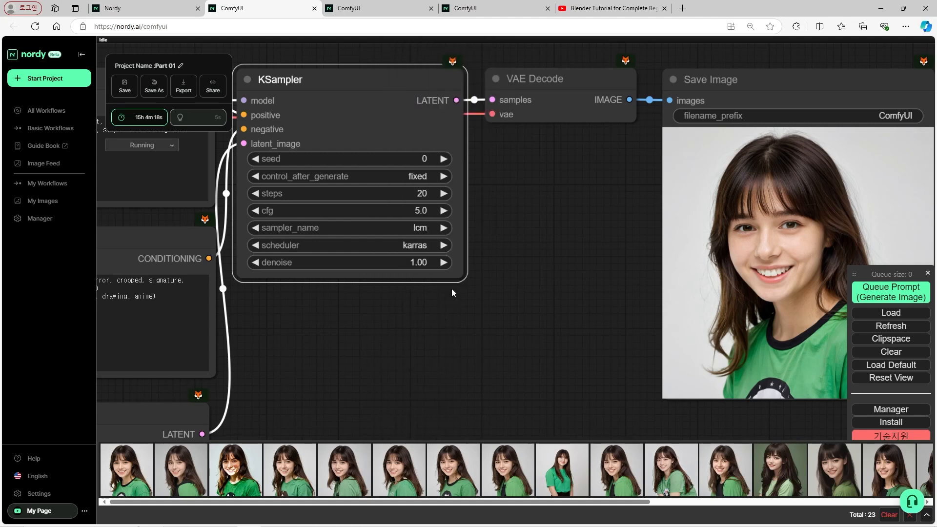
Generate a portrait with the lcm sampler and inspect the face and hair up close
scroll(452, 288, down, 3)
scroll(452, 293, down, 2)
click(878, 292)
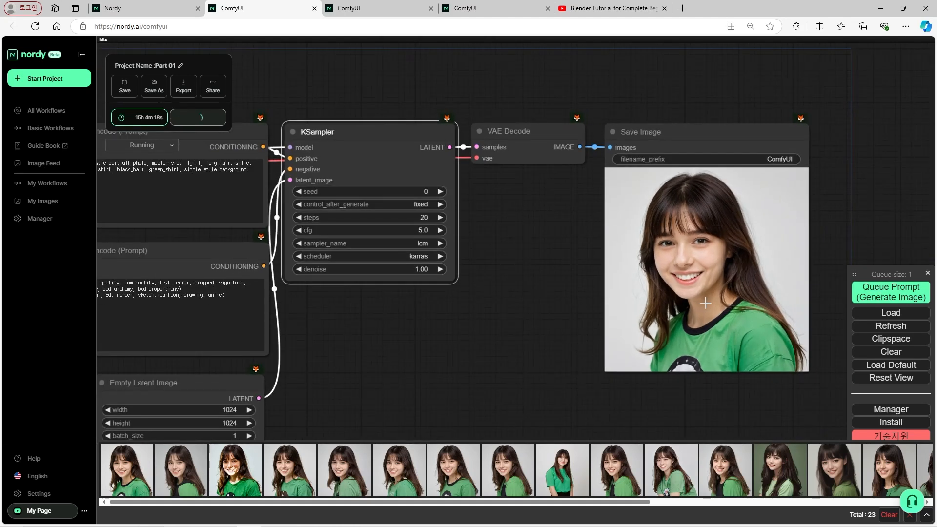
scroll(529, 305, down, 1)
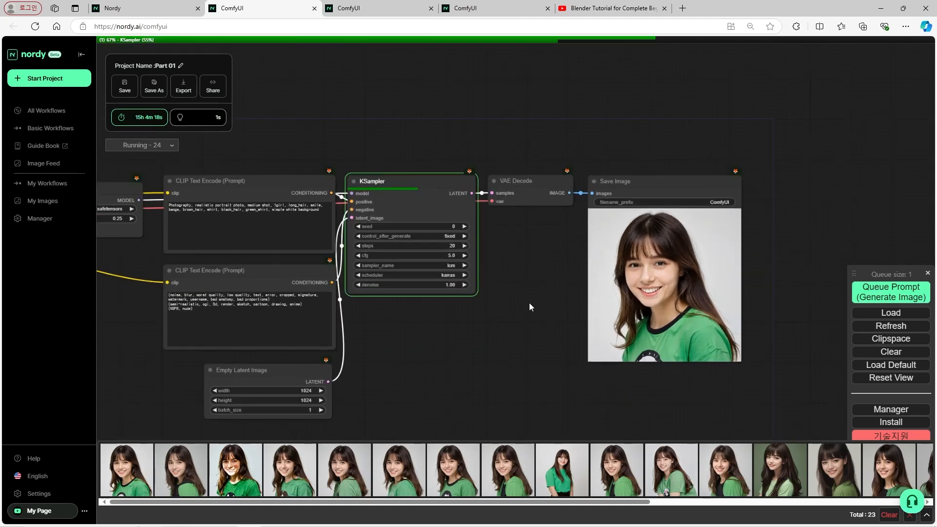
scroll(512, 306, up, 1)
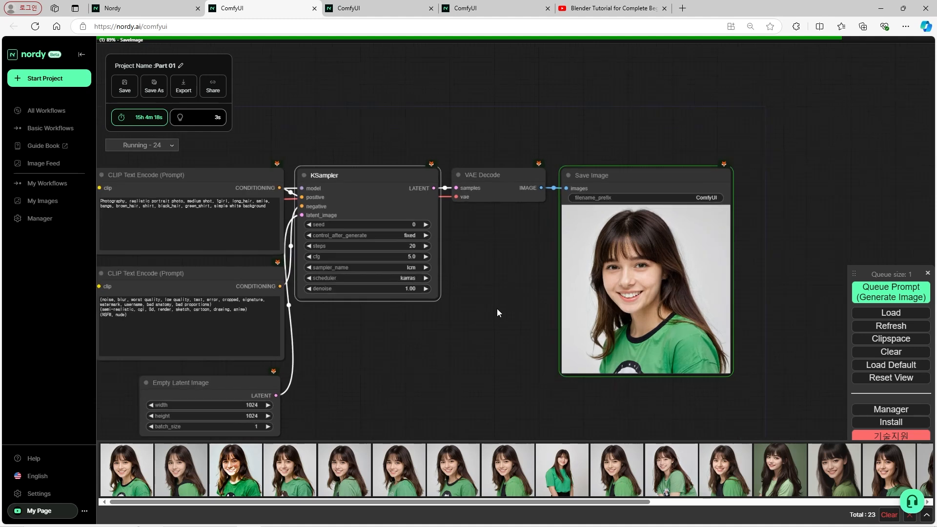
scroll(552, 322, up, 3)
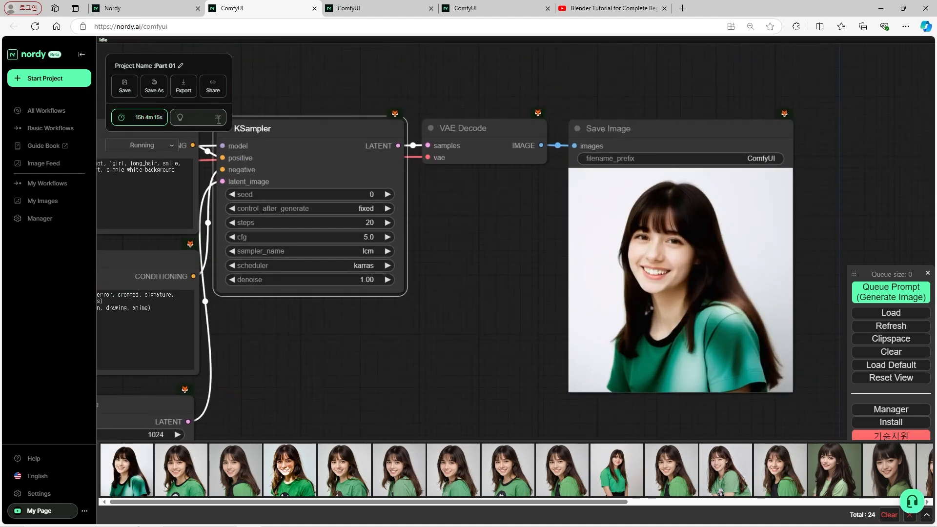
scroll(749, 278, up, 9)
scroll(379, 210, down, 11)
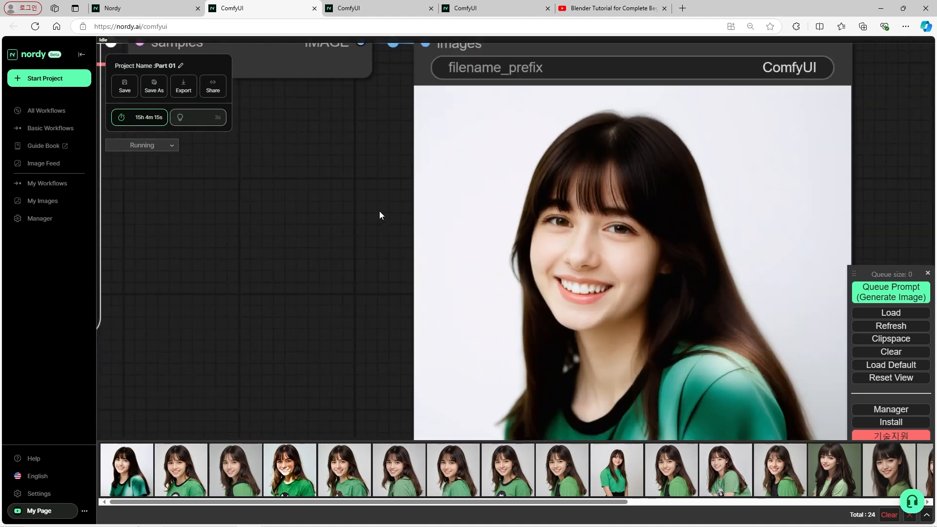
Set the KSampler scheduler to normal and the steps to 12
drag(371, 223, 503, 225)
scroll(464, 250, up, 4)
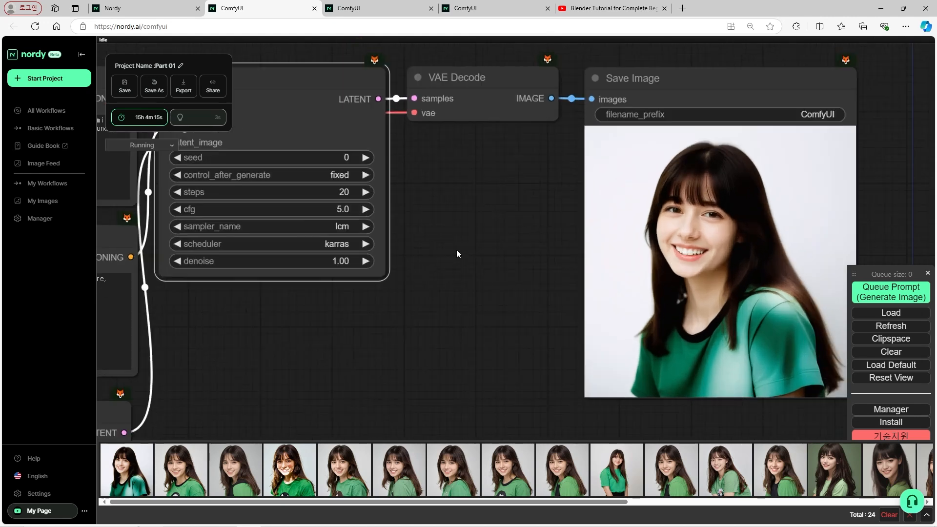
drag(456, 253, 511, 255)
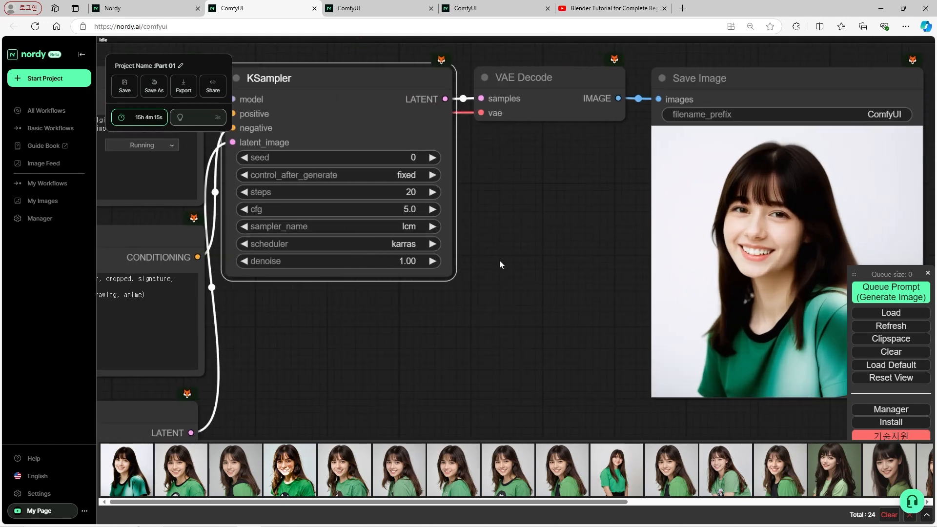
click(405, 242)
click(408, 228)
scroll(517, 234, down, 1)
click(418, 196)
text(12)
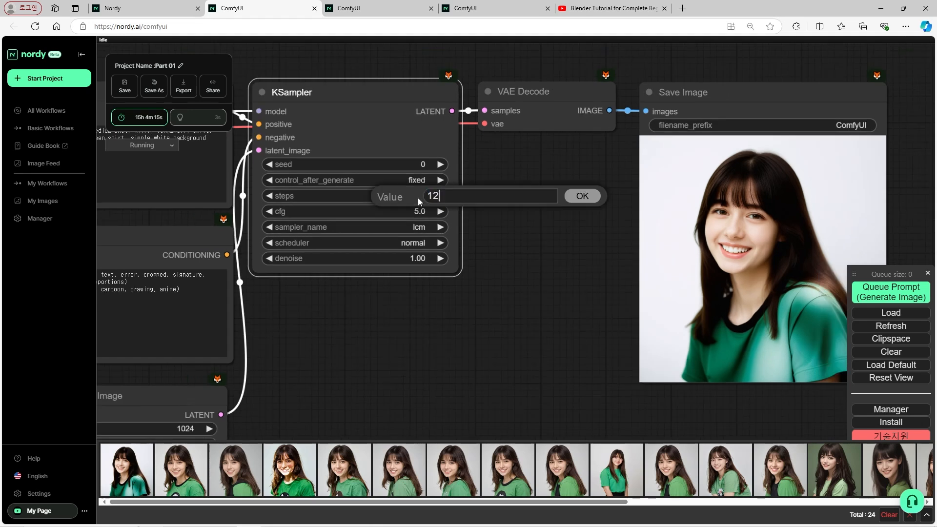
key(Return)
Lower the KSampler cfg to 3.0, generate a portrait and inspect it closely
click(421, 212)
text(3)
key(Return)
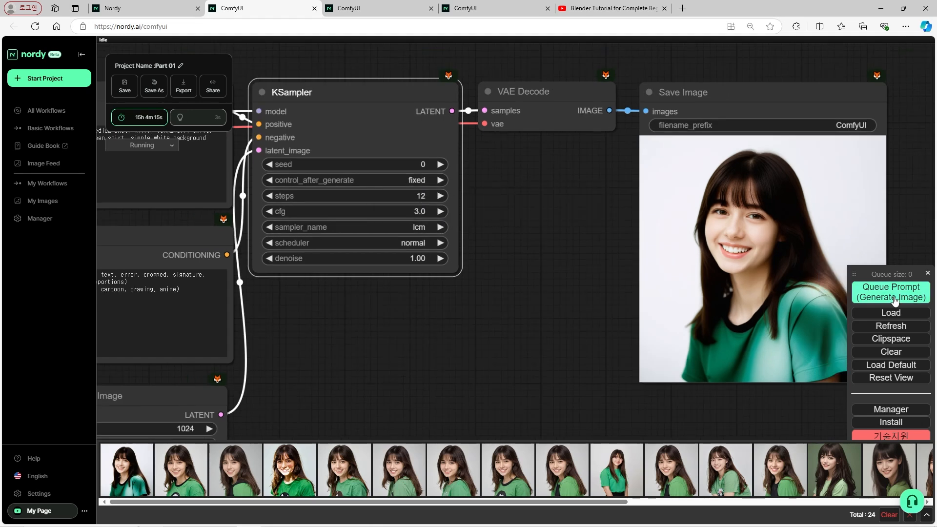
scroll(486, 341, down, 1)
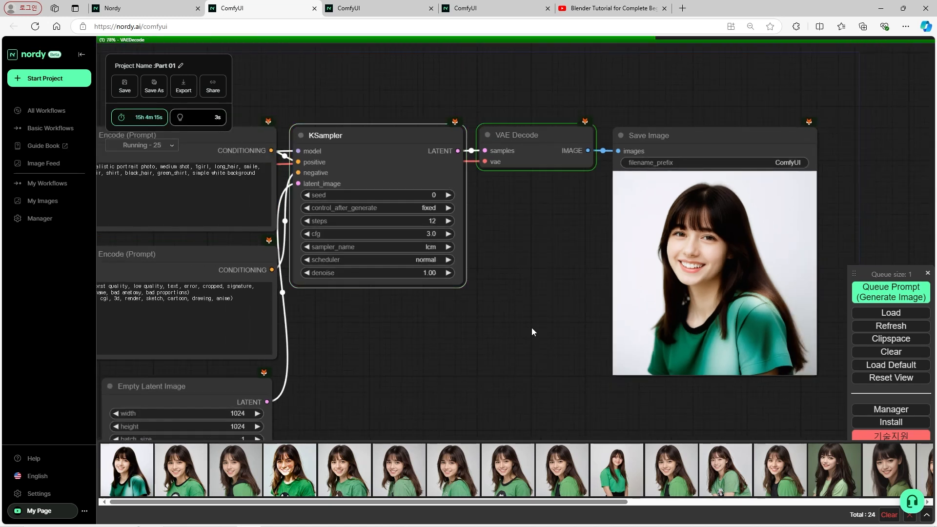
scroll(774, 307, up, 6)
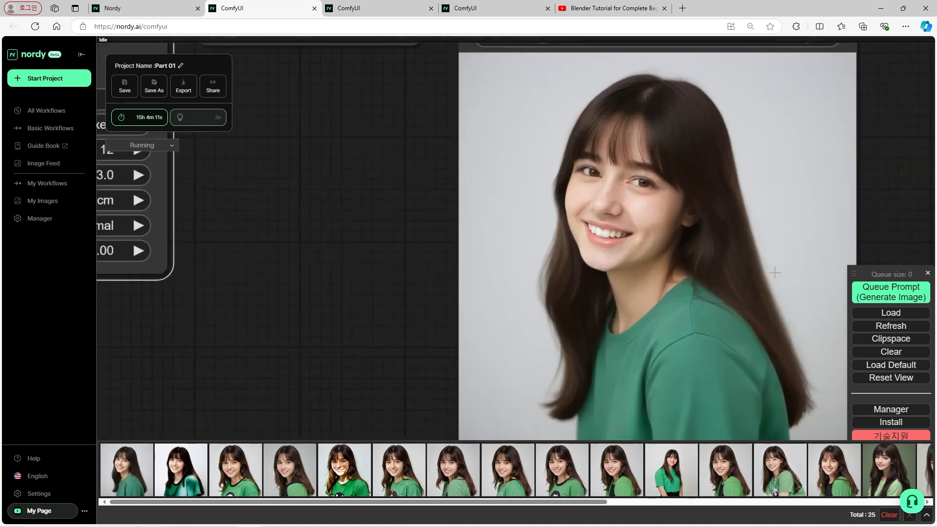
scroll(679, 248, down, 6)
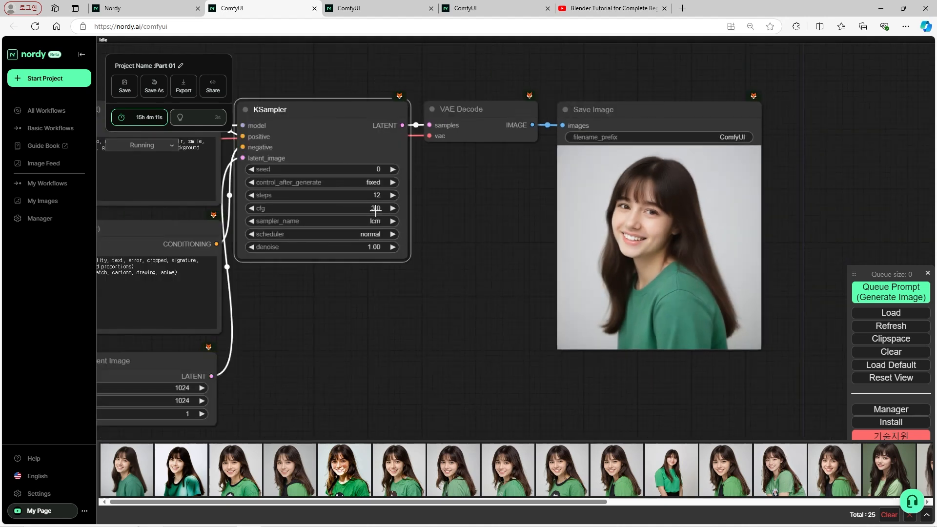
Generate portraits at cfg 5.0 with 12 steps and with 20 steps, and inspect the 20-step image closely
click(860, 299)
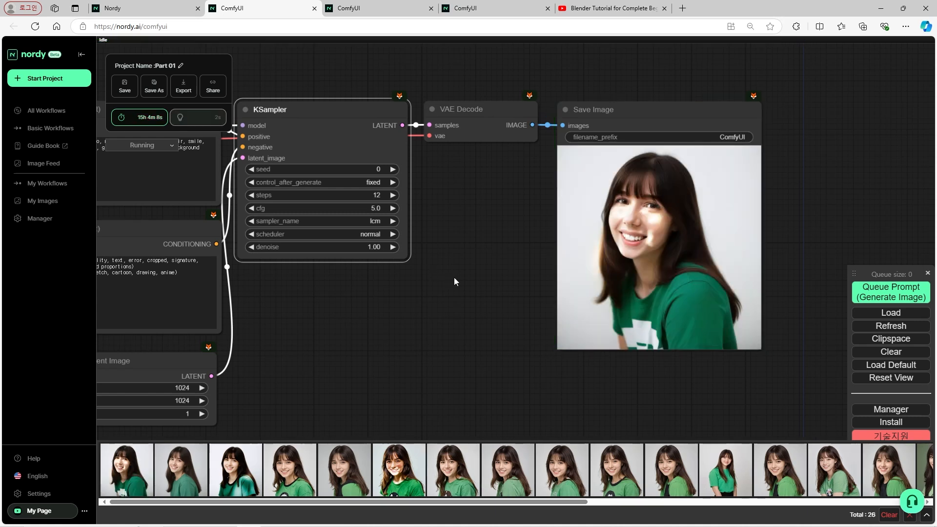
scroll(455, 277, up, 1)
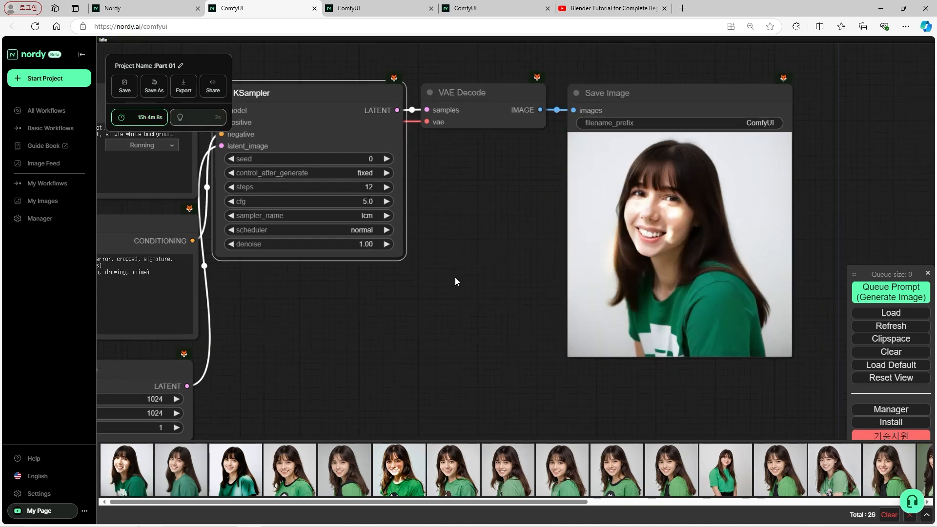
click(368, 189)
text(20)
key(Return)
click(891, 292)
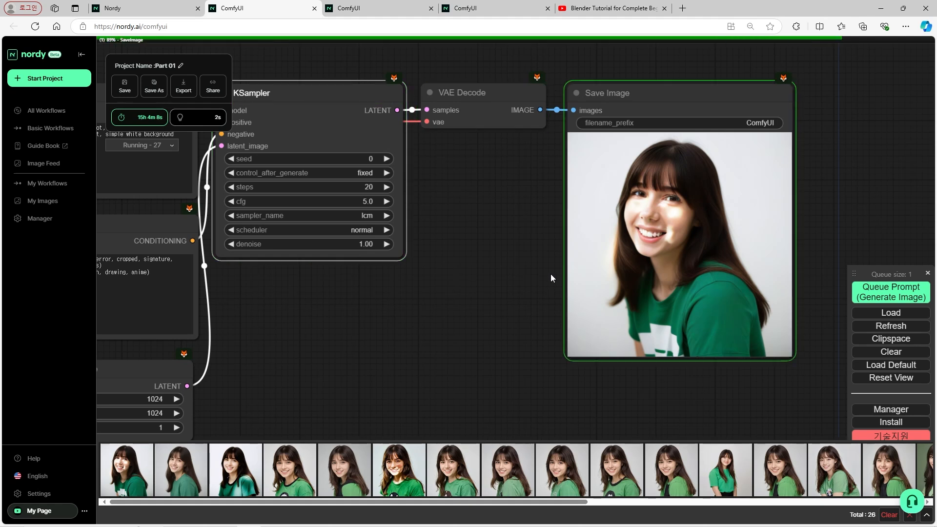
scroll(682, 251, up, 4)
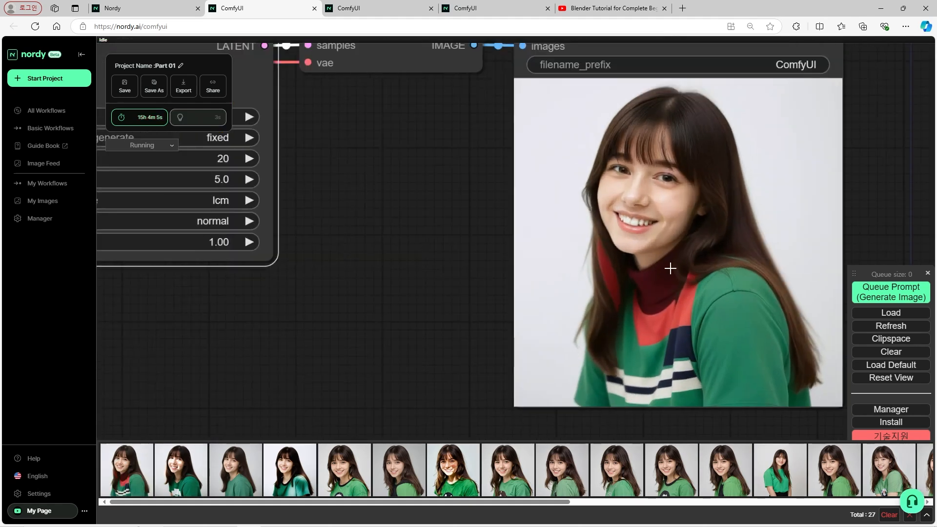
scroll(670, 268, down, 2)
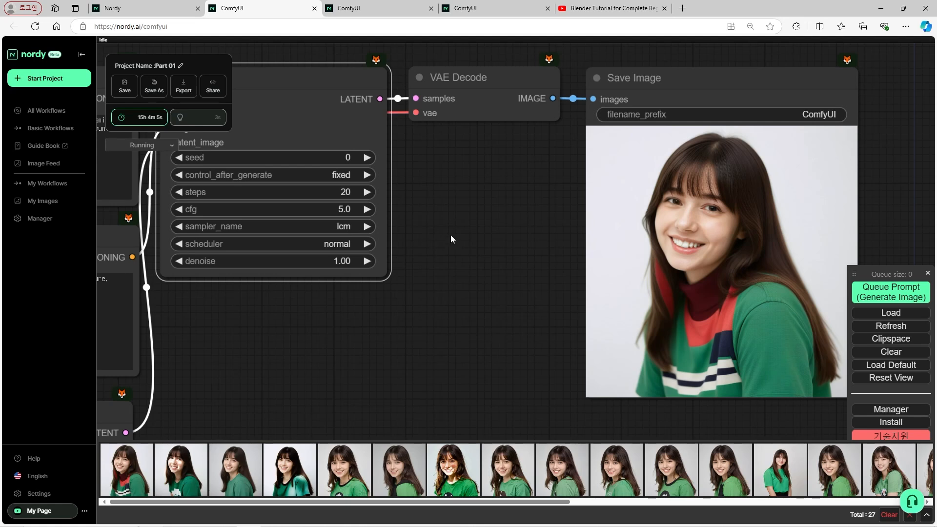
Set the KSampler sampler_name to dpmpp_3m_sde_gpu and the scheduler to exponential
scroll(450, 236, down, 1)
click(355, 196)
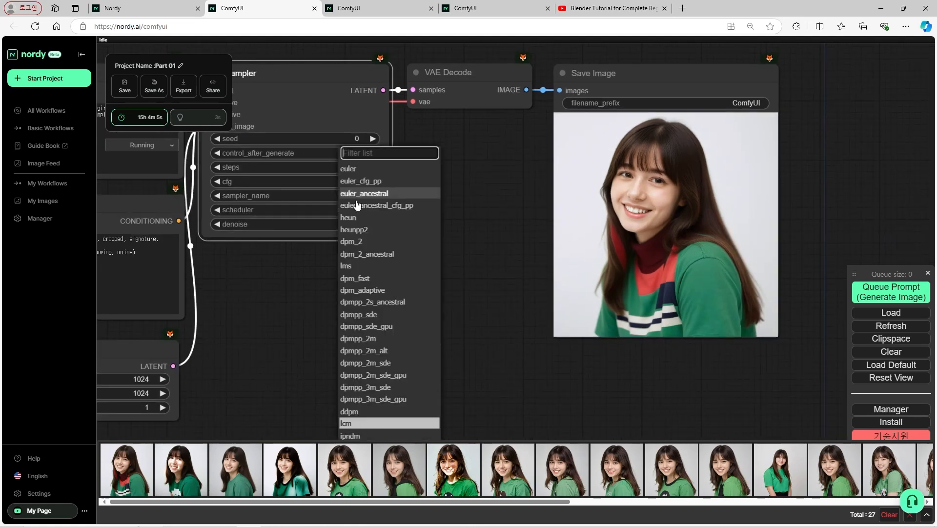
scroll(385, 274, down, 3)
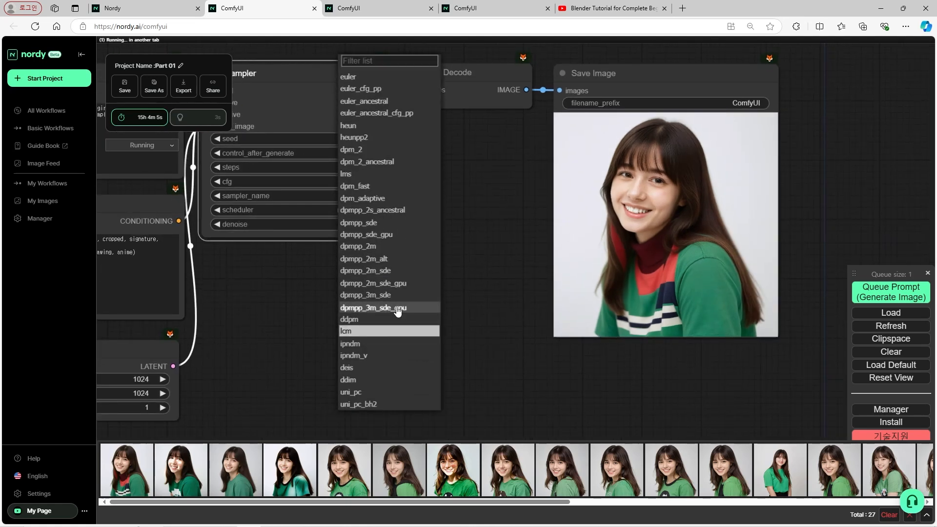
click(376, 307)
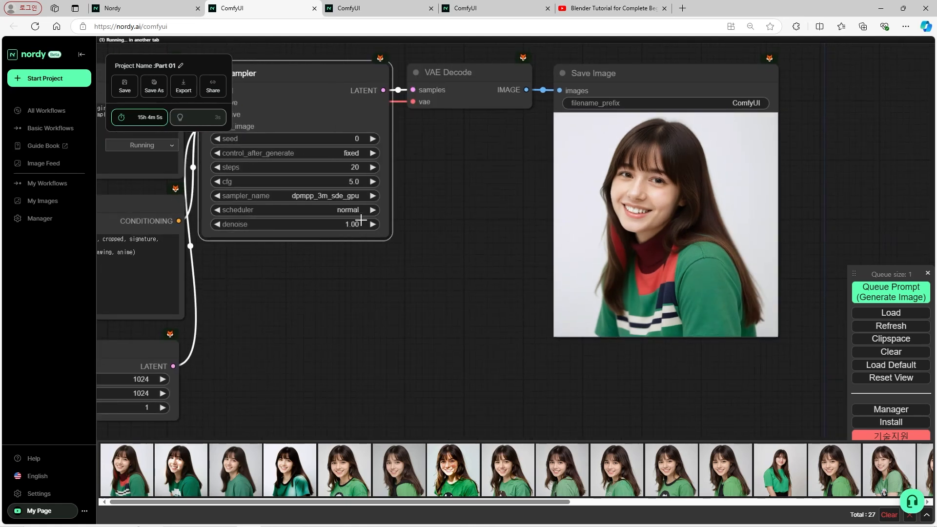
click(314, 198)
scroll(371, 317, down, 2)
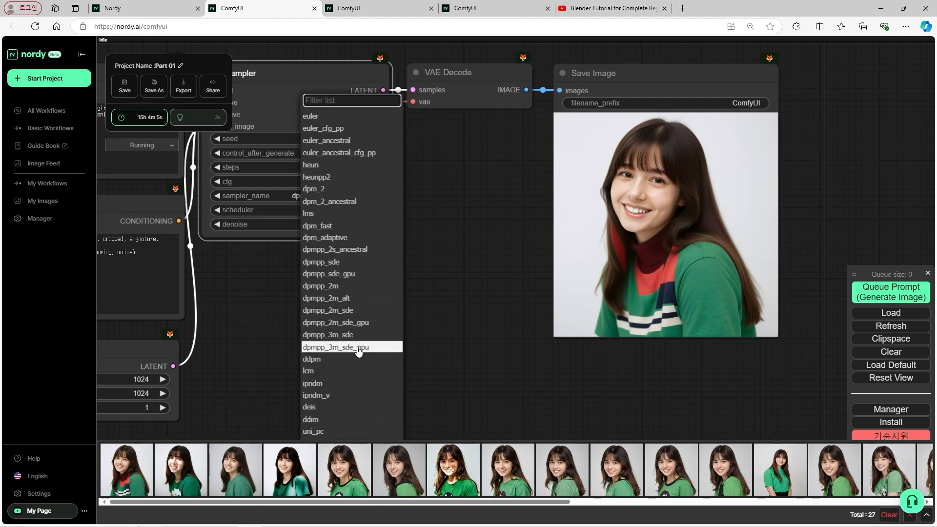
click(341, 210)
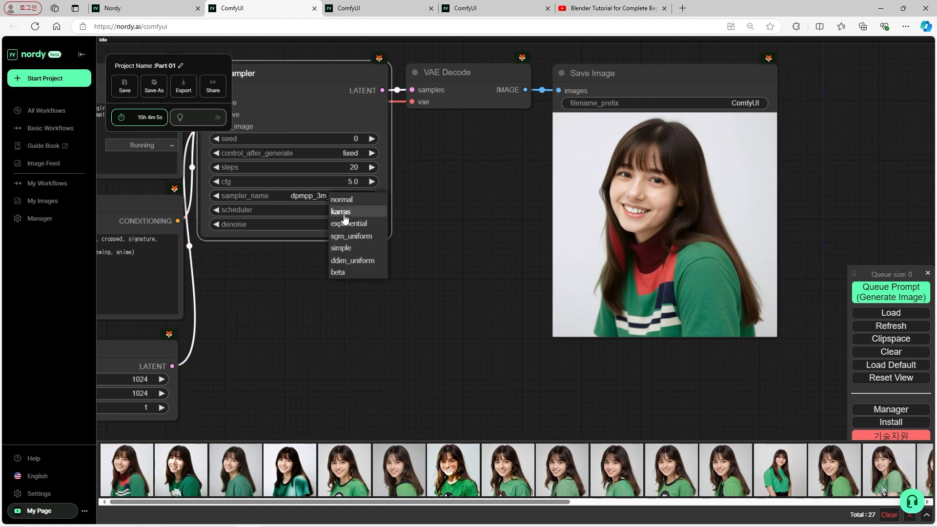
click(370, 225)
Generate a portrait with the dpmpp_3m_sde_gpu sampler and exponential scheduler, and inspect the result closely
click(853, 297)
scroll(471, 308, down, 3)
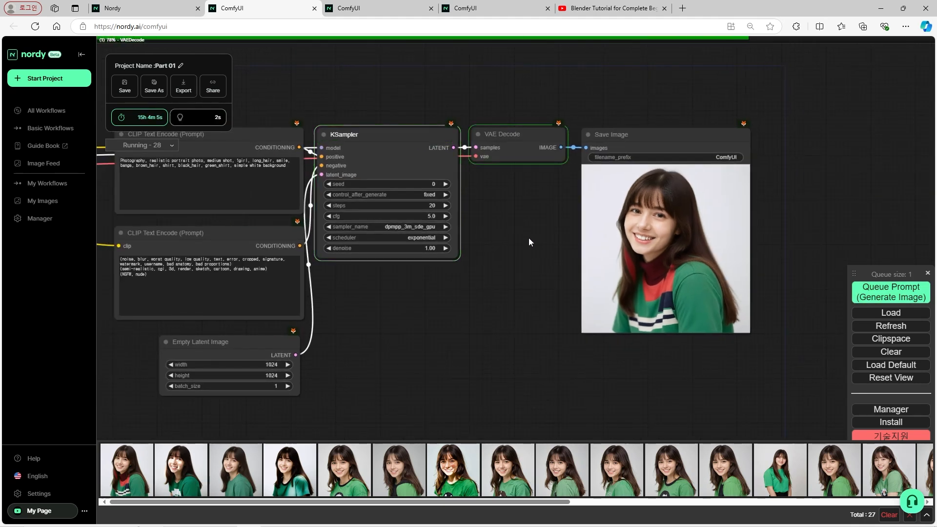
scroll(708, 276, up, 8)
scroll(707, 276, down, 6)
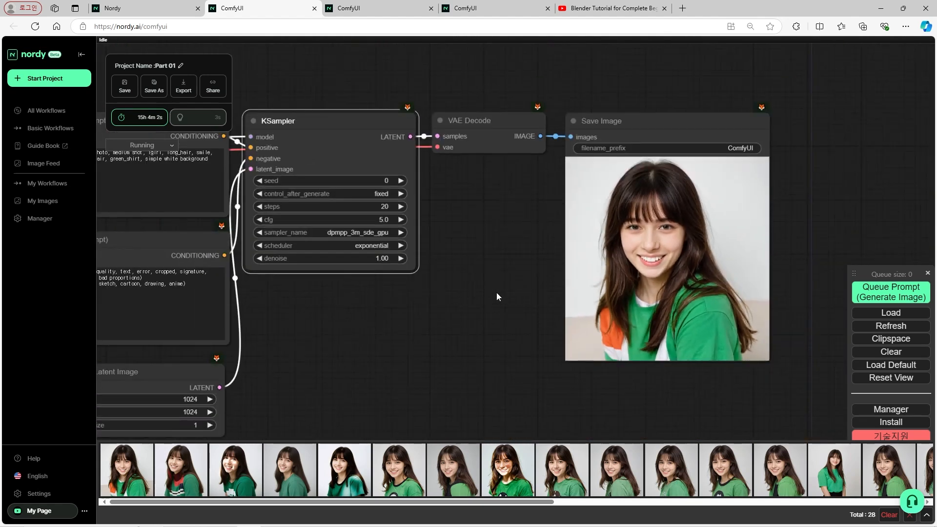
Set the KSampler sampler_name to euler_ancestral and the scheduler to normal
drag(497, 293, 479, 290)
click(365, 230)
scroll(386, 349, down, 5)
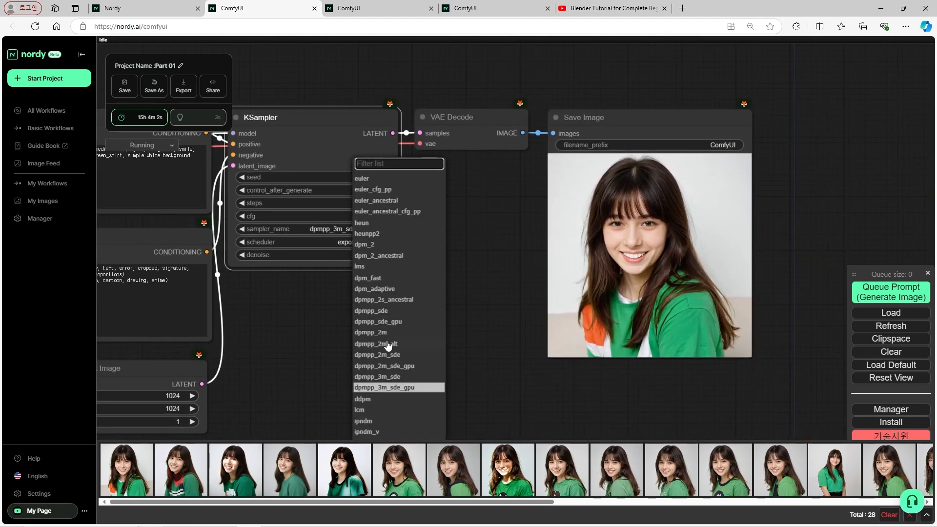
scroll(424, 257, up, 2)
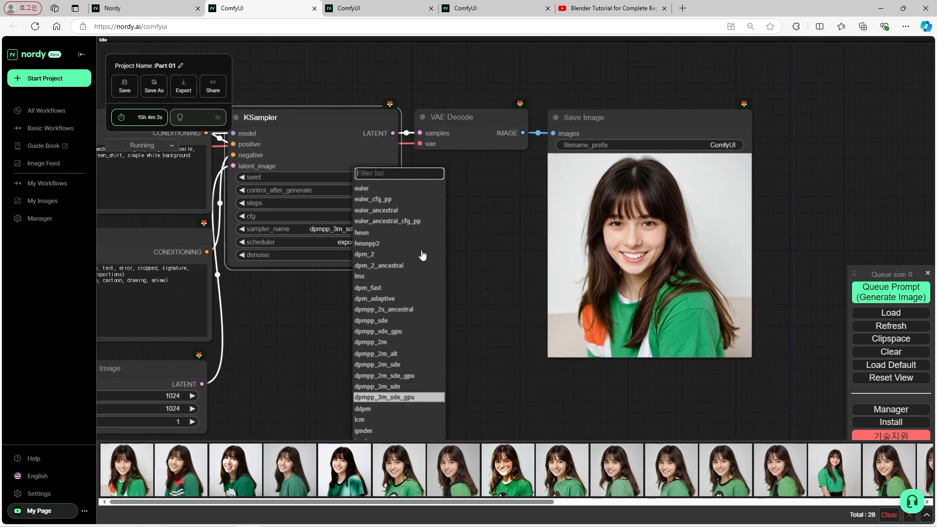
click(390, 211)
click(374, 246)
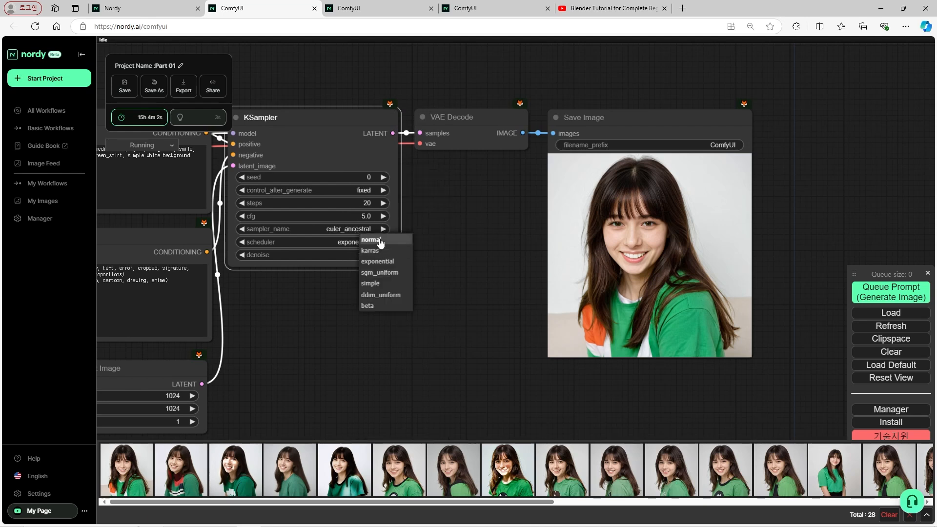
click(376, 242)
Generate a portrait with the euler_ancestral sampler and normal scheduler, and inspect the result closely
click(874, 299)
scroll(496, 315, down, 5)
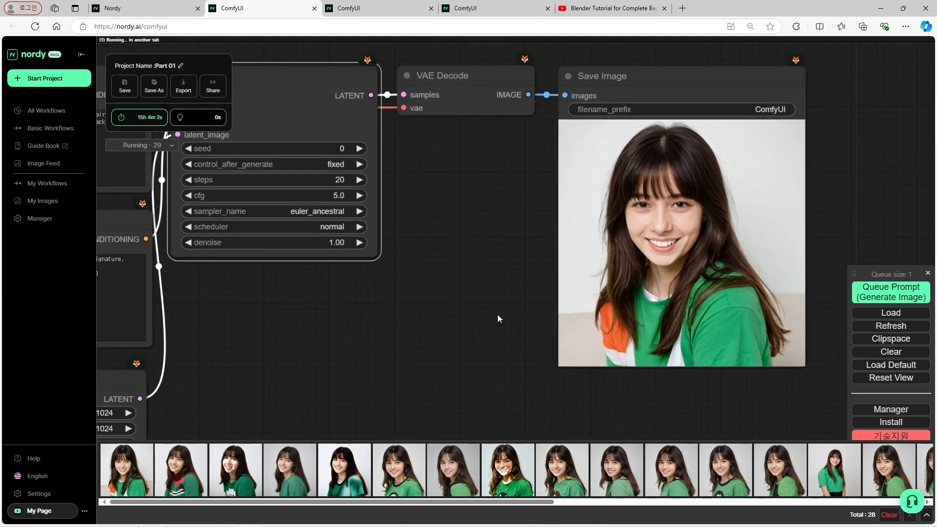
scroll(484, 301, up, 5)
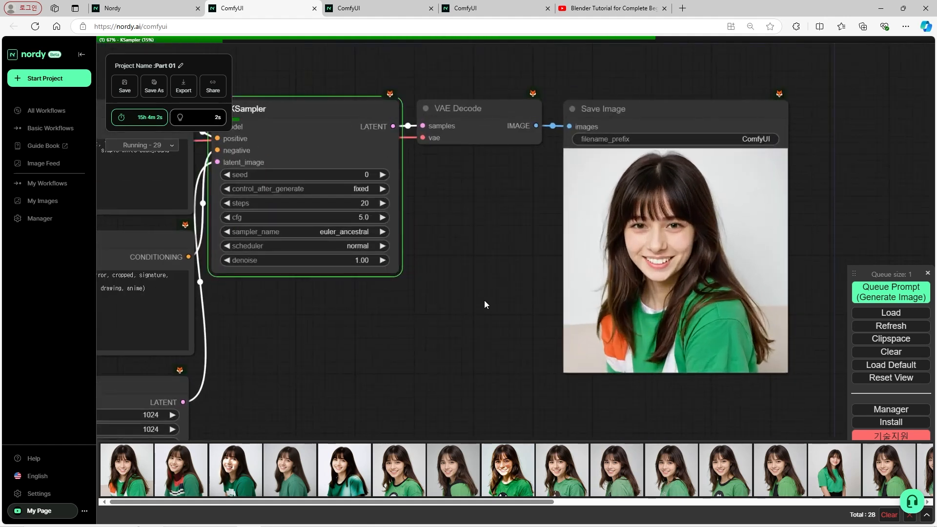
scroll(484, 300, down, 3)
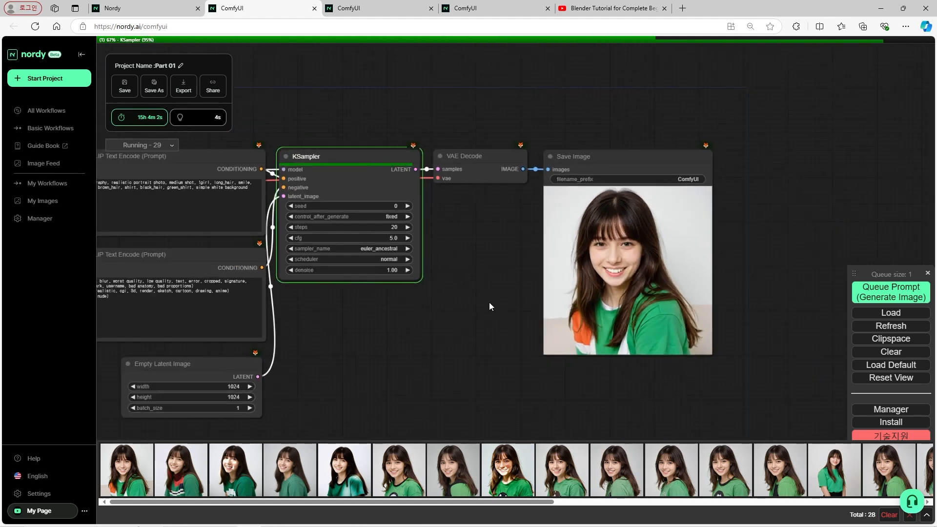
scroll(671, 247, up, 6)
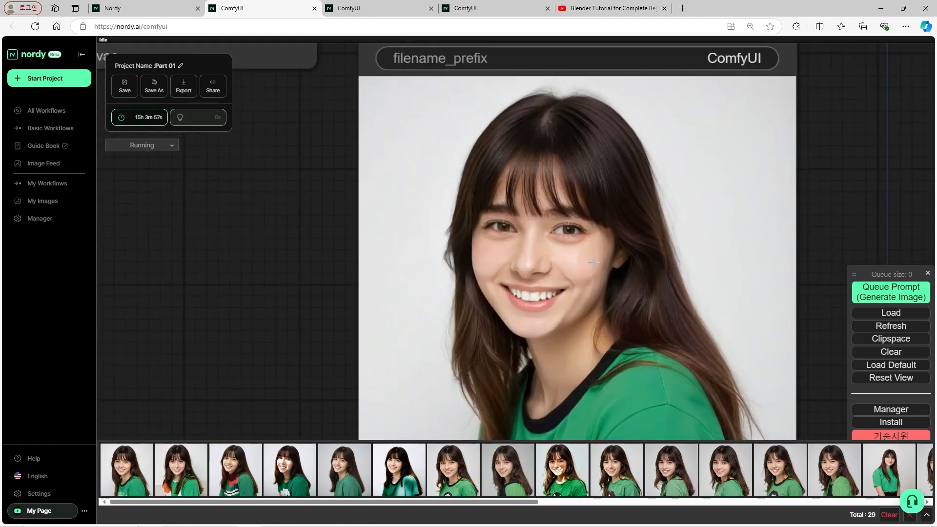
scroll(641, 249, down, 2)
scroll(637, 249, down, 4)
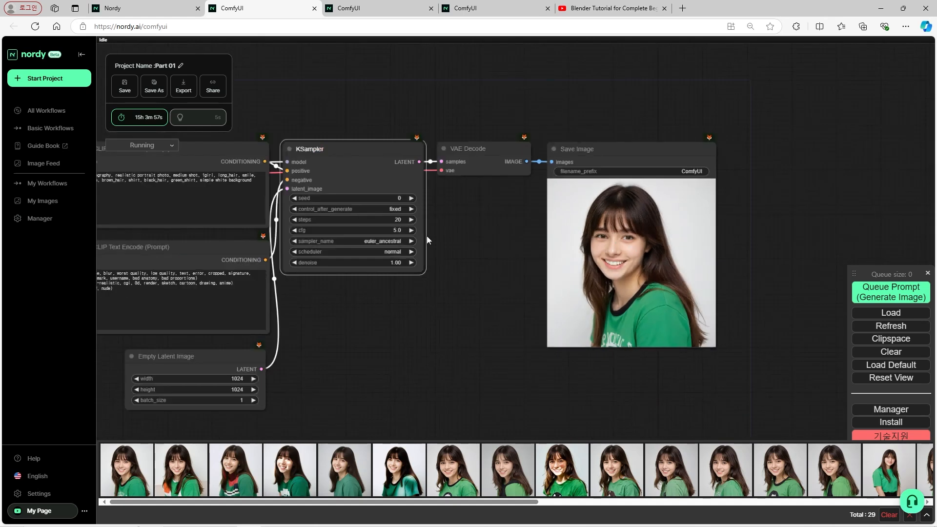
Set the KSampler to the dpmpp_2m_sde sampler, karras scheduler and cfg 3.0
click(397, 239)
scroll(440, 352, down, 2)
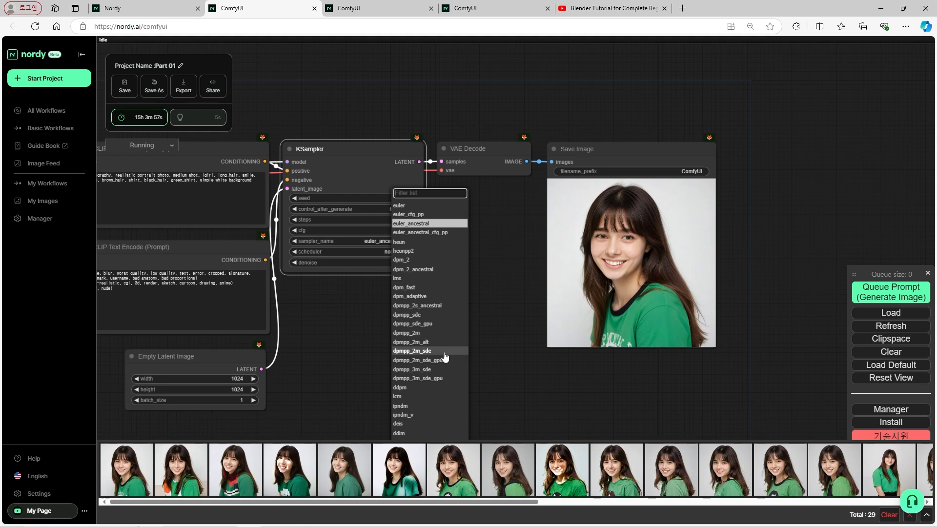
click(446, 352)
click(397, 252)
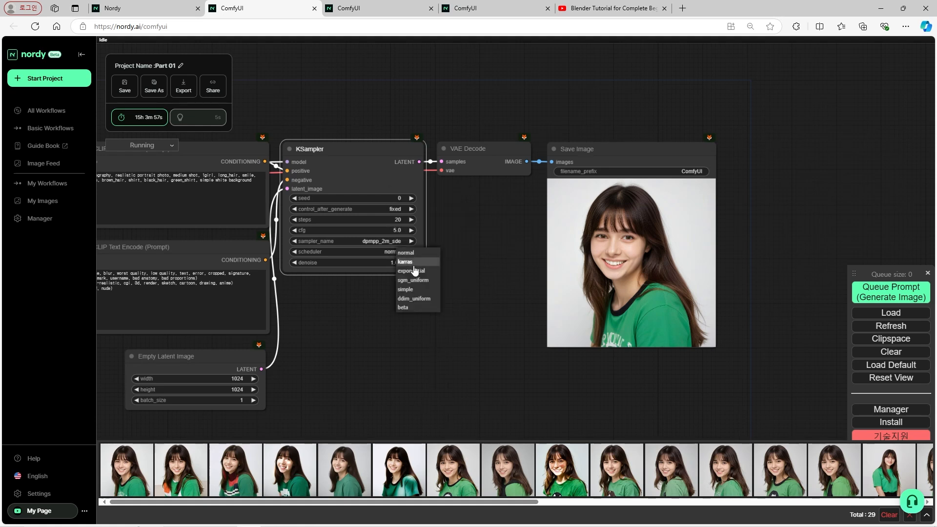
click(413, 263)
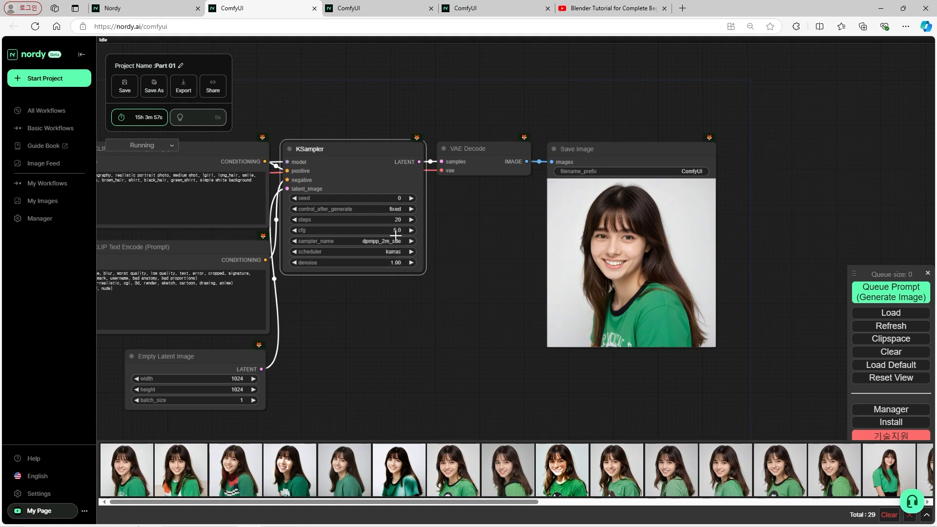
click(397, 230)
text(8)
key(Return)
Generate a portrait with dpmpp_2m_sde, karras and cfg 3.0, and inspect the result closely
click(862, 294)
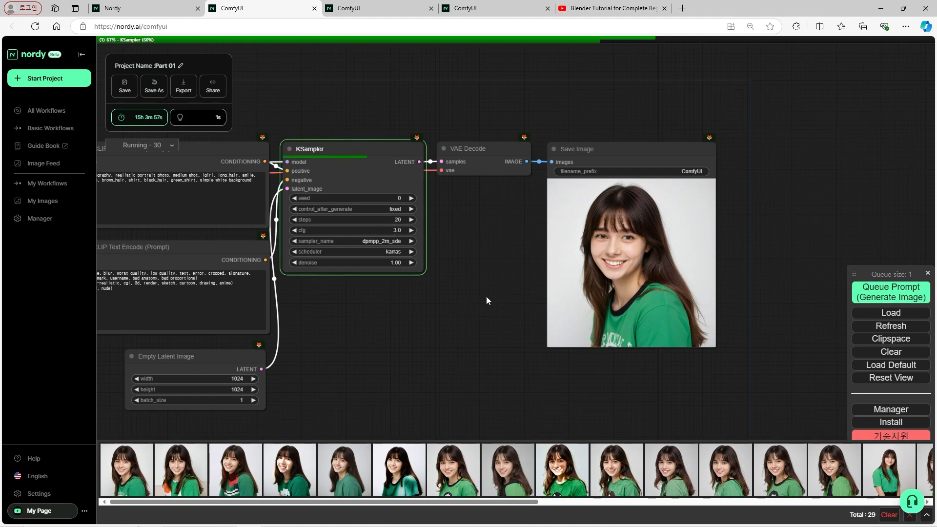
scroll(477, 285, up, 2)
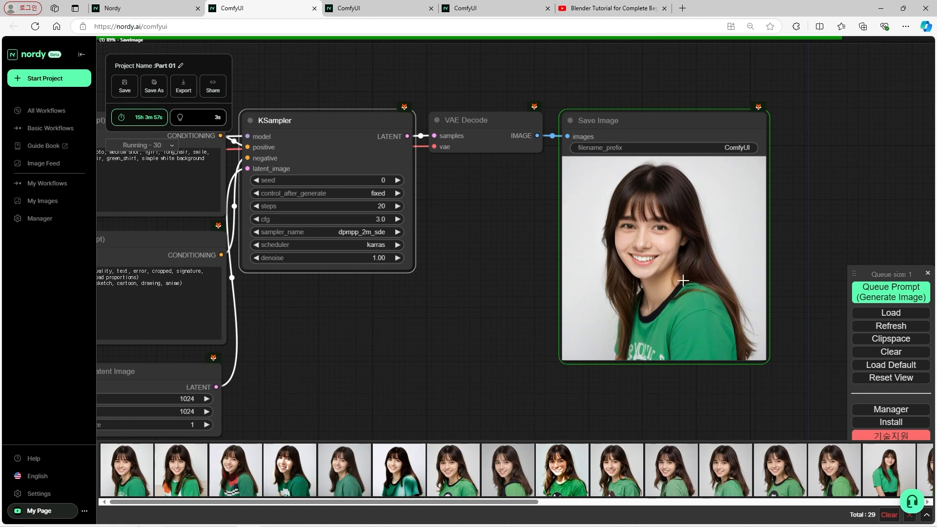
scroll(683, 281, up, 10)
scroll(667, 266, down, 12)
scroll(506, 305, down, 5)
scroll(501, 301, up, 8)
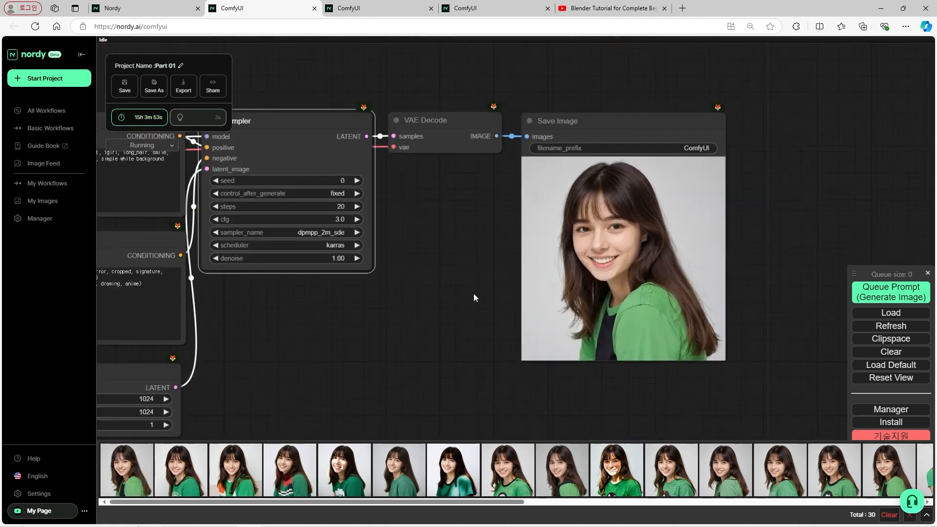
scroll(488, 298, up, 2)
Generate the portrait again with the same fixed seed and settings, and compare it with the previous image
drag(477, 294, 517, 316)
key(ctrl+Return)
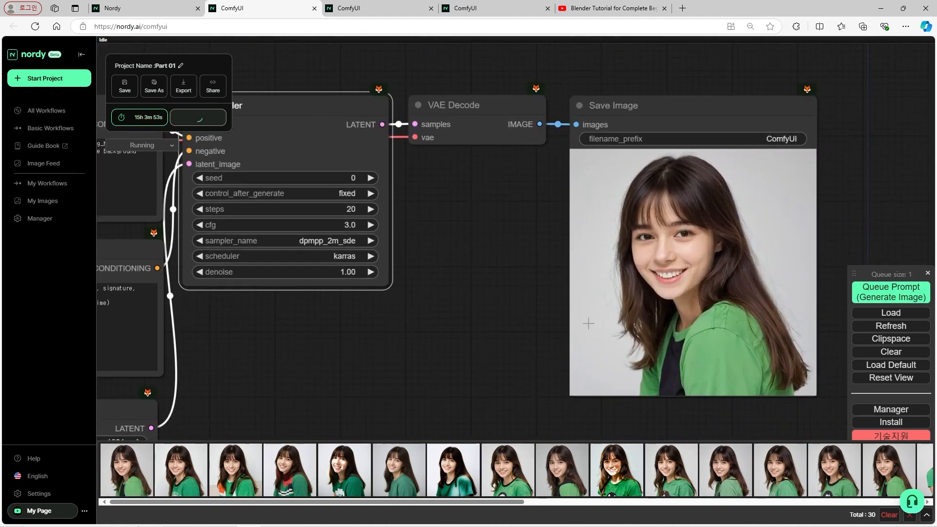
scroll(561, 317, down, 4)
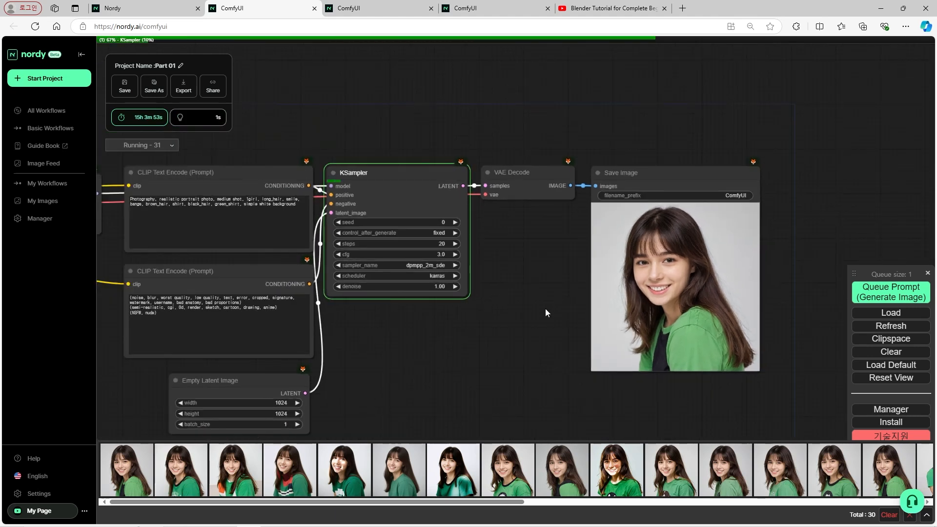
scroll(542, 305, up, 2)
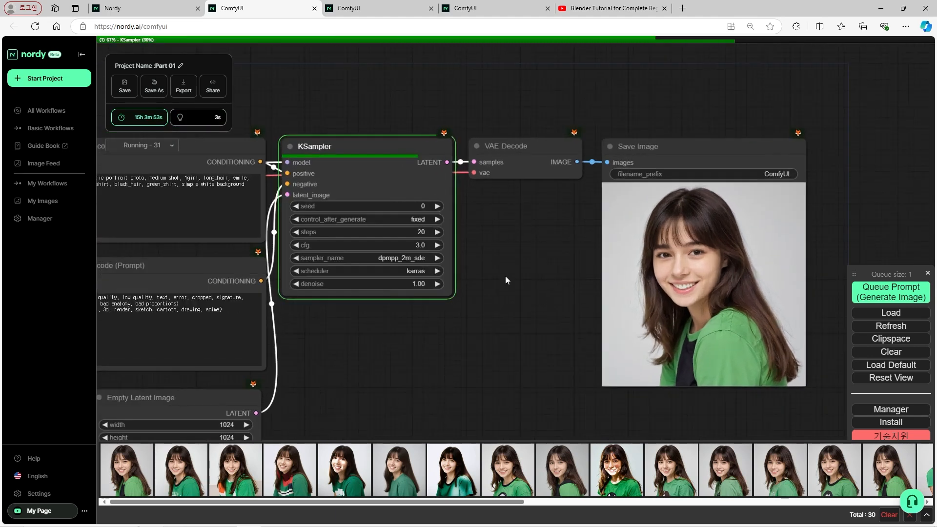
drag(548, 265, 531, 265)
scroll(537, 268, up, 1)
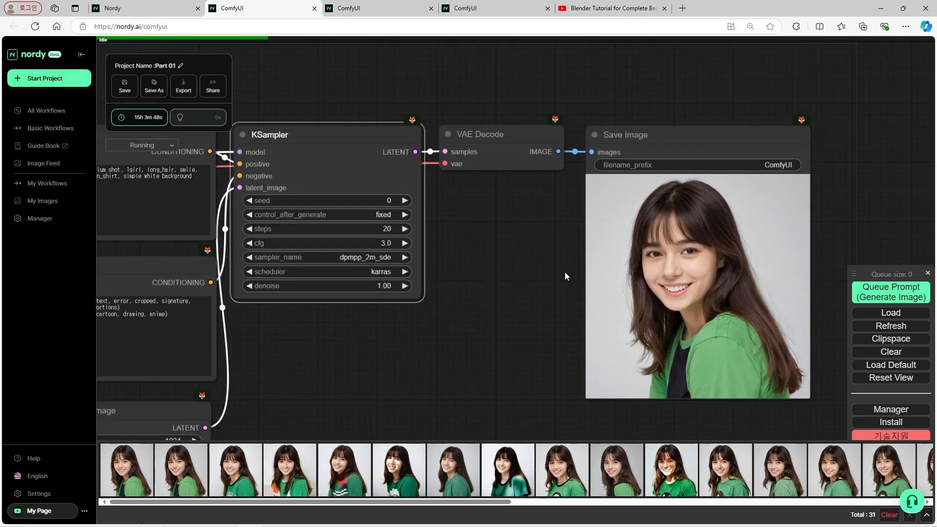
scroll(468, 244, down, 2)
scroll(481, 225, up, 1)
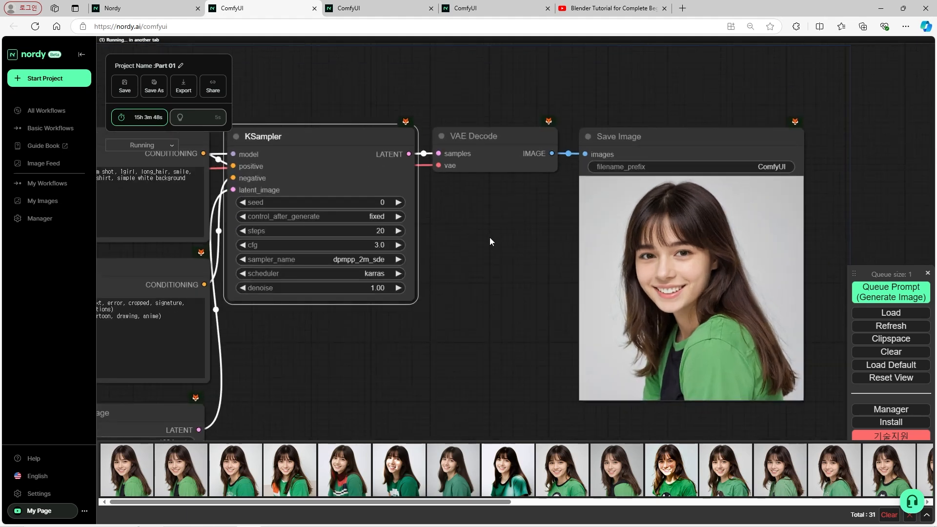
scroll(457, 215, down, 3)
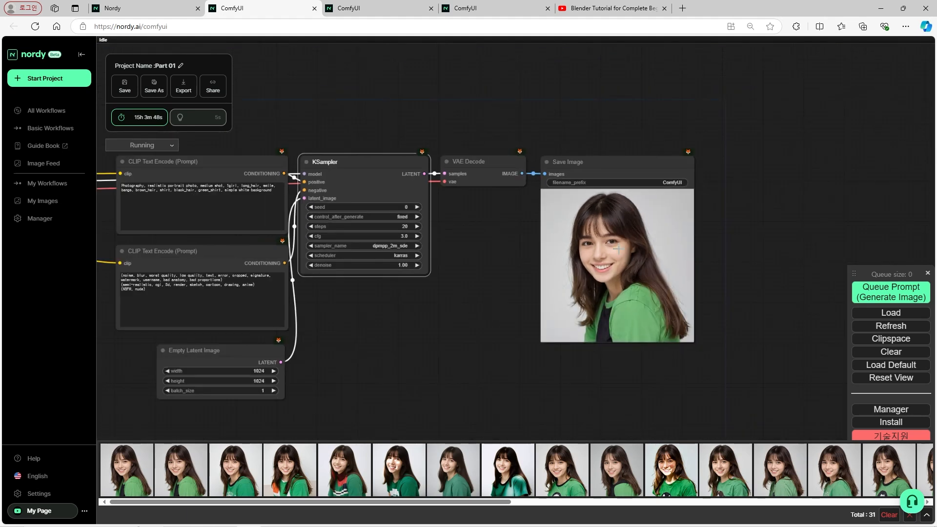
scroll(695, 263, up, 4)
drag(392, 266, 443, 270)
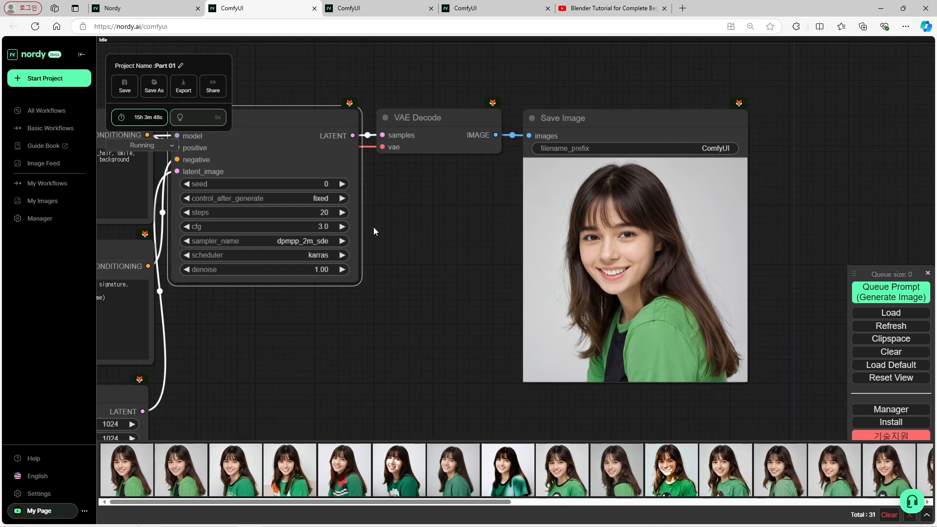
scroll(444, 229, down, 2)
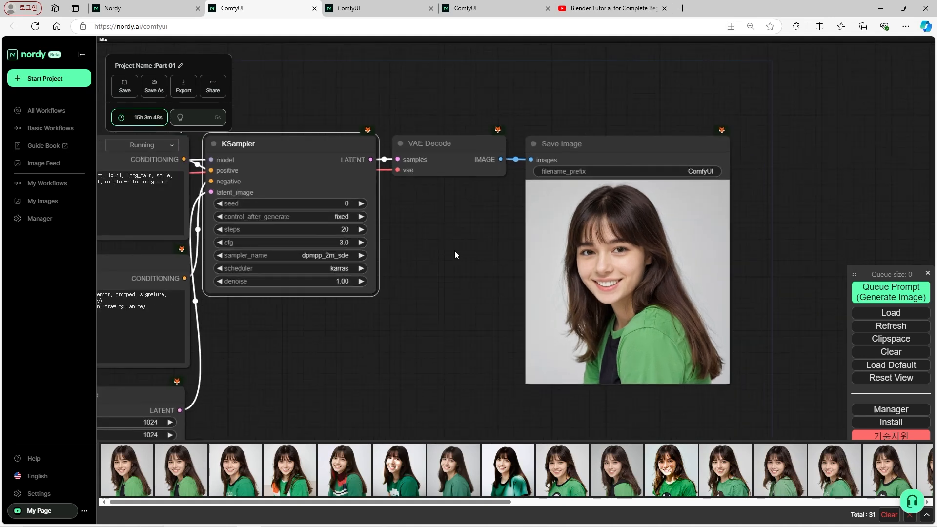
Set the KSampler control_after_generate to randomize and generate a portrait
click(337, 214)
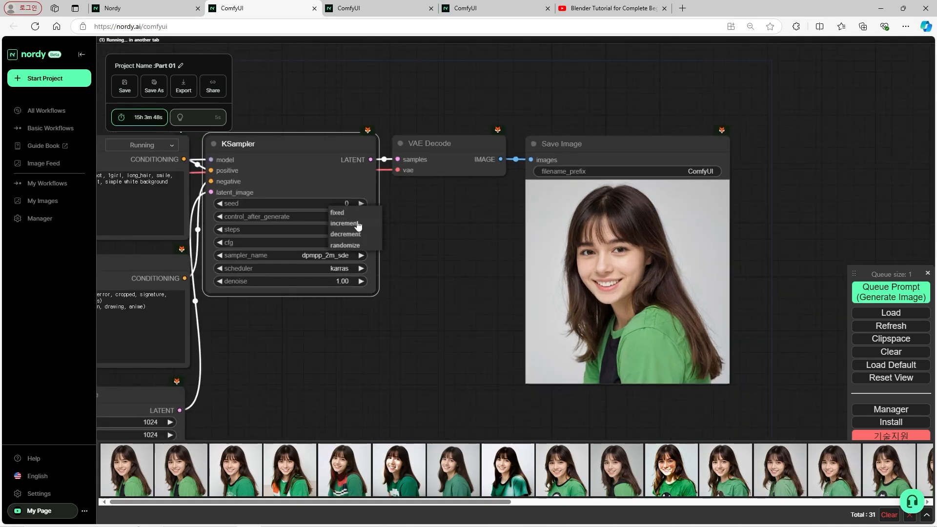
click(366, 243)
click(877, 298)
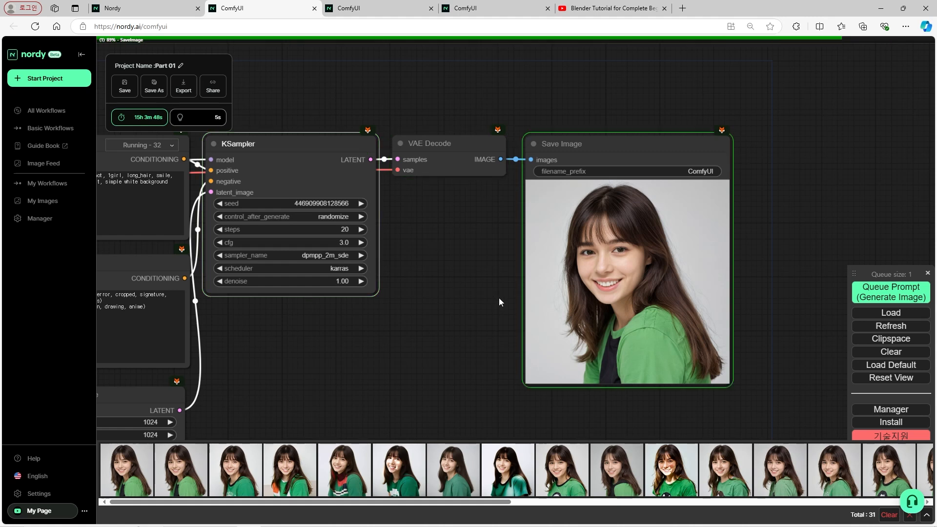
scroll(509, 301, up, 1)
scroll(546, 310, up, 1)
Generate two more portraits with randomized seeds and view each result
click(858, 297)
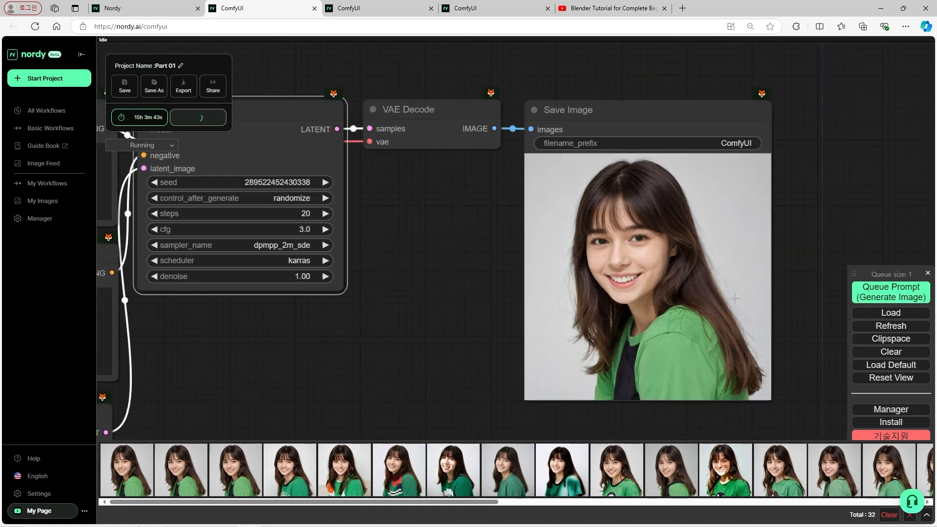
scroll(452, 288, down, 1)
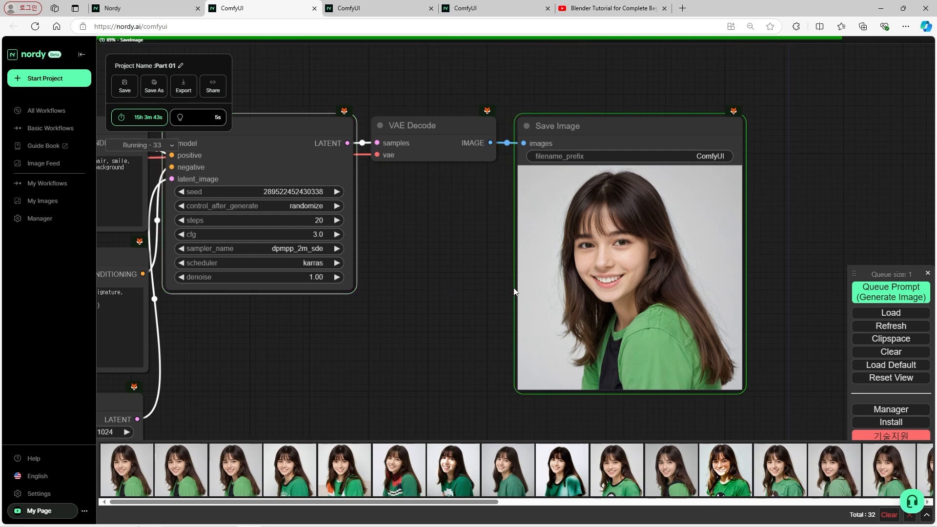
scroll(516, 291, down, 2)
scroll(553, 317, up, 2)
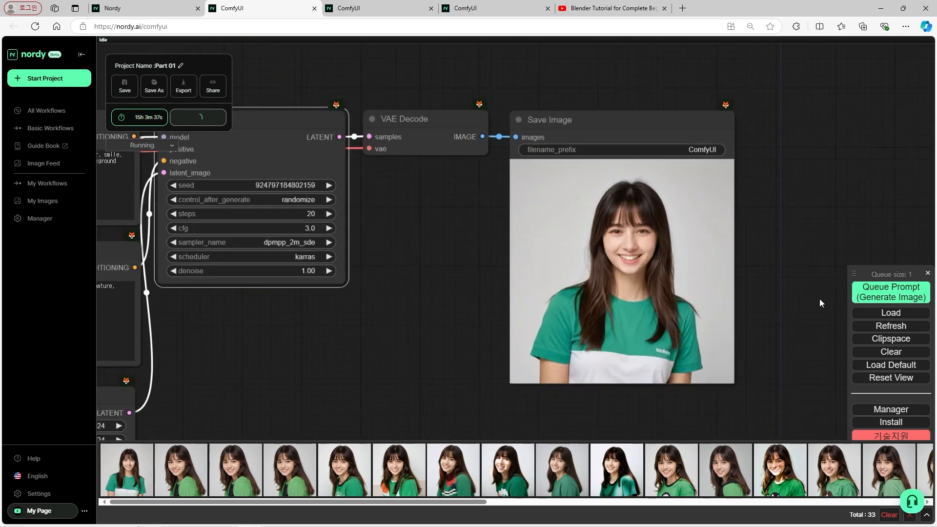
scroll(768, 302, down, 2)
click(873, 296)
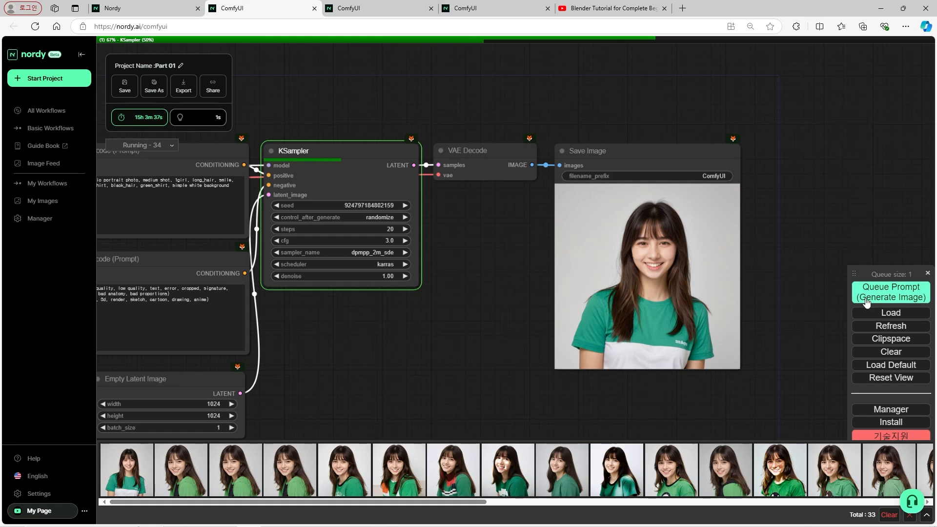
scroll(449, 256, up, 3)
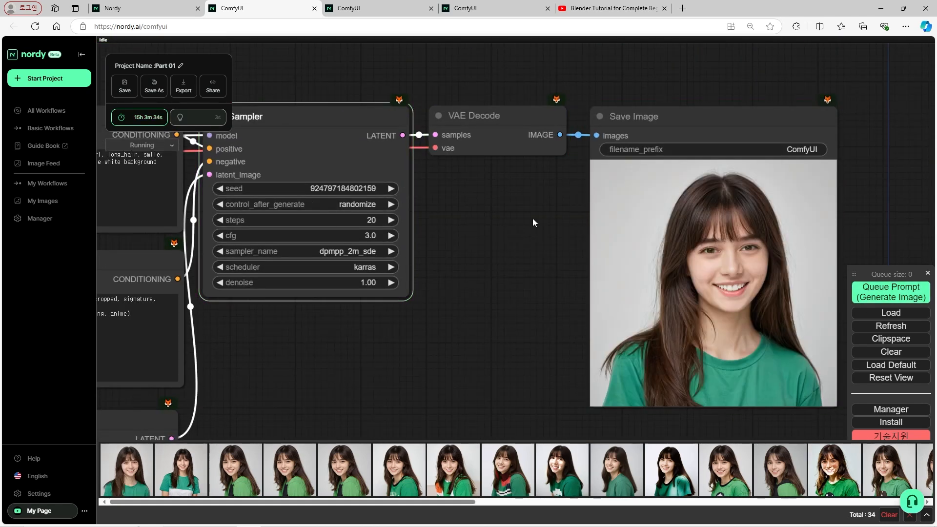
Generate one more portrait with a randomized seed, and check the KSampler seed value without changing it
click(861, 284)
scroll(561, 269, down, 2)
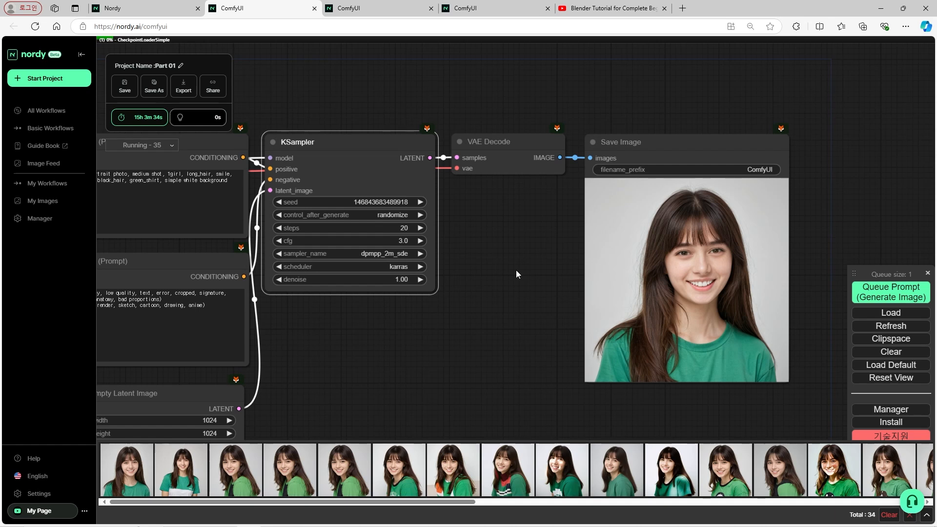
scroll(473, 231, up, 2)
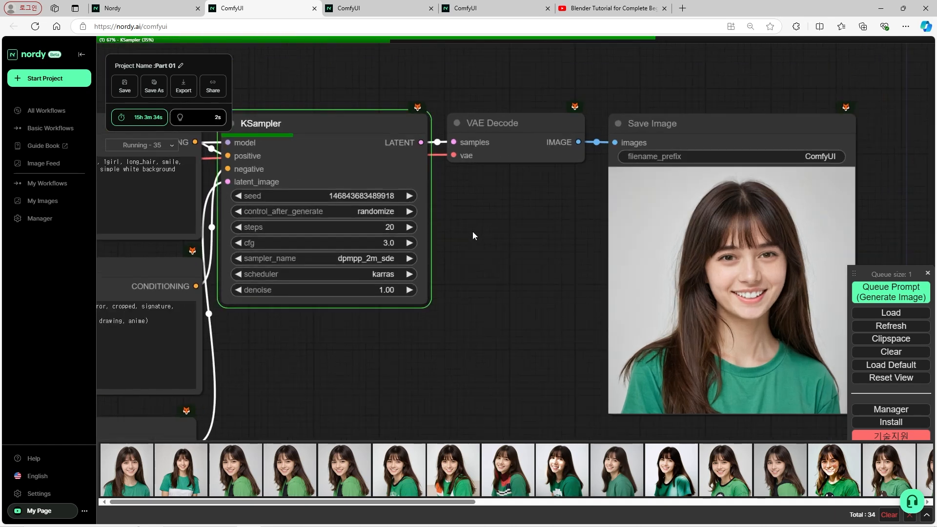
scroll(473, 231, up, 1)
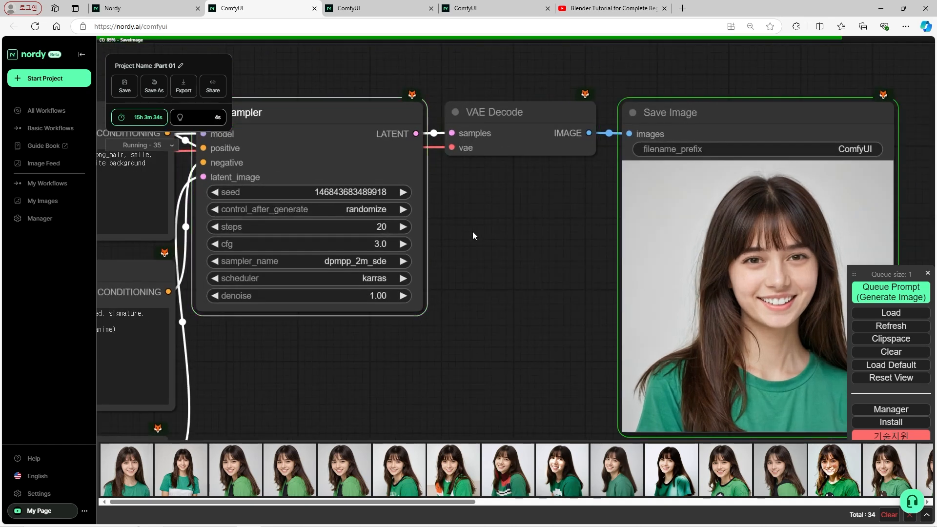
scroll(472, 231, down, 2)
scroll(495, 237, up, 1)
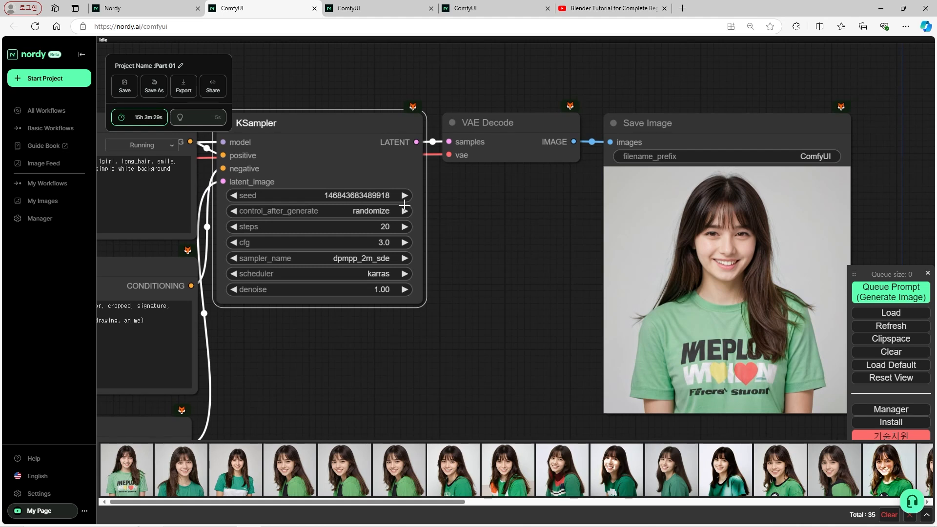
click(373, 198)
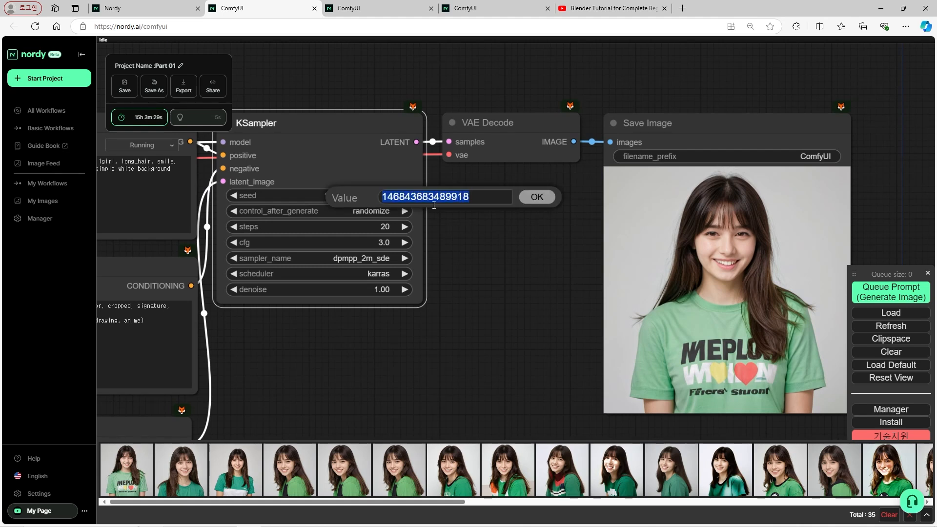
click(536, 197)
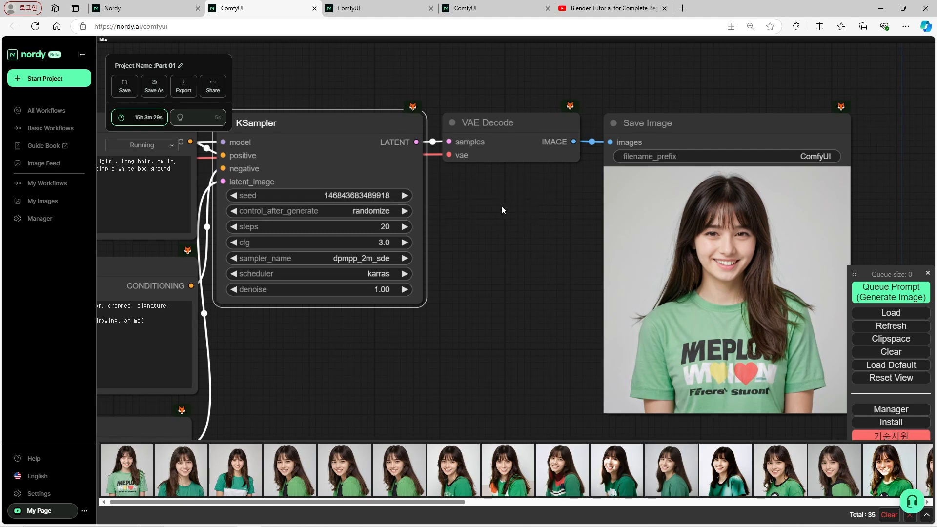
Set the KSampler control_after_generate to fixed, generate a portrait with the current seed, and view the result
click(388, 211)
click(389, 214)
click(860, 297)
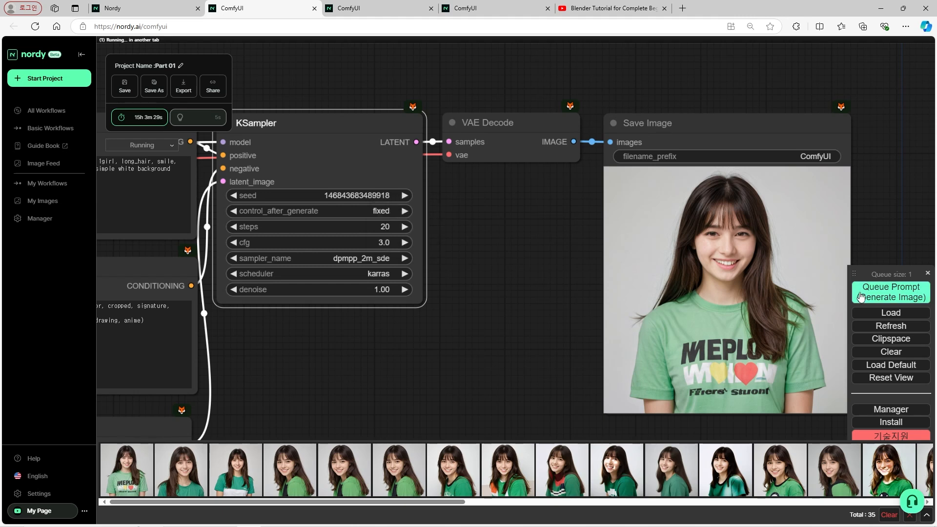
scroll(487, 293, down, 2)
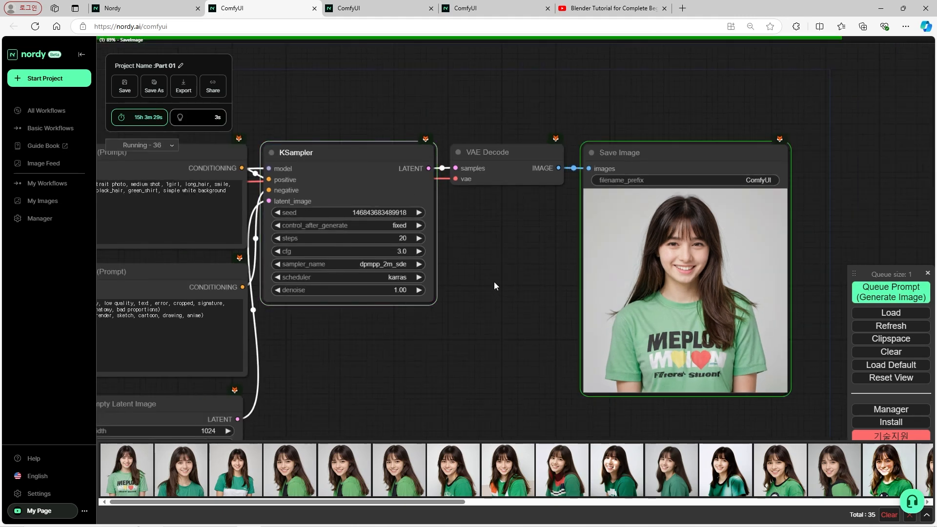
scroll(494, 285, up, 1)
scroll(494, 285, down, 2)
Reapply the KSampler seed value unchanged, generate the portrait again, and compare it with the previous image
click(395, 219)
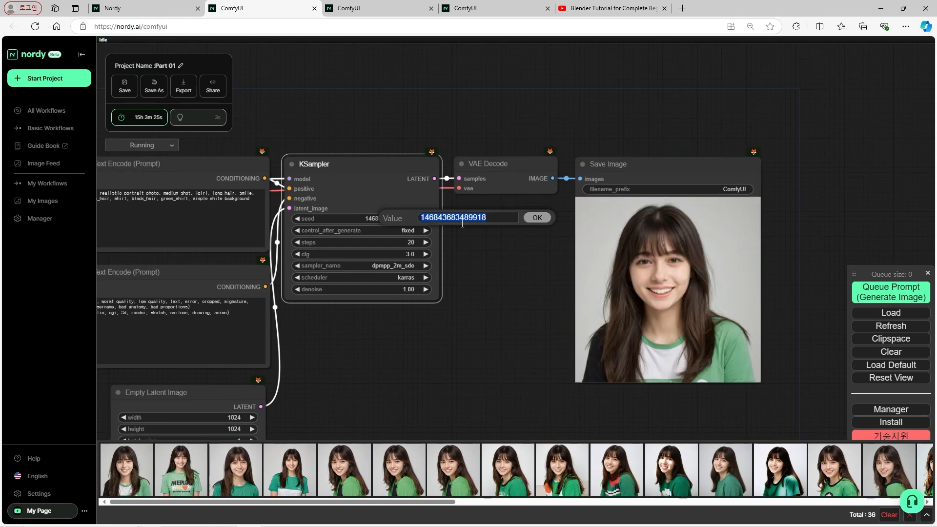
click(511, 218)
click(538, 218)
click(856, 293)
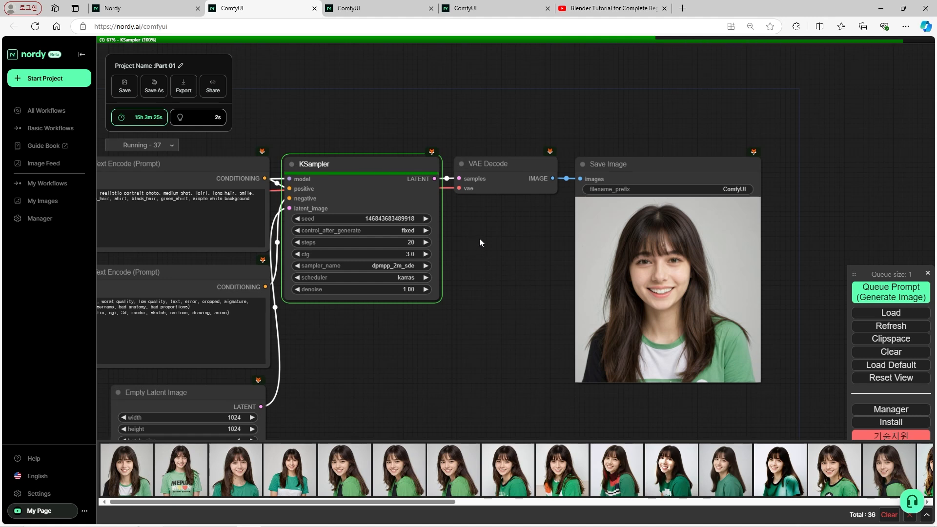
scroll(480, 238, up, 5)
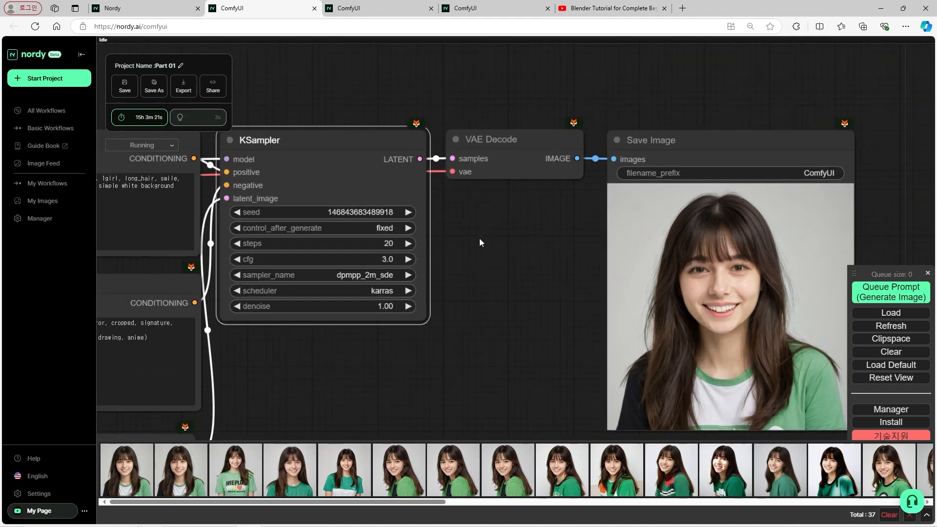
Copy the KSampler seed value and set control_after_generate to randomize
click(378, 207)
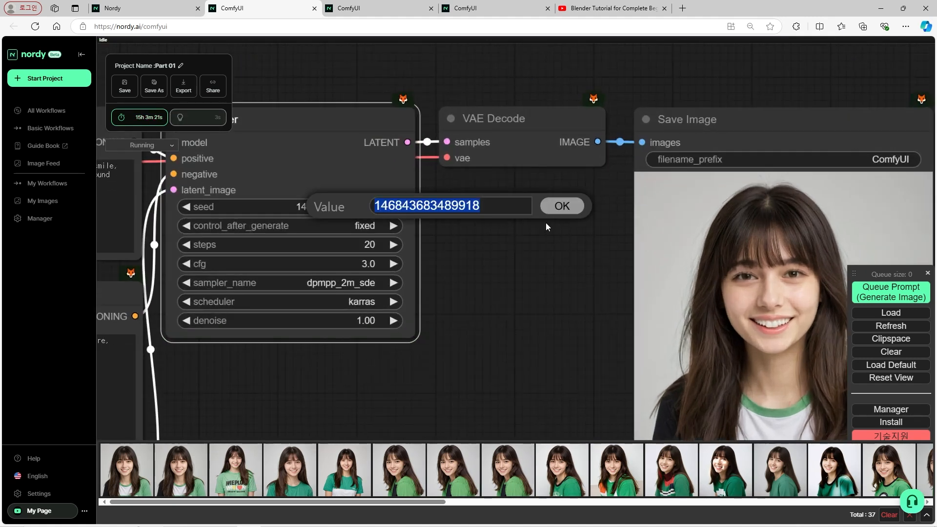
click(562, 205)
click(363, 225)
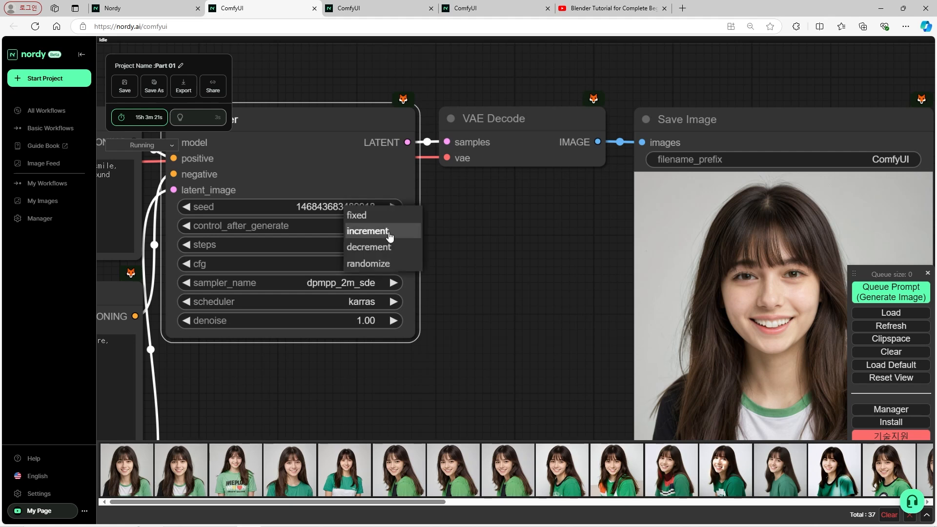
click(379, 264)
Generate two portraits in a row with randomized seeds and view the results
click(891, 292)
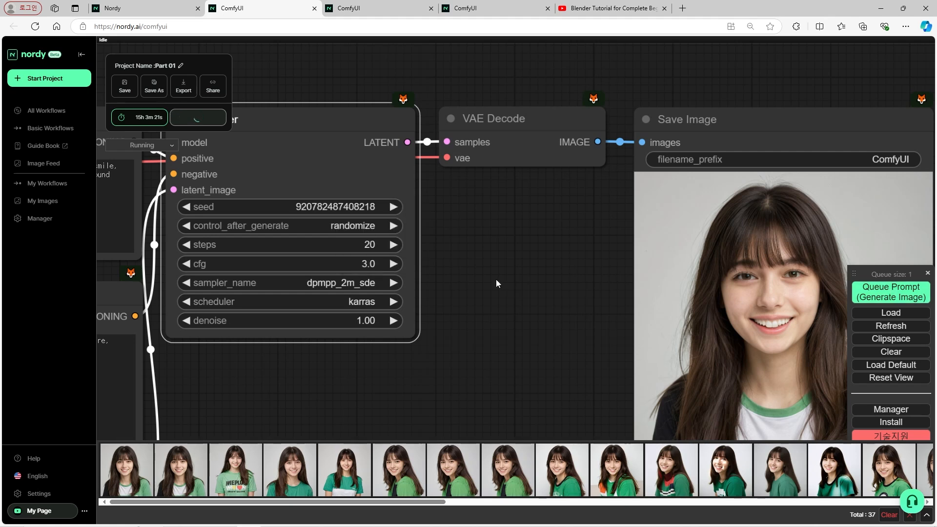
scroll(496, 283, down, 2)
scroll(497, 283, down, 2)
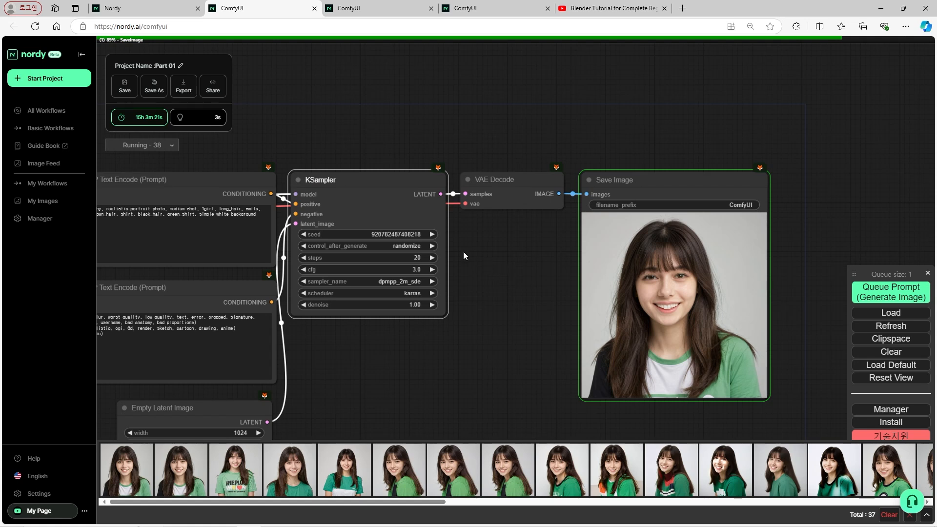
click(890, 291)
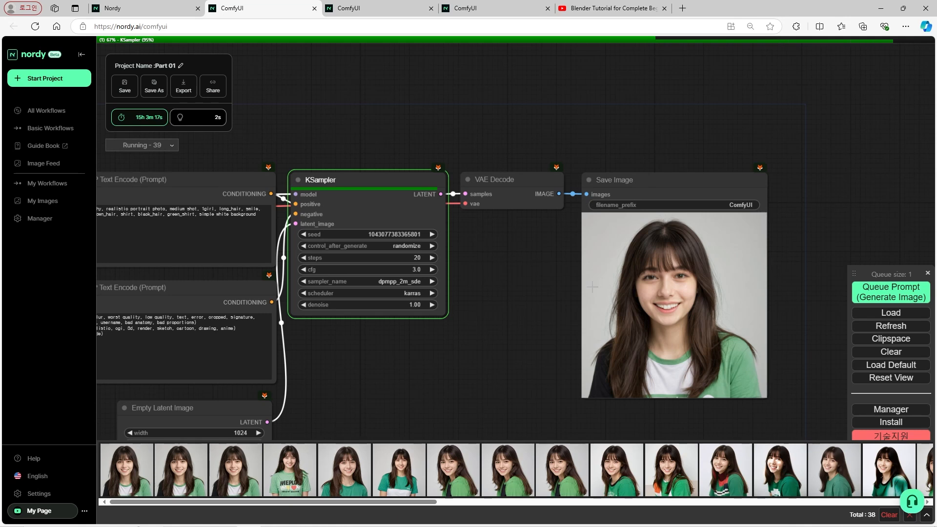
scroll(564, 283, up, 1)
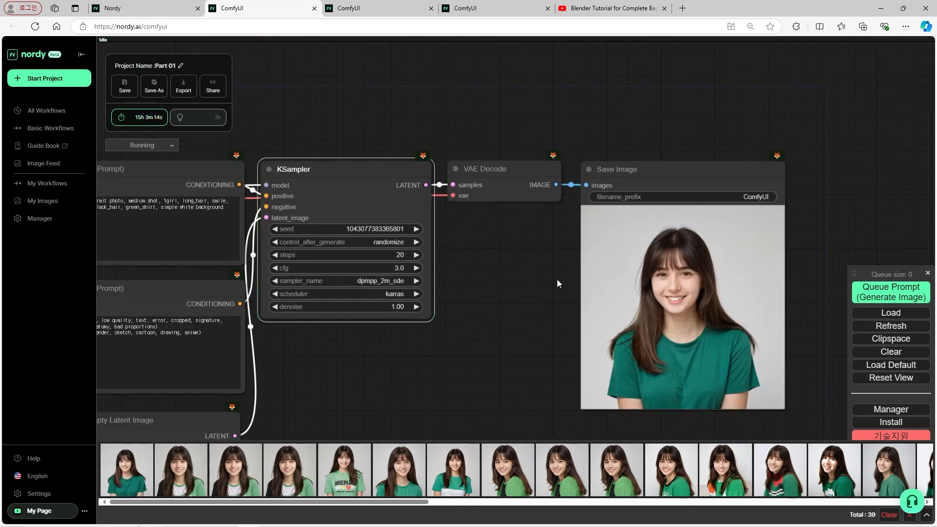
click(403, 242)
click(404, 241)
click(394, 229)
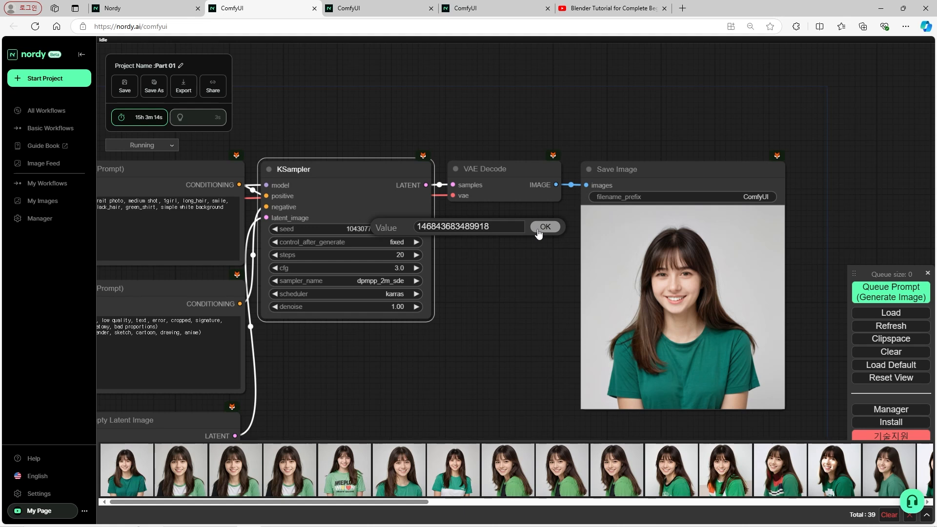
click(538, 231)
Generate the portrait with the restored fixed seed and compare it with the image made earlier from that seed
scroll(494, 288, up, 3)
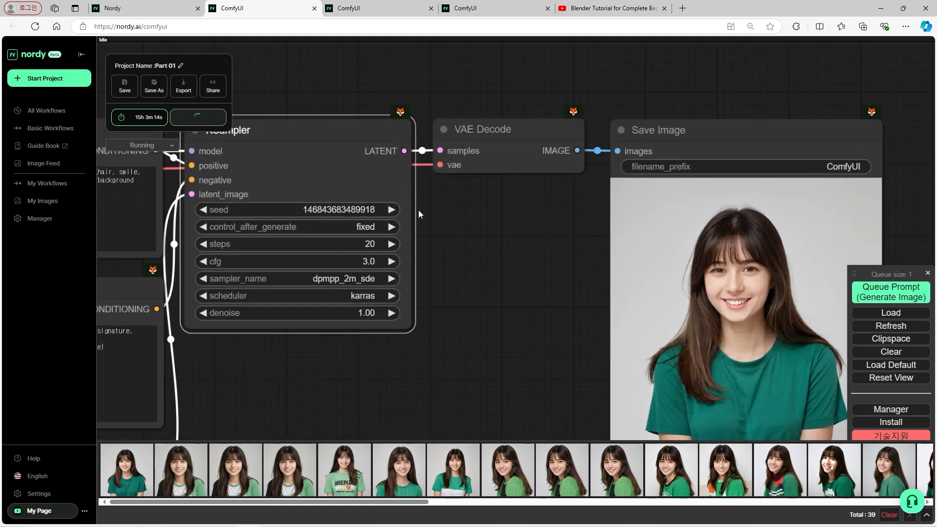
scroll(432, 208, down, 3)
scroll(432, 208, down, 4)
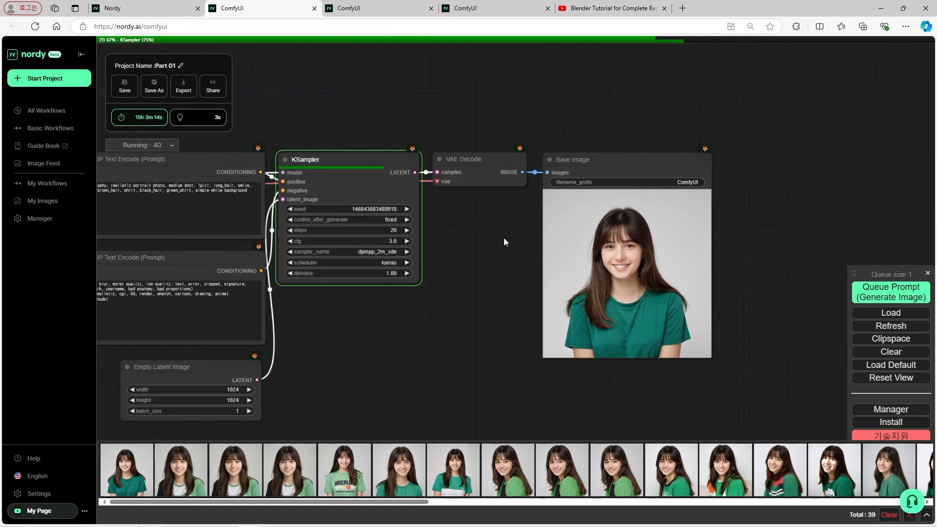
scroll(504, 238, up, 2)
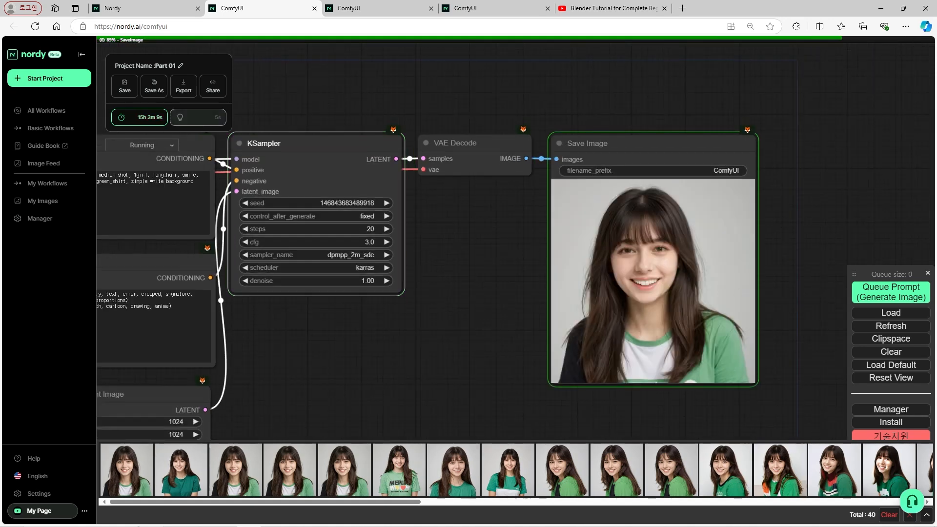
scroll(650, 263, up, 4)
scroll(364, 247, down, 3)
scroll(365, 251, down, 1)
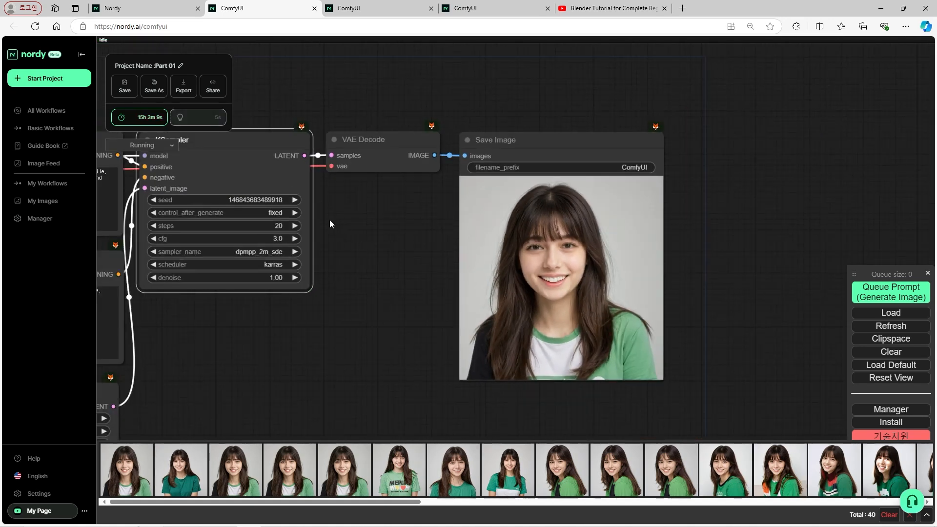
Set the KSampler seed to 0, generate a portrait, and view the result
click(270, 198)
text(0)
key(Return)
click(901, 298)
scroll(287, 342, up, 3)
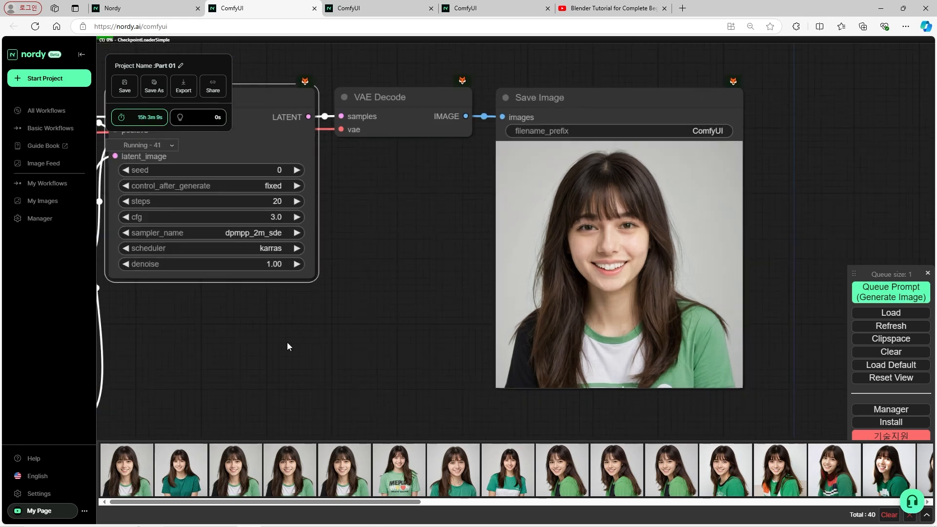
drag(287, 342, 417, 382)
scroll(442, 281, up, 2)
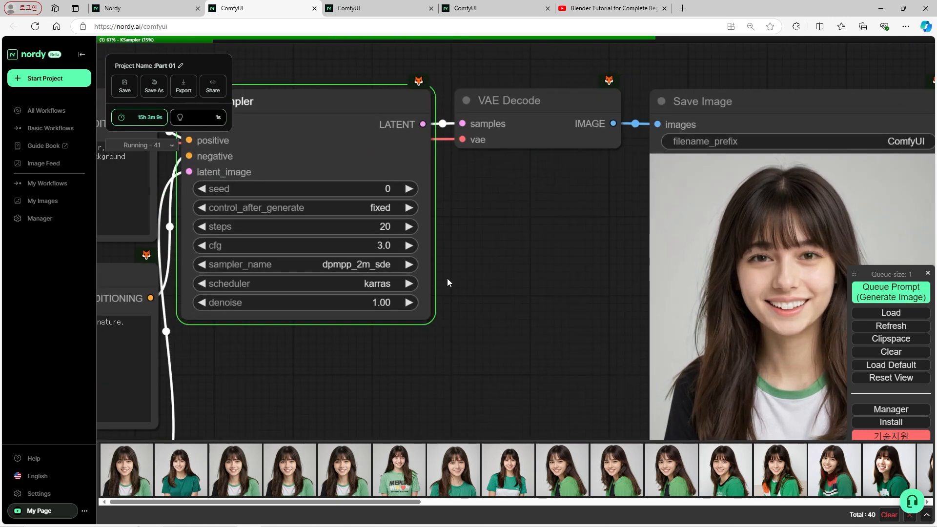
click(383, 209)
scroll(489, 242, down, 3)
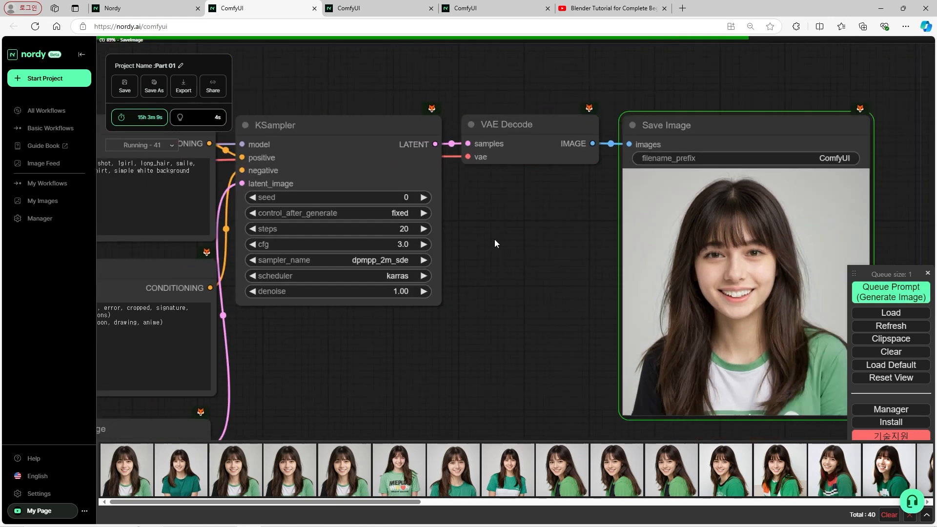
scroll(494, 240, down, 2)
scroll(460, 218, up, 2)
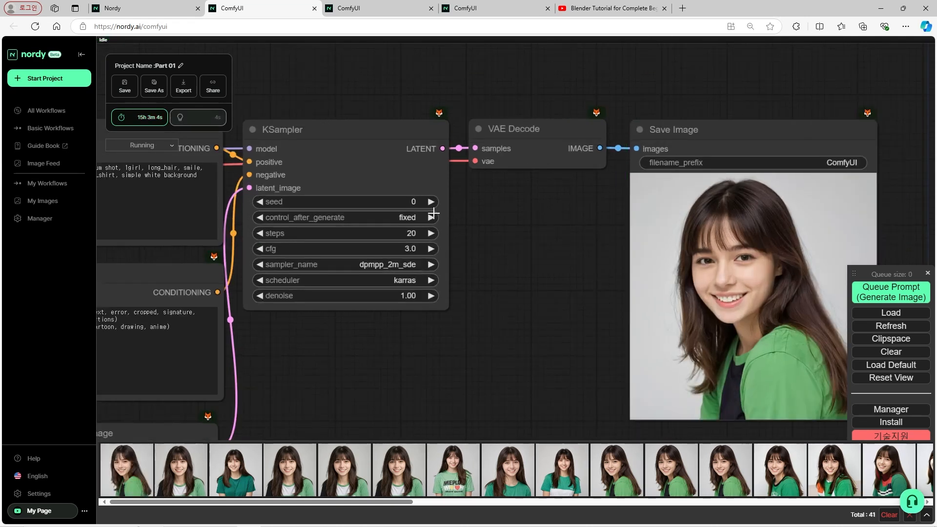
Set strength_model of the SDXL_FILM_PHOTOGRAPHY_STYLE_BetaV0.4 LoRA loader to 0.5
scroll(619, 267, down, 5)
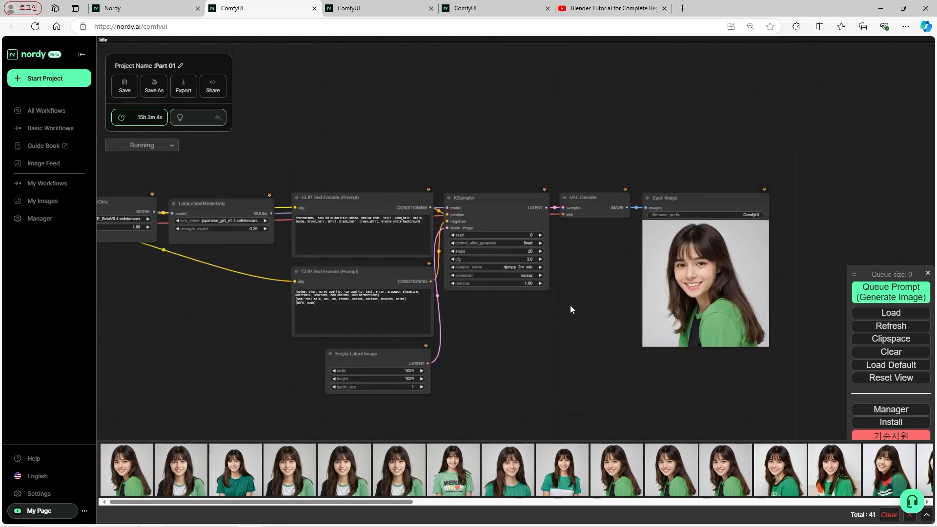
drag(570, 306, 648, 306)
scroll(642, 275, up, 8)
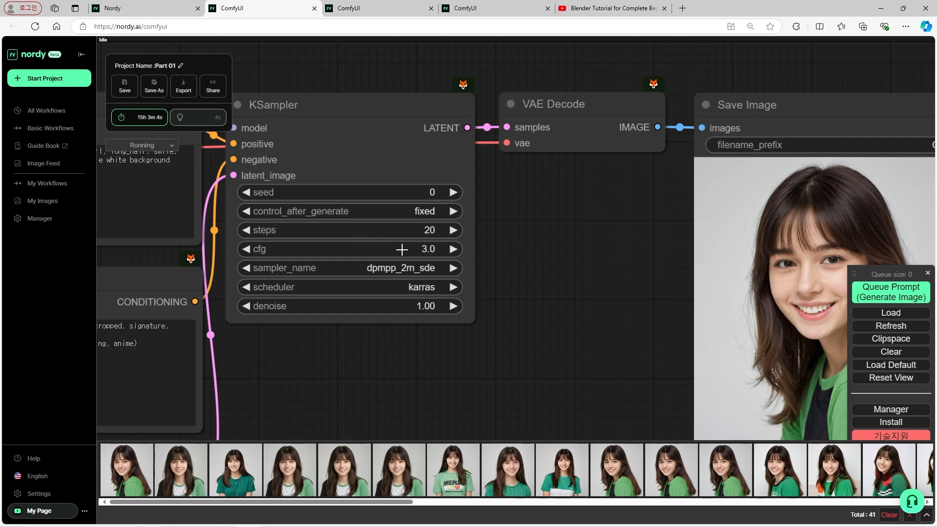
scroll(562, 277, down, 8)
drag(373, 350, 634, 349)
scroll(341, 319, up, 3)
scroll(341, 324, up, 3)
drag(341, 324, 584, 325)
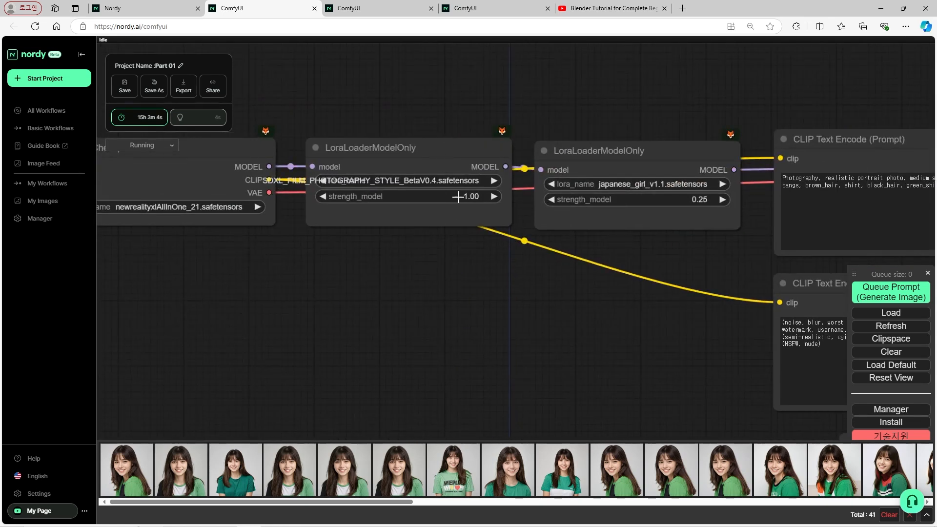
scroll(446, 285, down, 3)
click(415, 220)
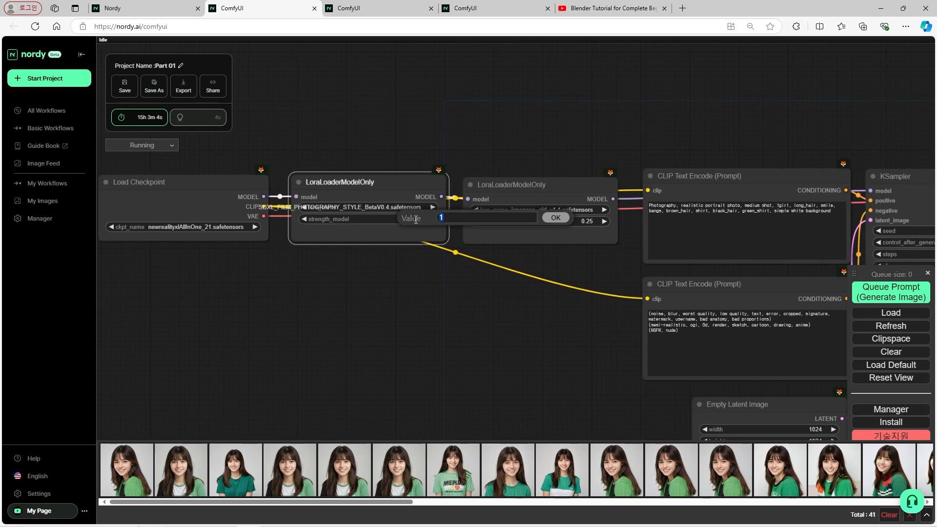
text(0.5)
key(Return)
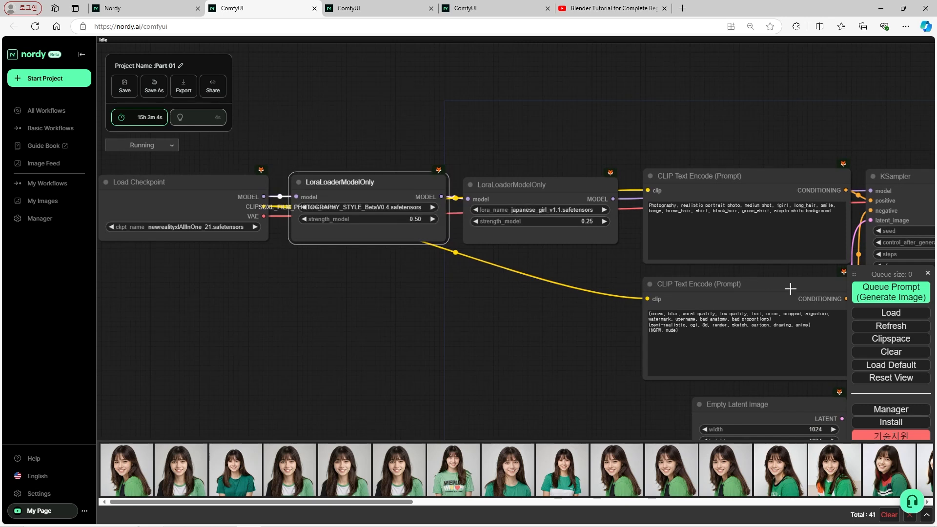
Generate the portrait with the reduced film photography LoRA strength and compare it with the previous seed 0 image
drag(411, 195, 407, 197)
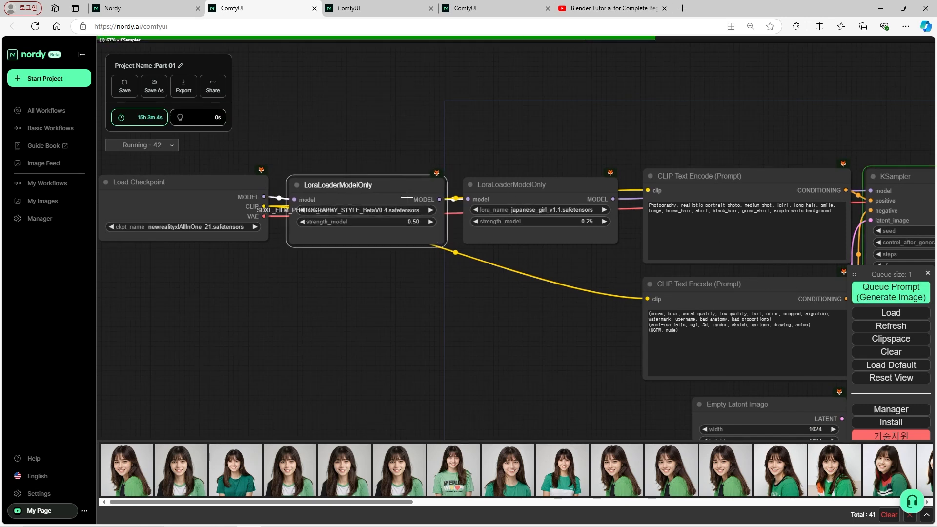
scroll(521, 339, down, 4)
drag(593, 350, 374, 327)
scroll(515, 342, up, 2)
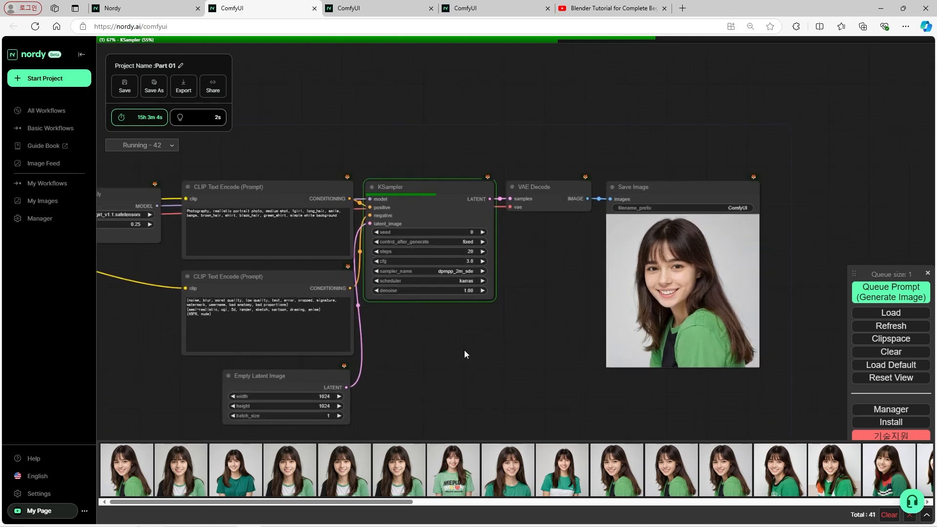
scroll(420, 359, up, 2)
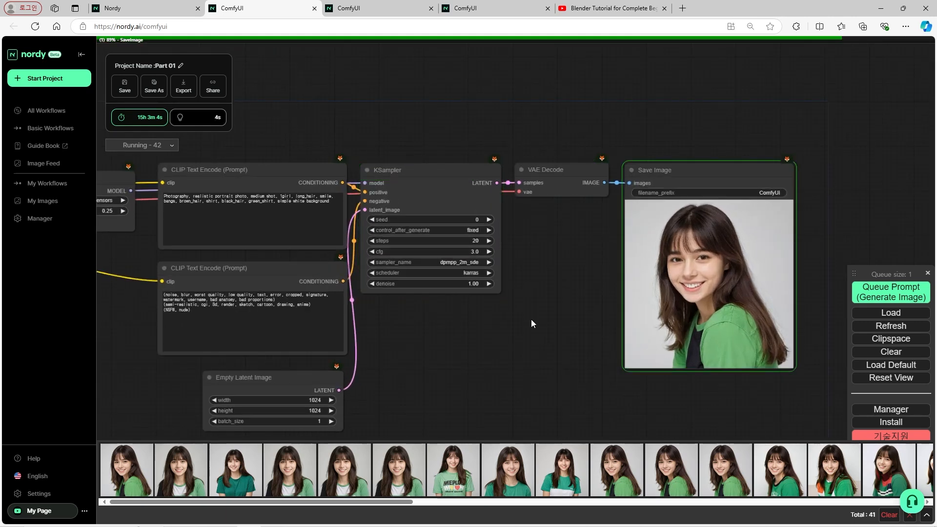
drag(570, 323, 503, 327)
scroll(503, 327, up, 2)
scroll(674, 283, up, 5)
scroll(740, 316, down, 5)
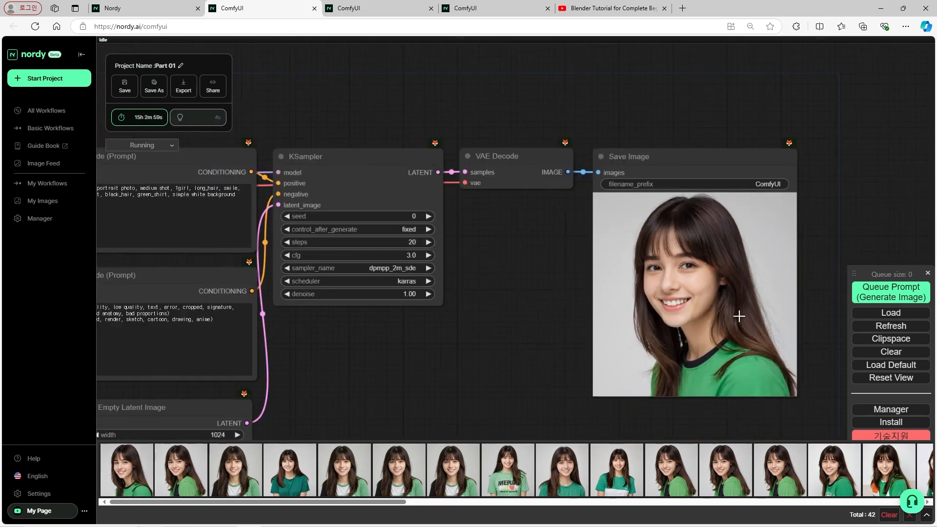
Review the whole workflow, from the checkpoint and LoRA loaders through the prompts, latent size and KSampler settings to the saved image
scroll(578, 361, down, 5)
drag(558, 299, 669, 277)
drag(596, 317, 623, 322)
scroll(631, 308, down, 2)
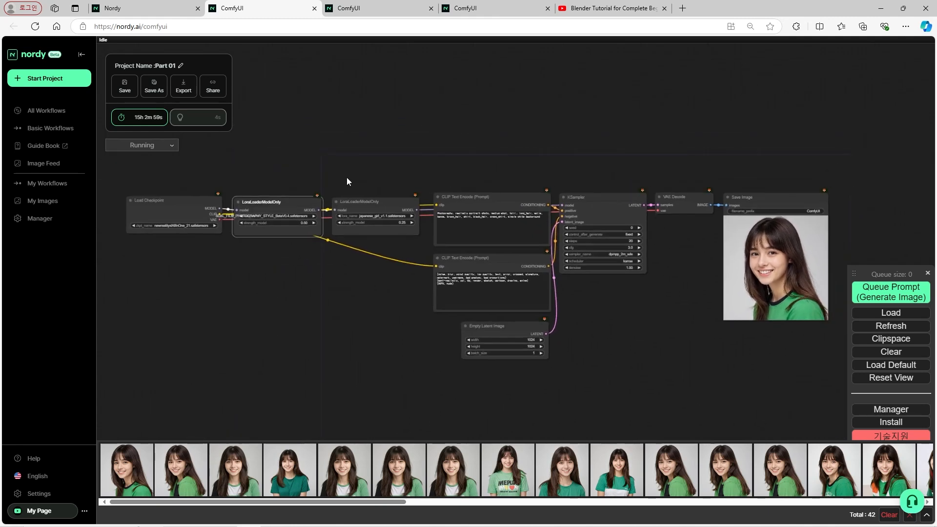
scroll(188, 246, up, 8)
drag(187, 247, 351, 303)
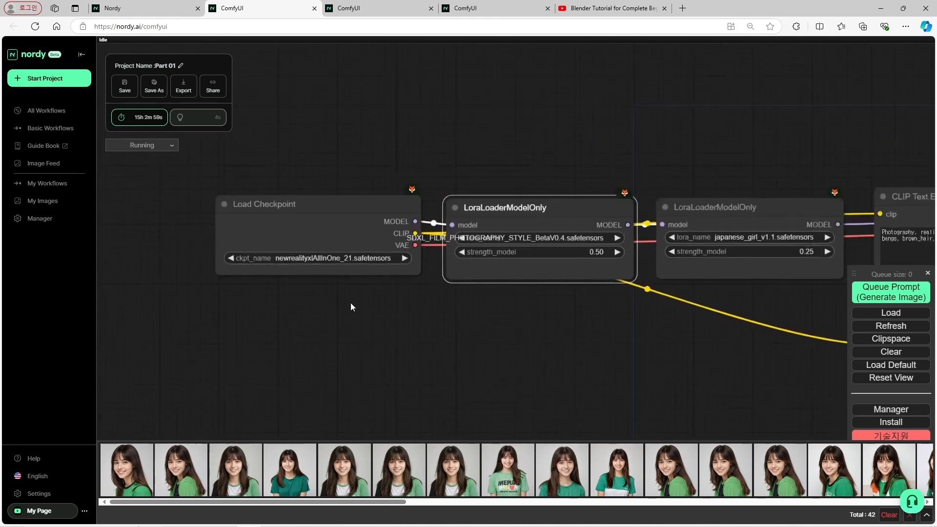
scroll(350, 303, up, 1)
drag(485, 302, 343, 293)
scroll(576, 323, down, 2)
drag(608, 337, 159, 249)
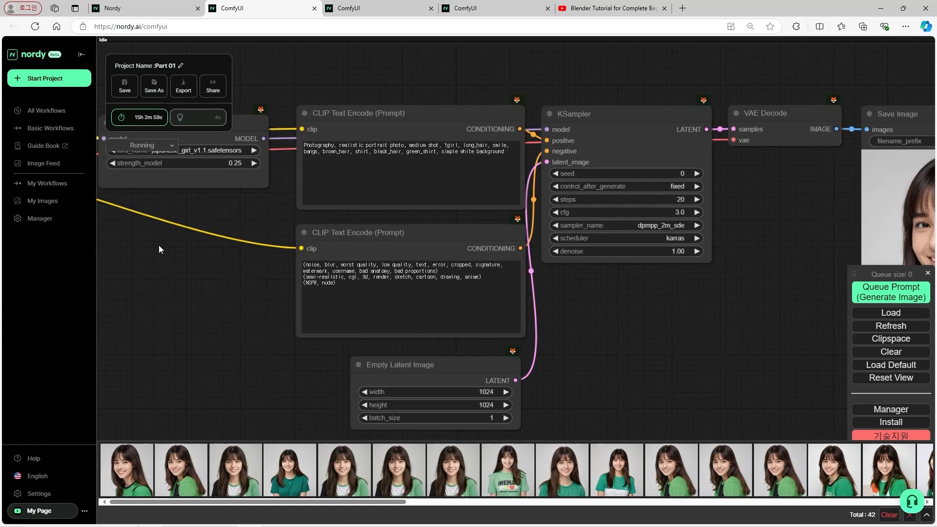
drag(713, 281, 492, 282)
scroll(492, 282, down, 2)
drag(442, 320, 512, 282)
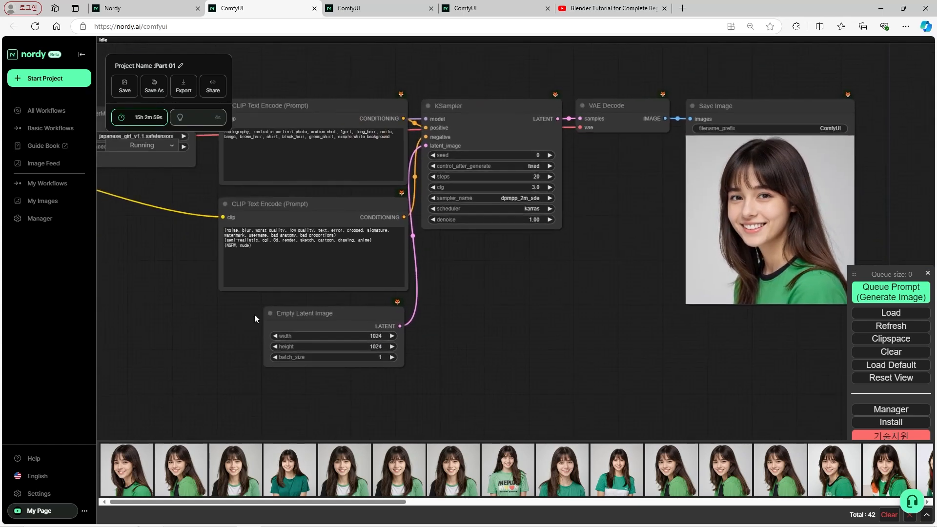
scroll(437, 321, up, 1)
scroll(493, 334, down, 2)
drag(523, 341, 567, 347)
scroll(558, 350, down, 2)
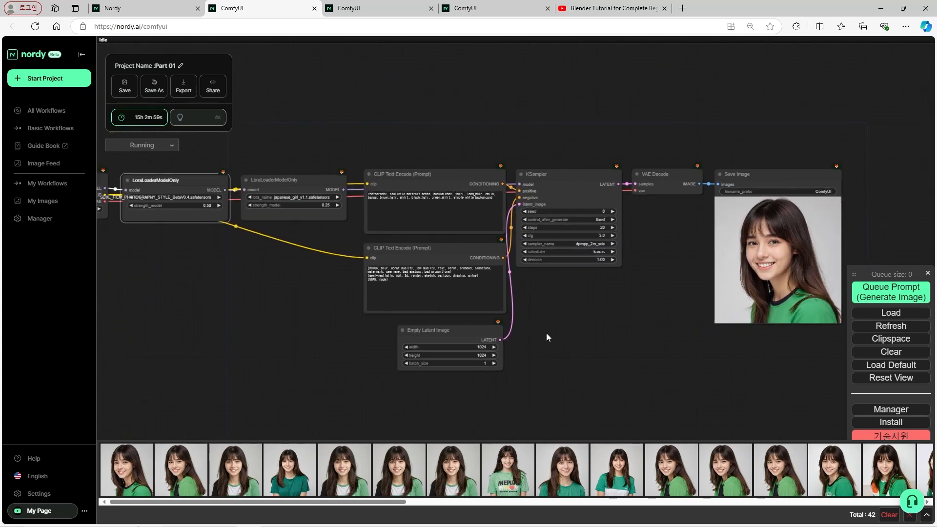
scroll(533, 324, down, 1)
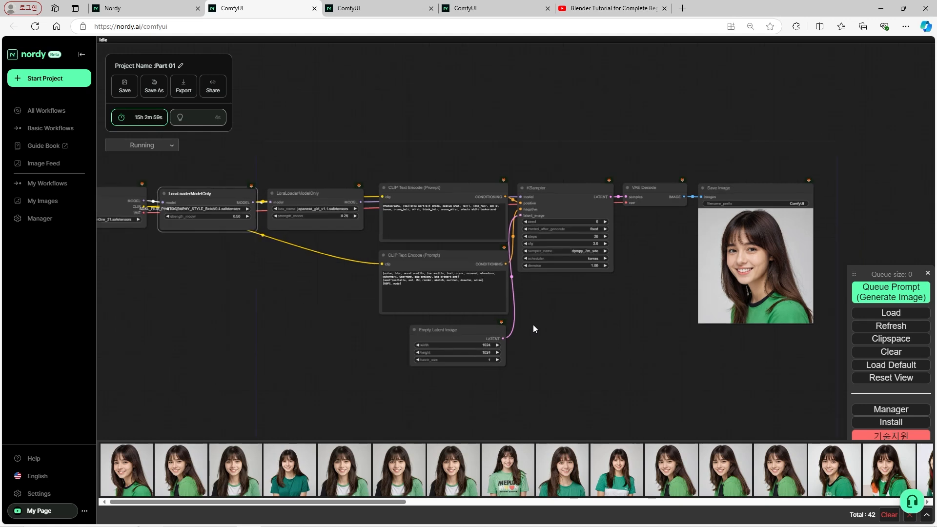
Review the Final Output 01 workflow, from the checkpoint and LoRA group through the prompts, ControlNet, IPAdapter and KSampler groups to the output images
click(373, 10)
click(473, 10)
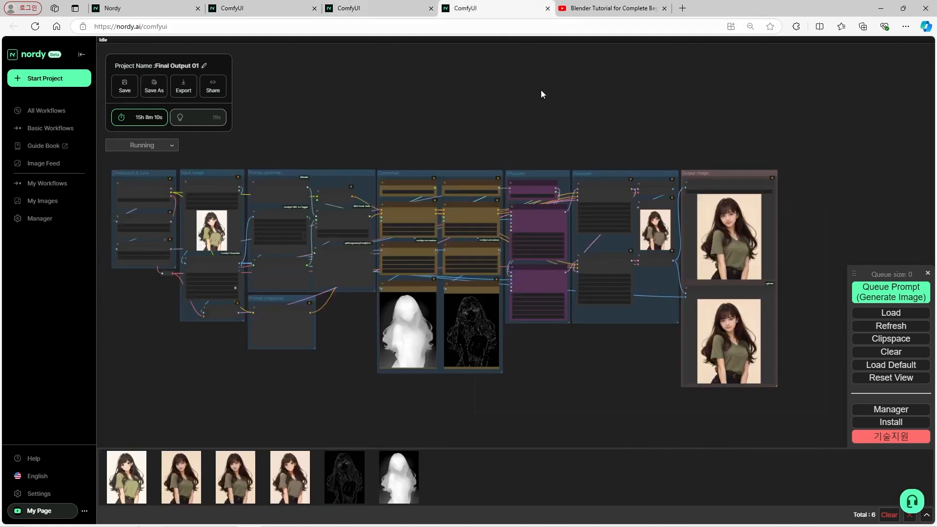
scroll(529, 390, up, 2)
drag(263, 377, 491, 390)
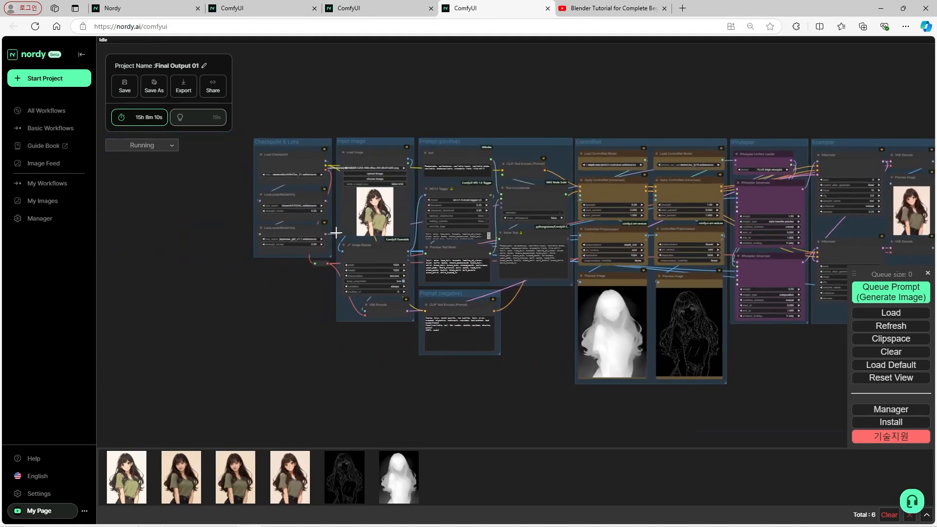
scroll(345, 215, up, 5)
scroll(352, 212, down, 3)
scroll(512, 344, up, 6)
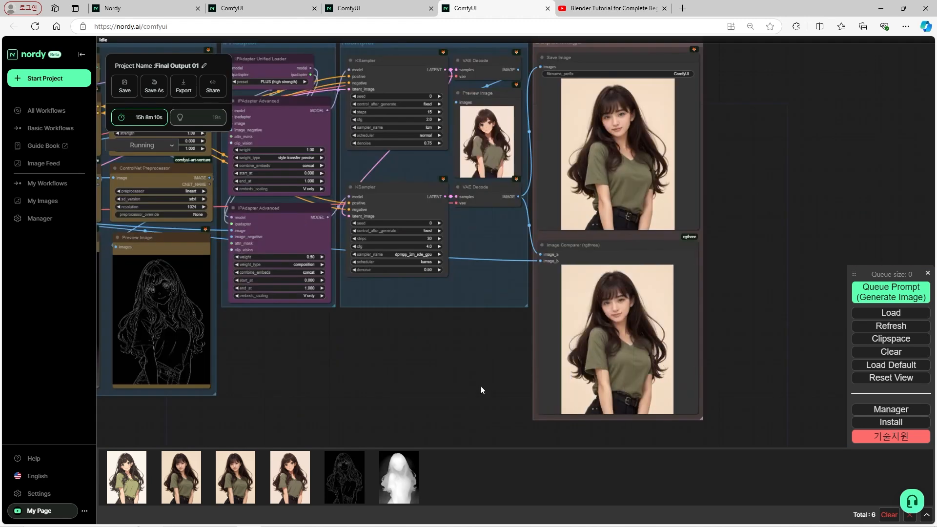
scroll(473, 390, down, 4)
drag(417, 385, 621, 356)
scroll(627, 342, down, 2)
Switch to the Nordy workflows page, run the published Part 01 workflow as a new session, and return to the workflows page
click(229, 10)
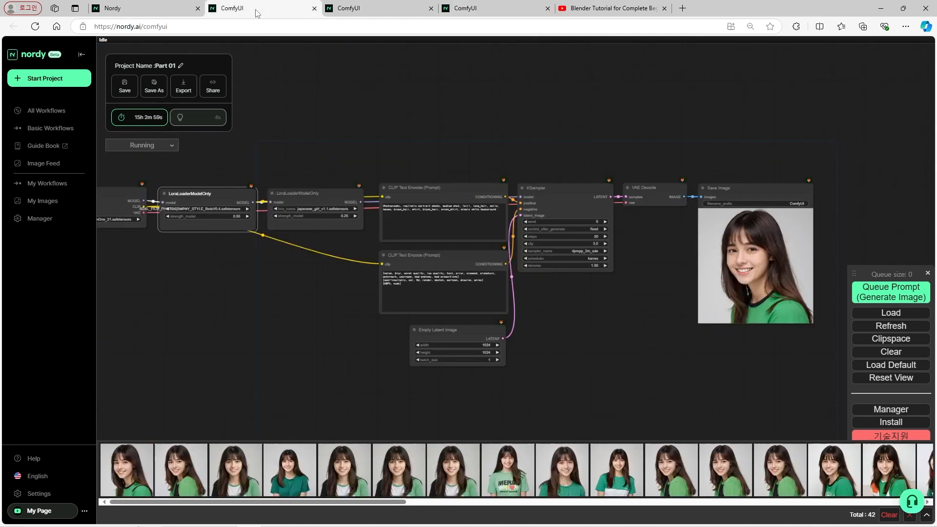
click(166, 10)
mouse_move(180, 287)
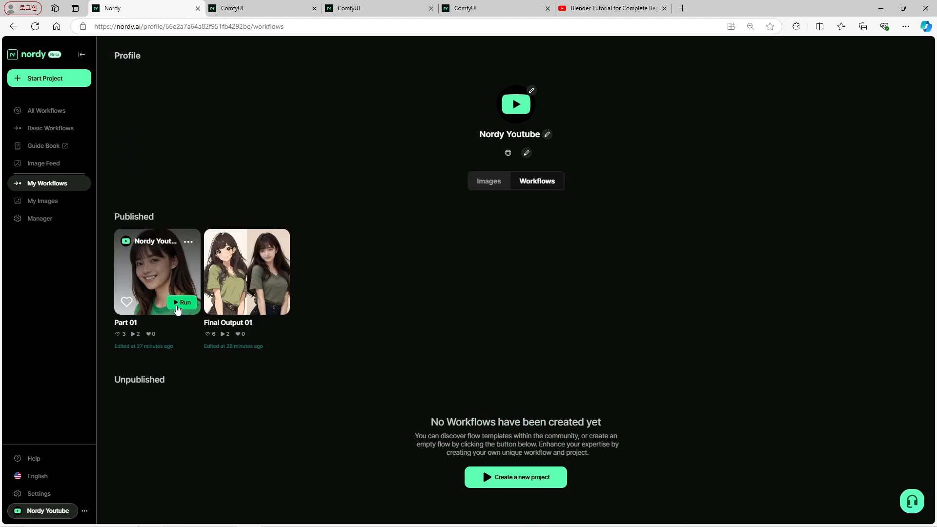
click(177, 304)
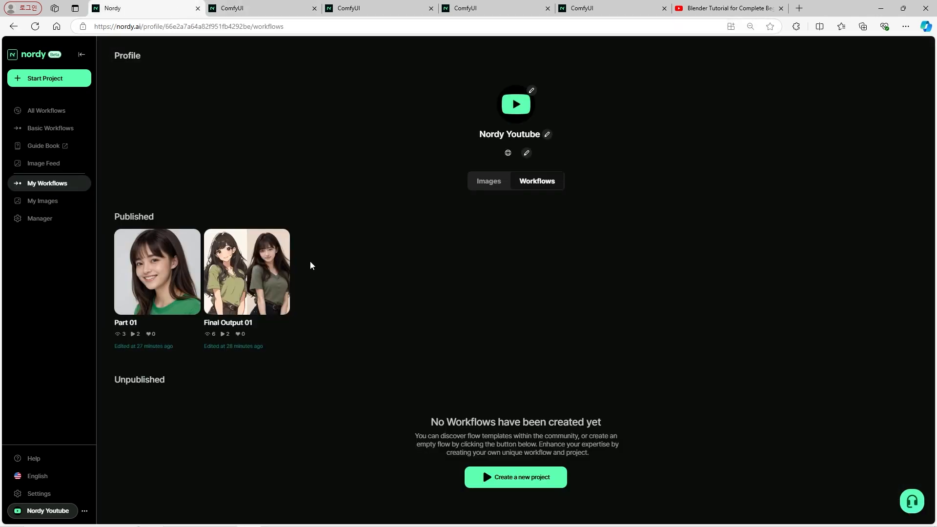
click(179, 10)
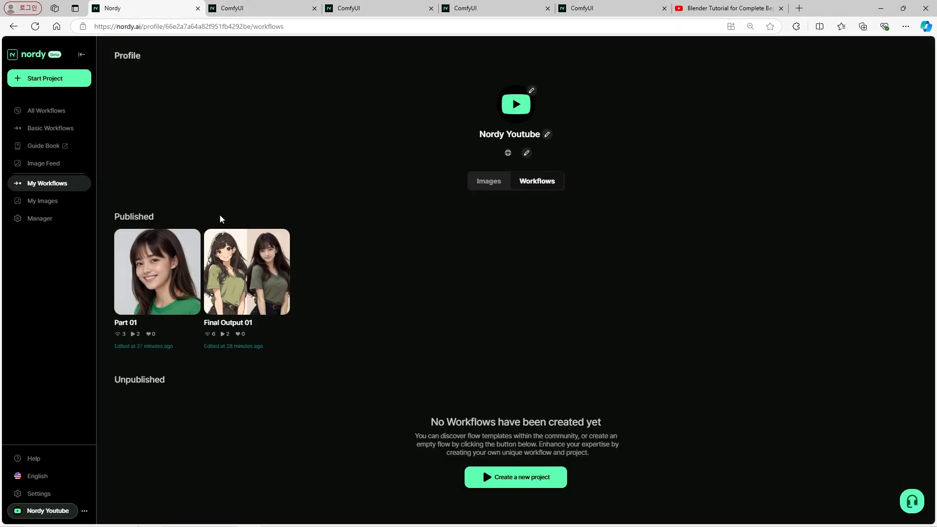